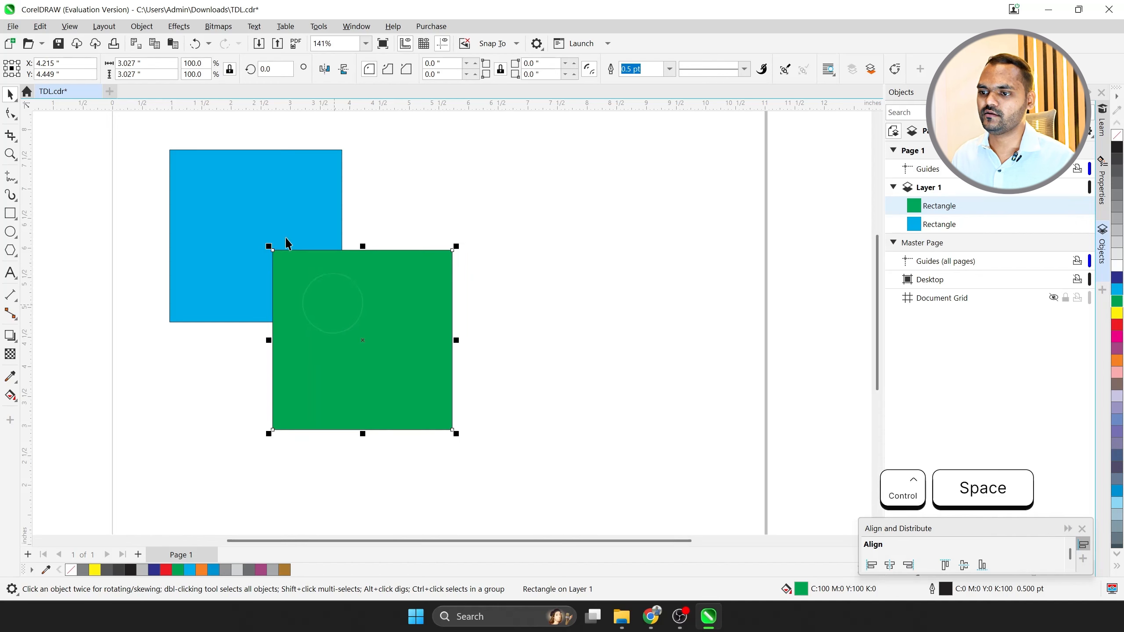
# Fill the blue square behind the green one with 90% black.
pyautogui.click(1117, 282)
pyautogui.click(1118, 174)
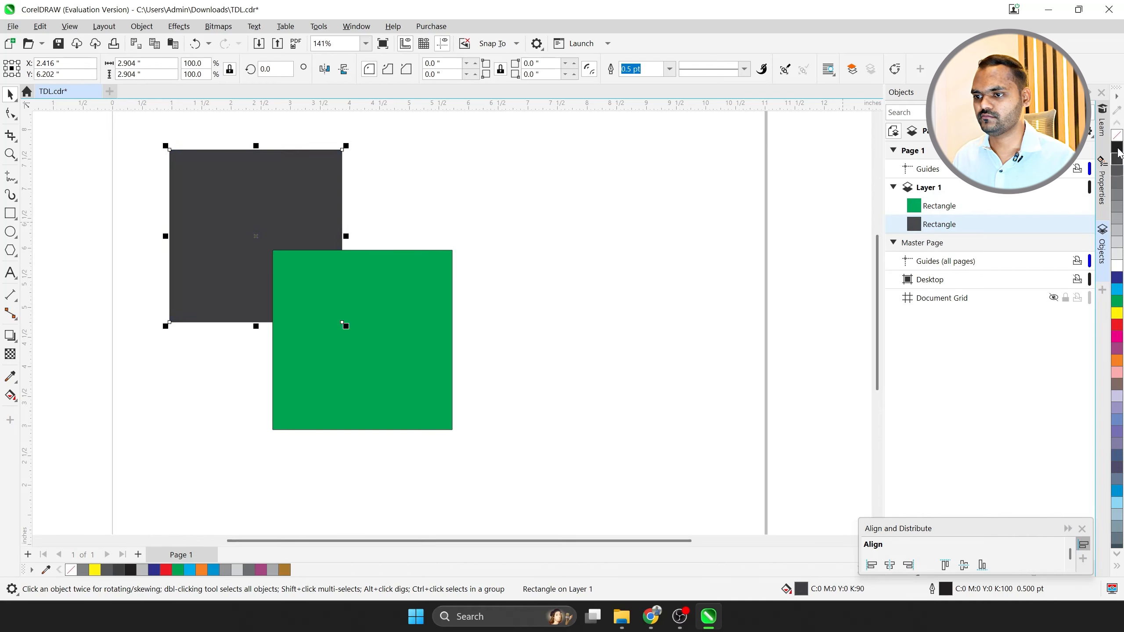
pyautogui.click(411, 231)
pyautogui.scroll(2, 397, 330)
pyautogui.scroll(-1, 397, 329)
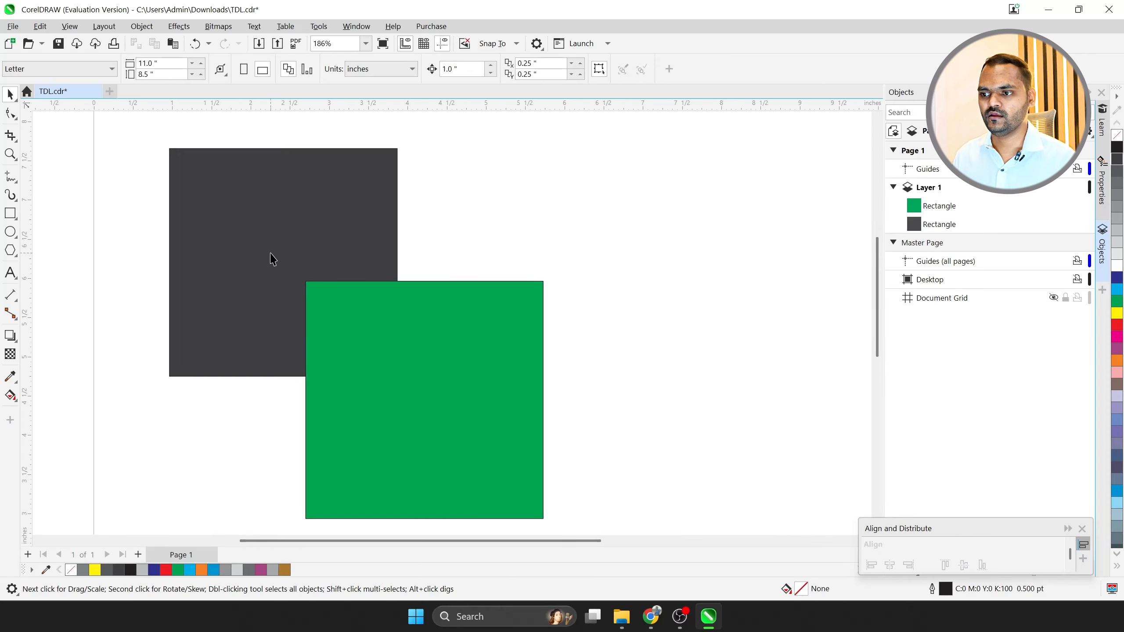
# Scale the green square down to about 2.87 inches and place it overlapping the dark square's lower-right corner.
pyautogui.click(386, 350)
pyautogui.moveTo(547, 523); pyautogui.dragTo(495, 472)
pyautogui.scroll(-4, 398, 416)
pyautogui.moveTo(376, 390); pyautogui.dragTo(359, 381)
pyautogui.moveTo(428, 427); pyautogui.dragTo(446, 449)
pyautogui.scroll(3, 364, 364)
pyautogui.moveTo(368, 368); pyautogui.dragTo(356, 354)
pyautogui.scroll(-4, 266, 248)
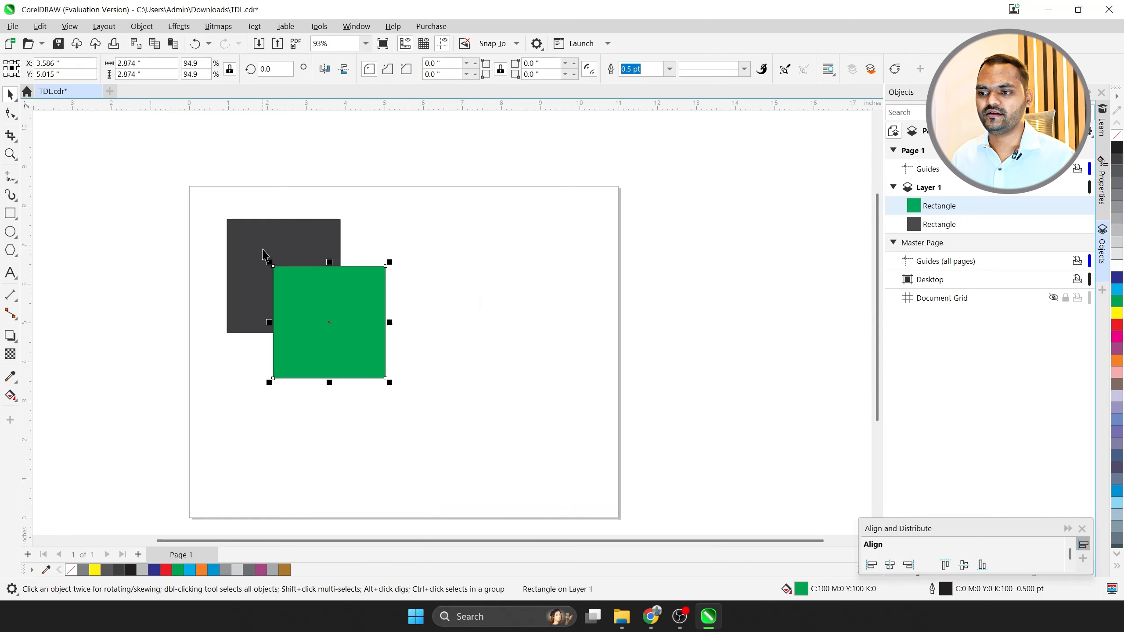
# Remove the outlines of both squares by setting their outline width to 0.
pyautogui.scroll(3, 255, 240)
pyautogui.keyDown('shift'); pyautogui.click(280, 245); pyautogui.keyUp('shift')
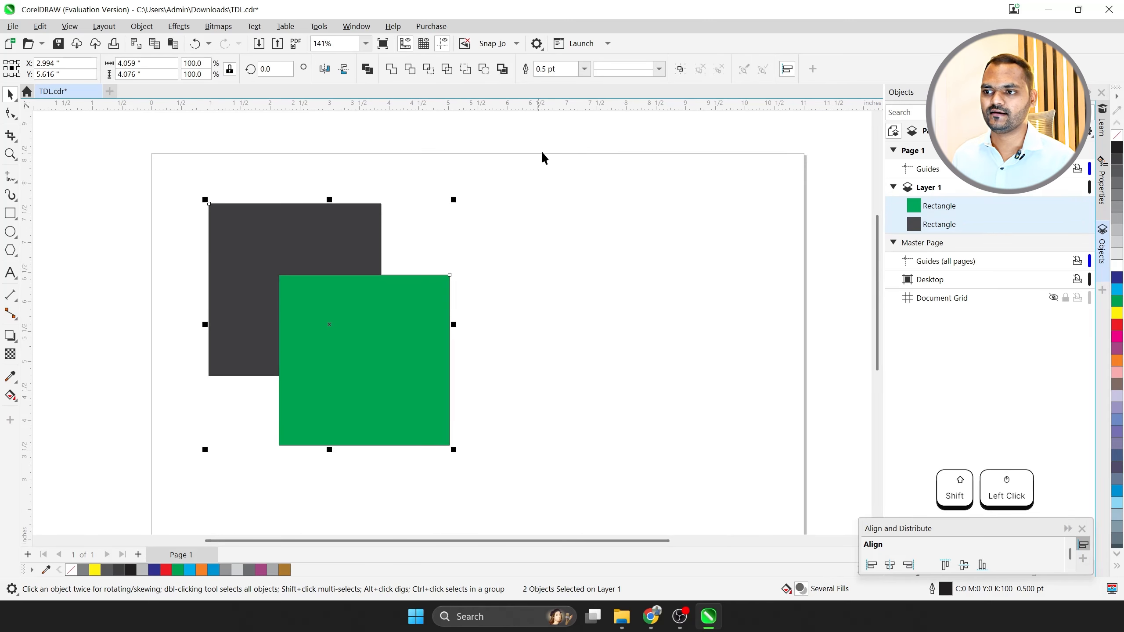
pyautogui.click(550, 69)
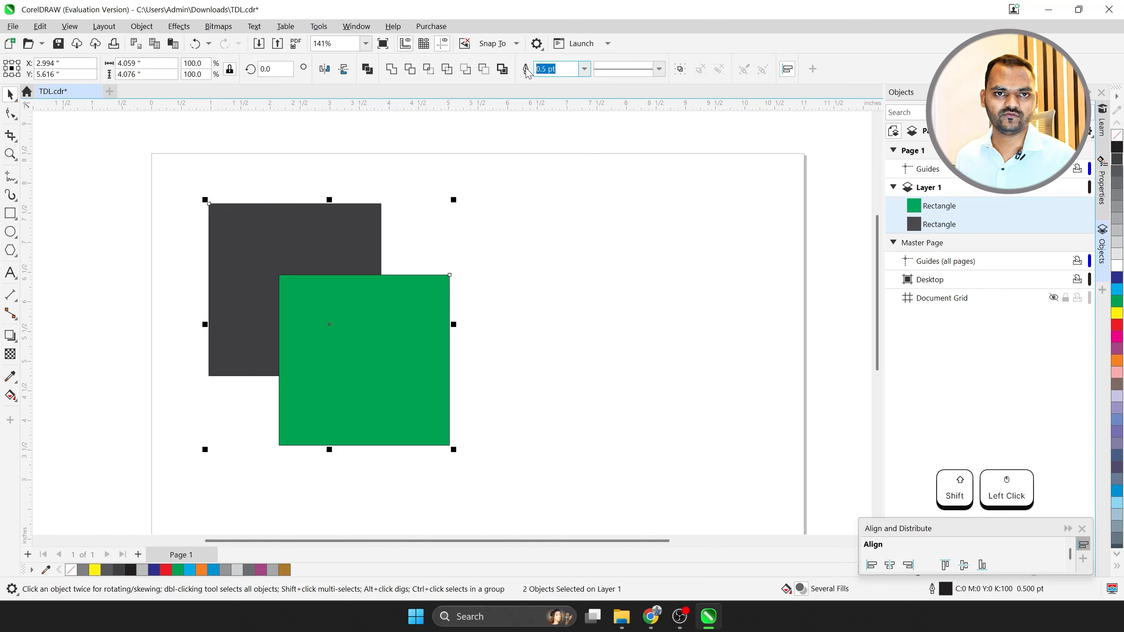
pyautogui.write('0')
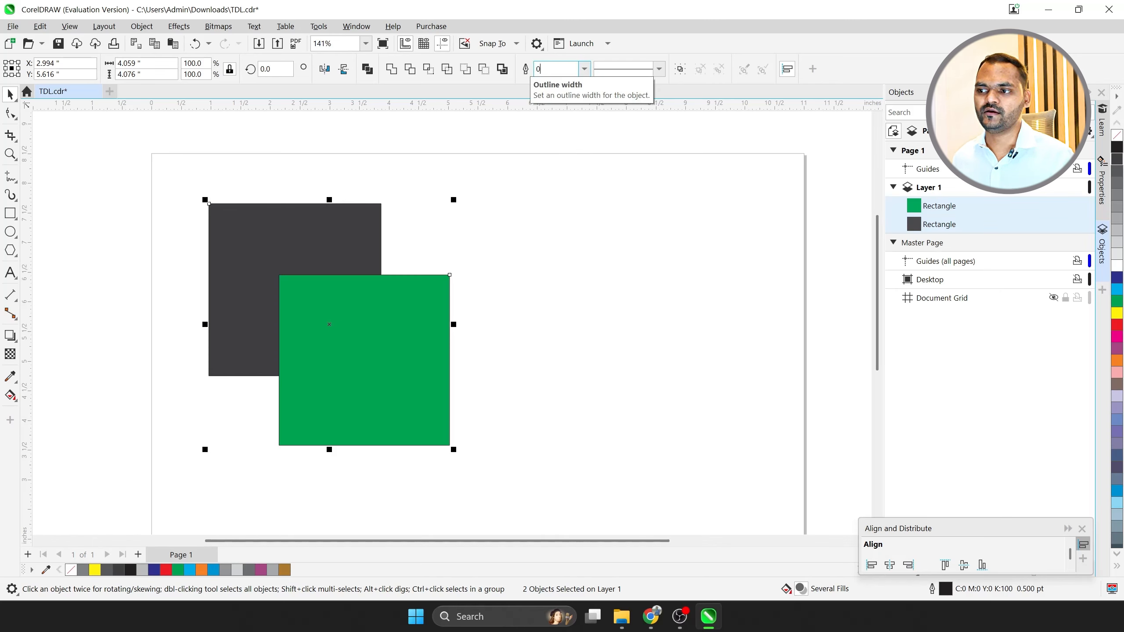
pyautogui.press('Return')
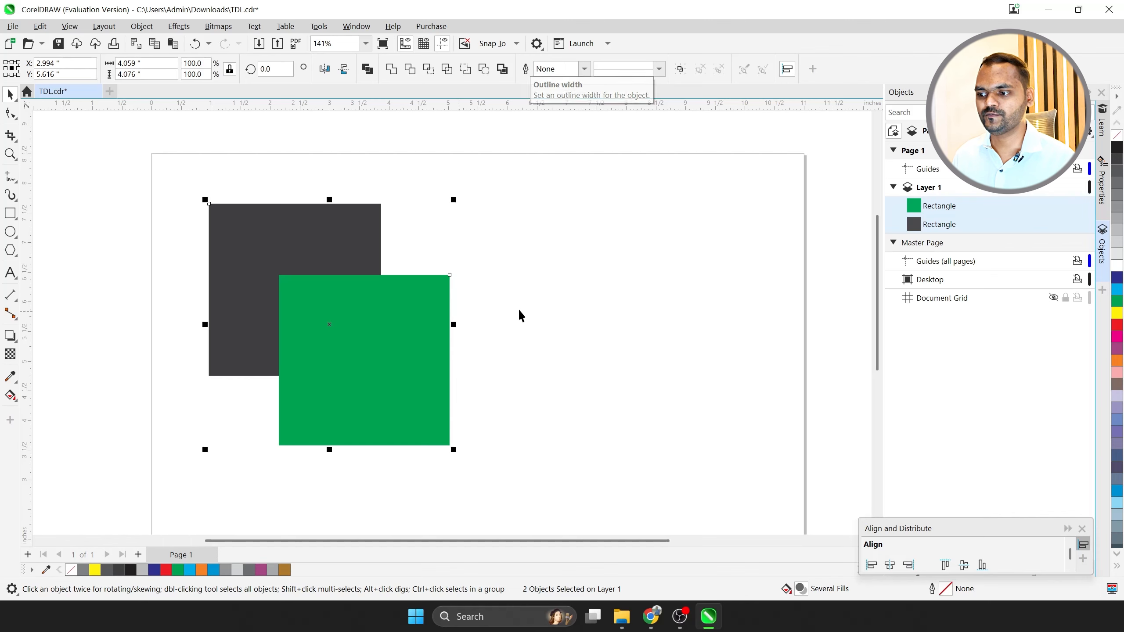
pyautogui.click(557, 369)
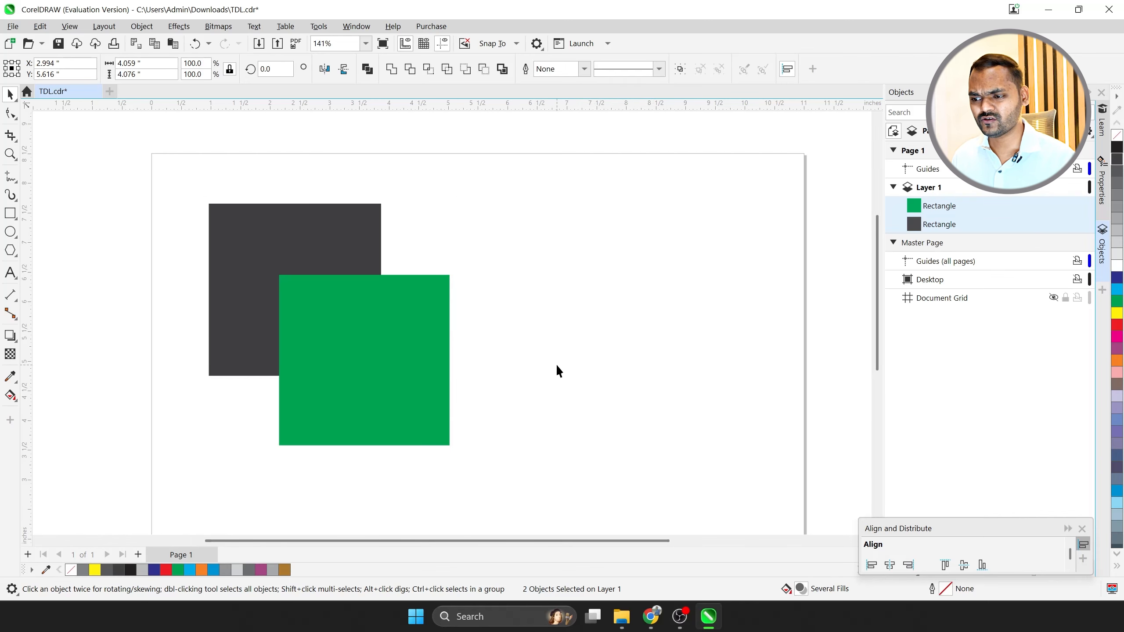
# Combine the dark and green squares into one curve and shift it to about X 2.52, Y 4.63 inches.
pyautogui.scroll(2, 271, 310)
pyautogui.click(220, 225)
pyautogui.keyDown('shift'); pyautogui.click(452, 323); pyautogui.keyUp('shift')
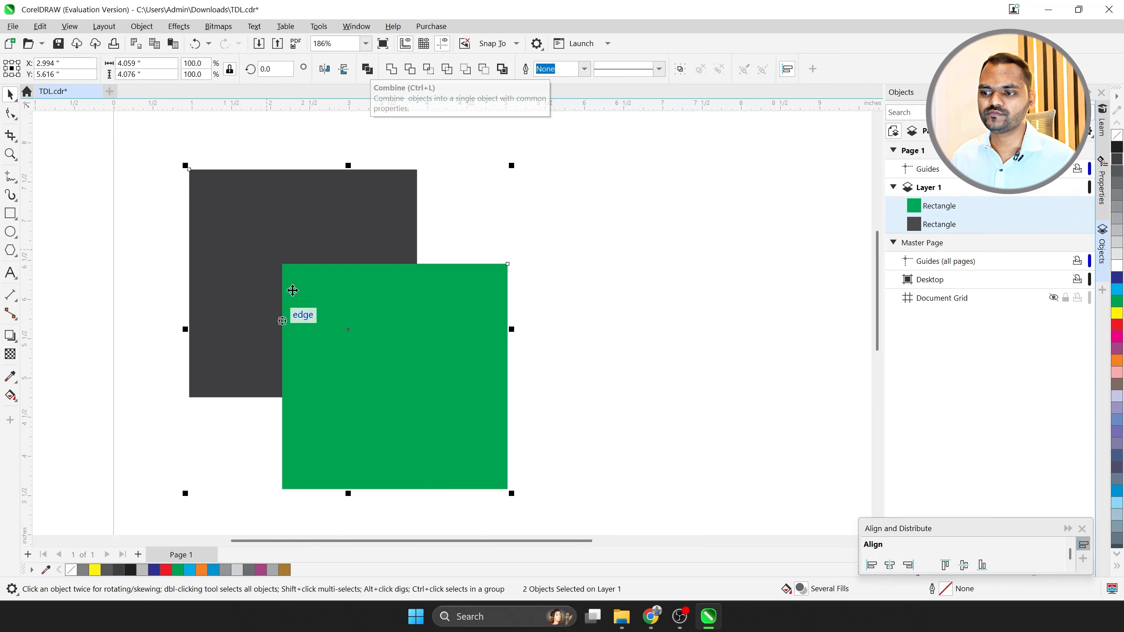
pyautogui.click(367, 69)
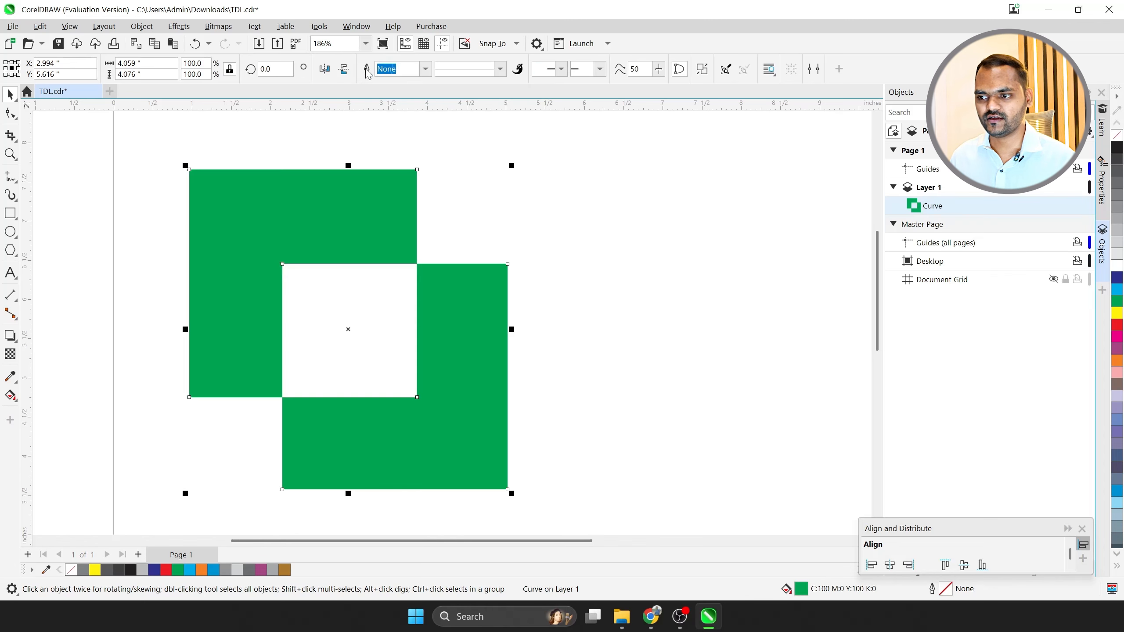
pyautogui.scroll(-2, 341, 150)
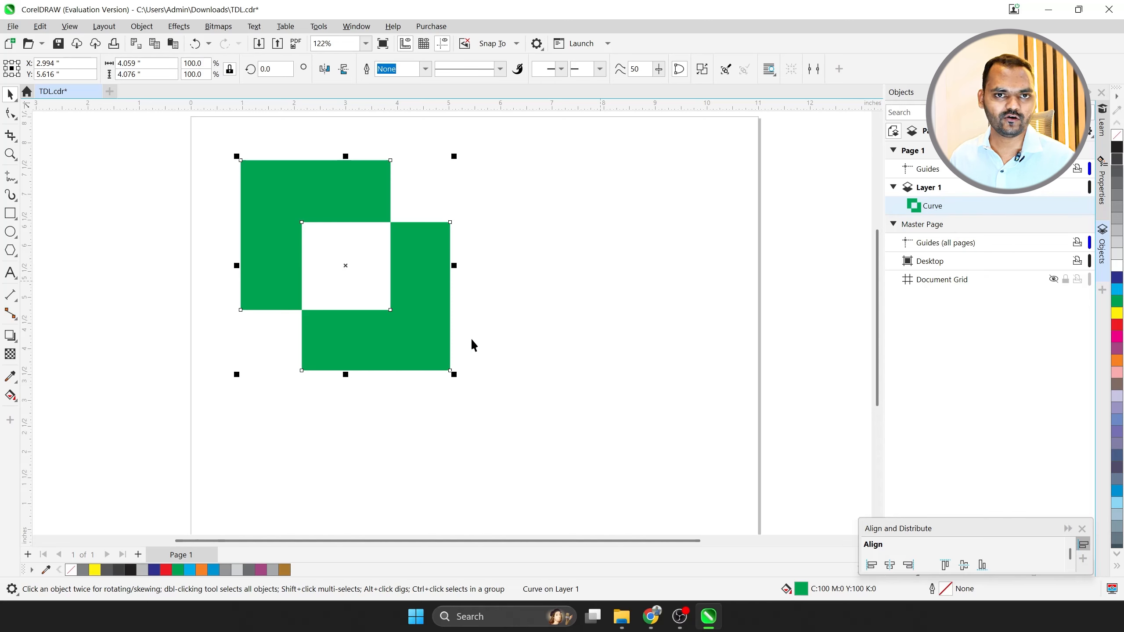
pyautogui.scroll(-2, 487, 336)
pyautogui.moveTo(427, 352); pyautogui.dragTo(413, 380)
pyautogui.scroll(1, 404, 364)
# Try reshaping the combined curve by moving two of its nodes with the Shape tool, and undo both edits.
pyautogui.press('F10')
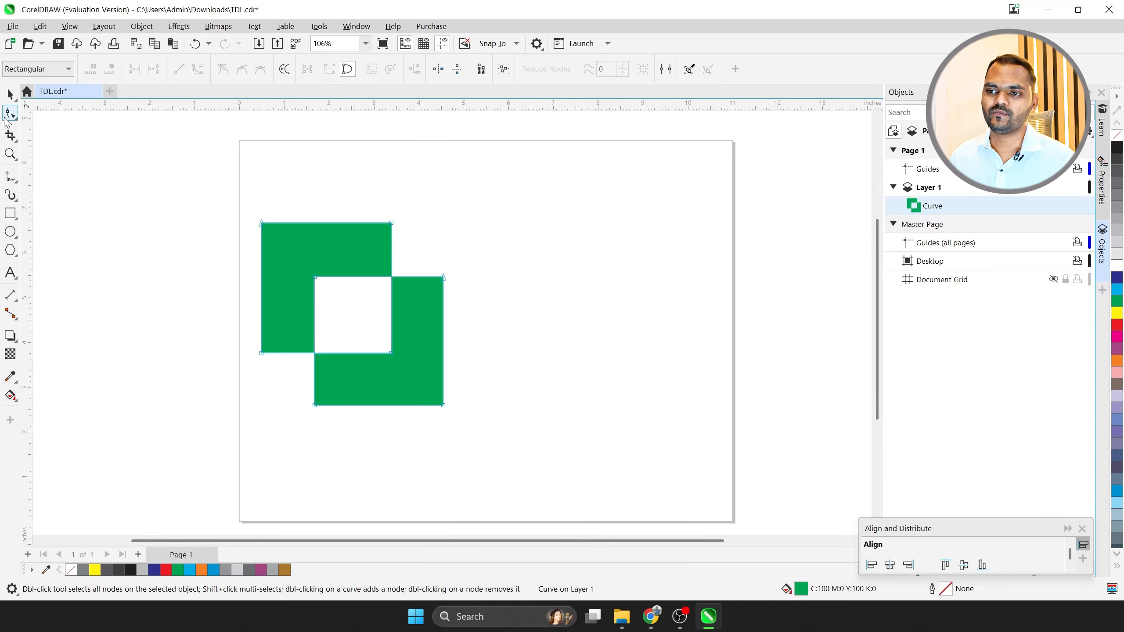
pyautogui.scroll(2, 423, 316)
pyautogui.moveTo(460, 249); pyautogui.dragTo(563, 208)
pyautogui.moveTo(371, 157); pyautogui.dragTo(460, 141)
pyautogui.scroll(-2, 417, 266)
pyautogui.hotkey('ctrl', 'z')
pyautogui.hotkey('ctrl', 'z')
pyautogui.press('space')
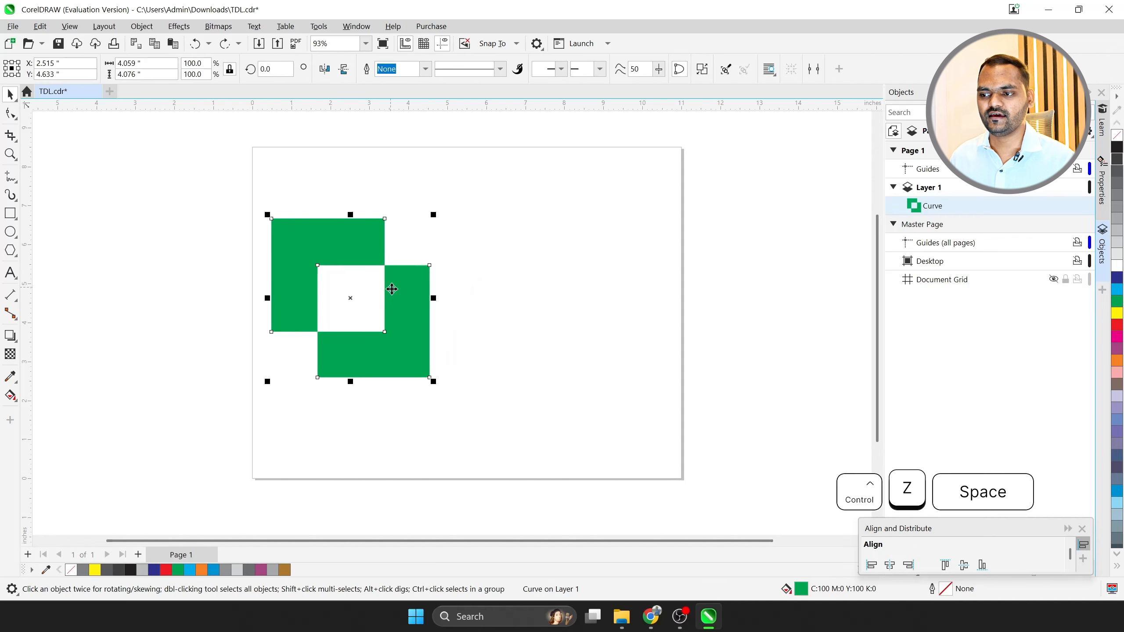
# Undo the combined curve's move and the Combine operation on the two squares.
pyautogui.click(504, 313)
pyautogui.scroll(1, 351, 337)
pyautogui.scroll(-2, 326, 336)
pyautogui.scroll(1, 327, 312)
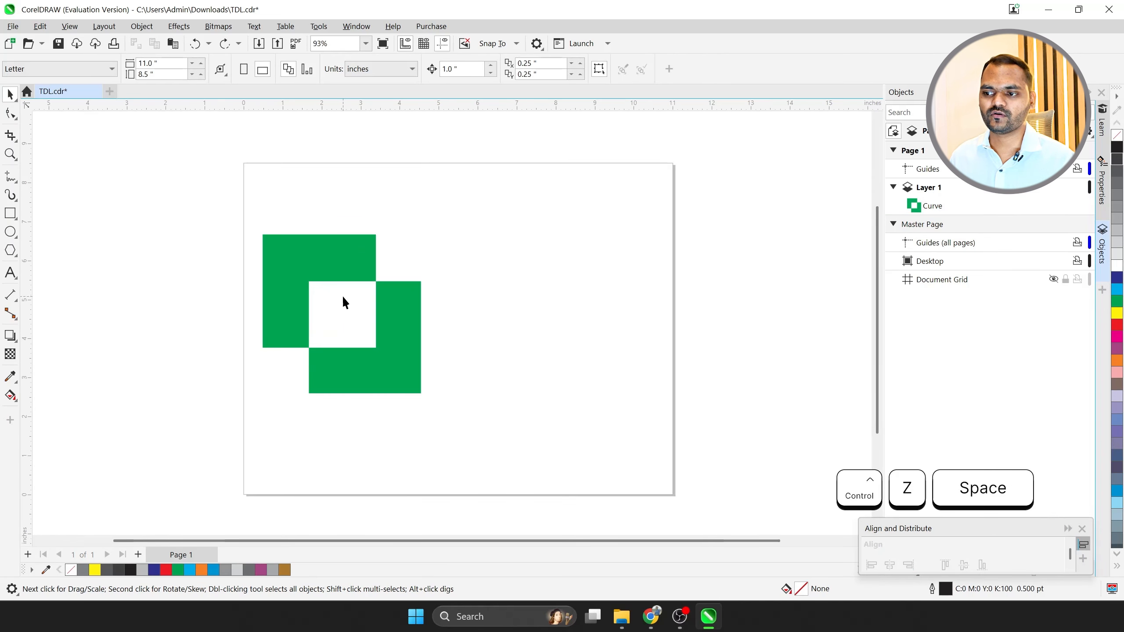
pyautogui.hotkey('ctrl', 'z')
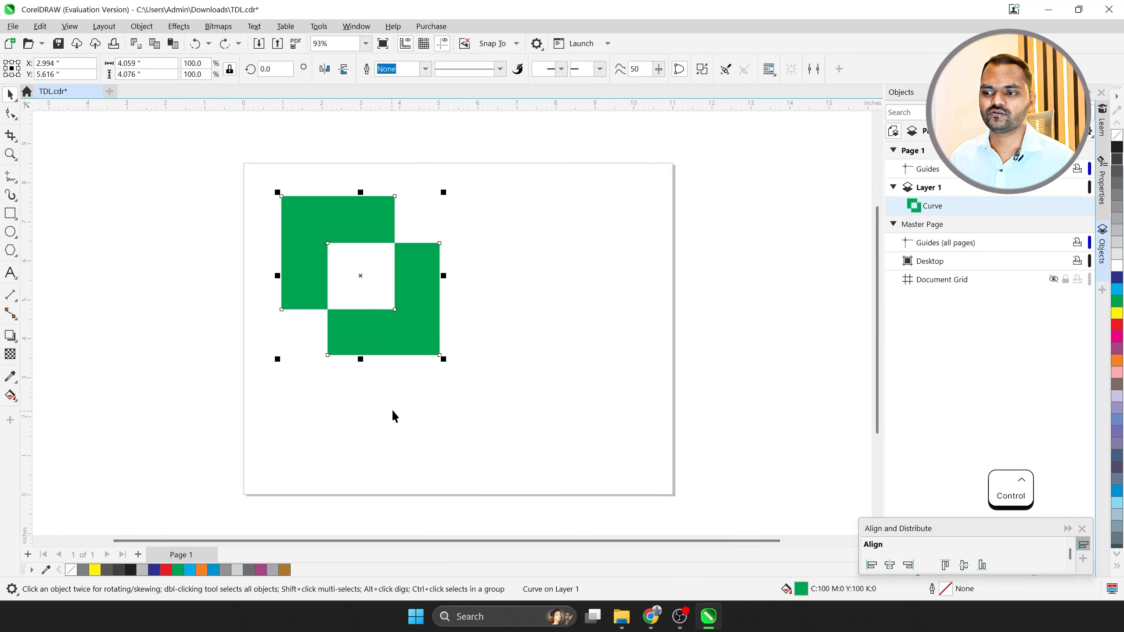
pyautogui.hotkey('ctrl', 'z')
pyautogui.scroll(-1, 300, 317)
pyautogui.scroll(1, 300, 317)
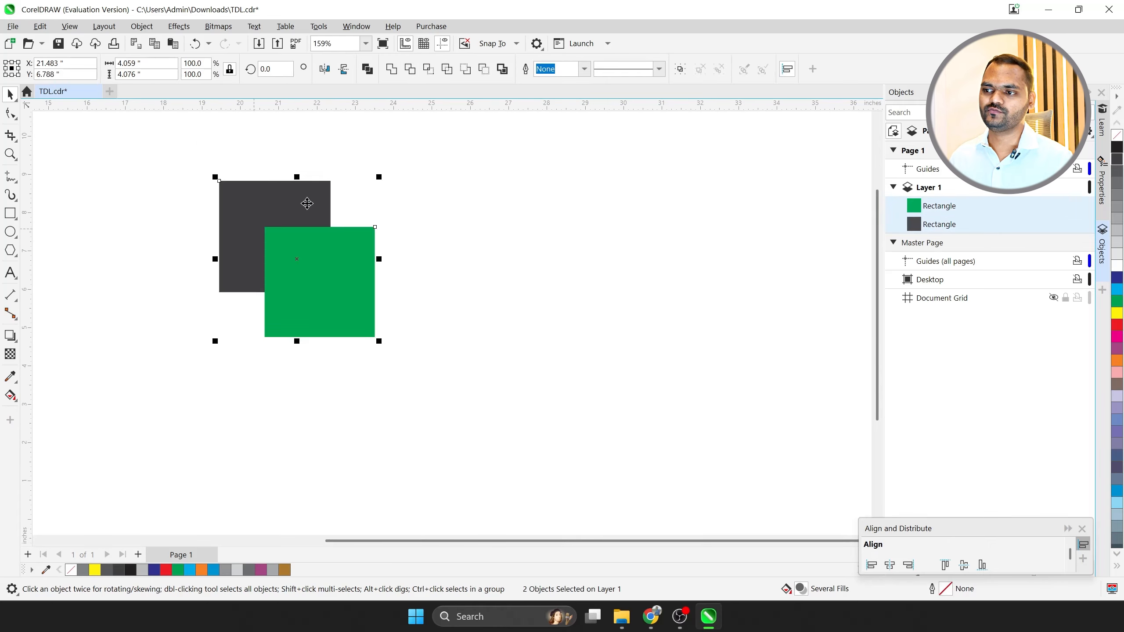
# Weld the dark and green squares into one shape, check its nodes, and undo the weld.
pyautogui.scroll(2, 355, 137)
pyautogui.scroll(-1, 550, 190)
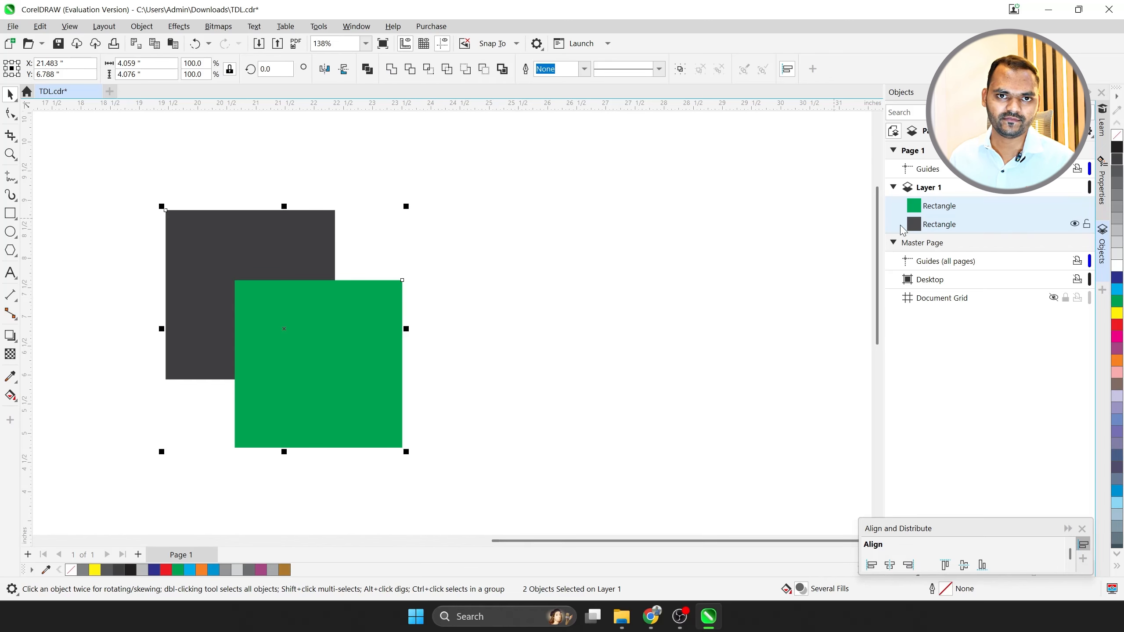
pyautogui.click(392, 69)
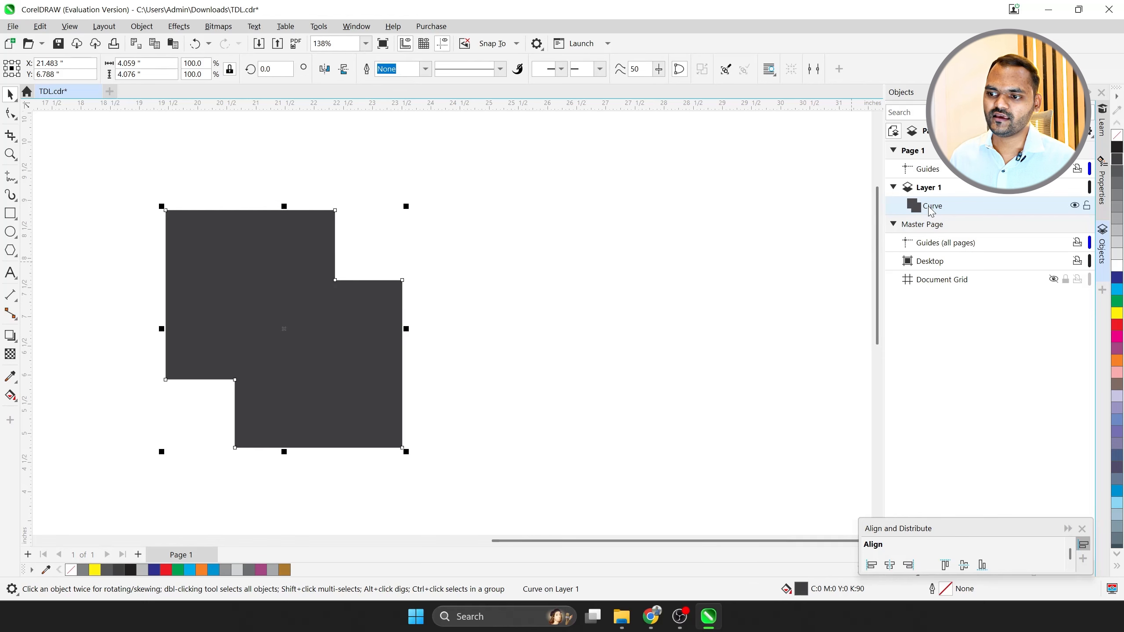
pyautogui.press('F10')
pyautogui.hotkey('ctrl', 'space')
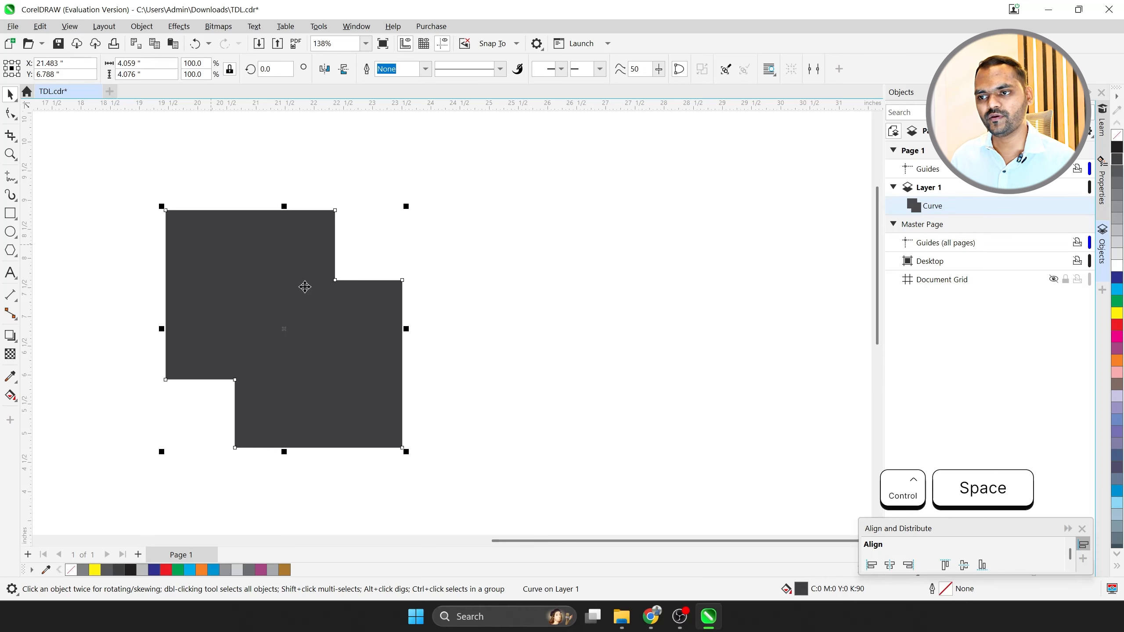
pyautogui.hotkey('ctrl', 'z')
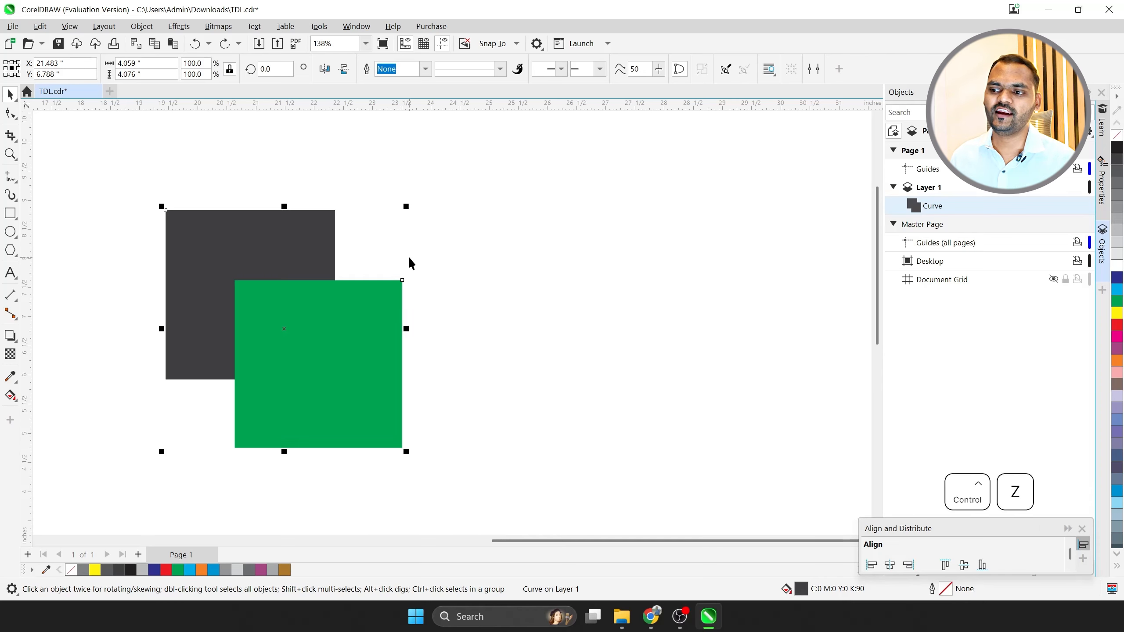
# Trim the dark square with the green one and move the two pieces apart.
pyautogui.scroll(-3, 411, 263)
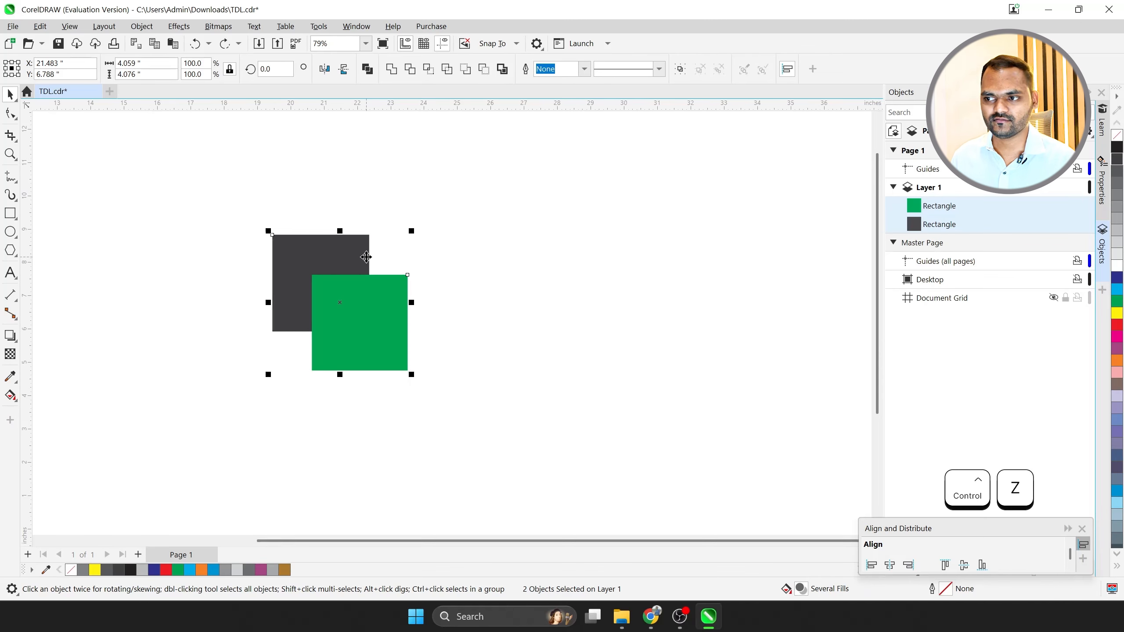
pyautogui.scroll(3, 367, 257)
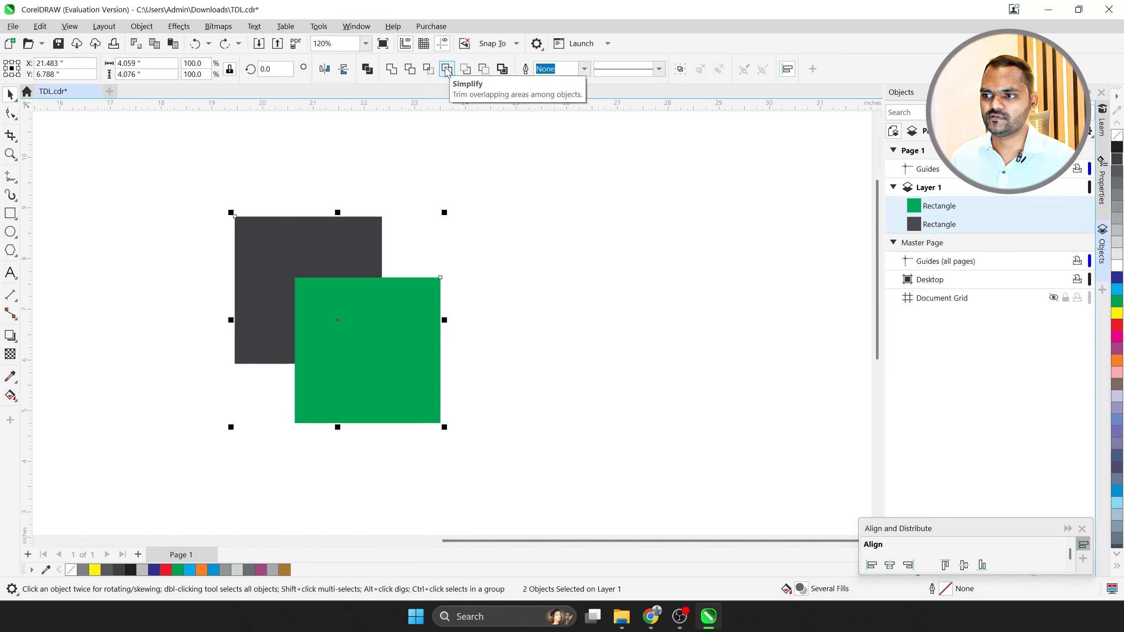
pyautogui.click(410, 69)
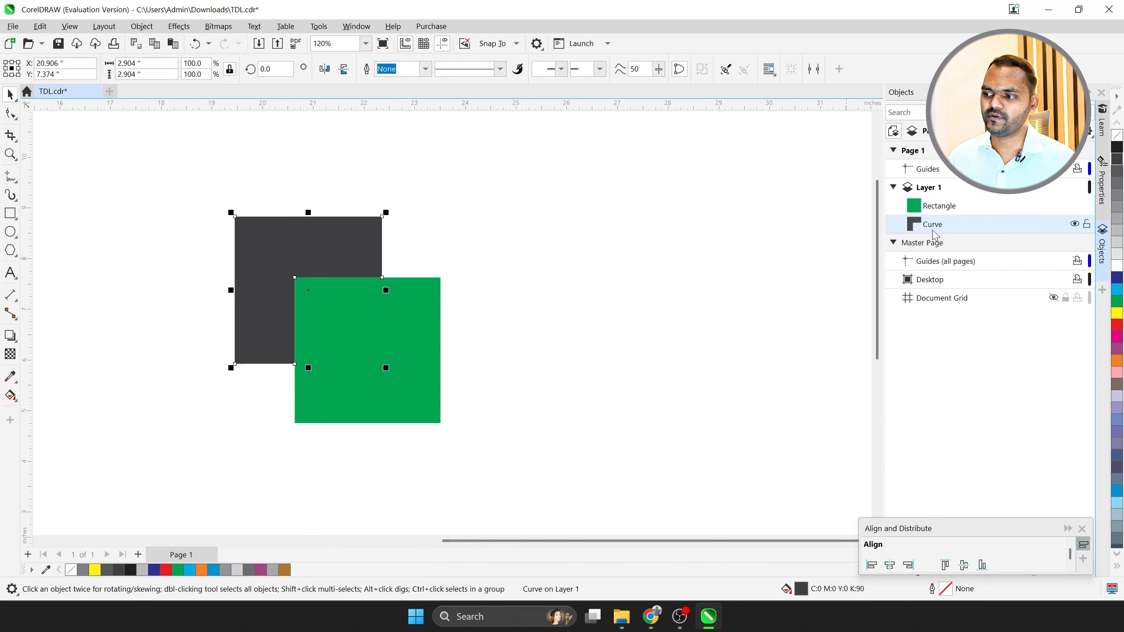
pyautogui.click(467, 254)
pyautogui.moveTo(265, 244); pyautogui.dragTo(155, 197)
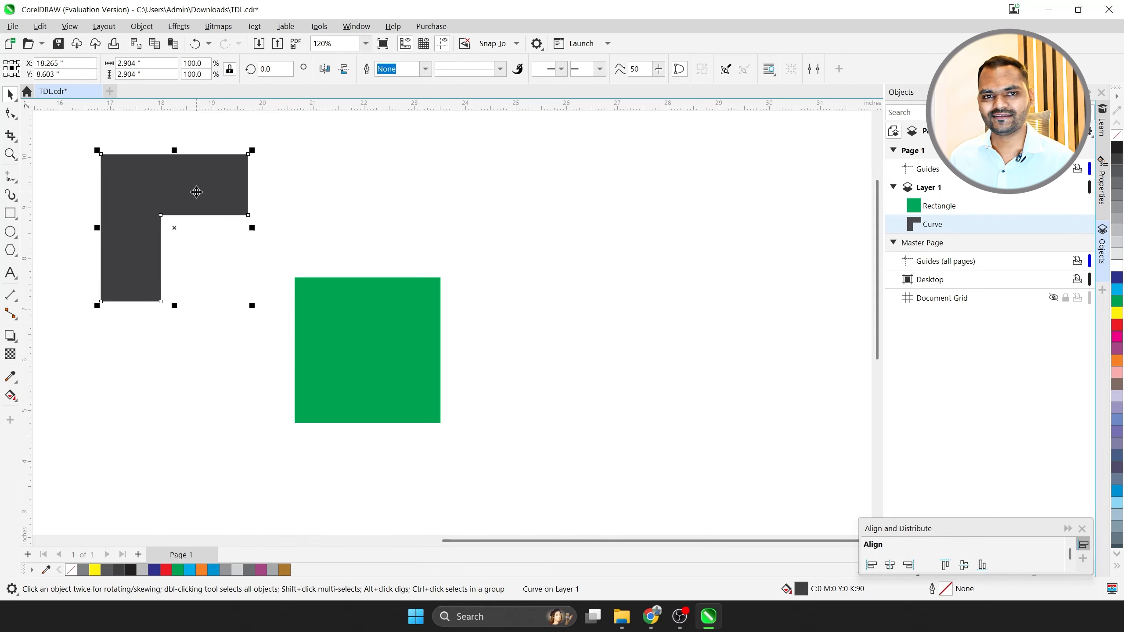
pyautogui.press('ctrl')
pyautogui.moveTo(359, 333); pyautogui.dragTo(393, 370)
# Undo both piece moves and the Trim operation on the dark square.
pyautogui.hotkey('ctrl', 'z')
pyautogui.hotkey('ctrl', 'z')
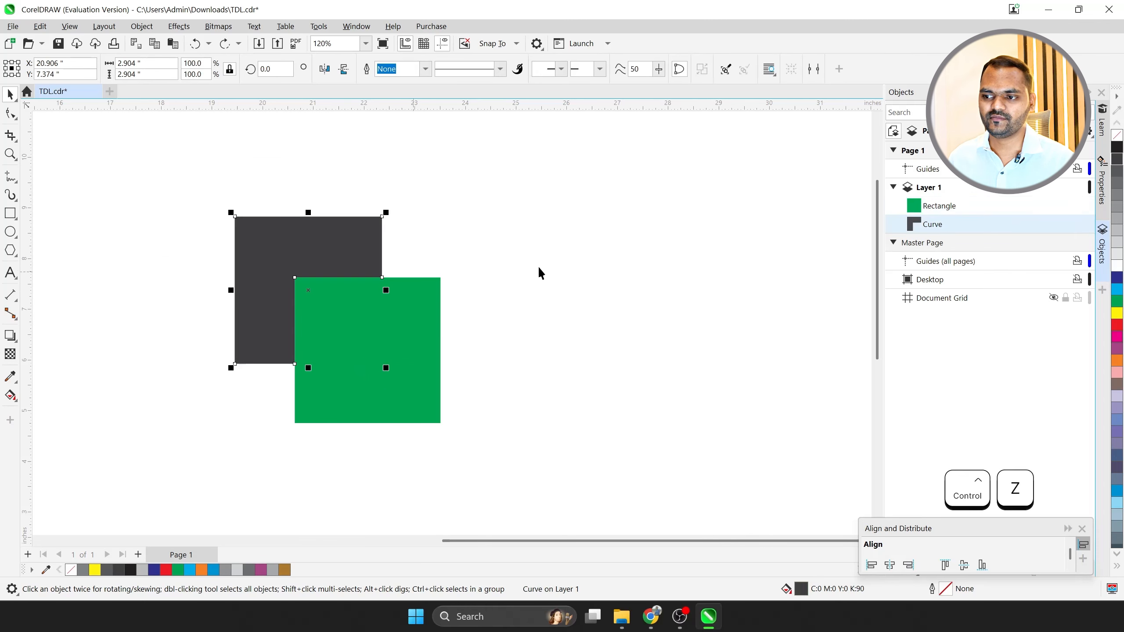
pyautogui.click(334, 297)
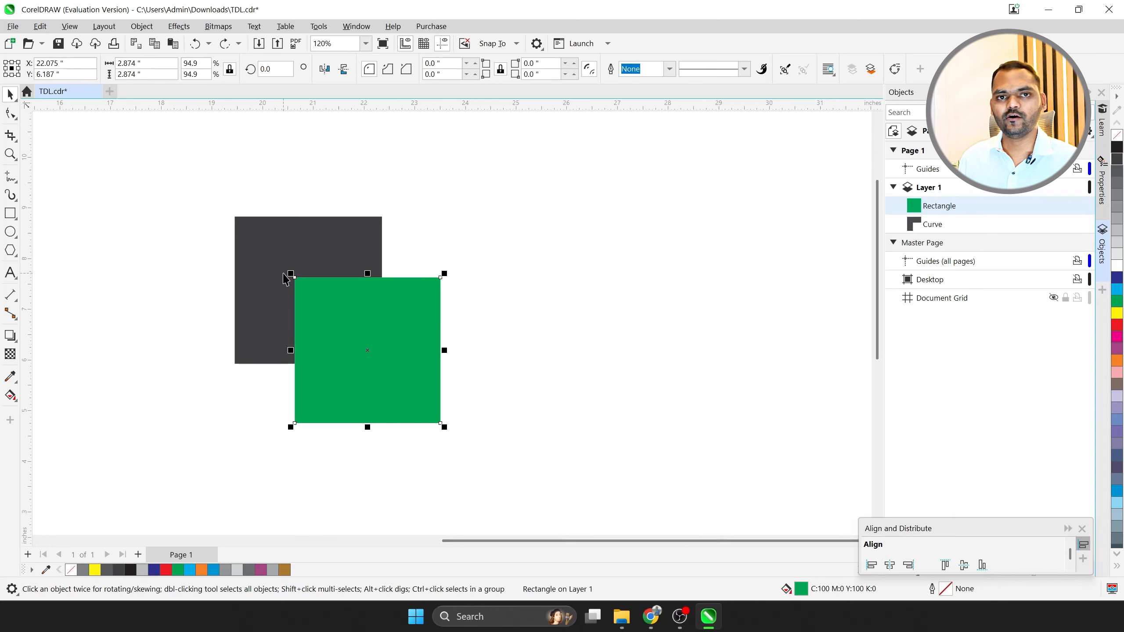
pyautogui.click(430, 258)
pyautogui.hotkey('ctrl', 'z')
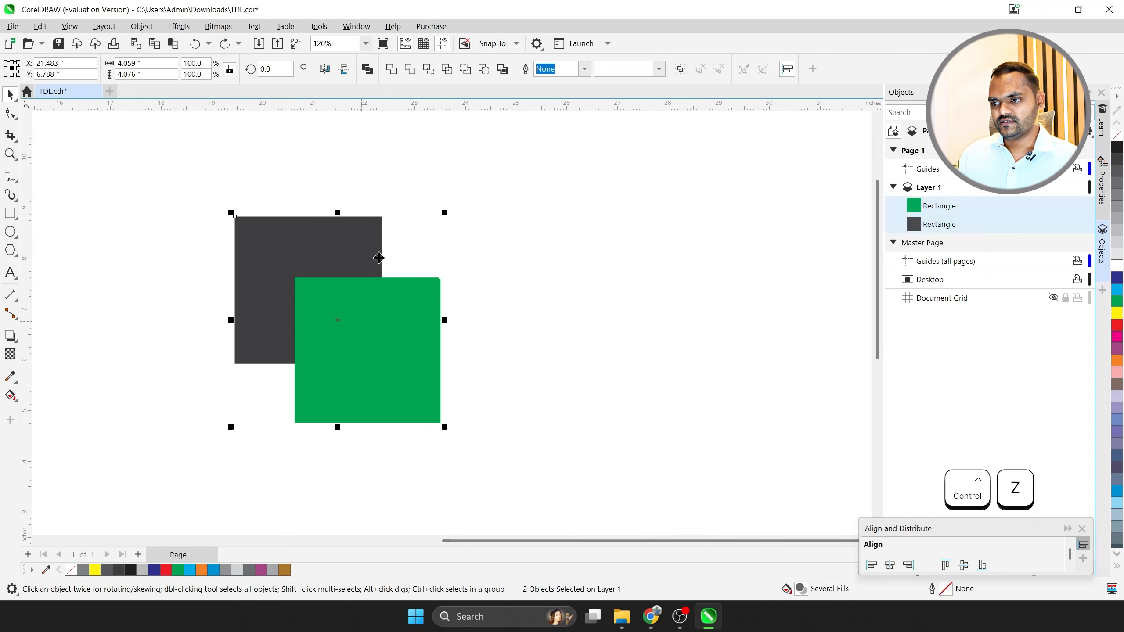
# Intersect the dark and green squares to create a separate object from their overlapping area.
pyautogui.click(426, 69)
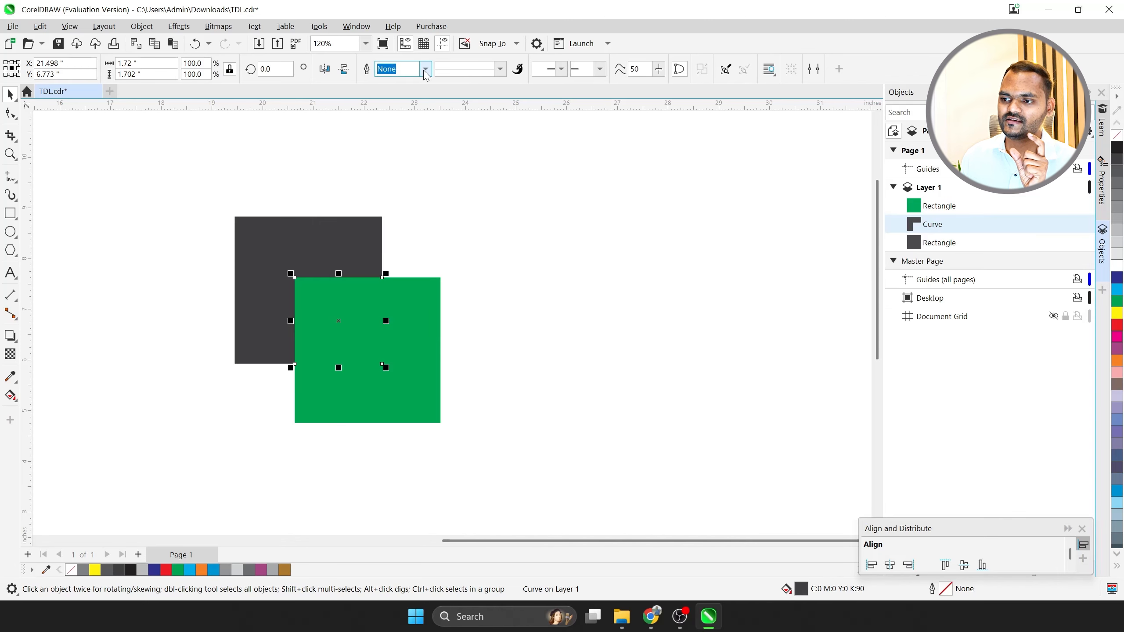
# Move the green and dark squares apart and reposition the small intersection piece to about X 22.50, Y 7.32 inches.
pyautogui.moveTo(334, 292); pyautogui.dragTo(624, 384)
pyautogui.moveTo(283, 276); pyautogui.dragTo(79, 168)
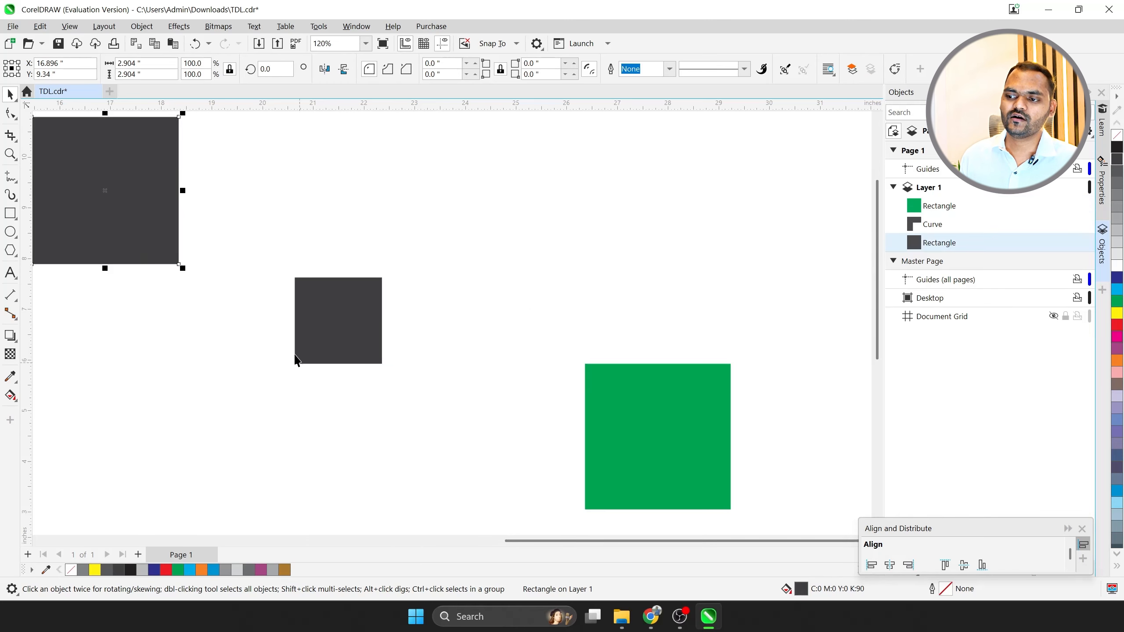
pyautogui.click(344, 324)
pyautogui.scroll(-2, 337, 346)
pyautogui.scroll(2, 337, 345)
pyautogui.moveTo(337, 311); pyautogui.dragTo(494, 267)
pyautogui.scroll(-6, 209, 342)
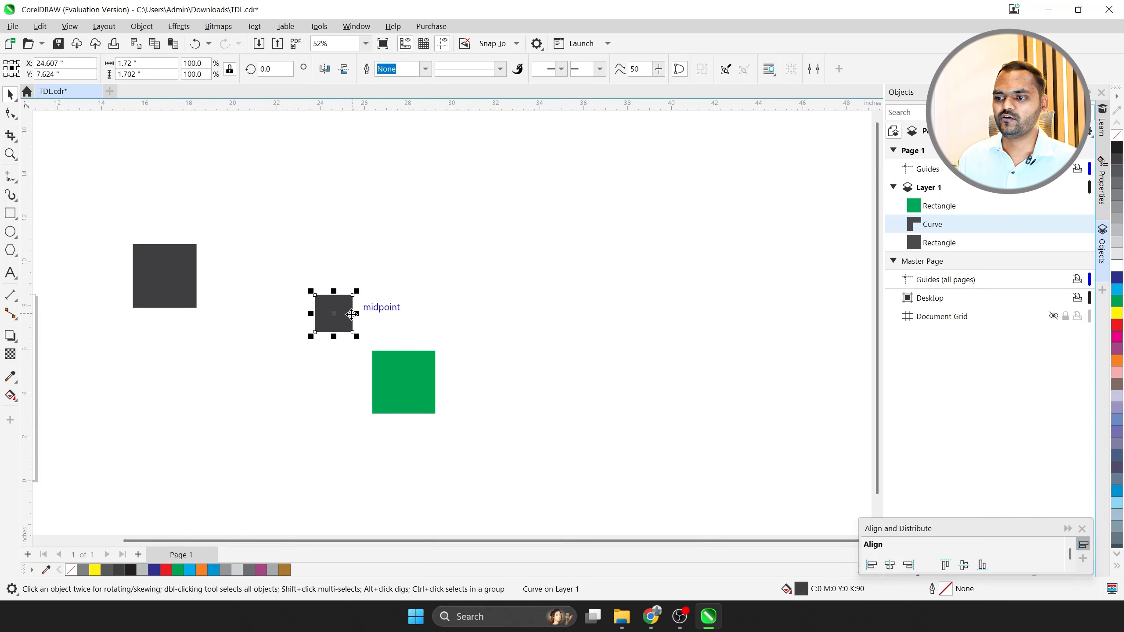
pyautogui.scroll(5, 351, 314)
pyautogui.moveTo(351, 314); pyautogui.dragTo(271, 318)
pyautogui.scroll(4, 271, 319)
pyautogui.scroll(-6, 246, 329)
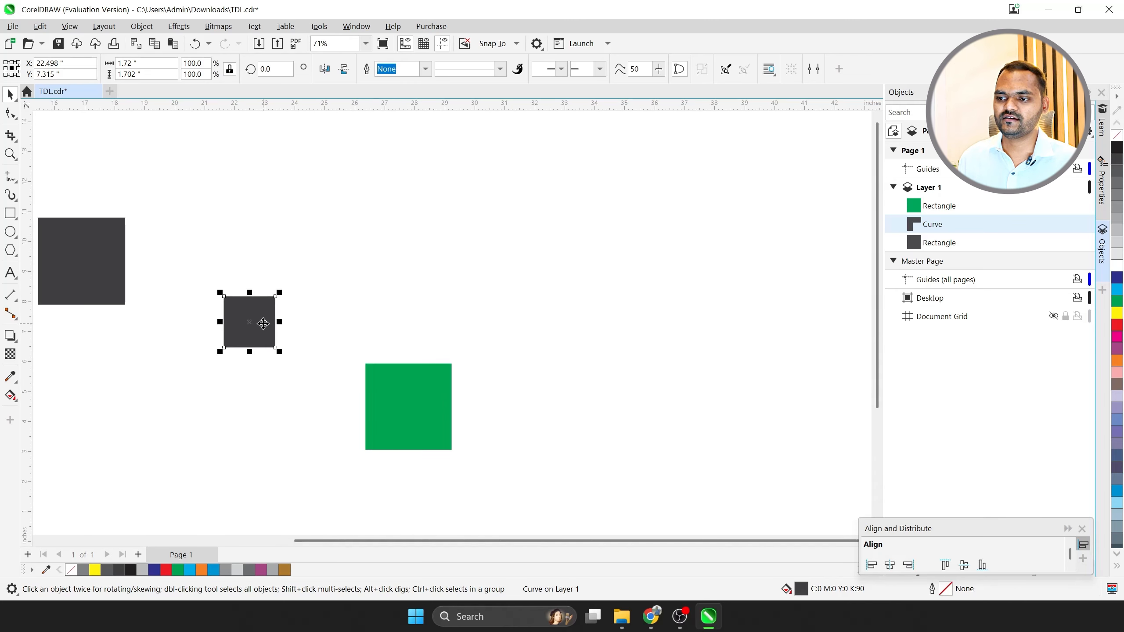
# Undo the last four moves of the intersection piece and the two squares.
pyautogui.hotkey('ctrl', 'z')
pyautogui.hotkey('ctrl', 'z')
pyautogui.hotkey('ctrl', 'z')
pyautogui.hotkey('ctrl', 'z')
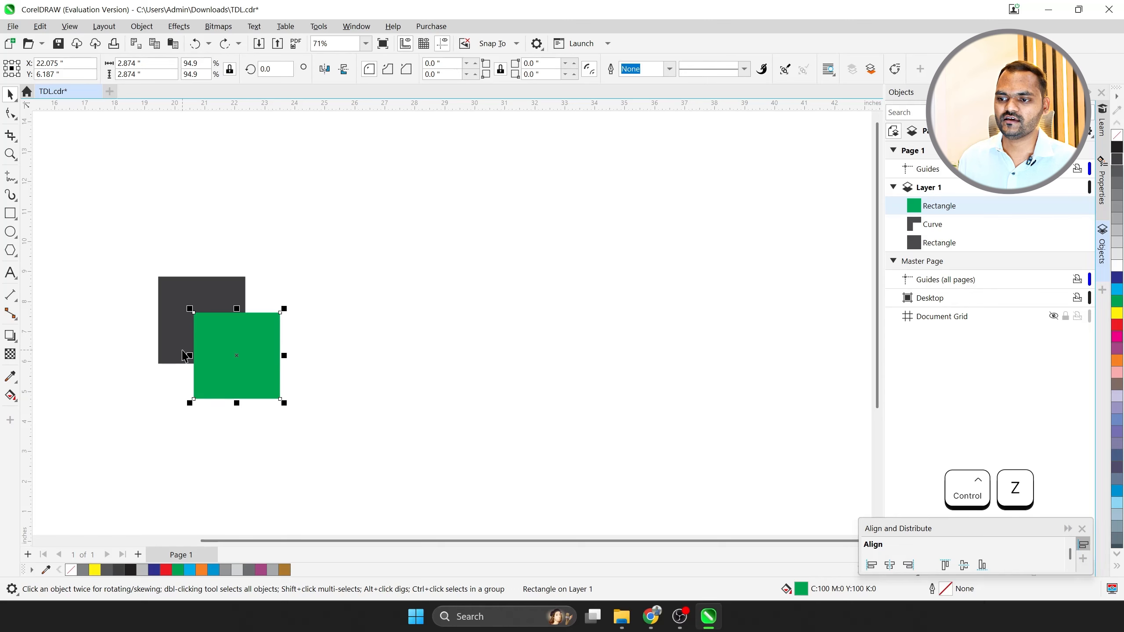
# Try a uniform transparency of 39 on both squares and the intersection piece, and undo it.
pyautogui.scroll(3, 185, 356)
pyautogui.moveTo(106, 217); pyautogui.dragTo(450, 476)
pyautogui.click(10, 355)
pyautogui.click(227, 443)
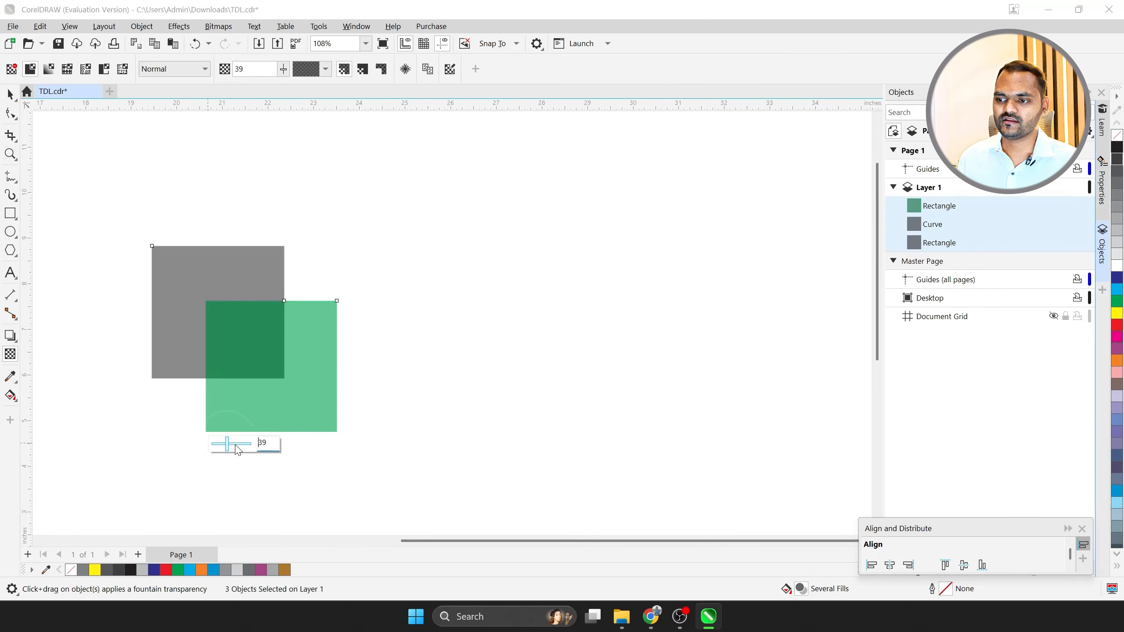
pyautogui.click(10, 94)
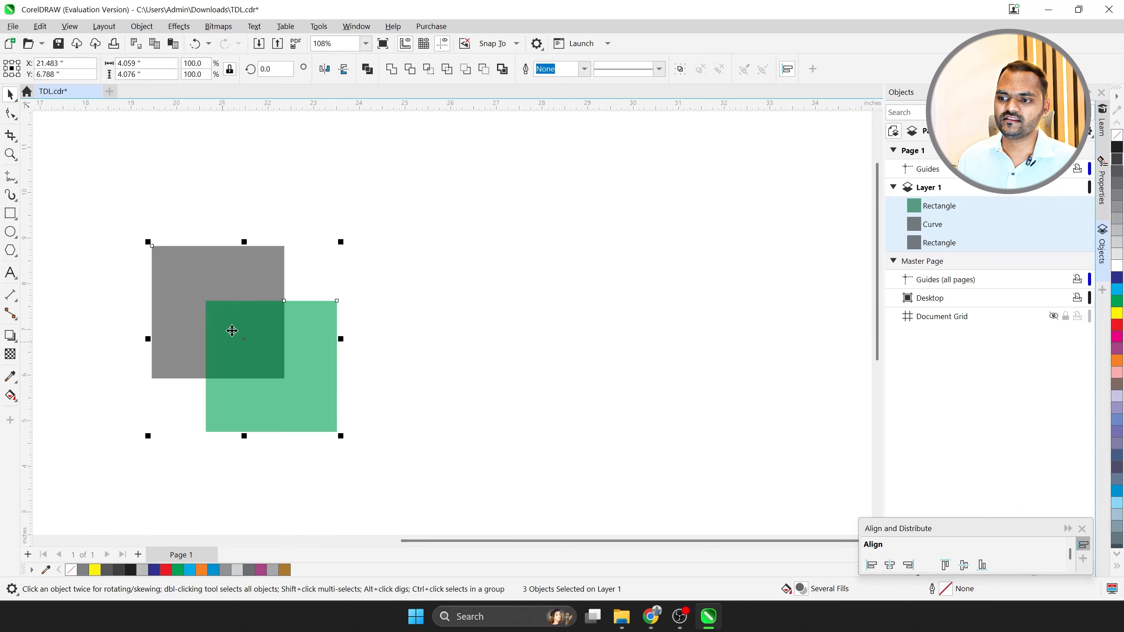
pyautogui.hotkey('ctrl', 'z')
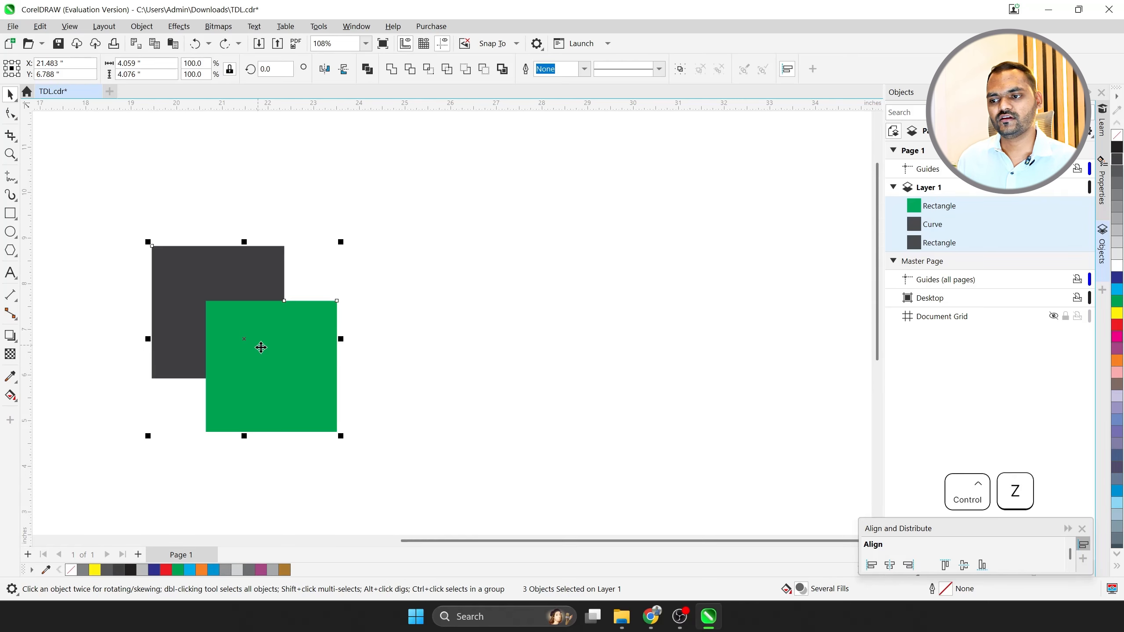
# Undo the Intersect operation on the dark and green squares.
pyautogui.scroll(-3, 398, 330)
pyautogui.hotkey('ctrl', 'z')
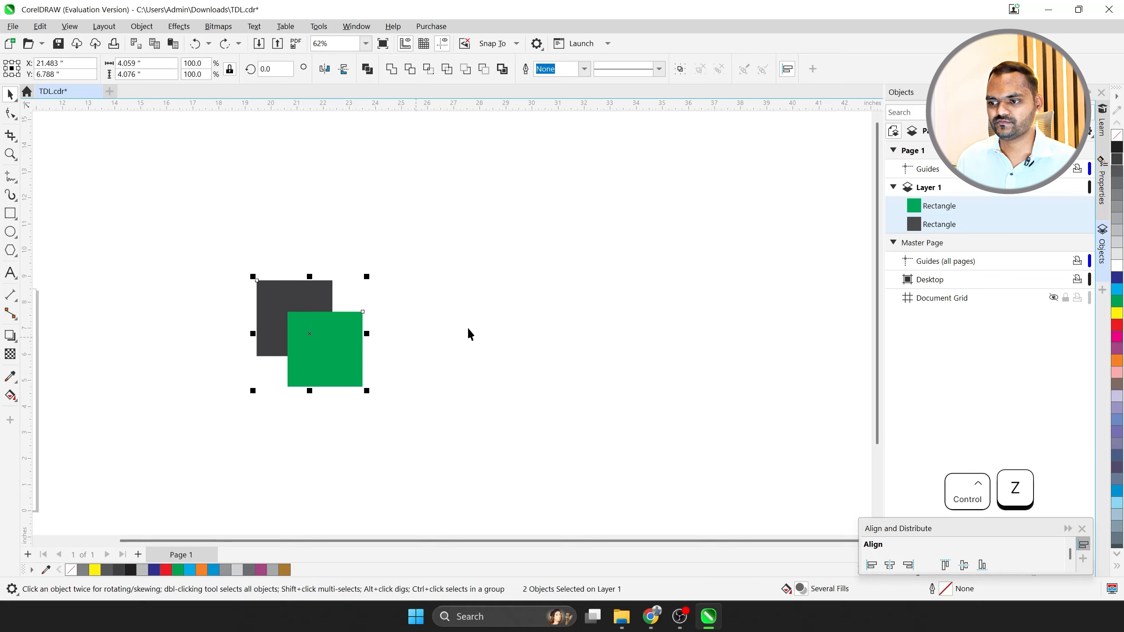
pyautogui.click(459, 334)
pyautogui.scroll(3, 296, 366)
pyautogui.moveTo(517, 465); pyautogui.dragTo(515, 465)
pyautogui.scroll(1, 397, 307)
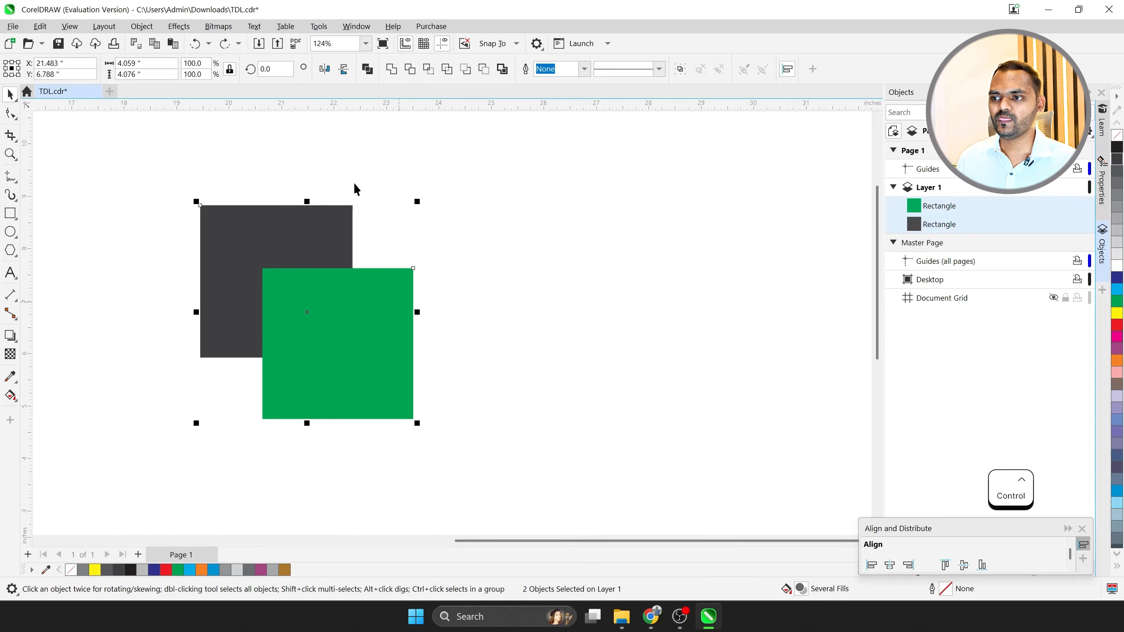
# Try Simplify on the two overlapping squares, move the cut dark piece away, and undo both changes.
pyautogui.click(447, 70)
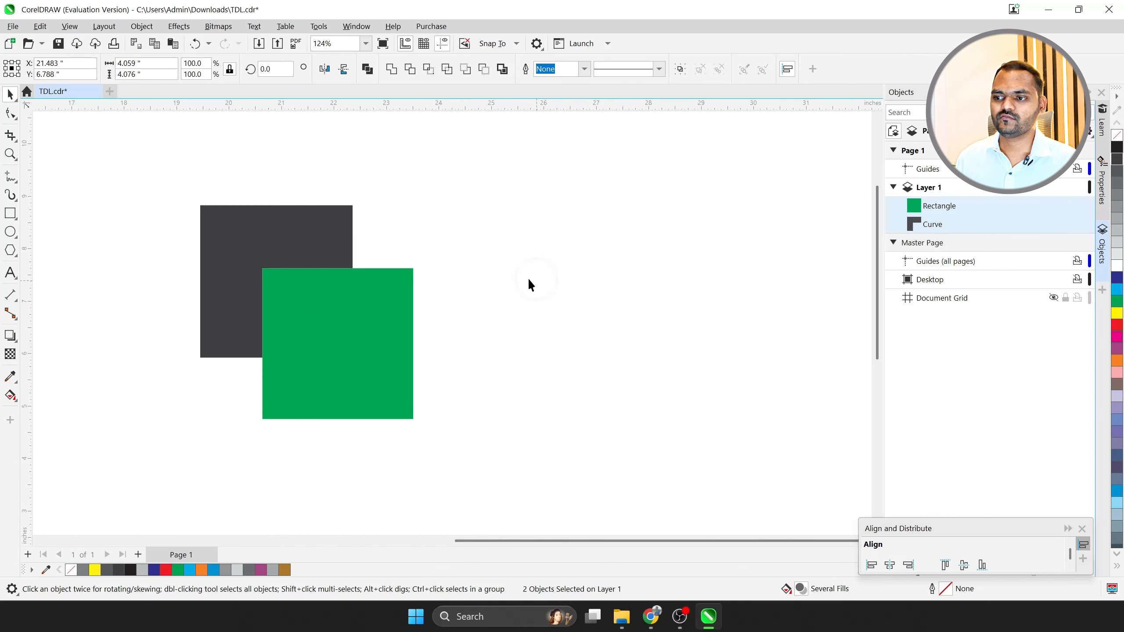
pyautogui.click(241, 228)
pyautogui.moveTo(241, 228); pyautogui.dragTo(157, 153)
pyautogui.hotkey('ctrl', 'z')
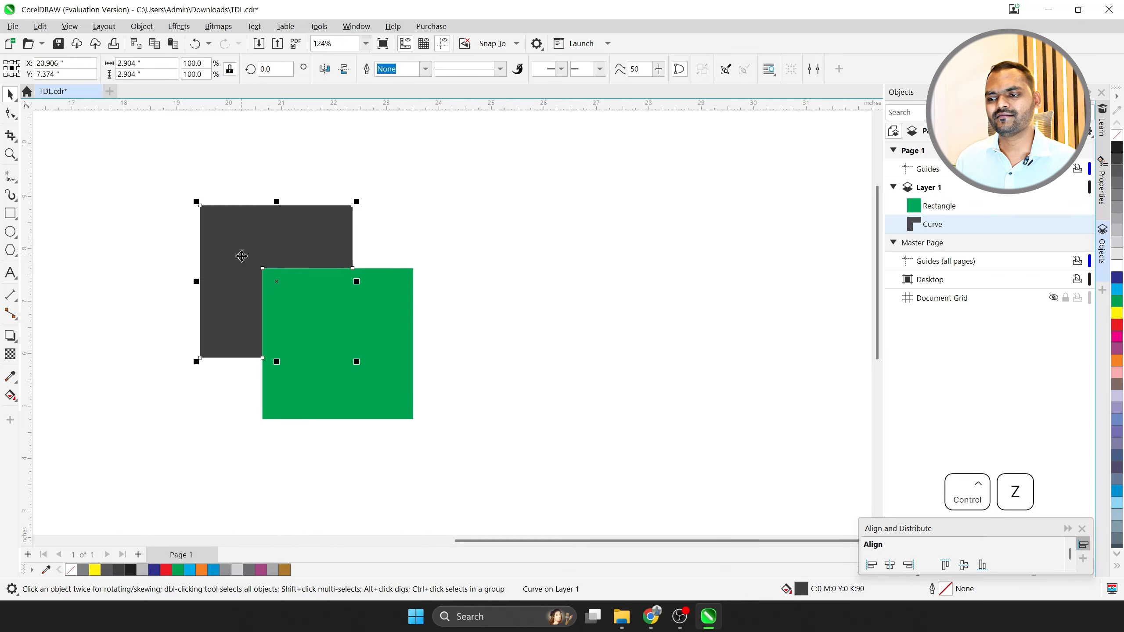
pyautogui.hotkey('ctrl', 'z')
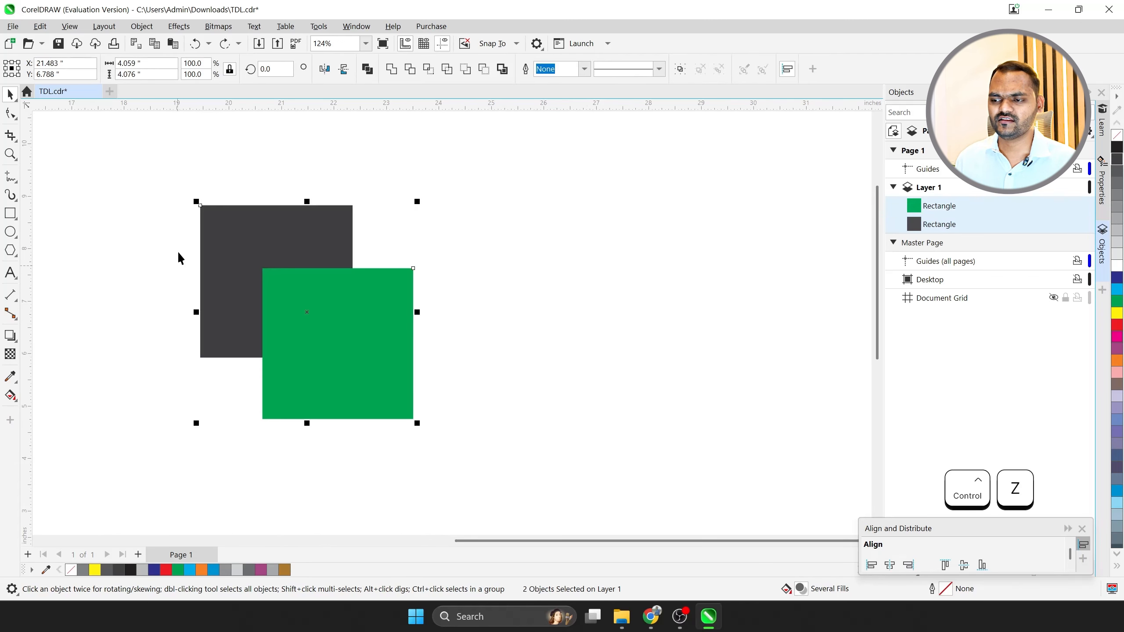
# Try moving the dark square and undo it, and try Front Minus Back on both squares and undo that too.
pyautogui.click(284, 166)
pyautogui.click(286, 223)
pyautogui.moveTo(281, 236); pyautogui.dragTo(211, 197)
pyautogui.hotkey('ctrl', 'z')
pyautogui.keyDown('shift'); pyautogui.click(401, 343); pyautogui.keyUp('shift')
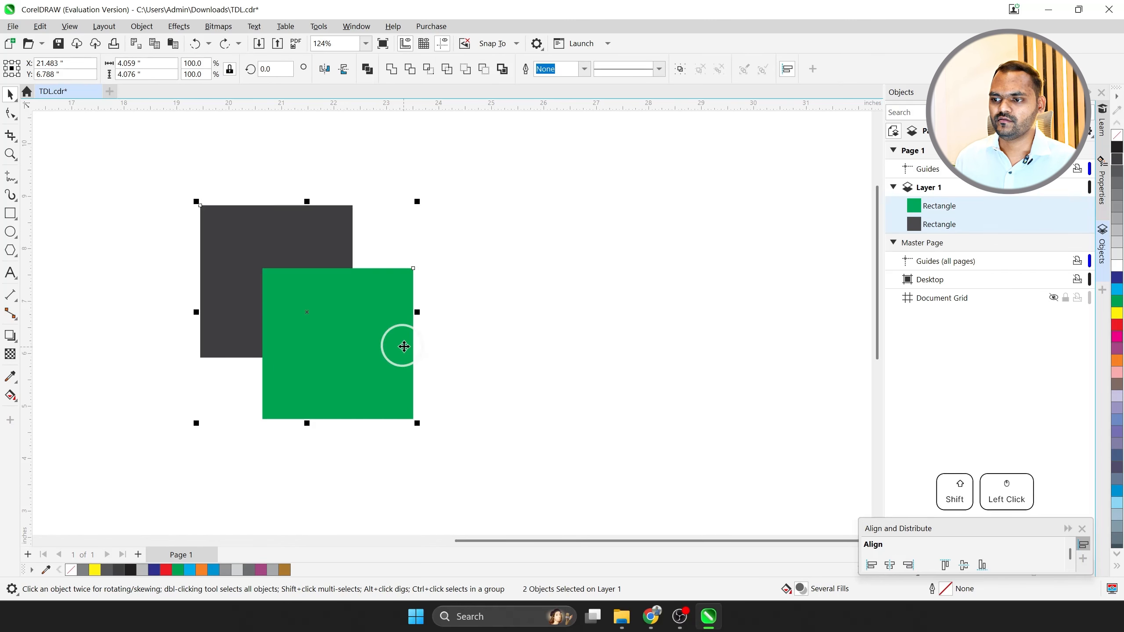
pyautogui.click(465, 69)
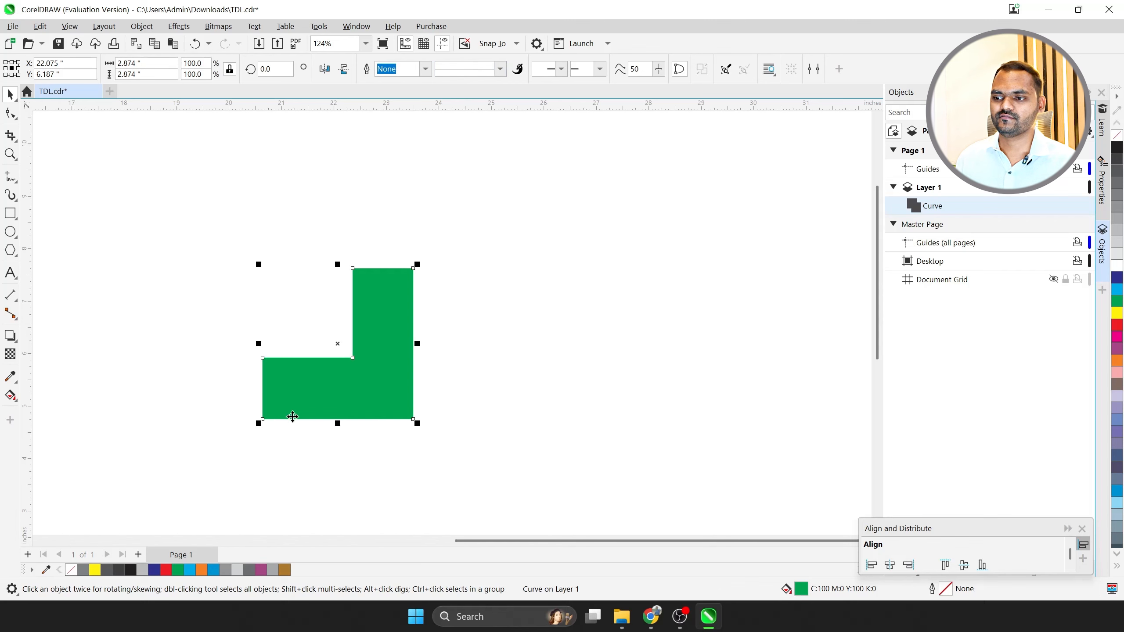
pyautogui.hotkey('ctrl', 'z')
pyautogui.hotkey('ctrl', 'z')
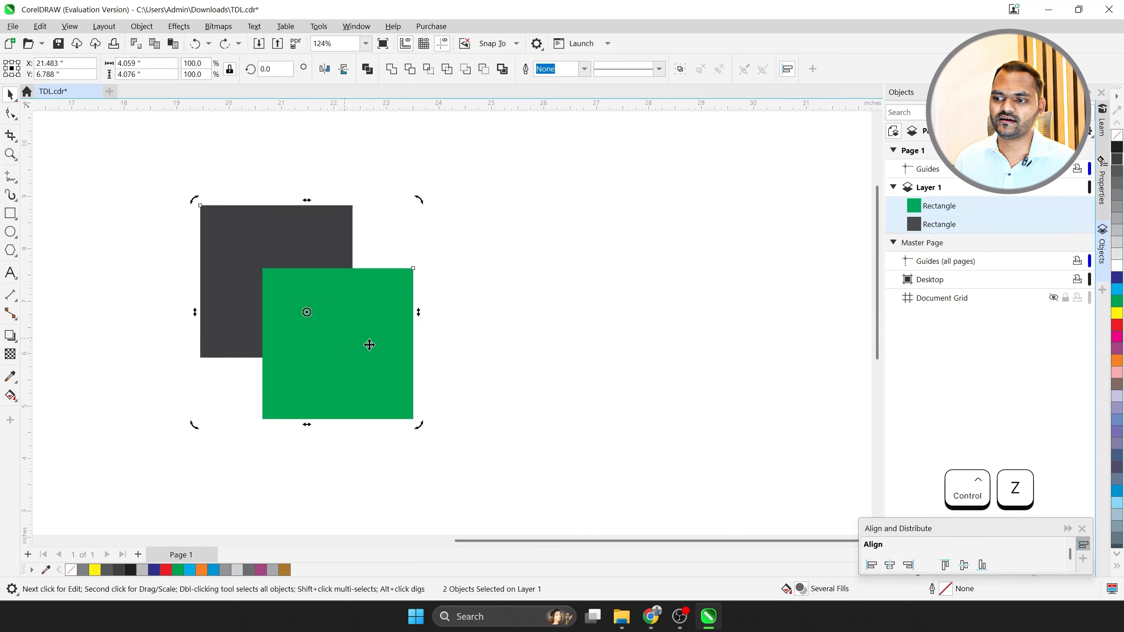
# Reselect the dark and green squares, repeat the Front Minus Back operation on them, and undo it.
pyautogui.click(340, 327)
pyautogui.click(239, 242)
pyautogui.moveTo(237, 245); pyautogui.dragTo(246, 219)
pyautogui.hotkey('ctrl', 'z')
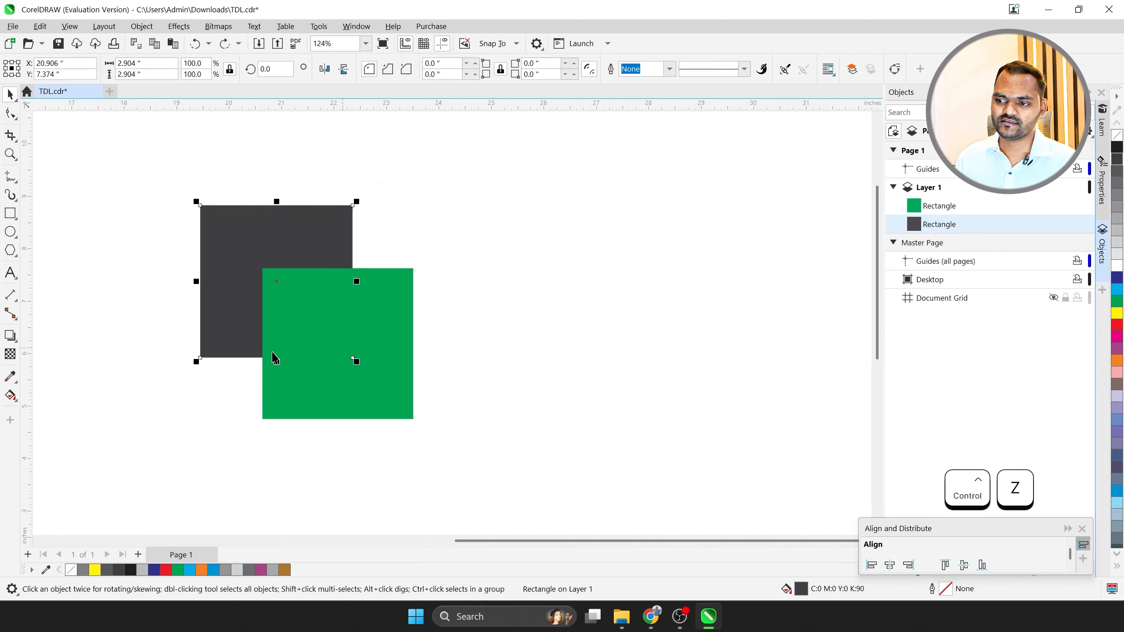
pyautogui.keyDown('shift'); pyautogui.click(351, 339); pyautogui.keyUp('shift')
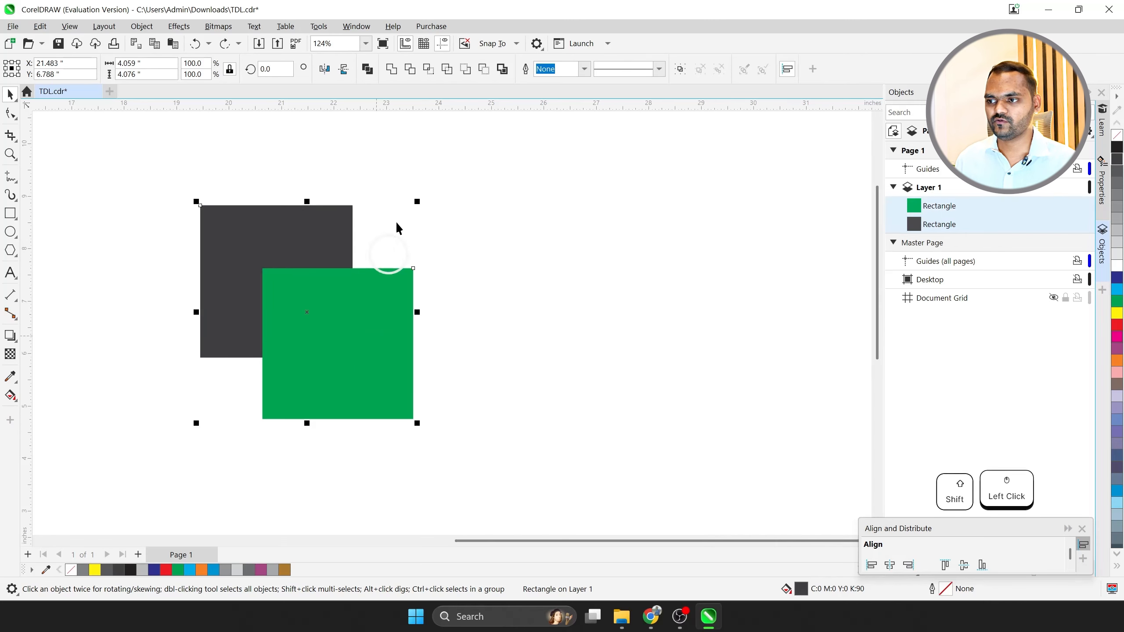
pyautogui.click(468, 72)
pyautogui.hotkey('ctrl', 'z')
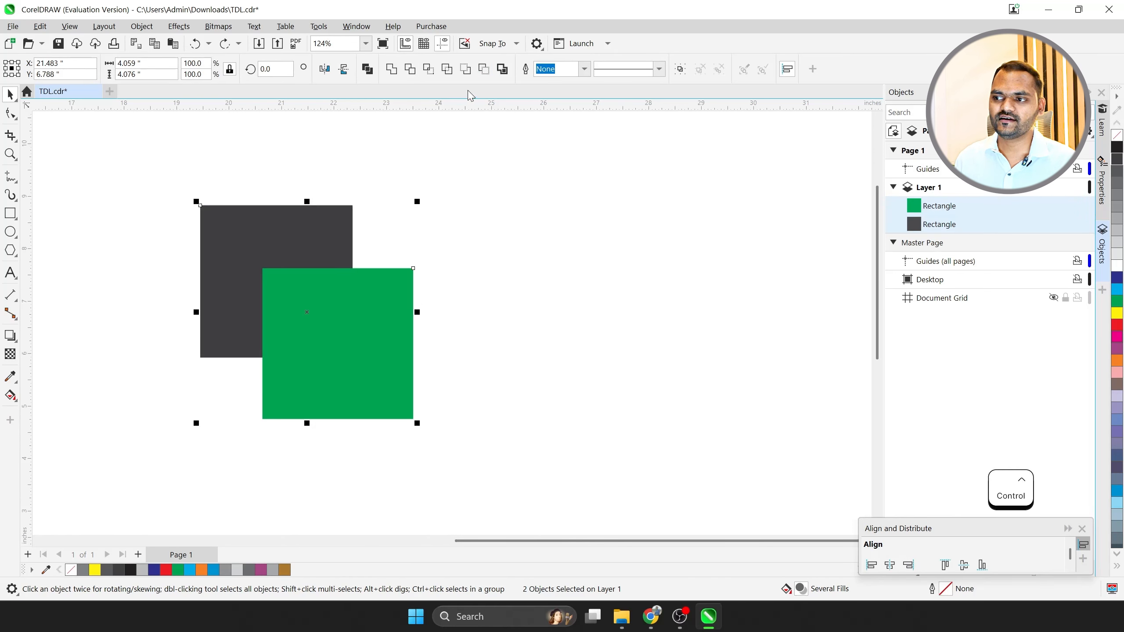
# Try Back Minus Front on the dark and green squares, and undo it.
pyautogui.click(483, 69)
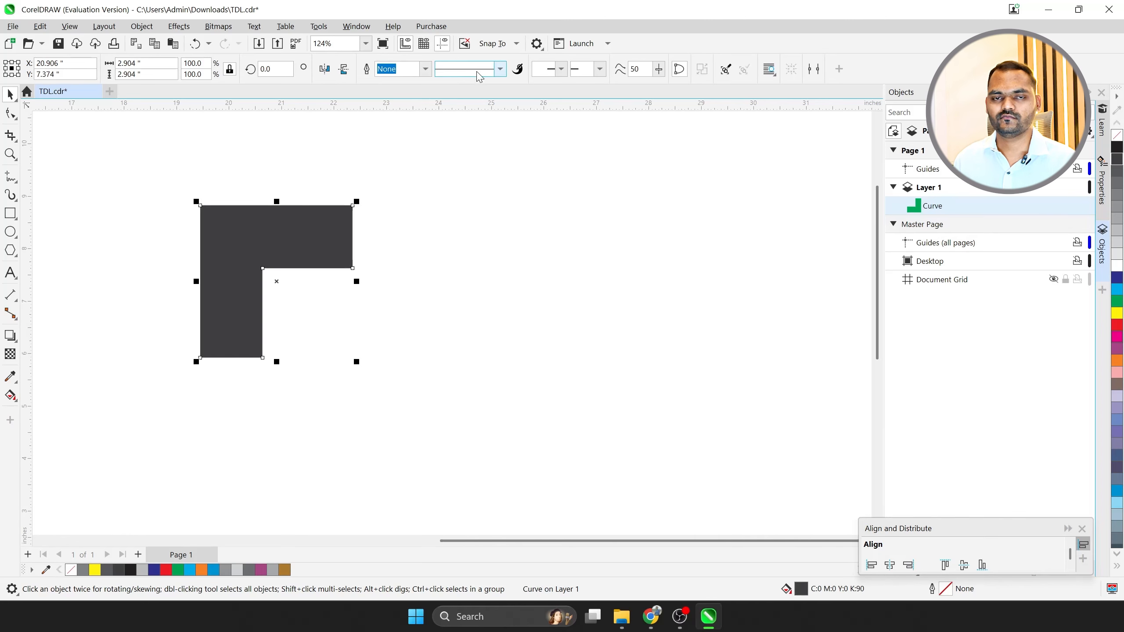
pyautogui.hotkey('ctrl', 'z')
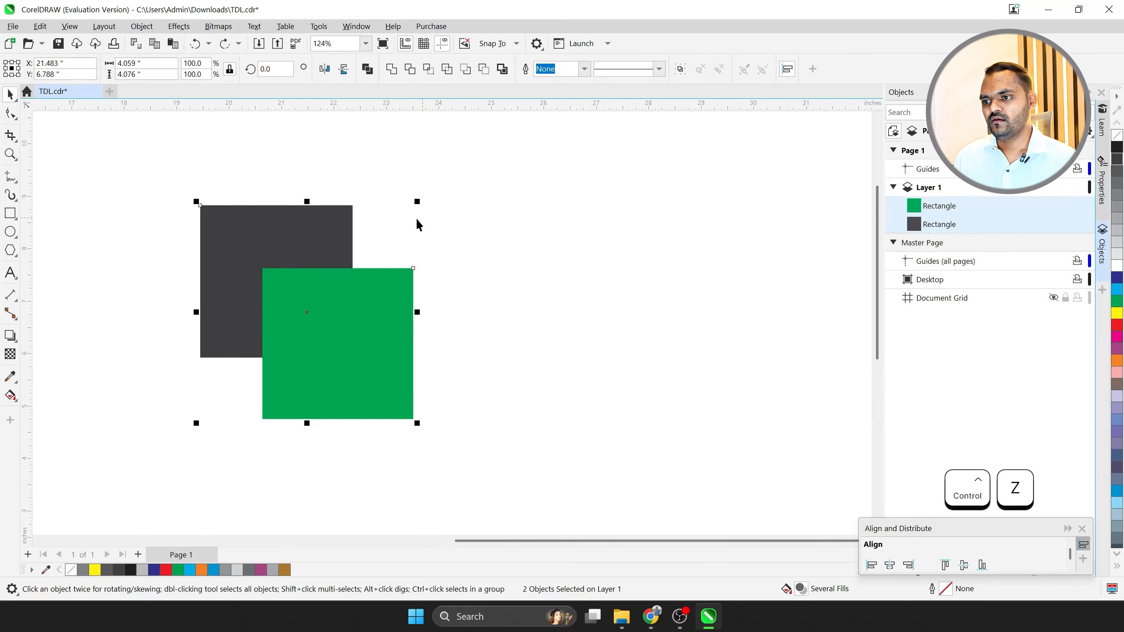
# Create a boundary around both squares and move the resulting outline clear of them to about X 27.63, Y 7.37 inches.
pyautogui.scroll(-2, 421, 216)
pyautogui.moveTo(437, 175); pyautogui.dragTo(213, 396)
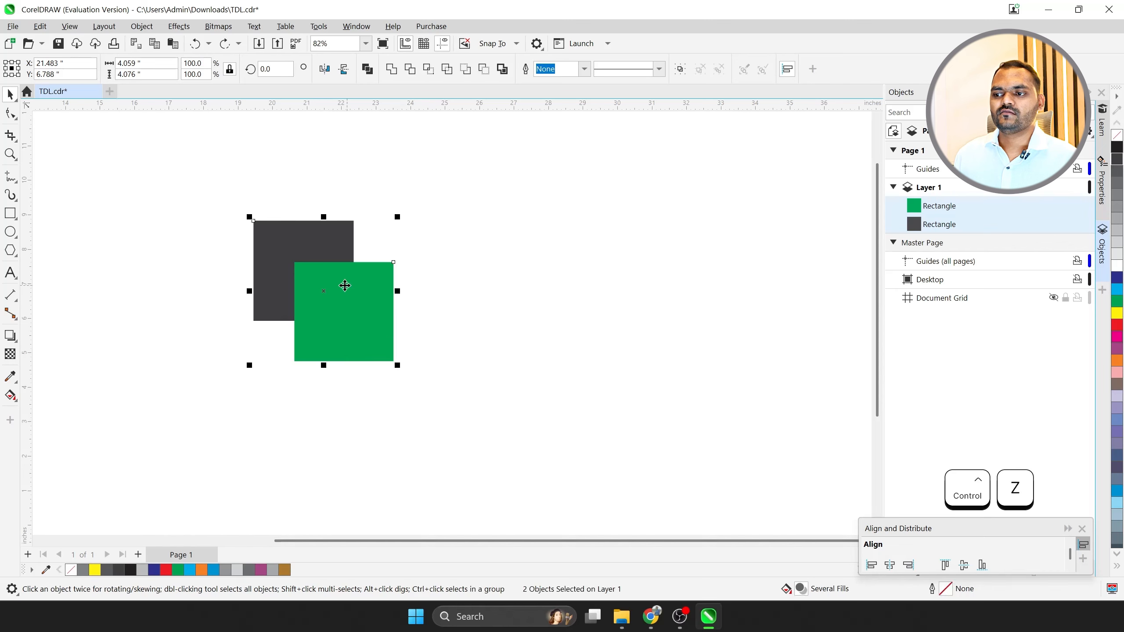
pyautogui.scroll(2, 301, 261)
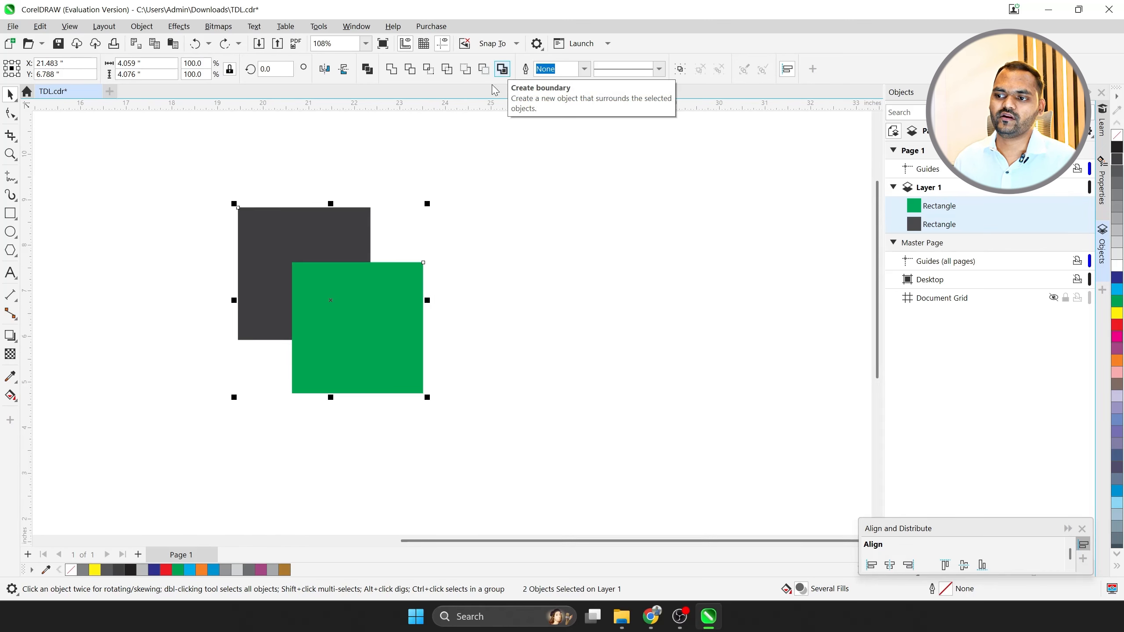
pyautogui.scroll(2, 361, 261)
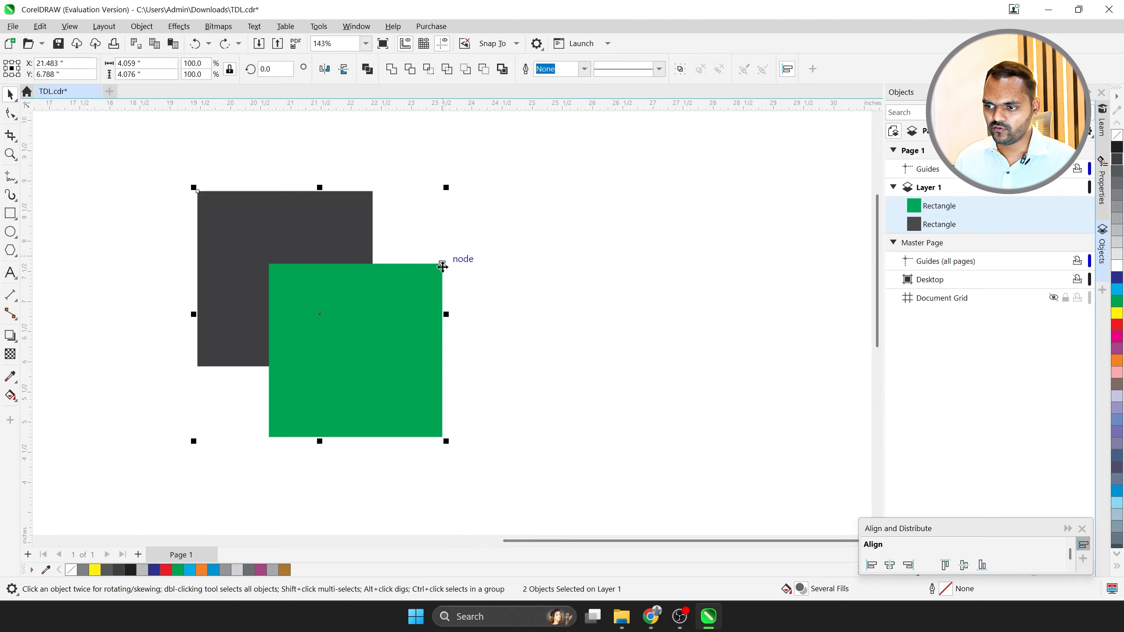
pyautogui.click(502, 69)
pyautogui.click(471, 257)
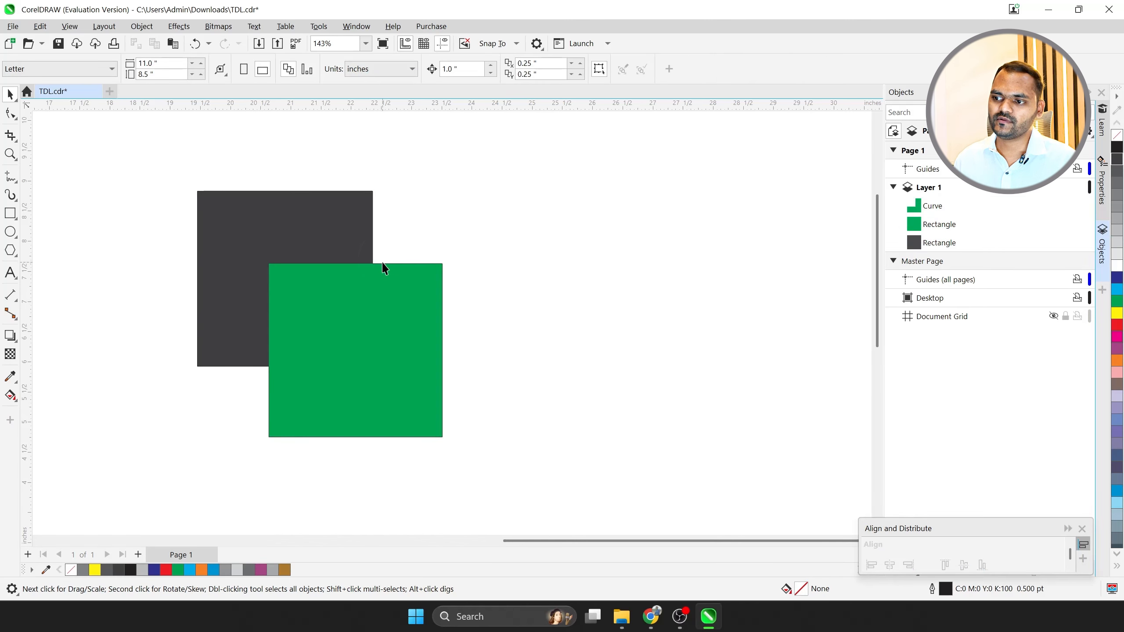
pyautogui.moveTo(389, 270); pyautogui.dragTo(760, 234)
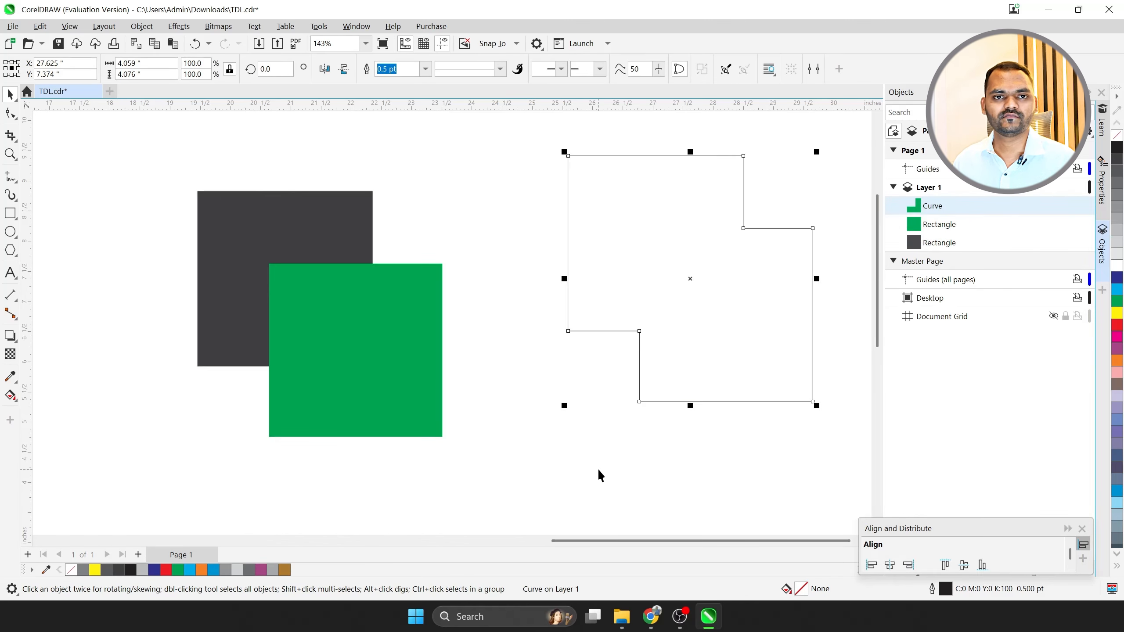
# Fill the boundary shape with 90% black, try other fills ending in magenta (M:100), and undo those trial colours.
pyautogui.click(1120, 181)
pyautogui.click(1120, 168)
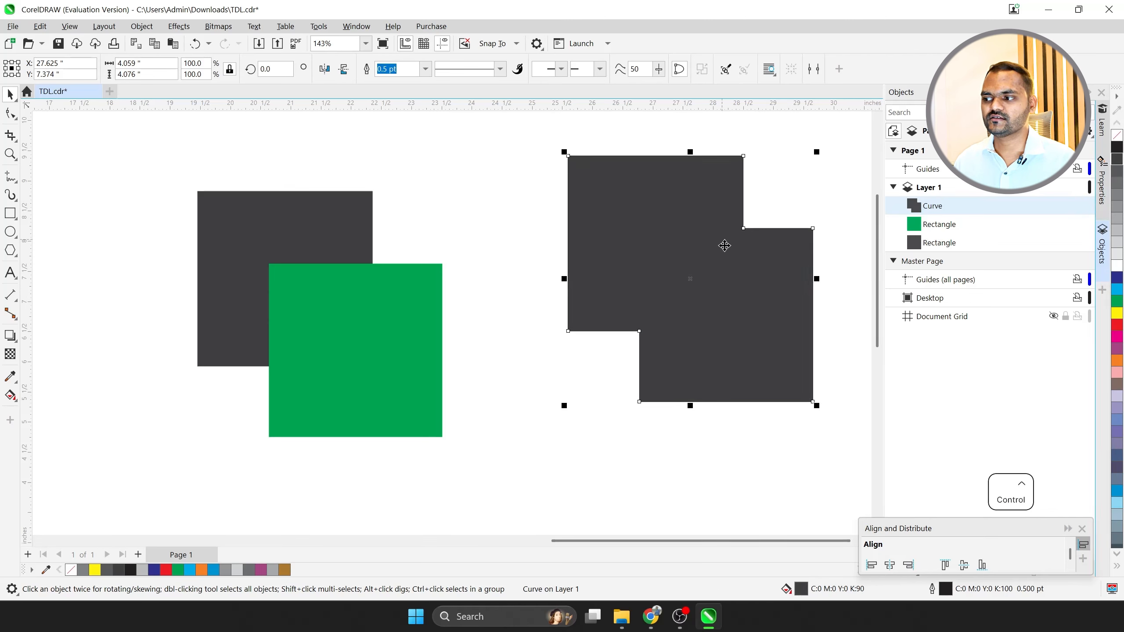
pyautogui.click(1118, 302)
pyautogui.click(1118, 313)
pyautogui.click(1118, 338)
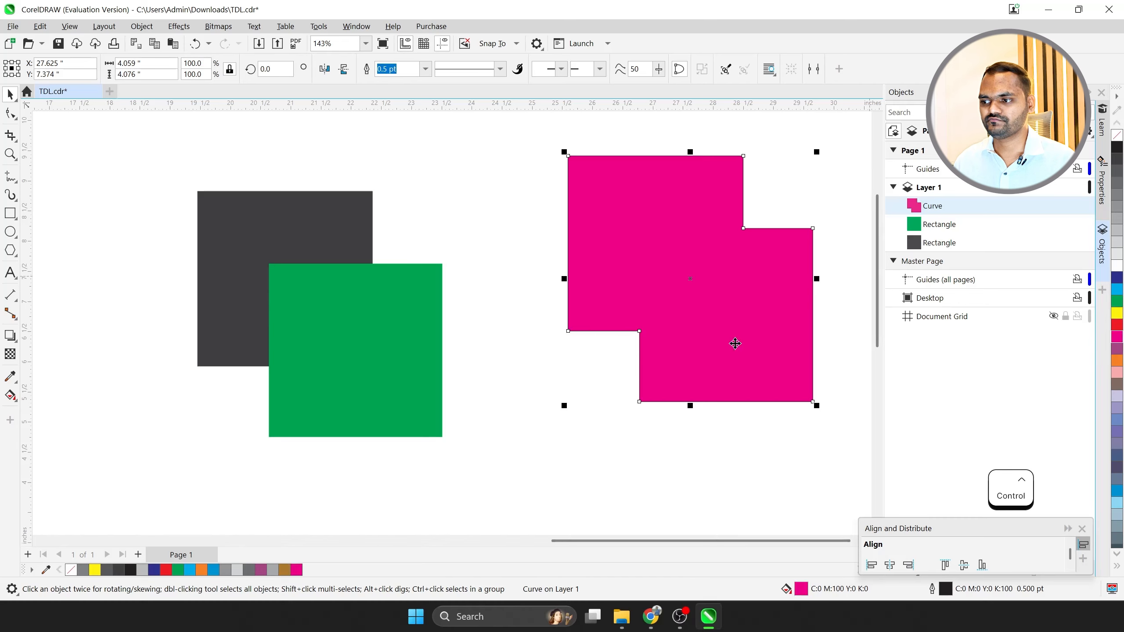
pyautogui.scroll(-2, 735, 339)
pyautogui.hotkey('ctrl', 'z')
pyautogui.hotkey('ctrl', 'z')
pyautogui.hotkey('ctrl', 'z')
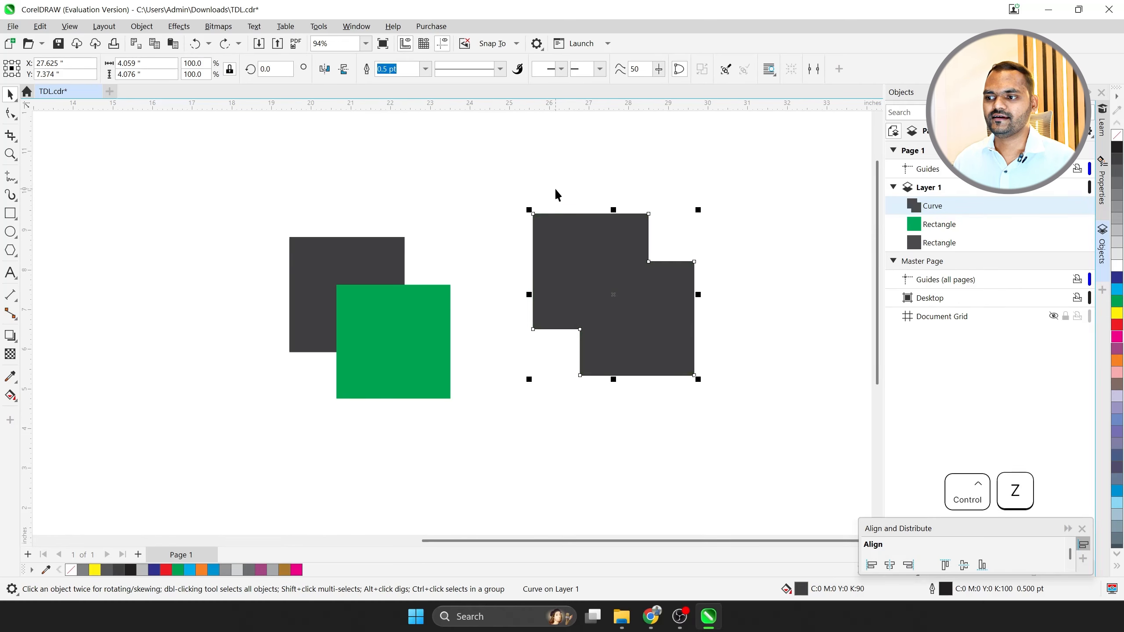
# Delete the boundary shape and both squares.
pyautogui.moveTo(761, 167); pyautogui.dragTo(233, 446)
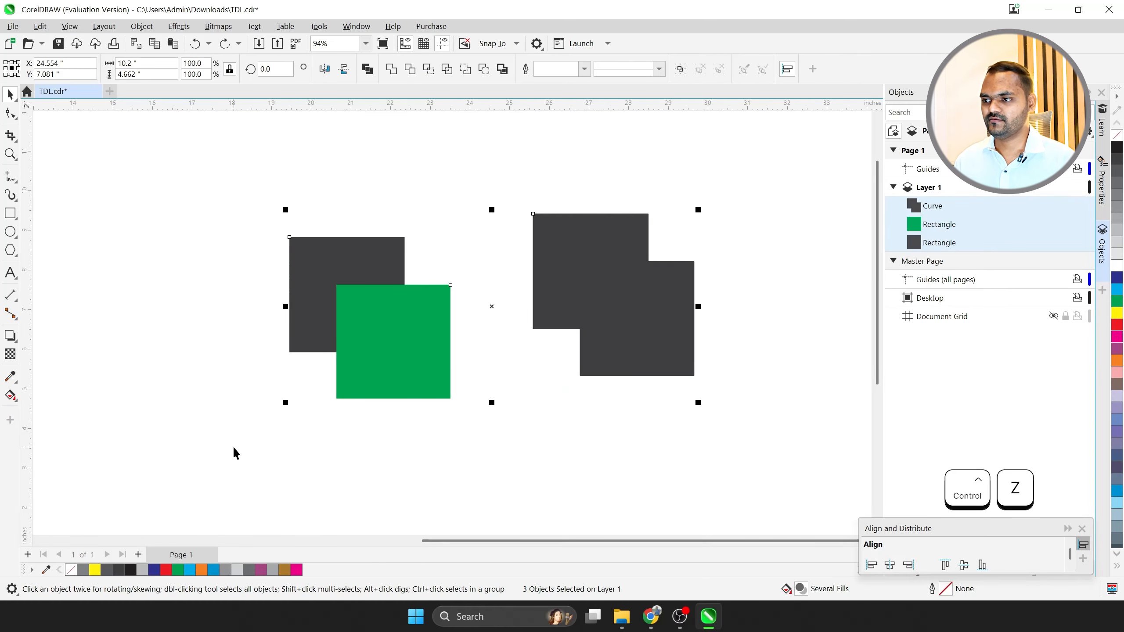
pyautogui.press('Delete')
# Switch to the course PDF in Chrome and go to page 6, Logo Design.
pyautogui.hotkey('alt', 'Tab')
pyautogui.click(479, 326)
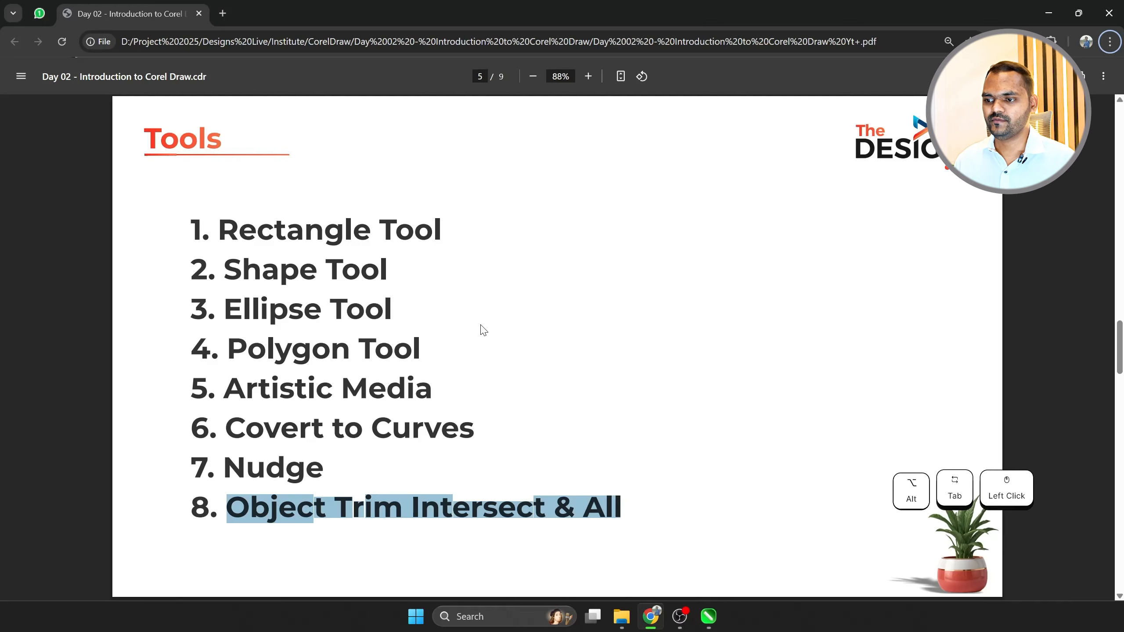
pyautogui.scroll(-3, 407, 400)
pyautogui.scroll(-9, 408, 400)
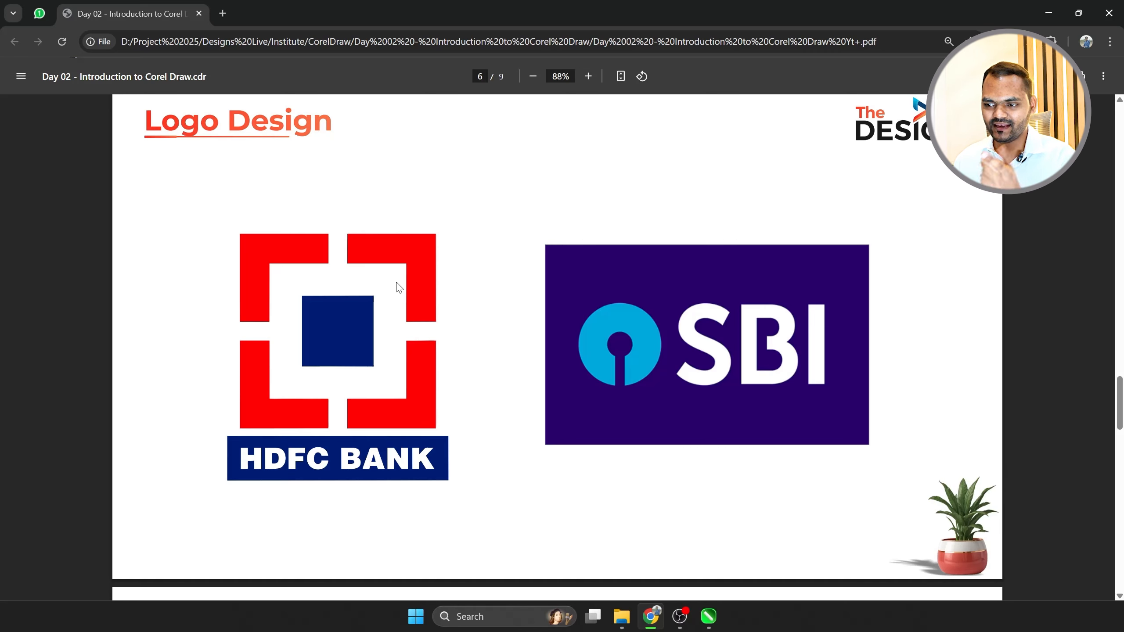
# Try to capture a screen snip of the HDFC Bank and SBI logos.
pyautogui.press('super+shift+s')
pyautogui.moveTo(187, 178); pyautogui.dragTo(903, 514)
pyautogui.hotkey('alt', 'Tab')
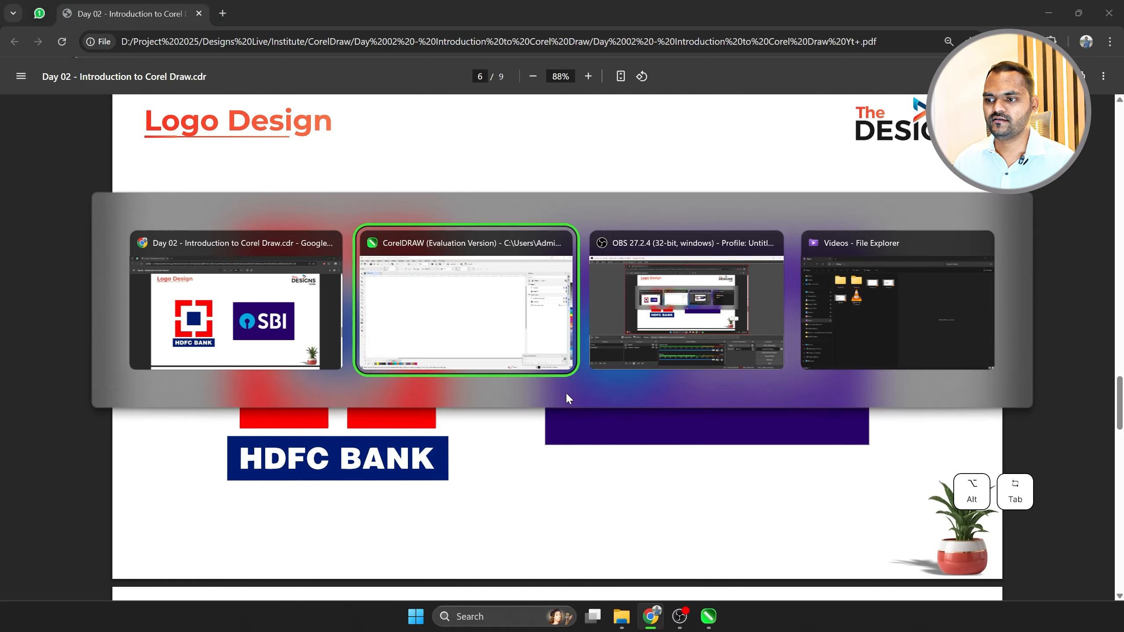
pyautogui.click(226, 331)
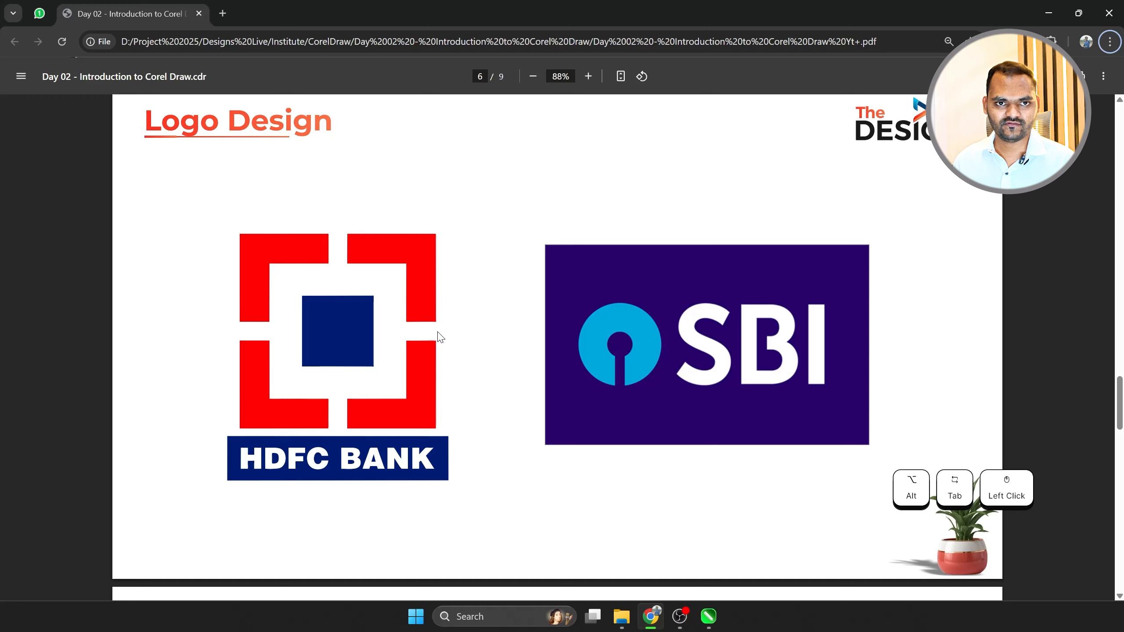
# Snip the HDFC Bank and SBI logos, paste the capture into CorelDRAW and move it to about X 22.16, Y 22.05 inches.
pyautogui.press('super+shift+s')
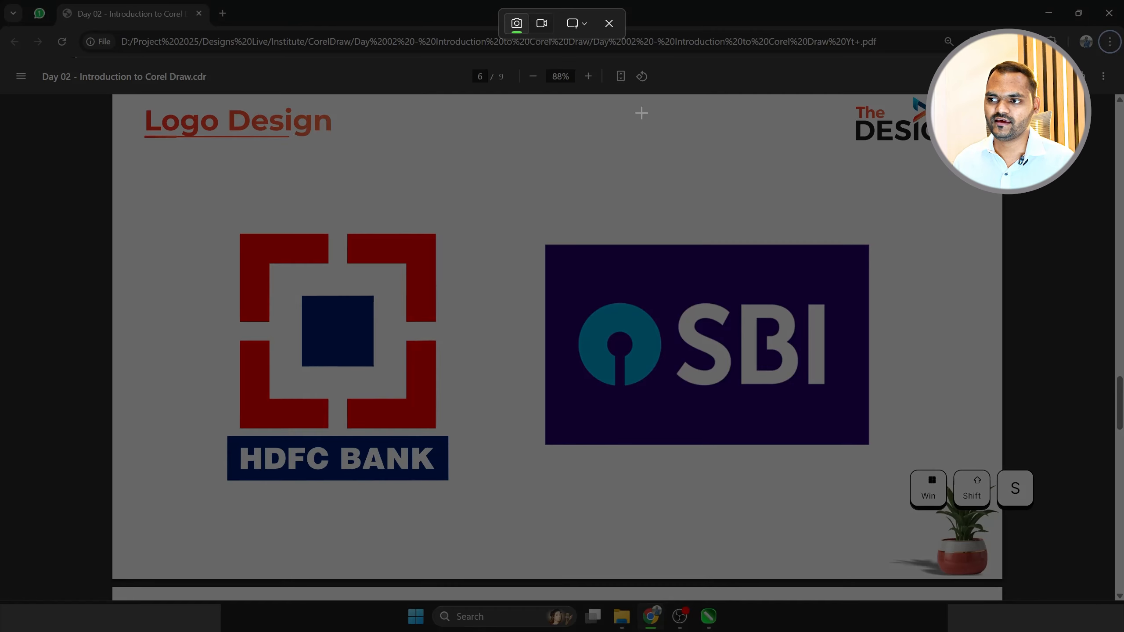
pyautogui.moveTo(147, 165); pyautogui.dragTo(975, 544)
pyautogui.hotkey('alt', 'Tab')
pyautogui.hotkey('ctrl', 'v')
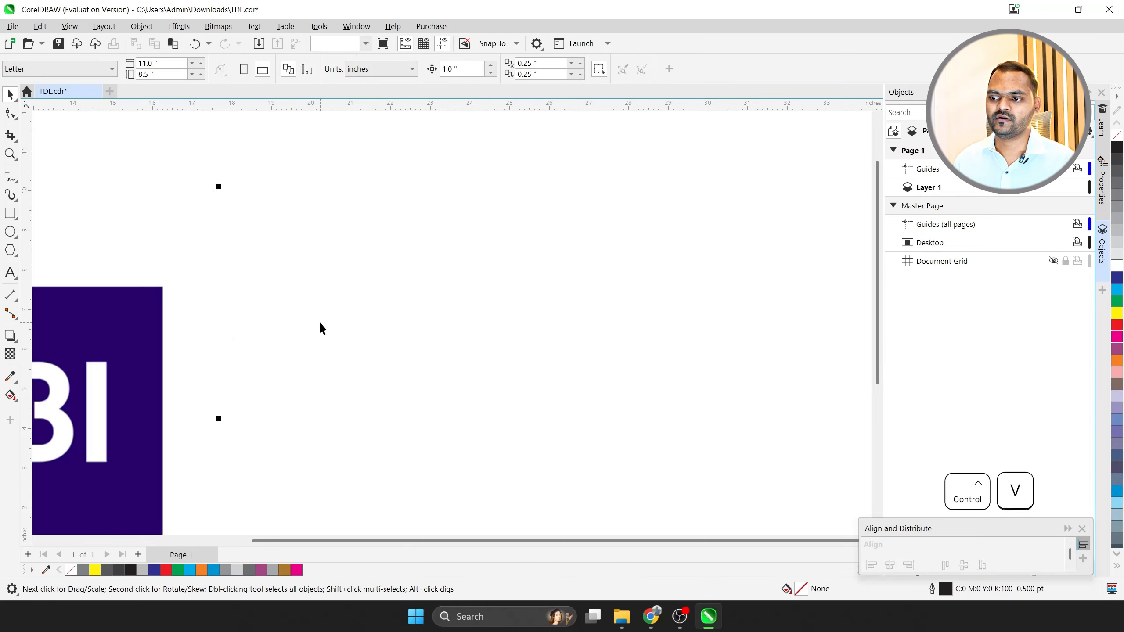
pyautogui.moveTo(227, 346); pyautogui.dragTo(353, 236)
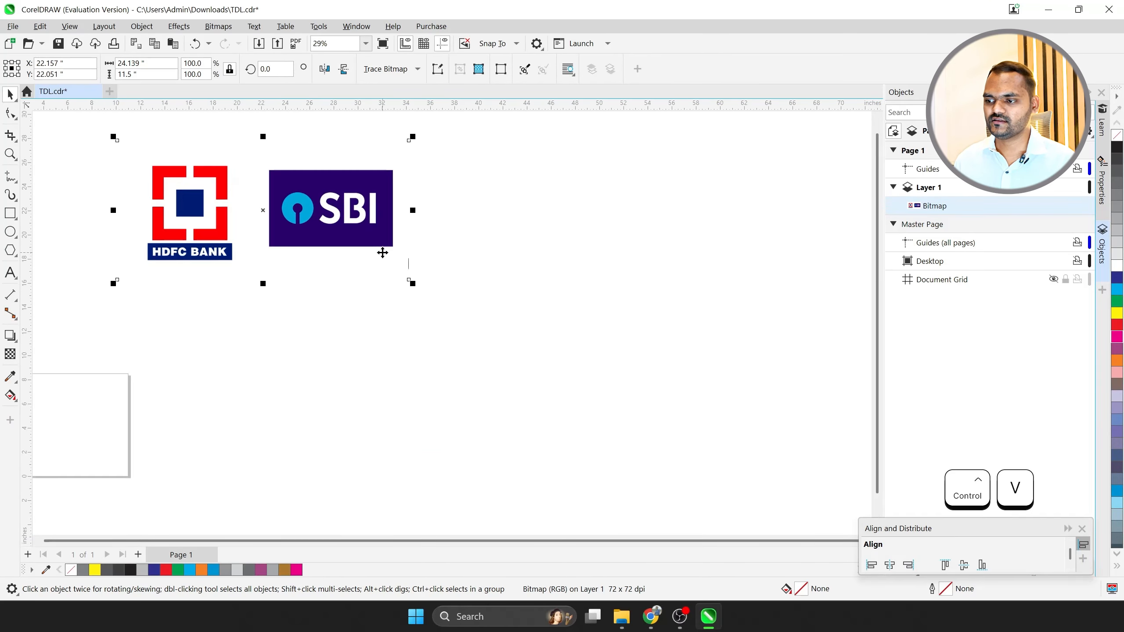
# Search the web in Chrome for "hdfc logo" and copy the StickPNG logo image.
pyautogui.hotkey('alt', 'Tab')
pyautogui.hotkey('ctrl', 't')
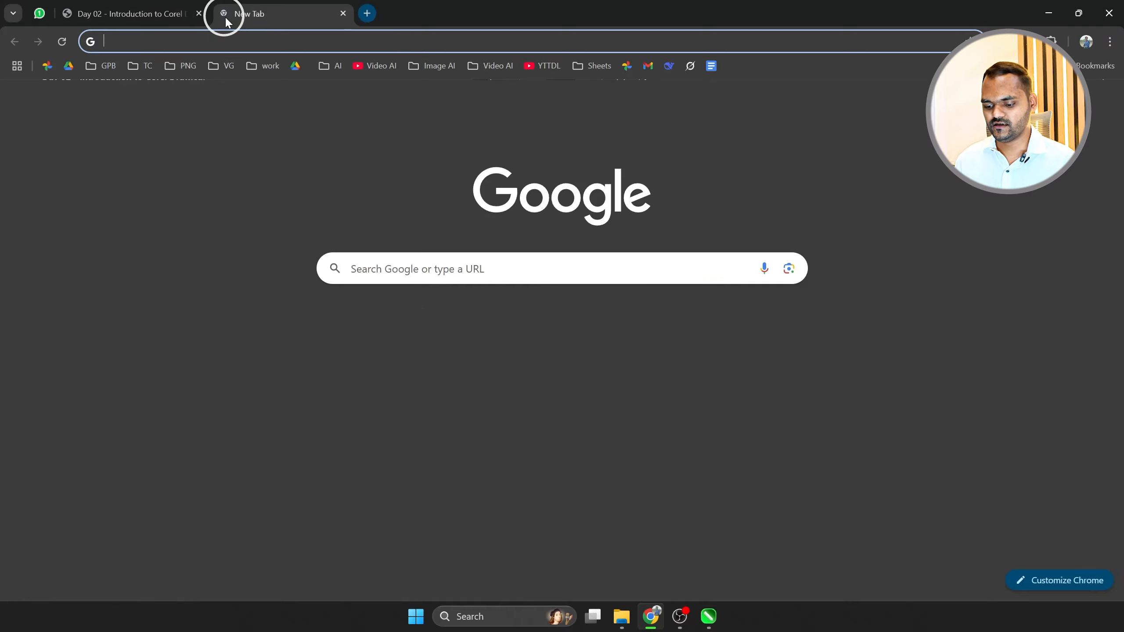
pyautogui.write('hdfc logo')
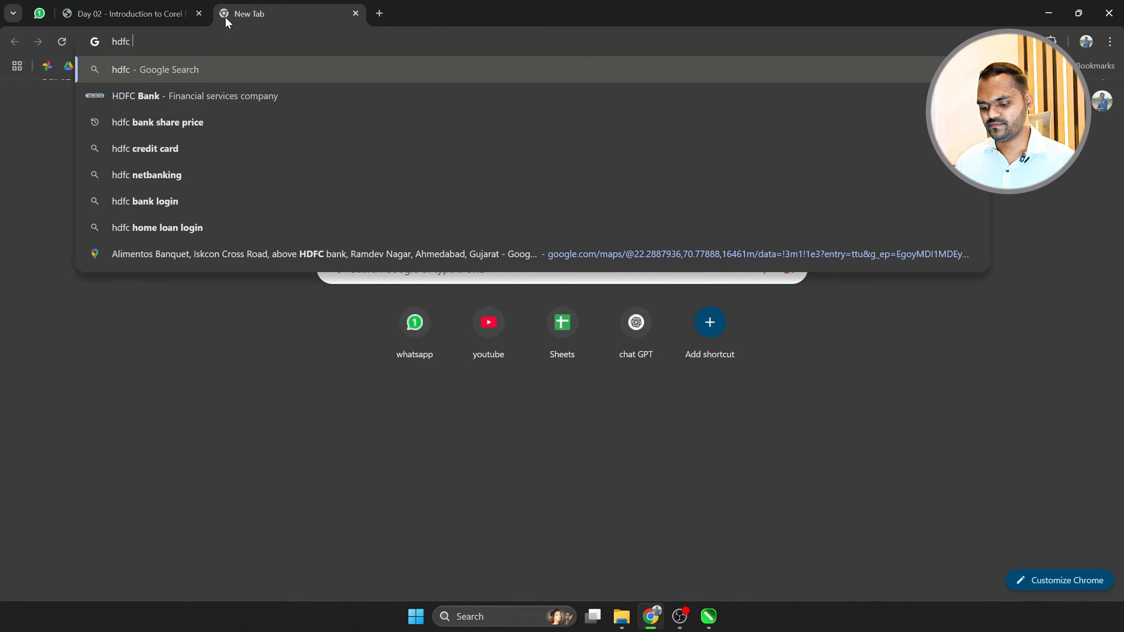
pyautogui.press('Return')
pyautogui.click(163, 239)
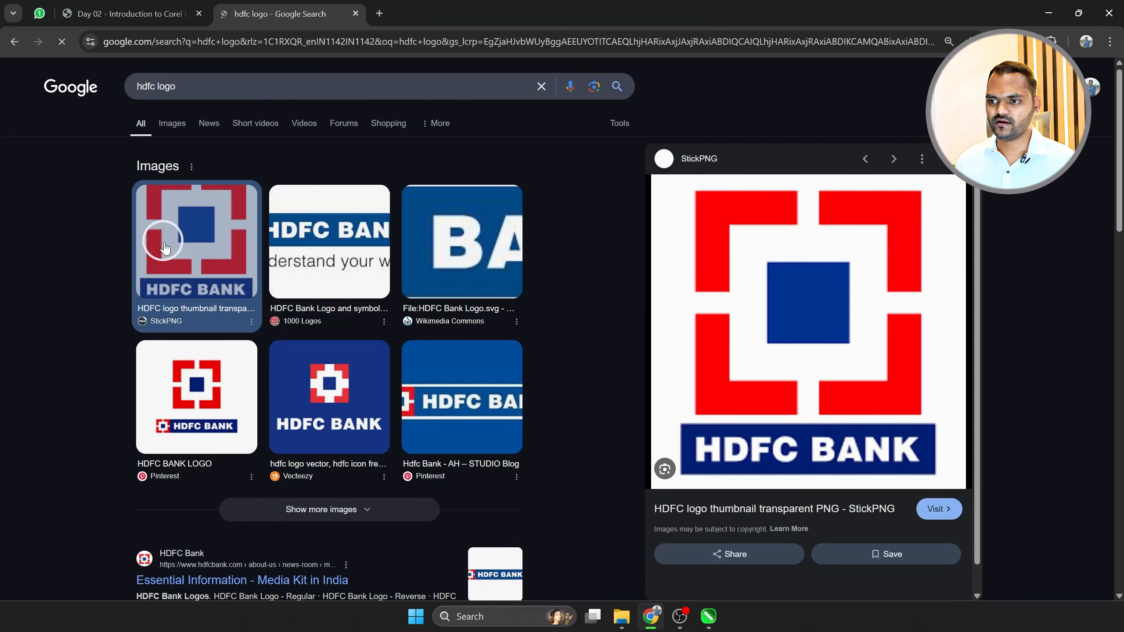
pyautogui.rightClick(592, 250)
pyautogui.click(646, 466)
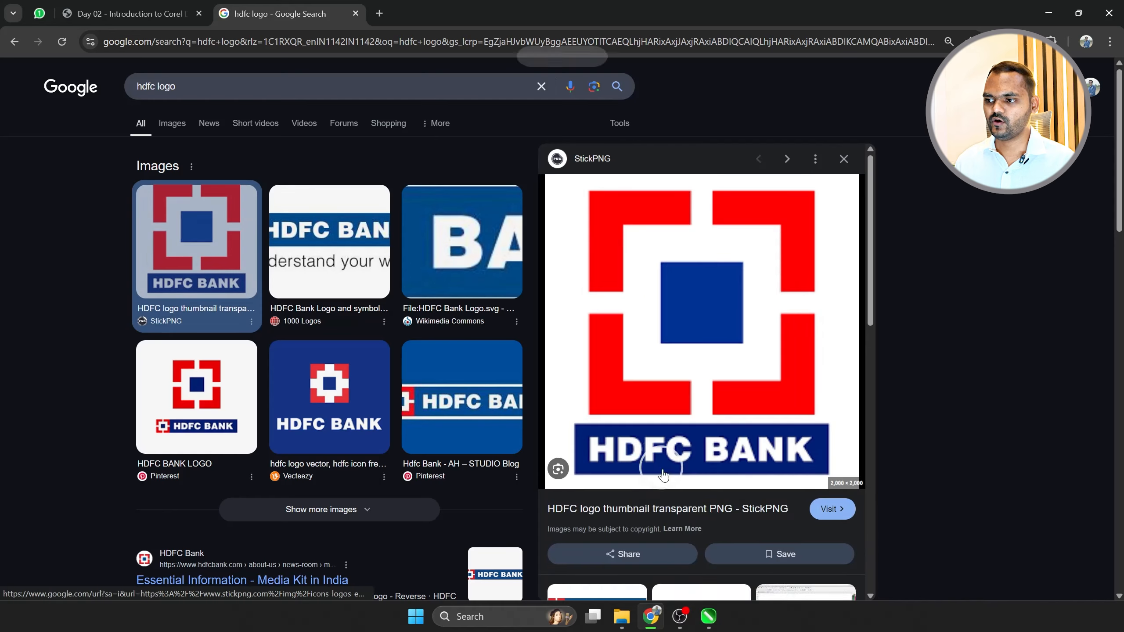
# Switch to CorelDRAW, paste the copied HDFC logo image, and delete it again.
pyautogui.hotkey('alt', 'Tab')
pyautogui.hotkey('ctrl', 'v')
pyautogui.scroll(2, 195, 370)
pyautogui.press('Delete')
pyautogui.scroll(-2, 261, 294)
pyautogui.scroll(2, 339, 230)
pyautogui.scroll(-2, 495, 328)
pyautogui.scroll(1, 443, 297)
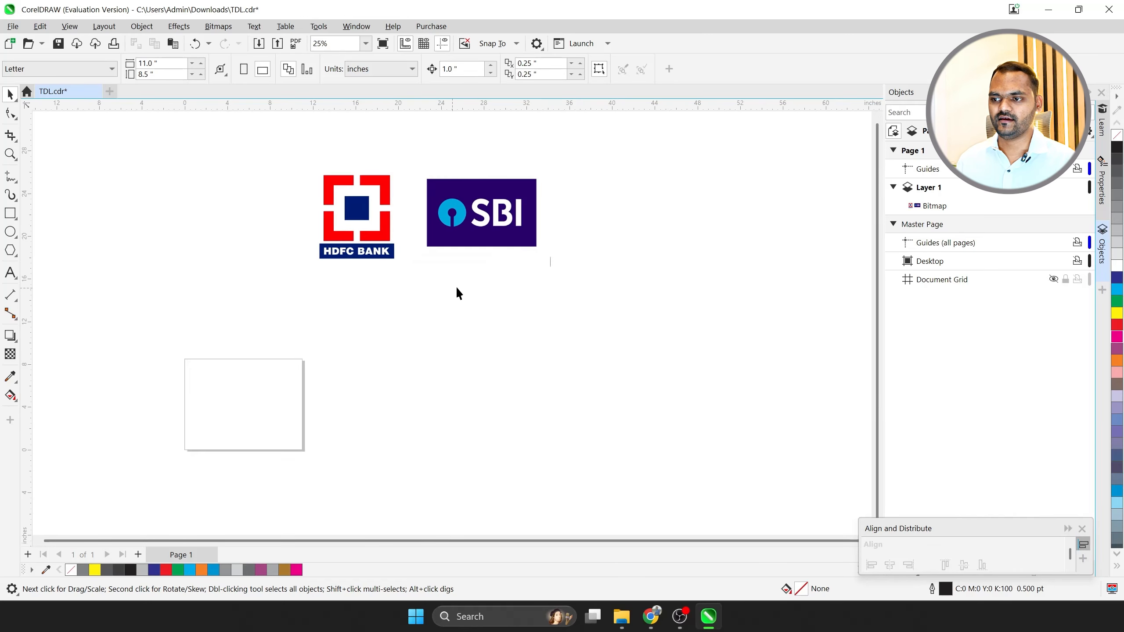
# Move the HDFC Bank and SBI logo bitmap to about X 34.98, Y 17.16 inches.
pyautogui.moveTo(474, 235); pyautogui.dragTo(617, 235)
pyautogui.scroll(2, 672, 334)
pyautogui.scroll(-2, 208, 220)
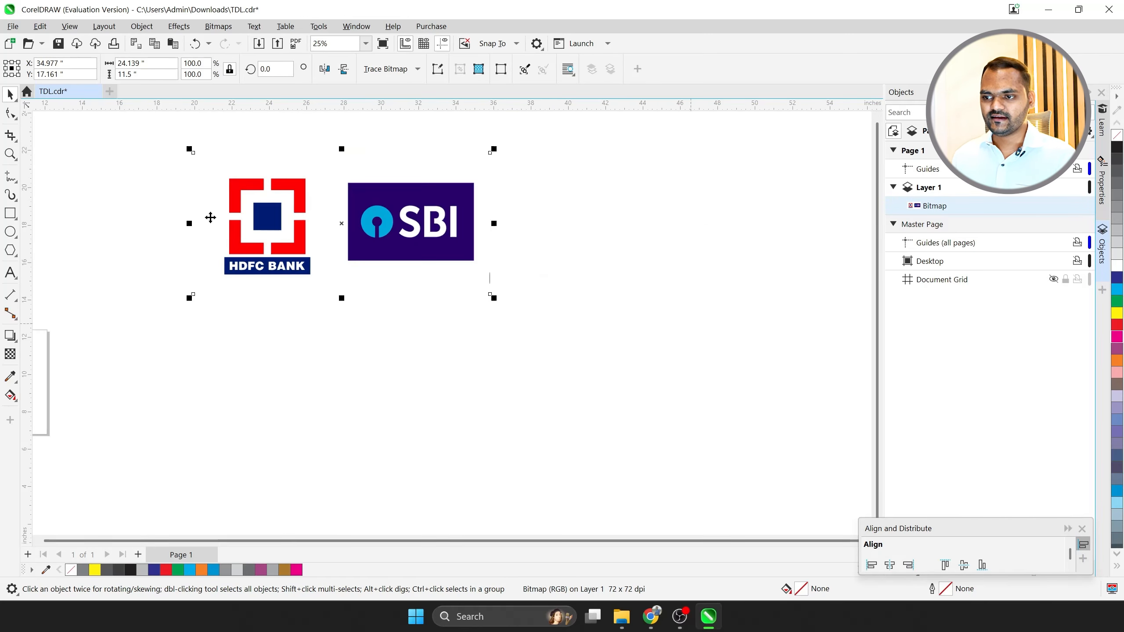
# Draw a square about 9.19 inches wide beside the HDFC Bank logo, fill it red and remove its outline.
pyautogui.scroll(2, 258, 328)
pyautogui.scroll(-1, 246, 356)
pyautogui.scroll(1, 214, 220)
pyautogui.scroll(-3, 453, 209)
pyautogui.scroll(4, 309, 293)
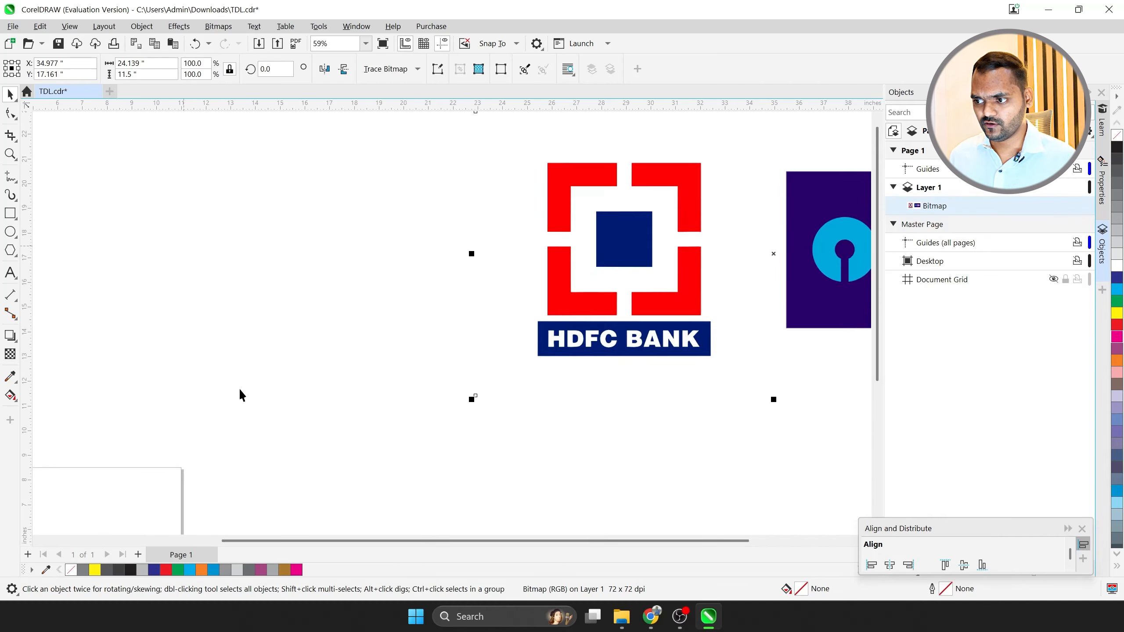
pyautogui.scroll(-1, 536, 236)
pyautogui.scroll(1, 294, 337)
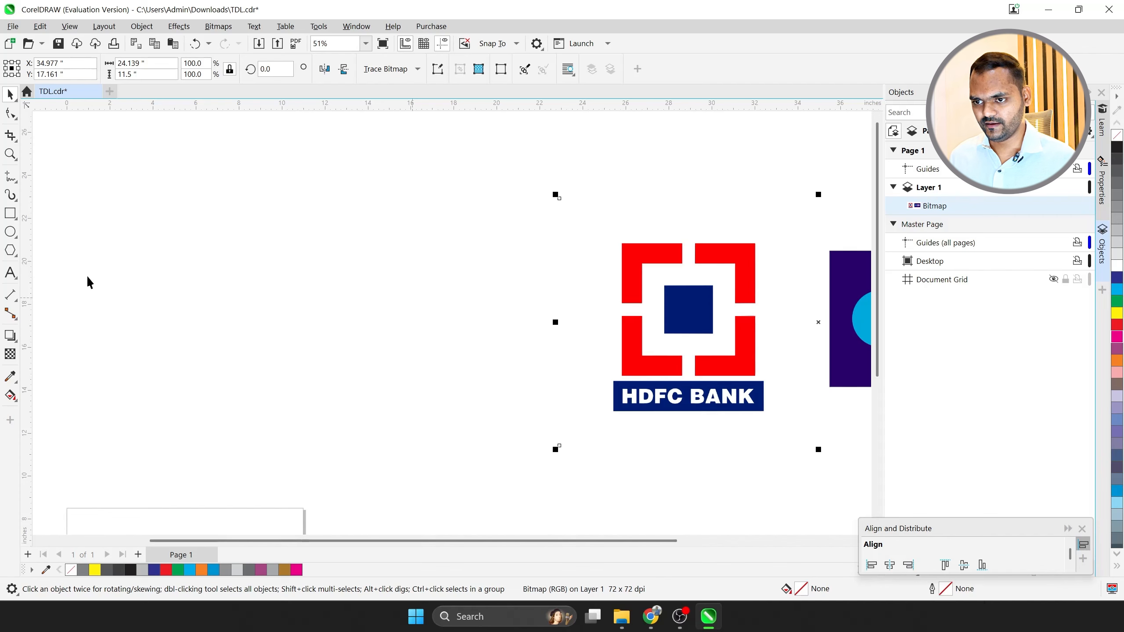
pyautogui.click(11, 215)
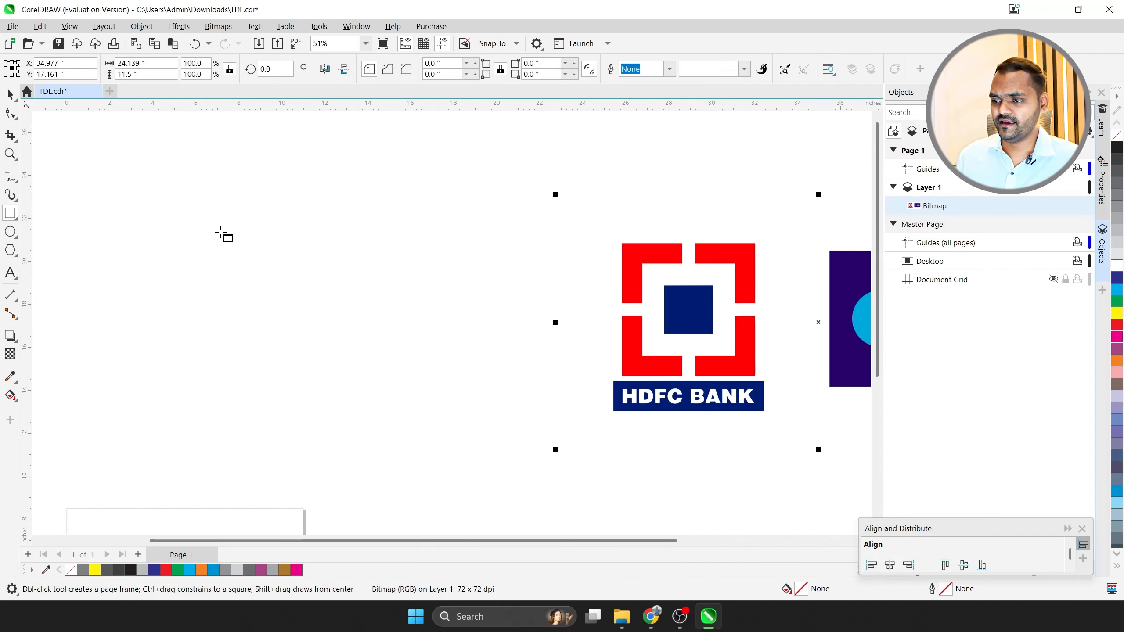
pyautogui.moveTo(266, 241); pyautogui.dragTo(464, 438)
pyautogui.click(1118, 326)
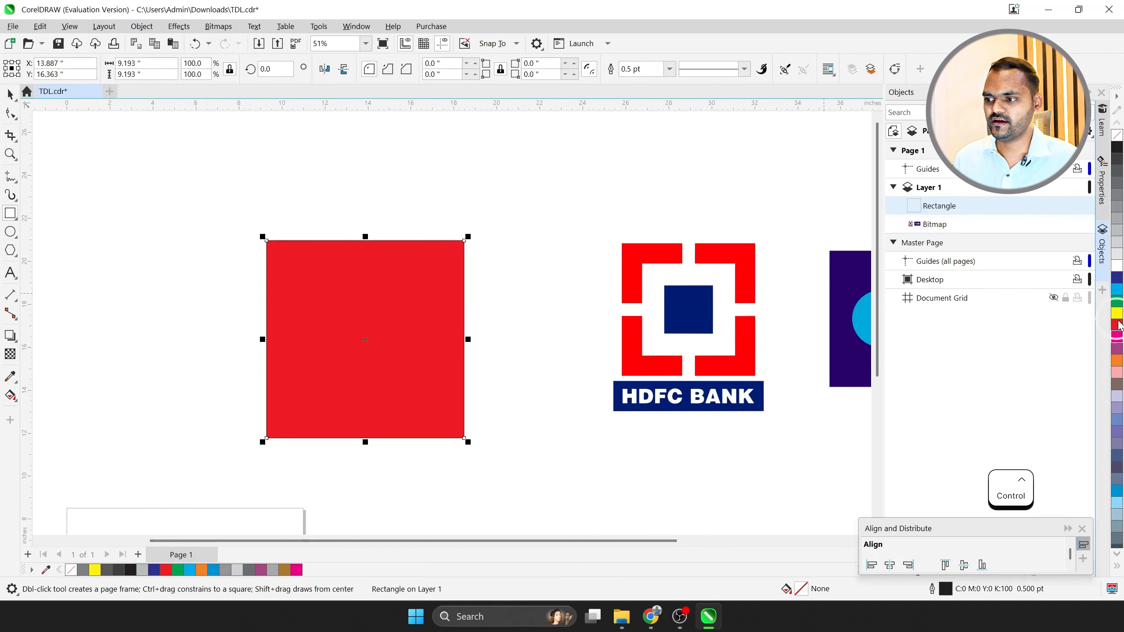
pyautogui.click(643, 70)
pyautogui.hotkey('ctrl', 'a')
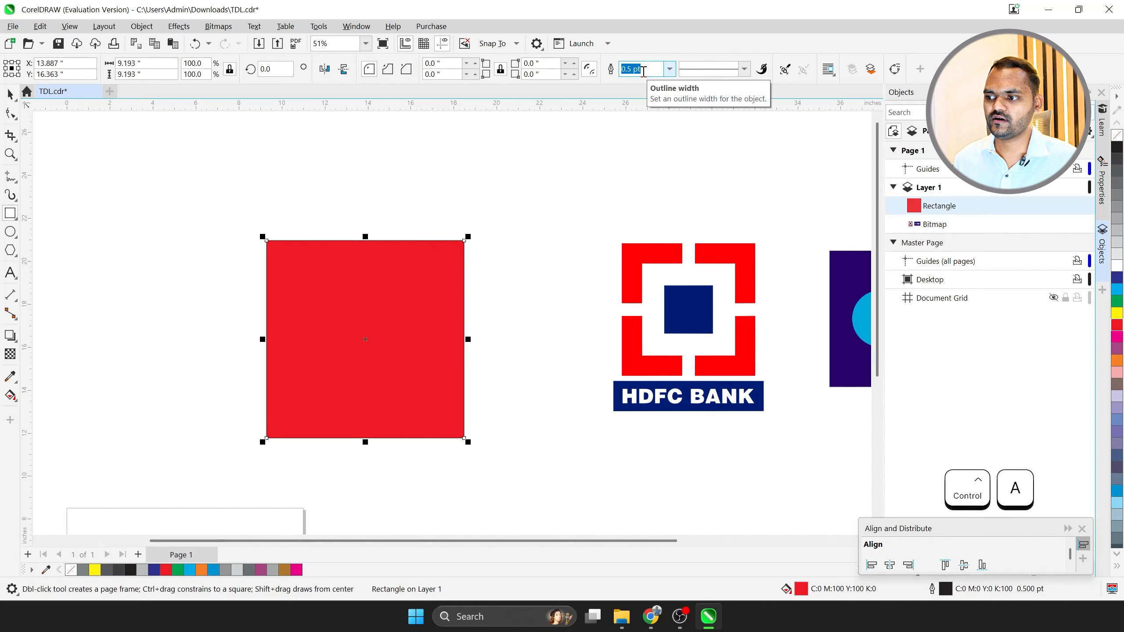
pyautogui.press('Return')
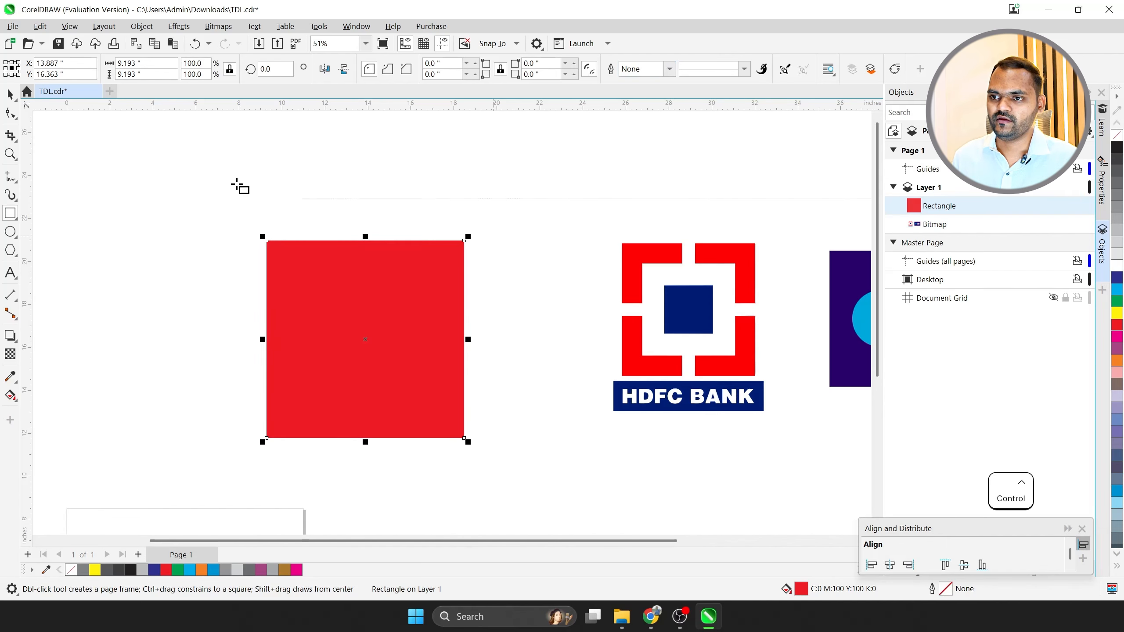
# Try scaling the red square down toward its centre to about 69.3 %.
pyautogui.click(11, 95)
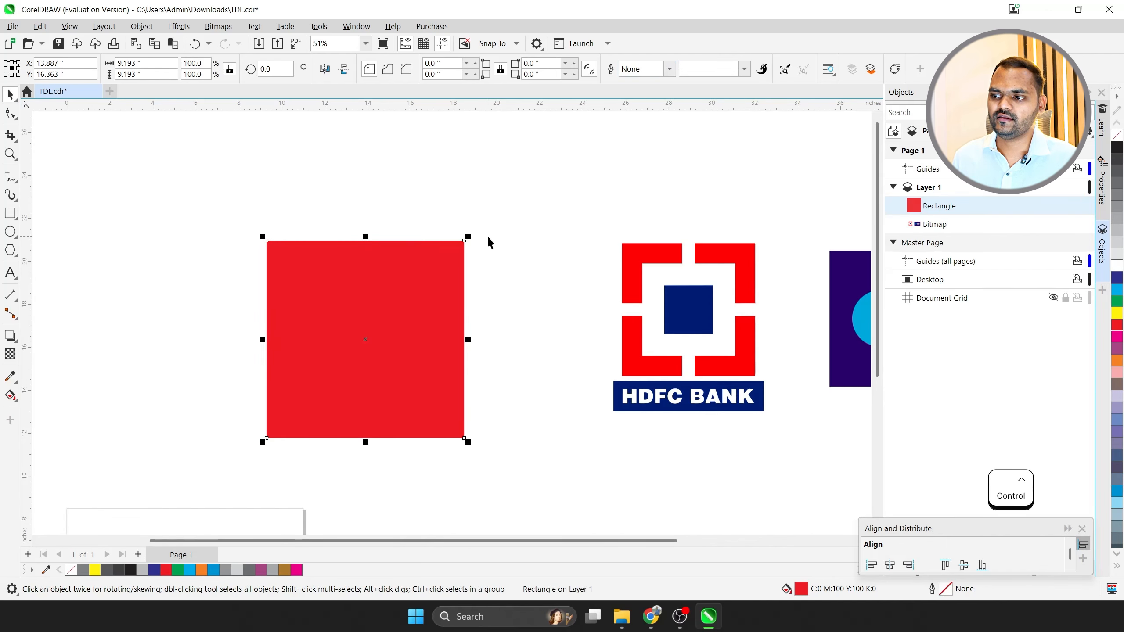
pyautogui.moveTo(468, 237); pyautogui.dragTo(456, 267)
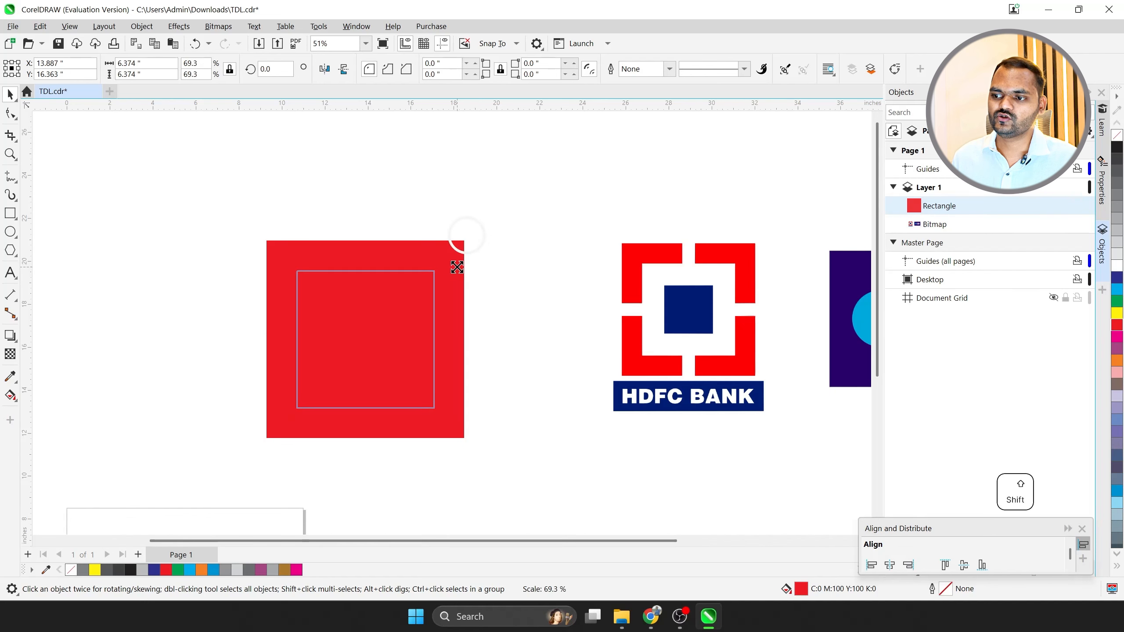
pyautogui.moveTo(457, 268); pyautogui.dragTo(457, 267)
pyautogui.hotkey('ctrl', 'z')
pyautogui.click(82, 213)
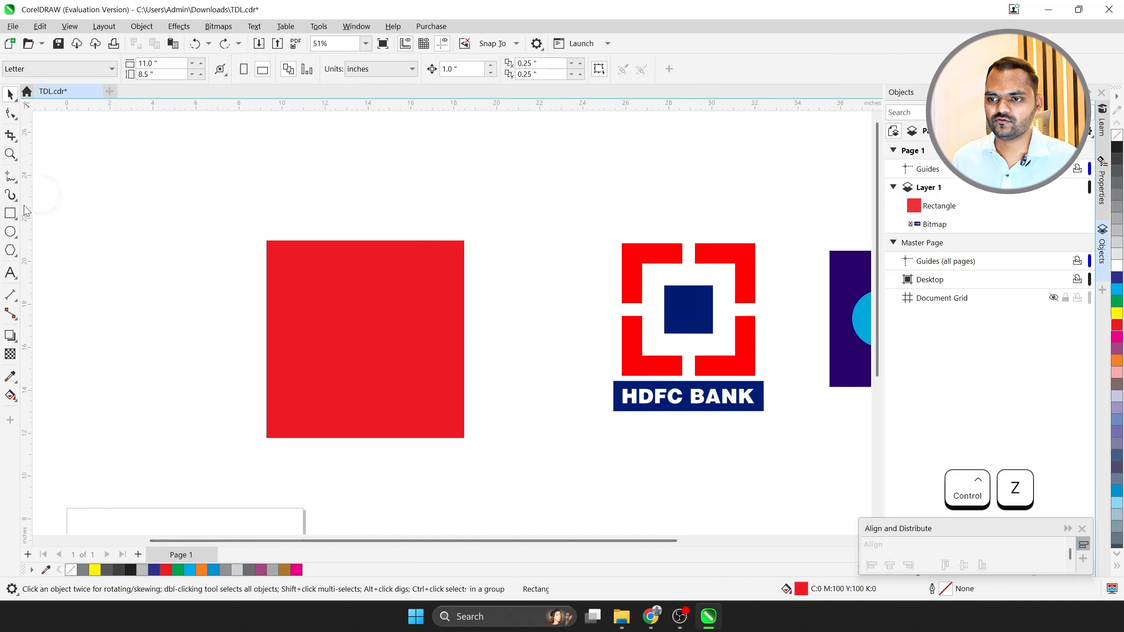
# Draw a square about 6.37 inches wide inside the red one, fill it white and remove its outline.
pyautogui.click(10, 212)
pyautogui.moveTo(301, 278); pyautogui.dragTo(439, 414)
pyautogui.press('space')
pyautogui.click(418, 323)
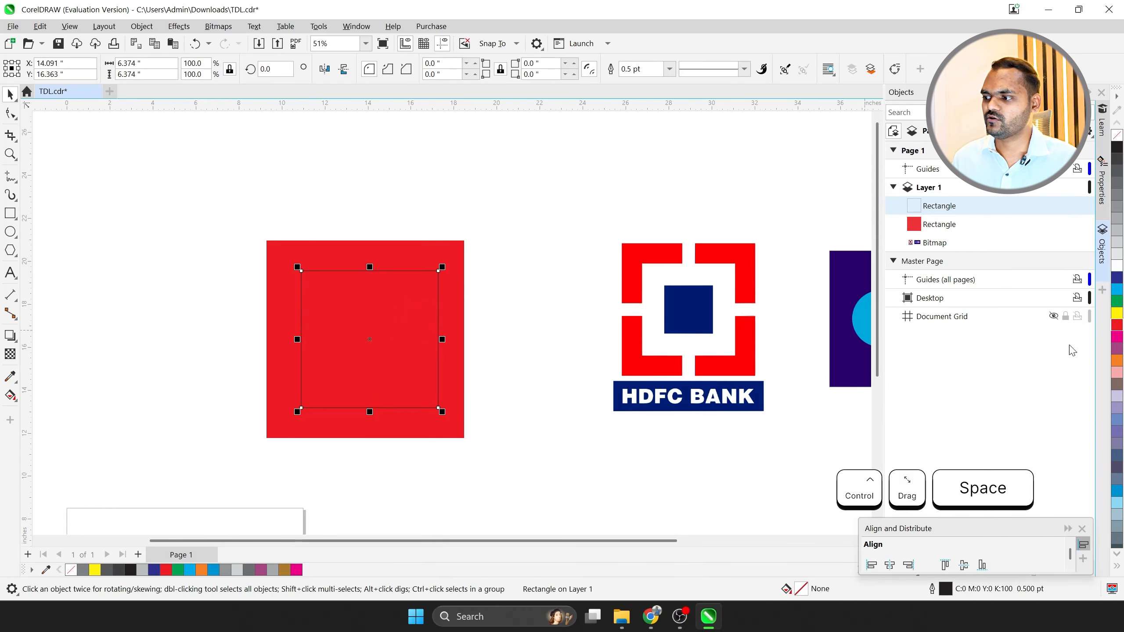
pyautogui.click(1117, 265)
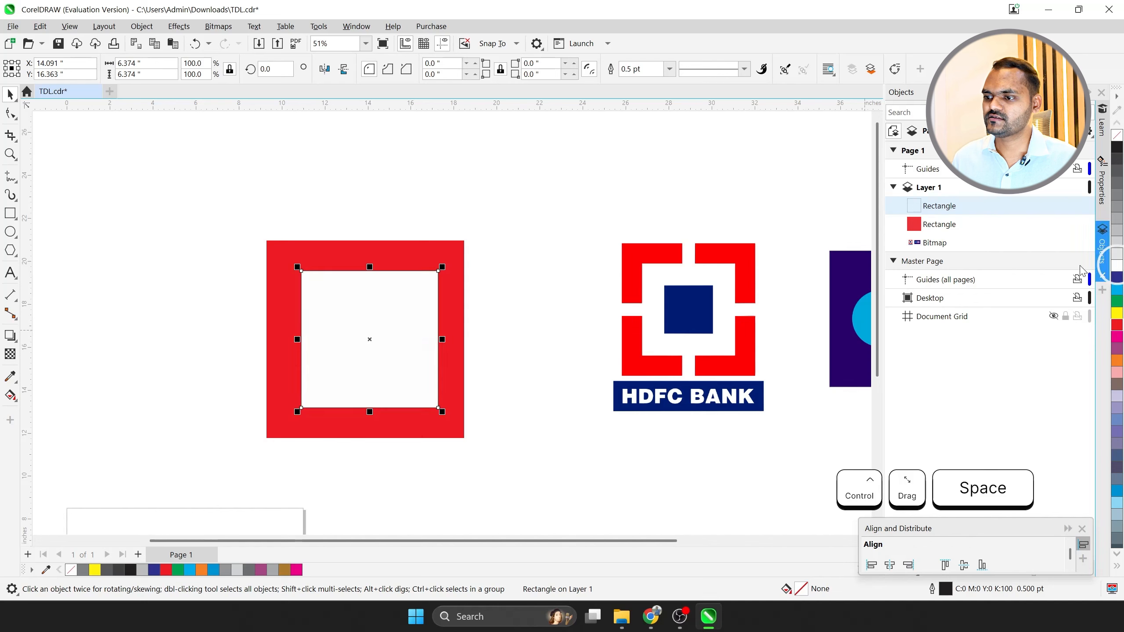
pyautogui.click(652, 72)
pyautogui.hotkey('ctrl', 'a')
pyautogui.write('0')
pyautogui.press('Return')
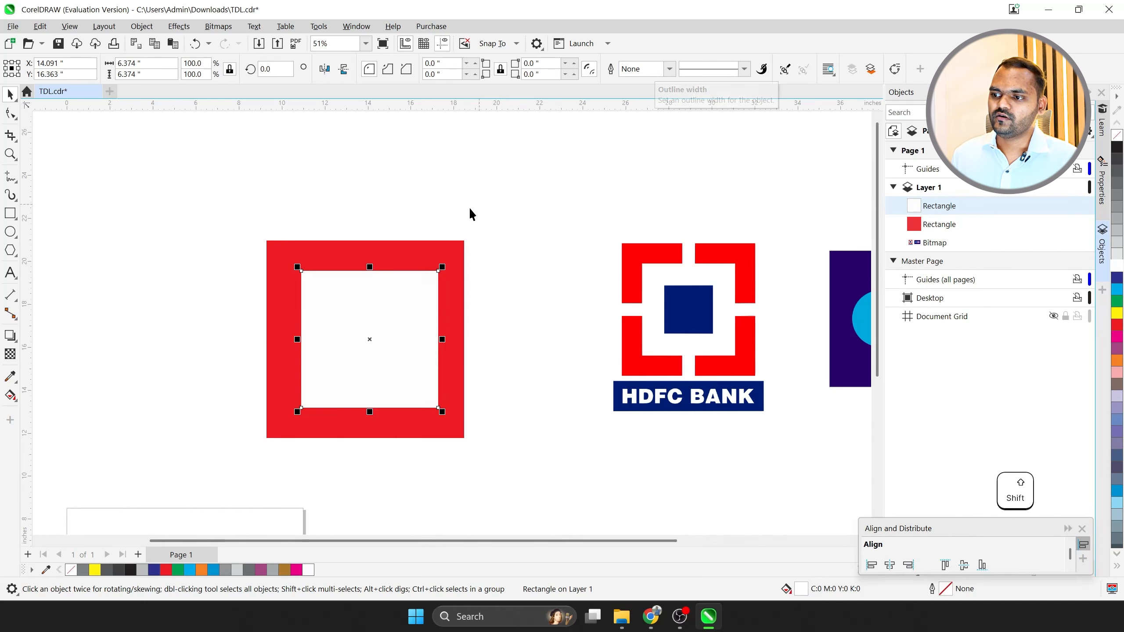
# Align the white square to the red square's centre, move it outside, and centre it horizontally and vertically again.
pyautogui.keyDown('shift'); pyautogui.click(413, 253); pyautogui.keyUp('shift')
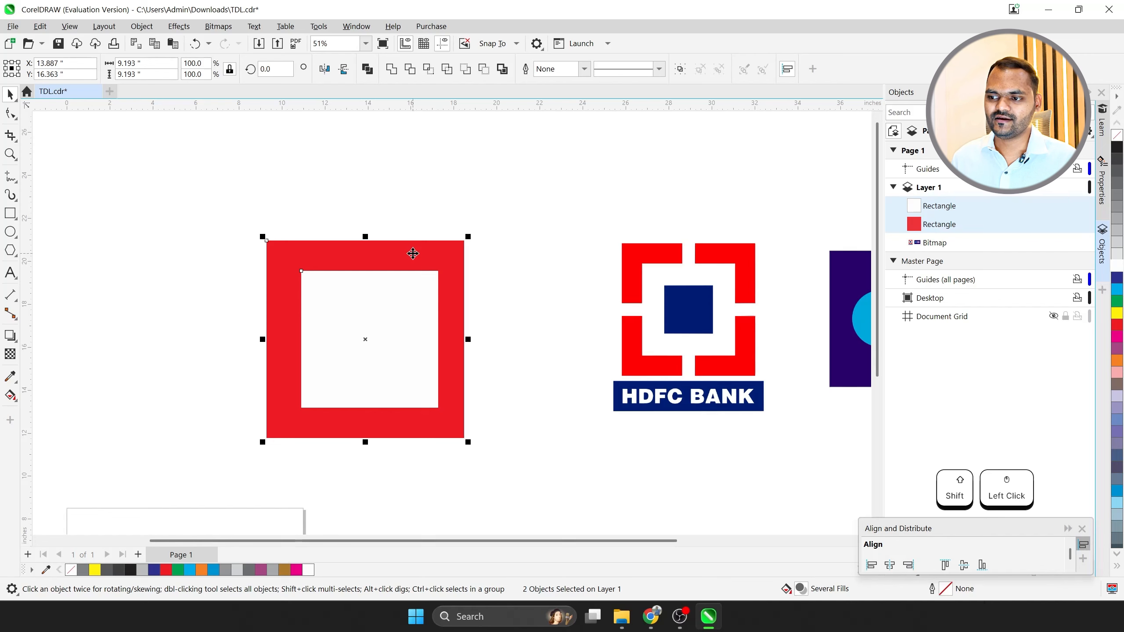
pyautogui.press('c')
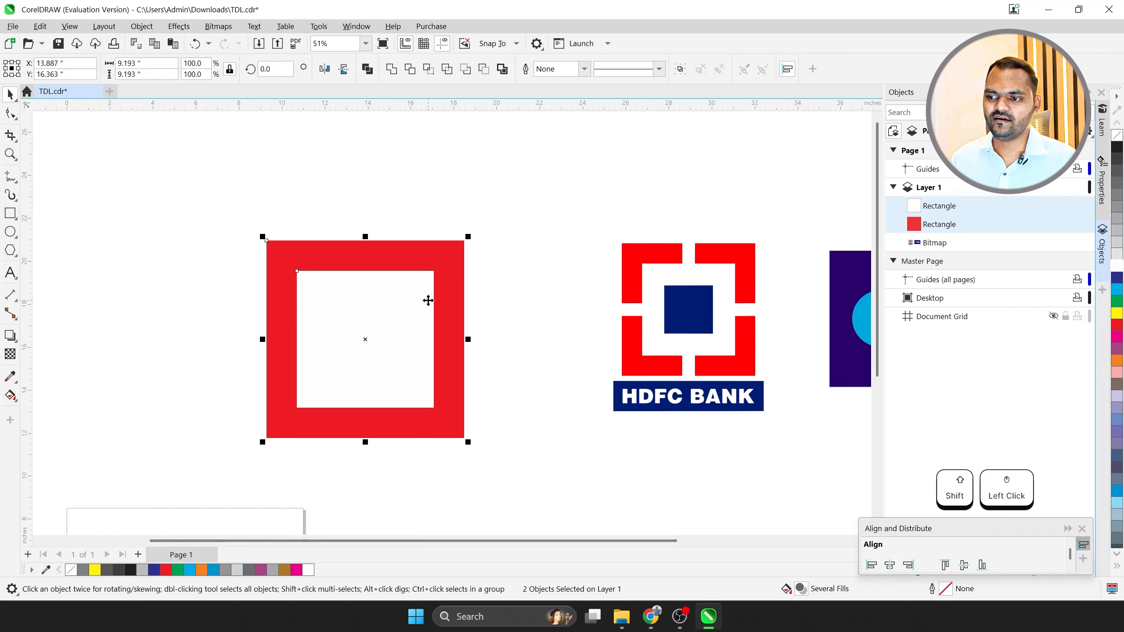
pyautogui.click(324, 189)
pyautogui.moveTo(364, 326); pyautogui.dragTo(542, 254)
pyautogui.keyDown('shift'); pyautogui.click(350, 296); pyautogui.keyUp('shift')
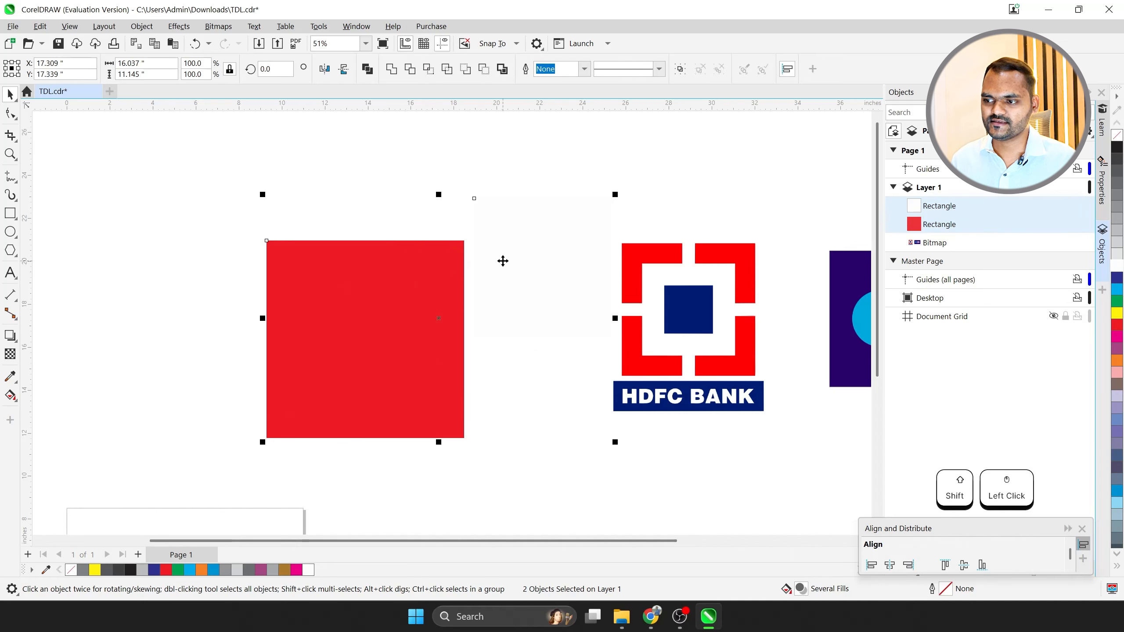
pyautogui.press('c')
pyautogui.press('e')
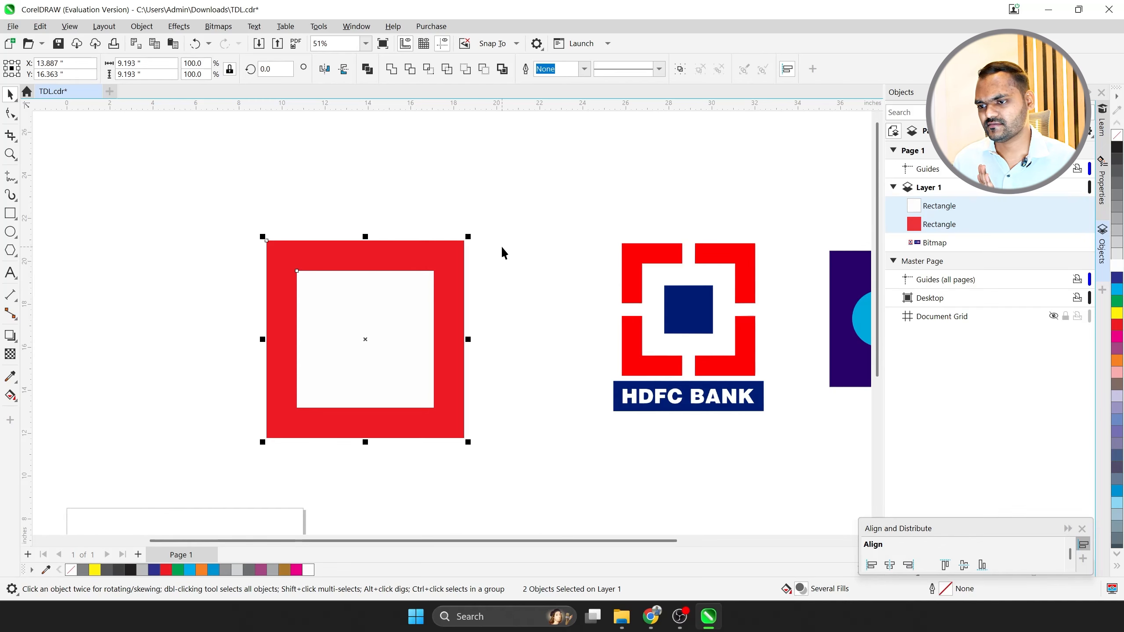
# Enlarge the white inner square about its centre to about 7.28 inches wide.
pyautogui.click(507, 217)
pyautogui.click(367, 337)
pyautogui.scroll(1, 381, 354)
pyautogui.scroll(2, 382, 354)
pyautogui.scroll(-3, 398, 392)
pyautogui.scroll(1, 449, 428)
pyautogui.moveTo(444, 424); pyautogui.dragTo(455, 435)
pyautogui.scroll(-2, 301, 278)
# Delete the white inner square.
pyautogui.click(465, 313)
pyautogui.click(370, 309)
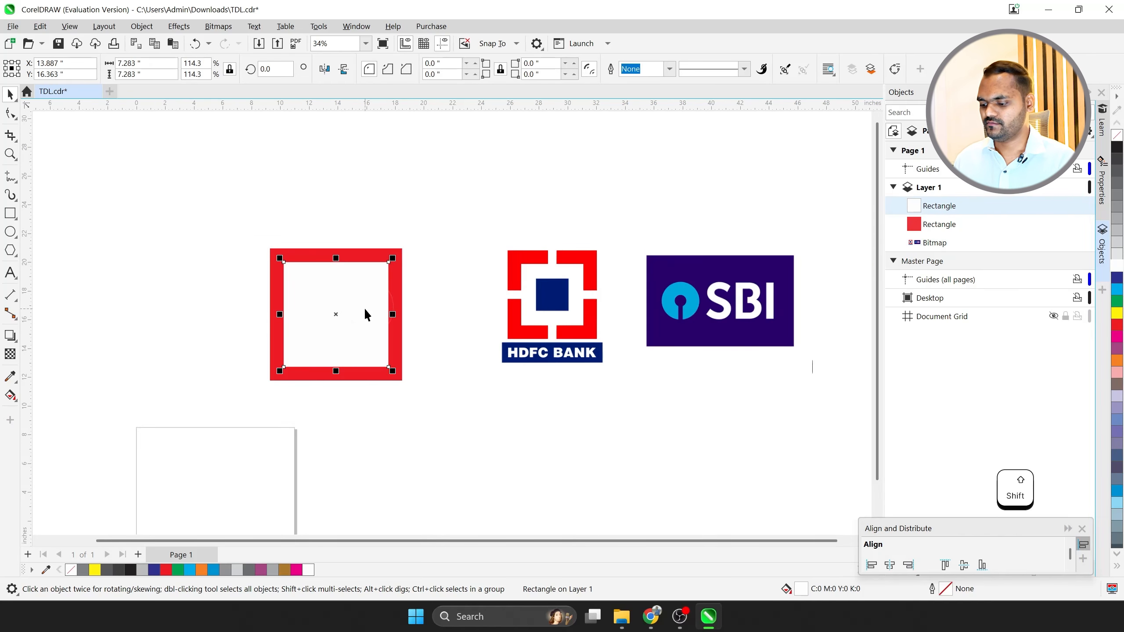
pyautogui.press('Delete')
# Create a concentric copy of the red square scaled to about 77.5 % and fill the copy white.
pyautogui.scroll(1, 350, 297)
pyautogui.click(343, 283)
pyautogui.scroll(1, 344, 283)
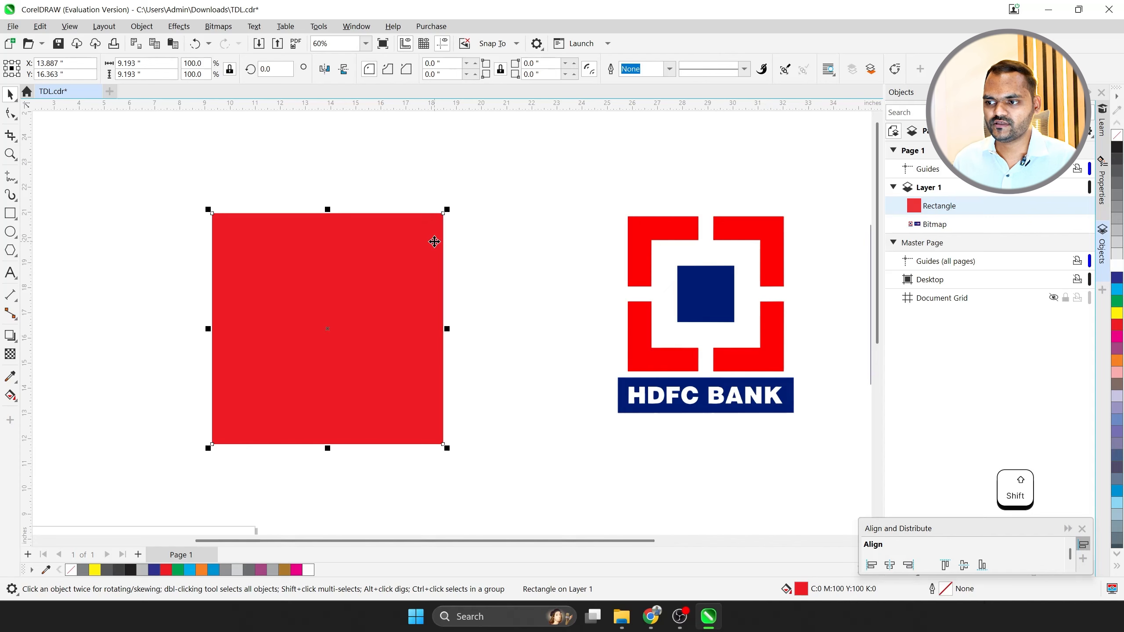
pyautogui.moveTo(446, 209); pyautogui.dragTo(437, 237)
pyautogui.rightClick(437, 236)
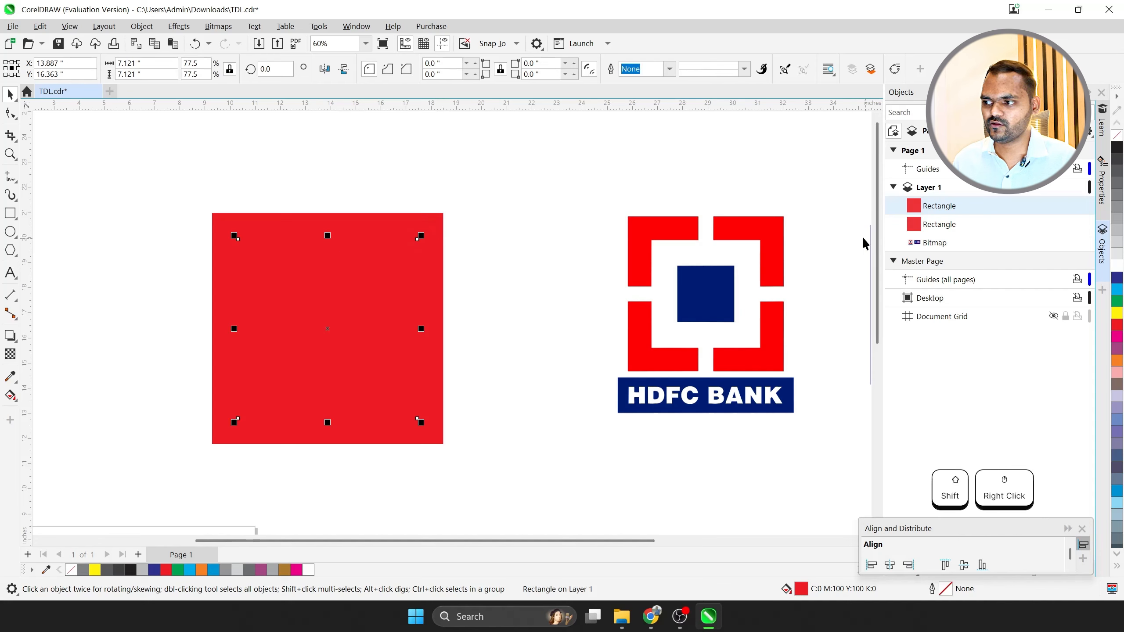
pyautogui.click(1118, 265)
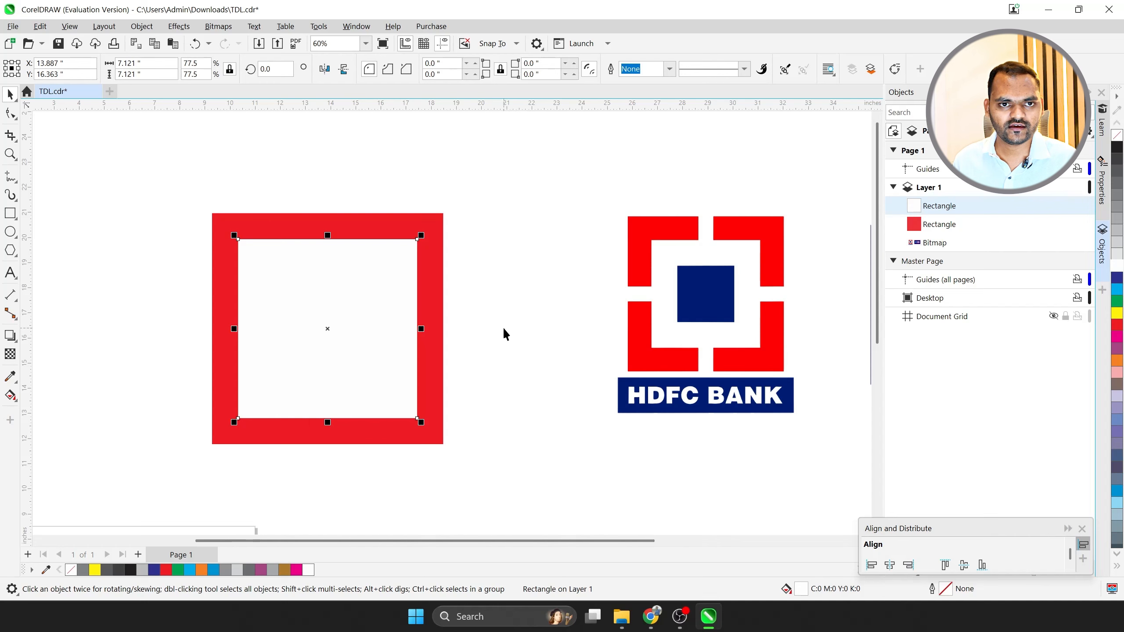
# Try moving the white inner square diagonally within the red square.
pyautogui.scroll(-1, 376, 328)
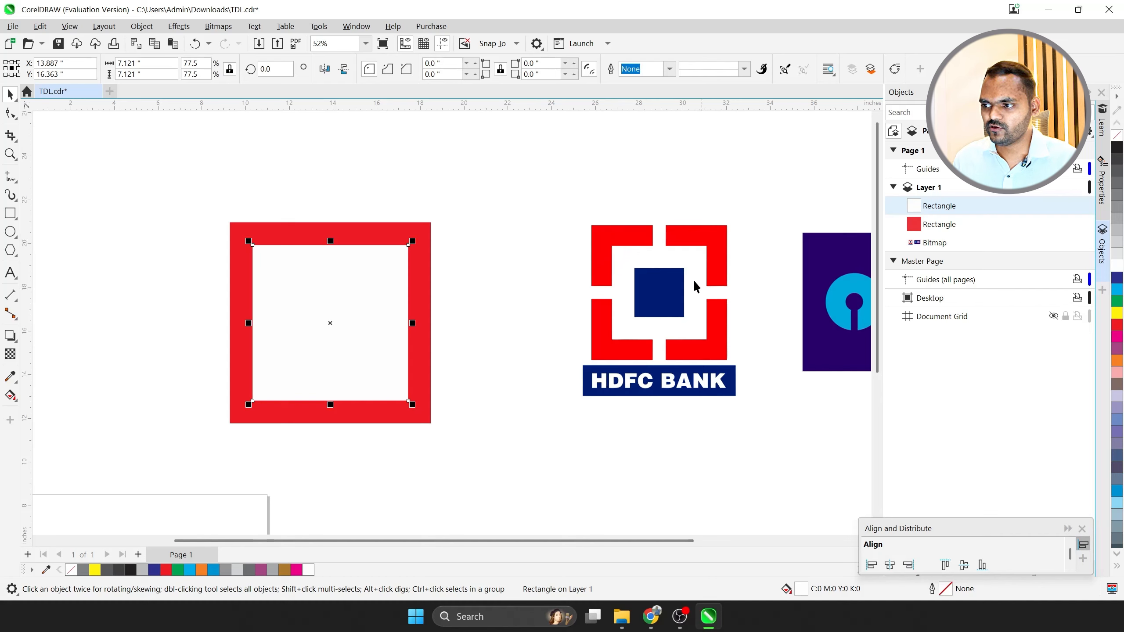
pyautogui.moveTo(323, 282); pyautogui.dragTo(356, 303)
pyautogui.hotkey('ctrl', 'z')
pyautogui.scroll(-5, 286, 266)
pyautogui.scroll(4, 259, 279)
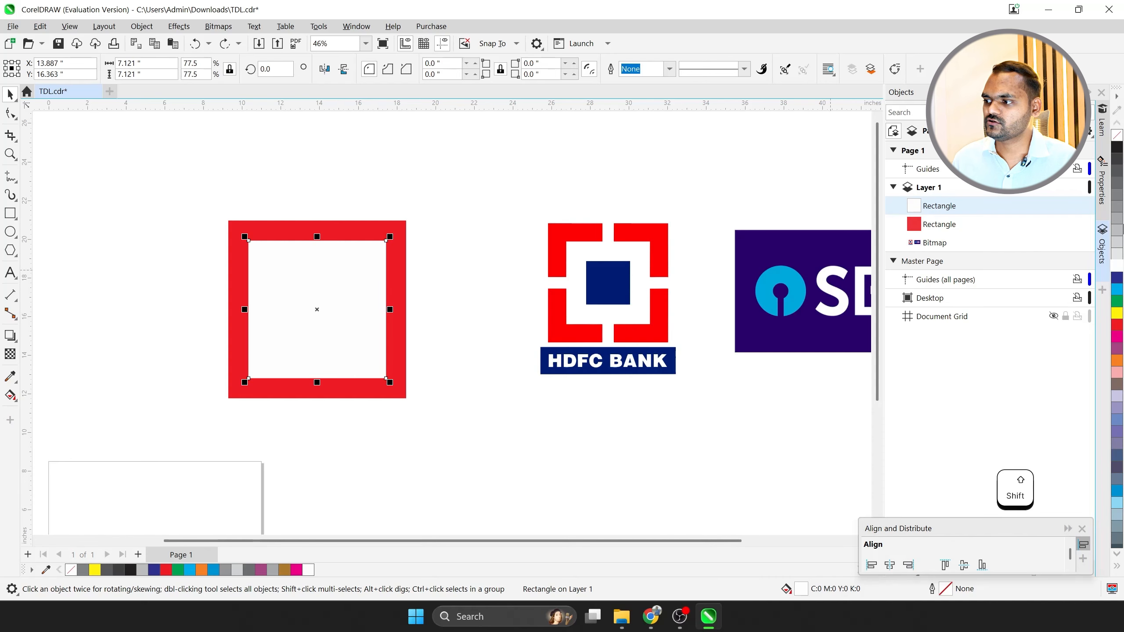
# Fill the inner square with 50 % black and cut it out of the red square using Back Minus Front.
pyautogui.click(1117, 206)
pyautogui.scroll(2, 327, 232)
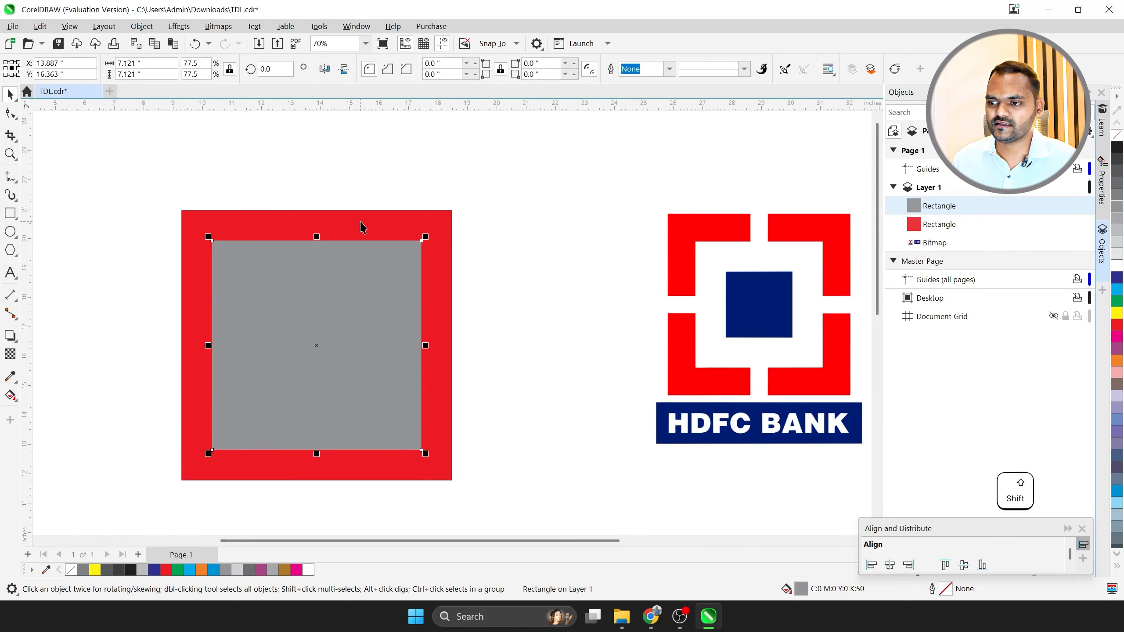
pyautogui.keyDown('shift'); pyautogui.click(366, 218); pyautogui.keyUp('shift')
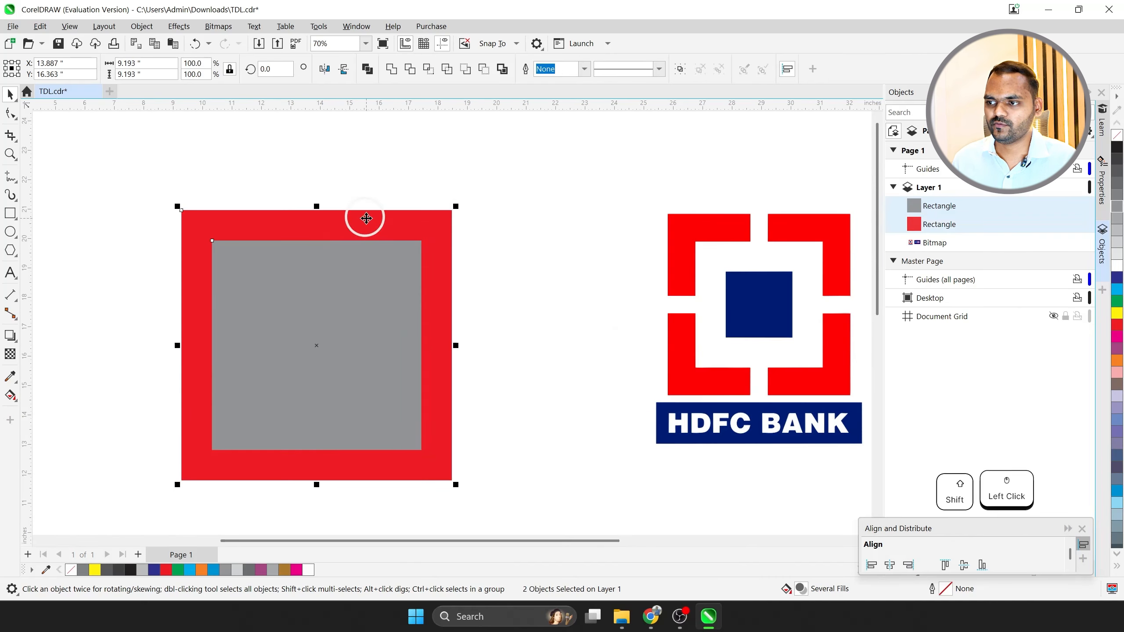
pyautogui.click(464, 69)
pyautogui.click(612, 336)
pyautogui.keyDown('alt'); pyautogui.moveTo(436, 231); pyautogui.dragTo(394, 298); pyautogui.keyUp('alt')
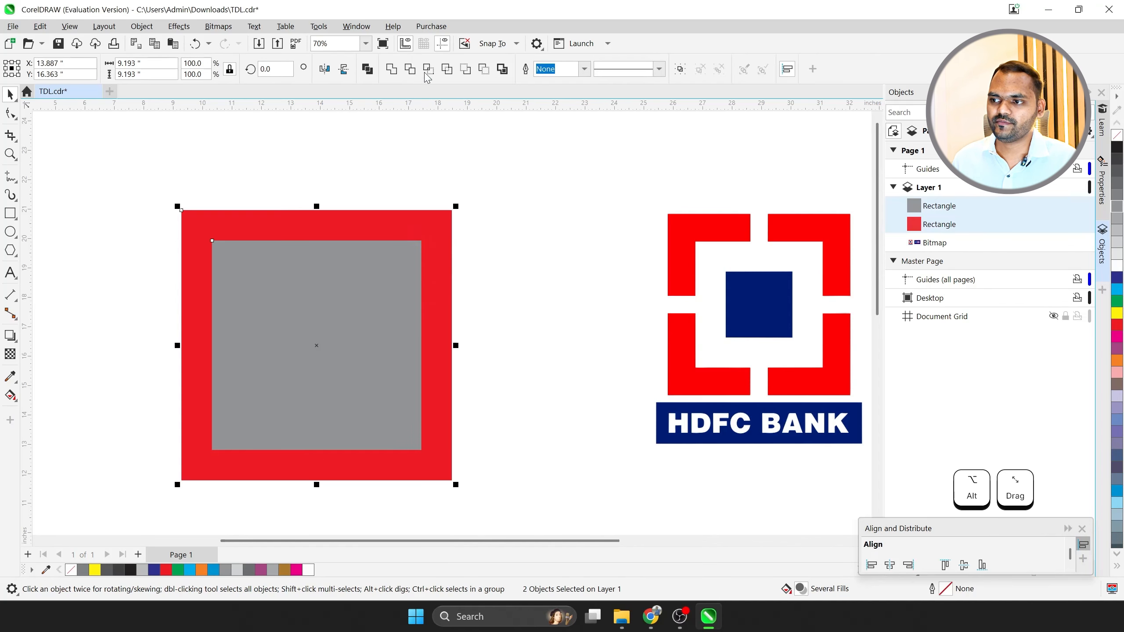
pyautogui.click(482, 70)
pyautogui.scroll(-3, 426, 245)
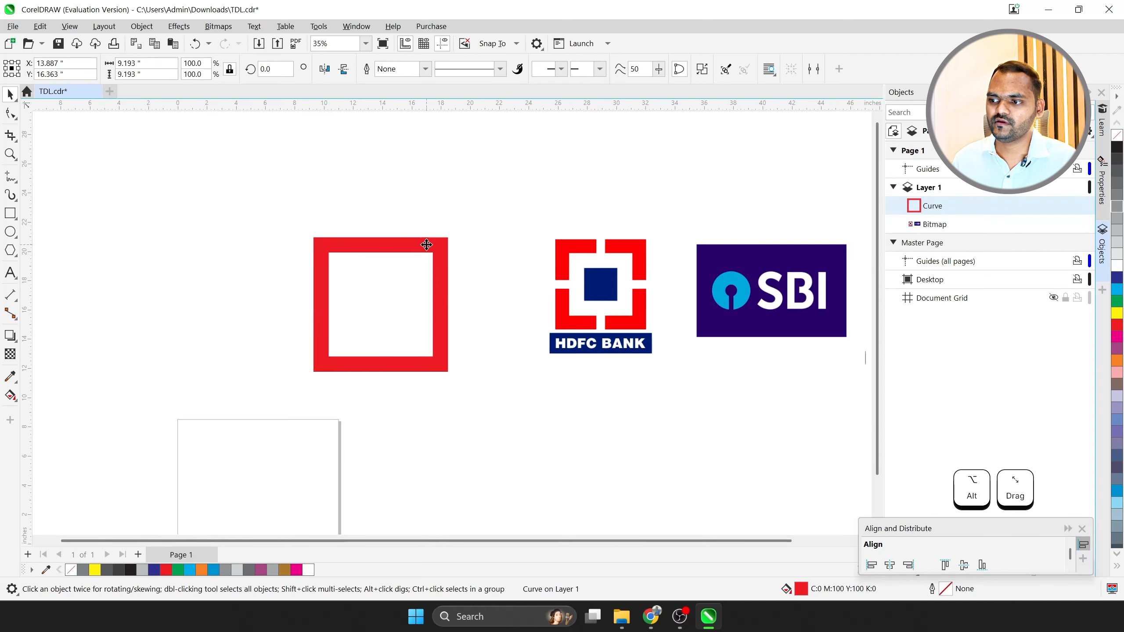
# Move the red frame over the SBI logo and back beside the HDFC Bank logo, at about X 15.37, Y 17.57 inches.
pyautogui.moveTo(426, 245); pyautogui.dragTo(761, 304)
pyautogui.scroll(2, 761, 310)
pyautogui.moveTo(341, 283); pyautogui.dragTo(258, 174)
pyautogui.scroll(-1, 293, 267)
pyautogui.scroll(1, 206, 232)
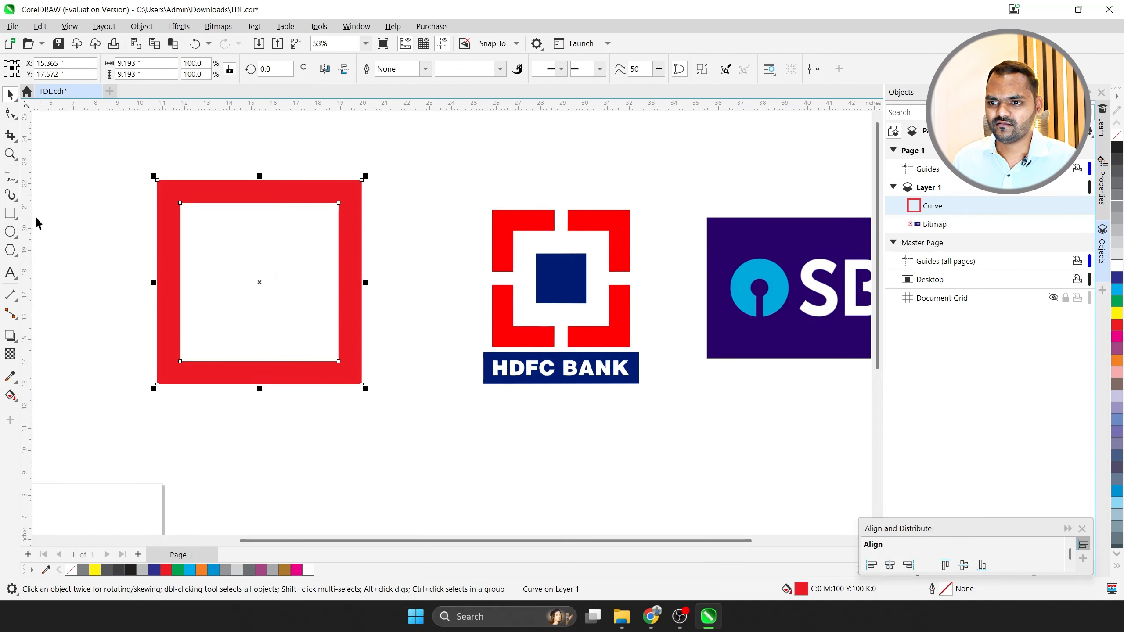
# Draw a square about 2.82 inches wide inside the red frame and centre it on the frame horizontally and vertically.
pyautogui.click(13, 220)
pyautogui.moveTo(222, 241); pyautogui.dragTo(268, 304)
pyautogui.press('space')
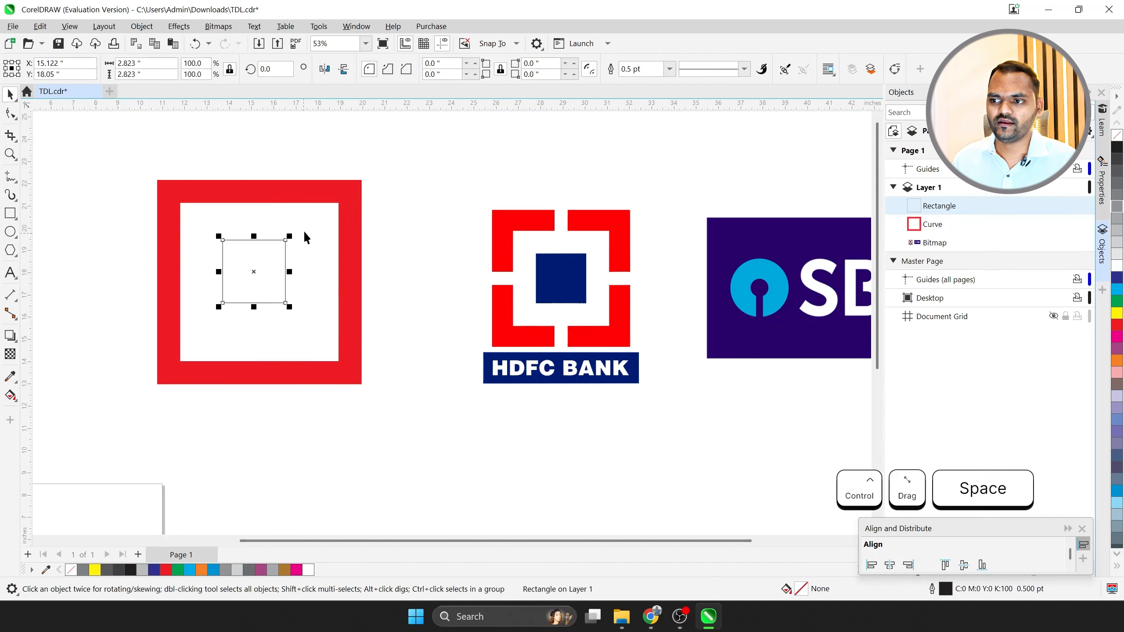
pyautogui.keyDown('shift'); pyautogui.click(312, 193); pyautogui.keyUp('shift')
pyautogui.press('c')
pyautogui.press('e')
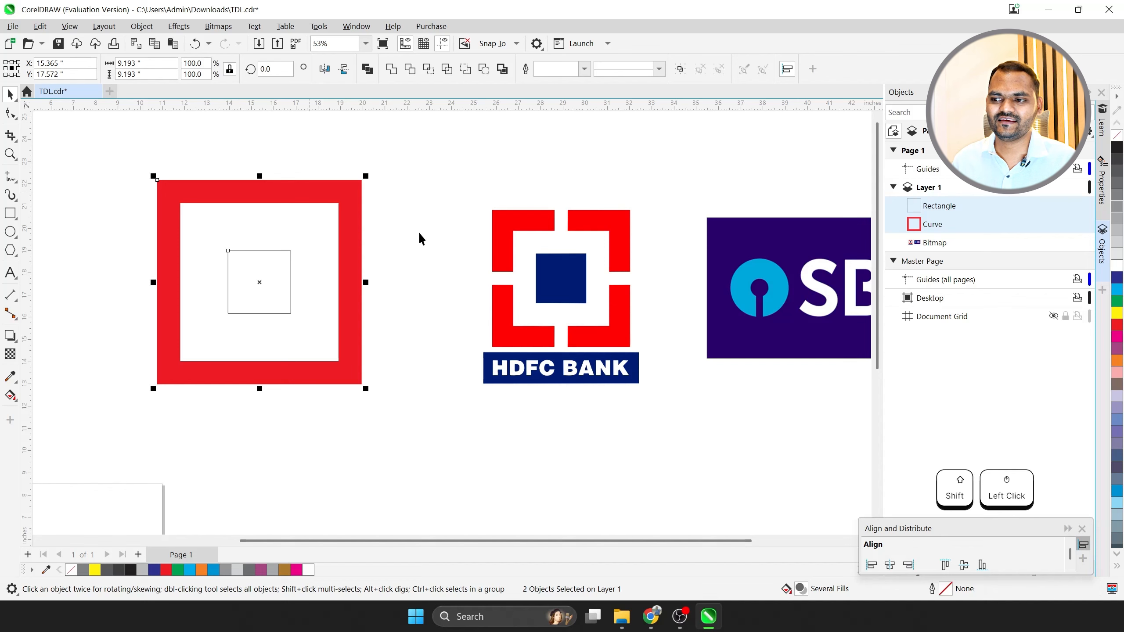
# Remove the small centre square's outline and fill it with blue.
pyautogui.click(433, 228)
pyautogui.click(285, 261)
pyautogui.click(654, 70)
pyautogui.hotkey('ctrl', 'a')
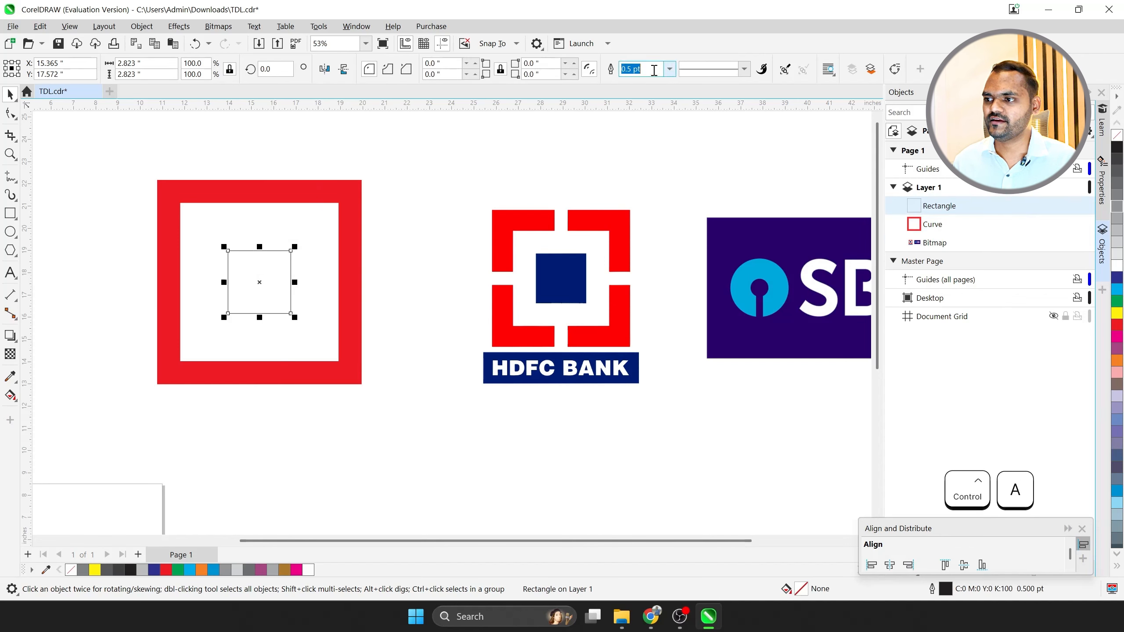
pyautogui.write('0')
pyautogui.press('Return')
pyautogui.click(1116, 277)
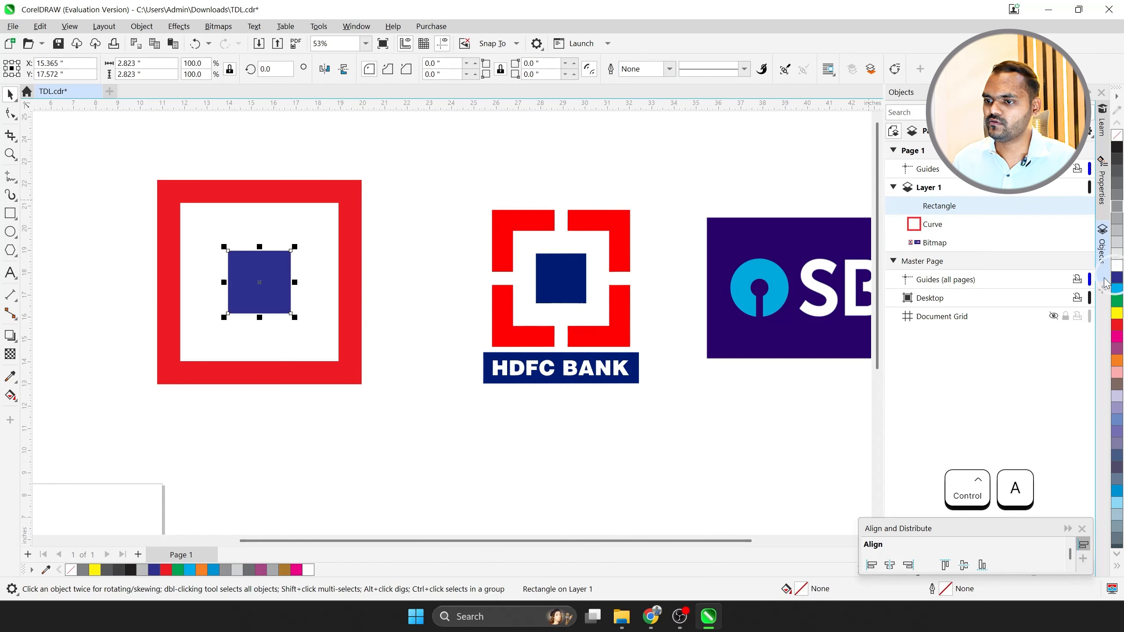
# Try moving the blue centre square toward the side of the red frame.
pyautogui.click(277, 390)
pyautogui.moveTo(254, 286); pyautogui.dragTo(328, 297)
pyautogui.hotkey('ctrl', 'z')
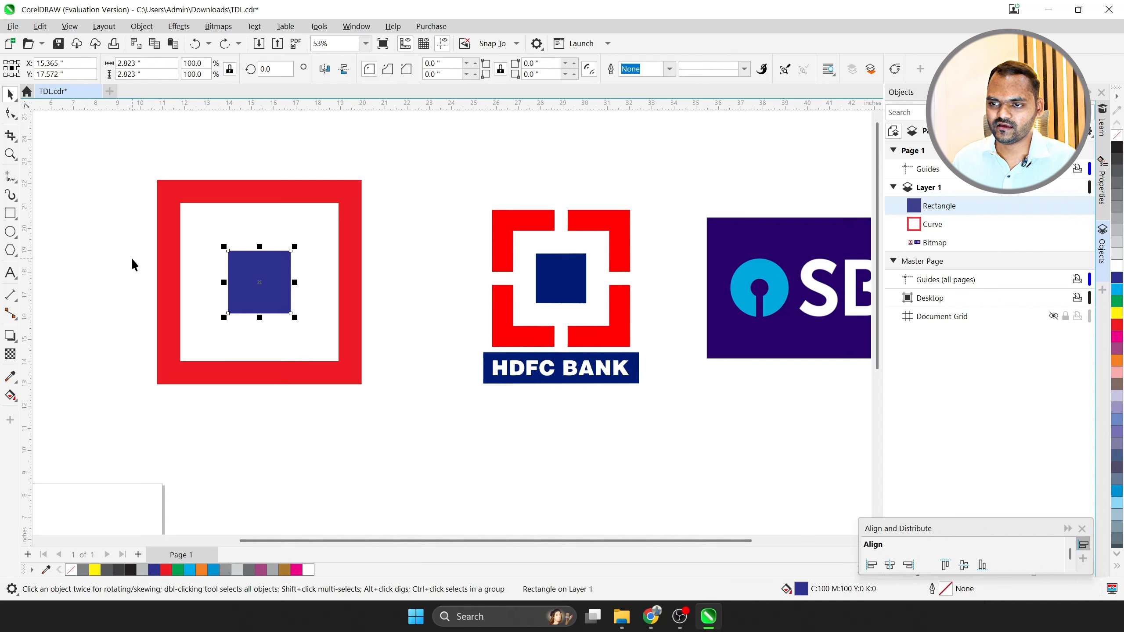
# Draw a vertical bar about 0.77 by 10.71 inches across the frame's middle, fill it green and remove its outline.
pyautogui.click(10, 214)
pyautogui.moveTo(252, 163); pyautogui.dragTo(268, 402)
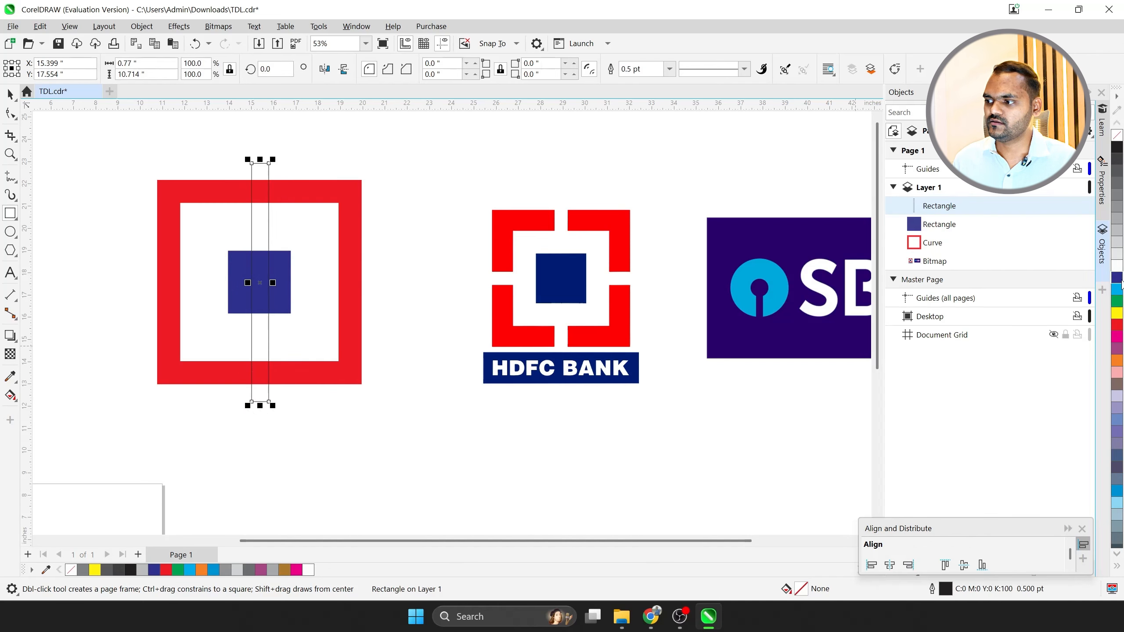
pyautogui.click(1118, 302)
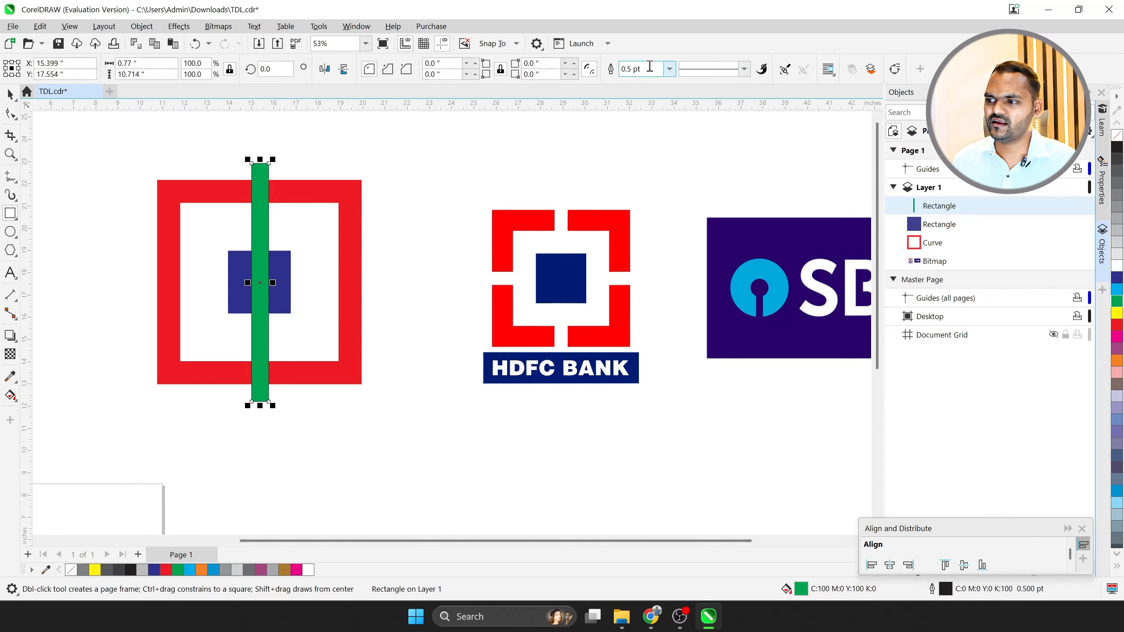
pyautogui.hotkey('ctrl', 'a')
pyautogui.write('0')
pyautogui.press('Return')
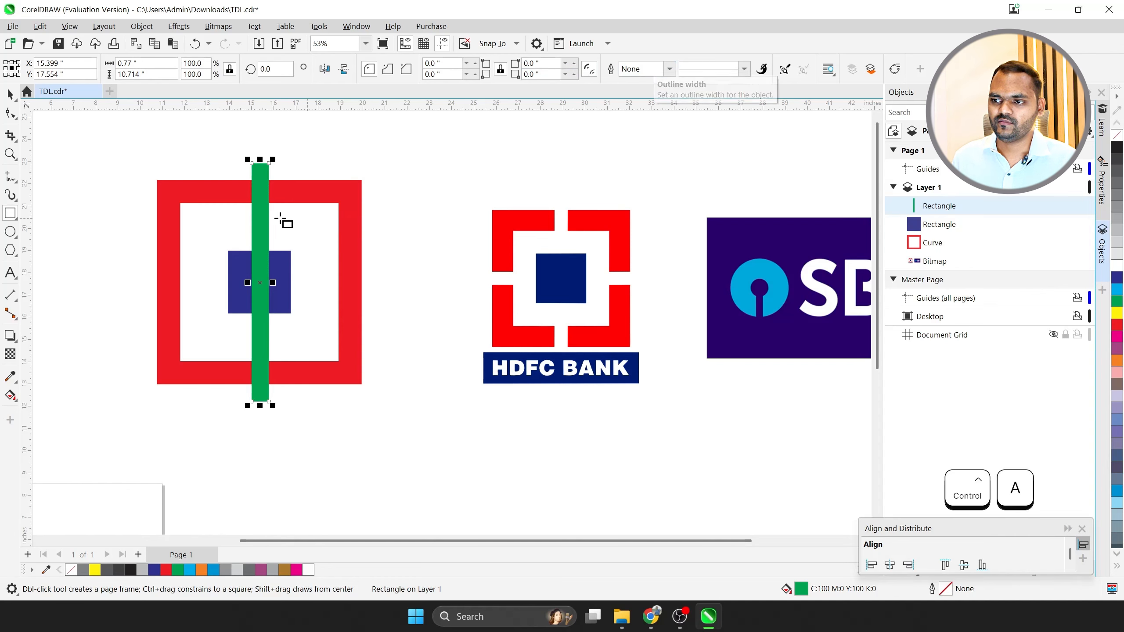
# Try adding a copy of the green bar rotated 270 degrees across the red frame.
pyautogui.press('space')
pyautogui.click(262, 212)
pyautogui.moveTo(273, 160); pyautogui.dragTo(371, 294)
pyautogui.rightClick(372, 293)
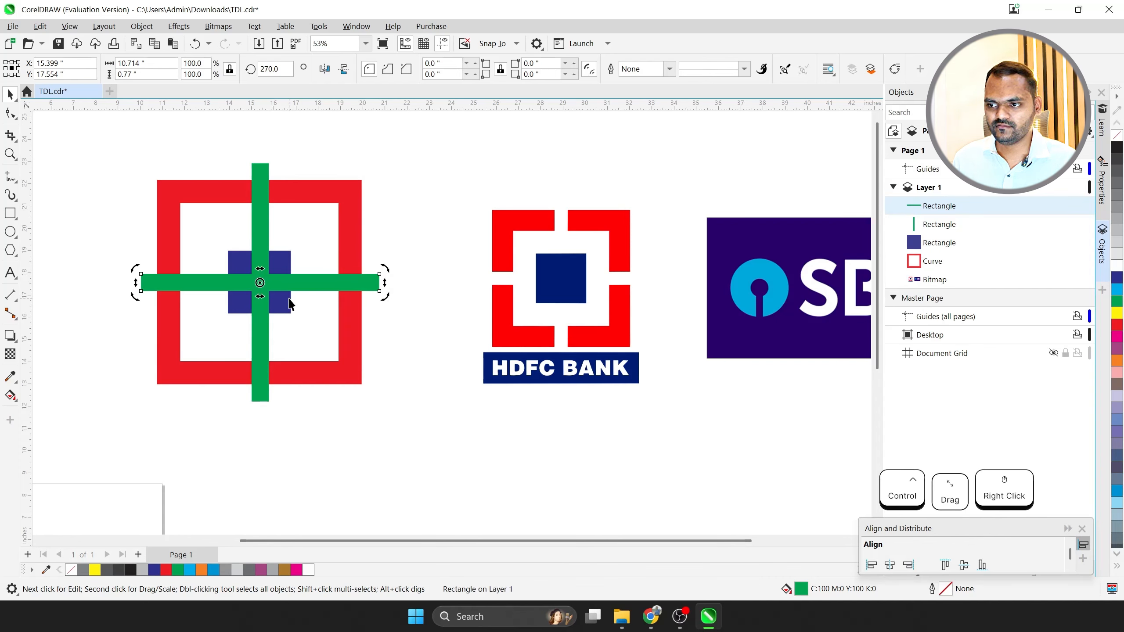
pyautogui.hotkey('ctrl', 'z')
# Widen the vertical green bar symmetrically about its centre to about 1.21 inches.
pyautogui.click(262, 283)
pyautogui.moveTo(270, 282); pyautogui.dragTo(280, 285)
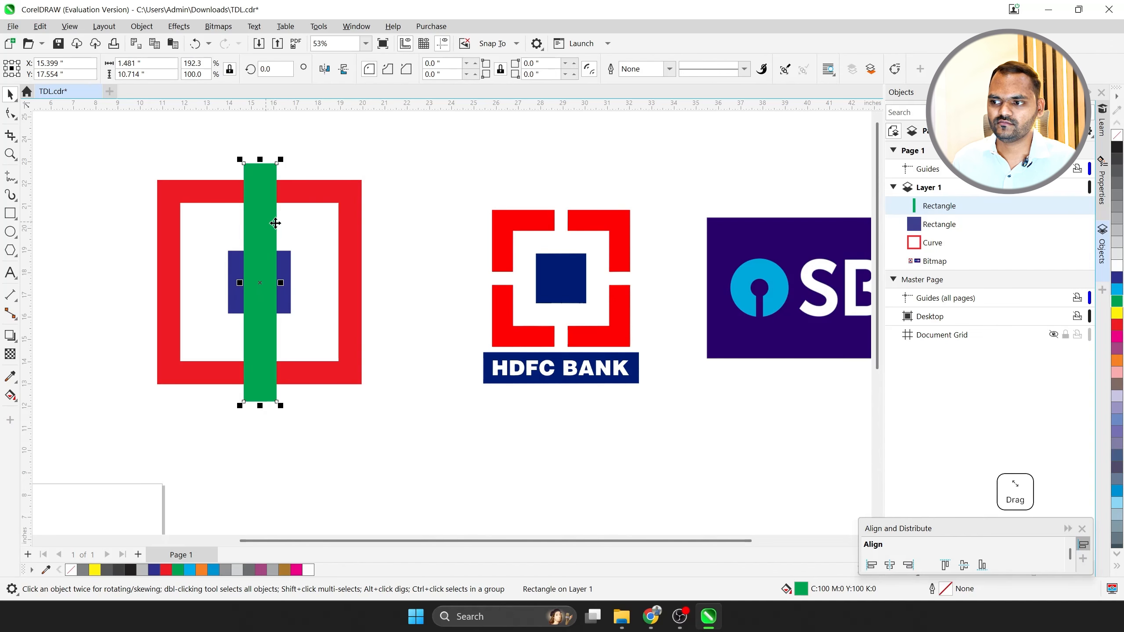
pyautogui.scroll(2, 281, 290)
pyautogui.moveTo(283, 289); pyautogui.dragTo(273, 286)
# Duplicate the green bar rotated 270 degrees about its centre to form a cross, and group both bars.
pyautogui.scroll(-3, 274, 286)
pyautogui.click(241, 252)
pyautogui.moveTo(261, 199); pyautogui.dragTo(332, 295)
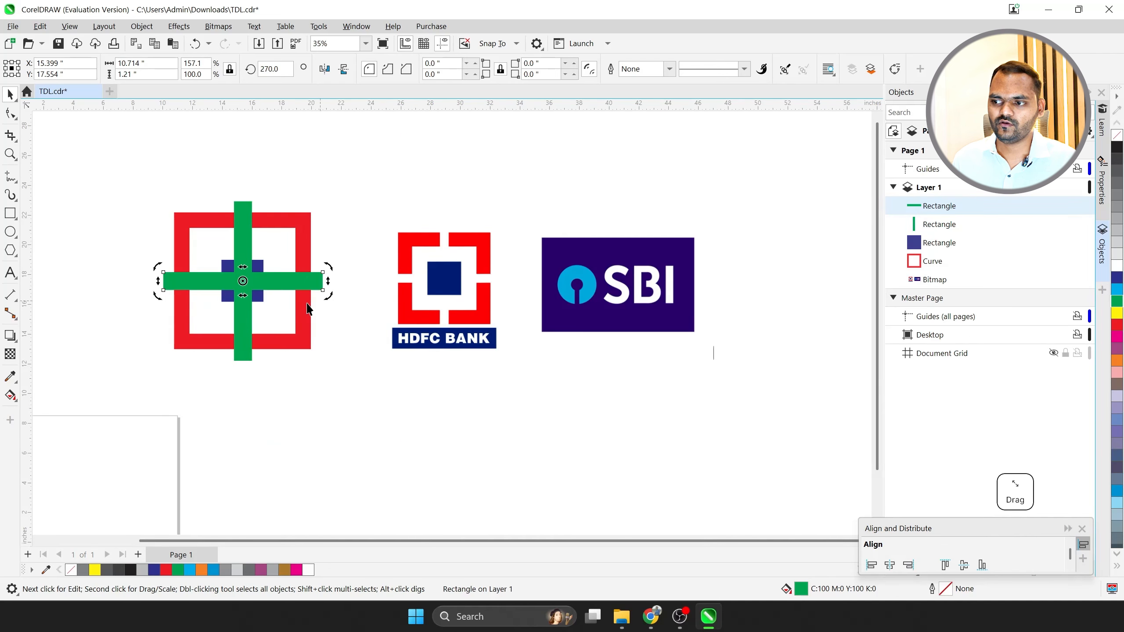
pyautogui.scroll(1, 249, 309)
pyautogui.keyDown('shift'); pyautogui.click(239, 222); pyautogui.keyUp('shift')
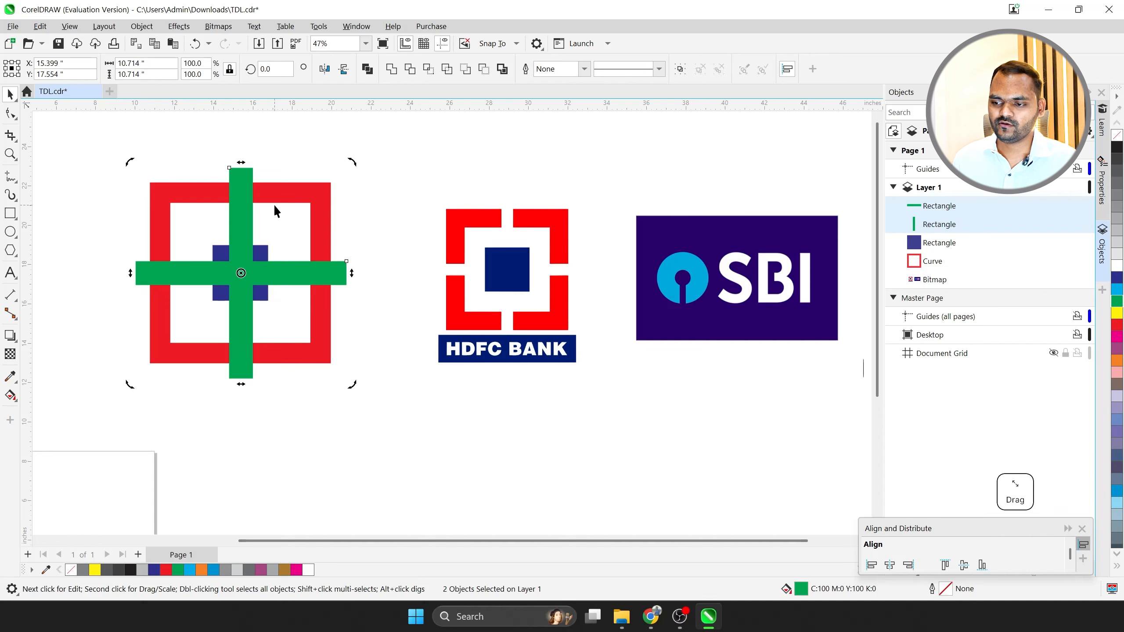
pyautogui.hotkey('ctrl', 'g')
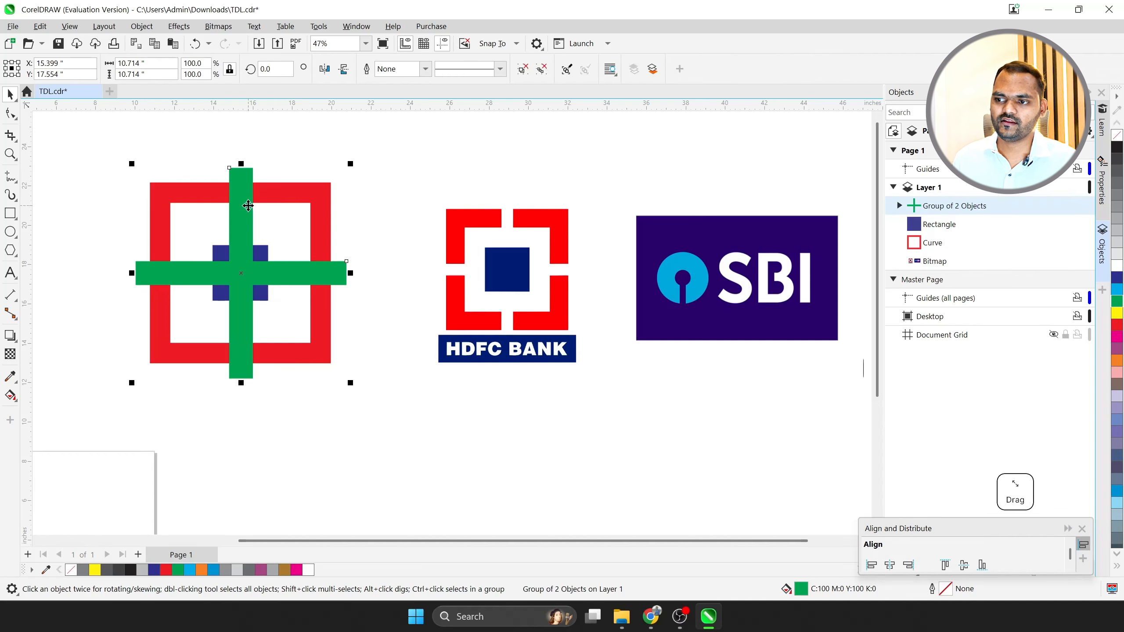
# Subtract the grouped green cross from the red frame to split the frame into four corner brackets.
pyautogui.moveTo(248, 205); pyautogui.dragTo(391, 192)
pyautogui.hotkey('ctrl', 'z')
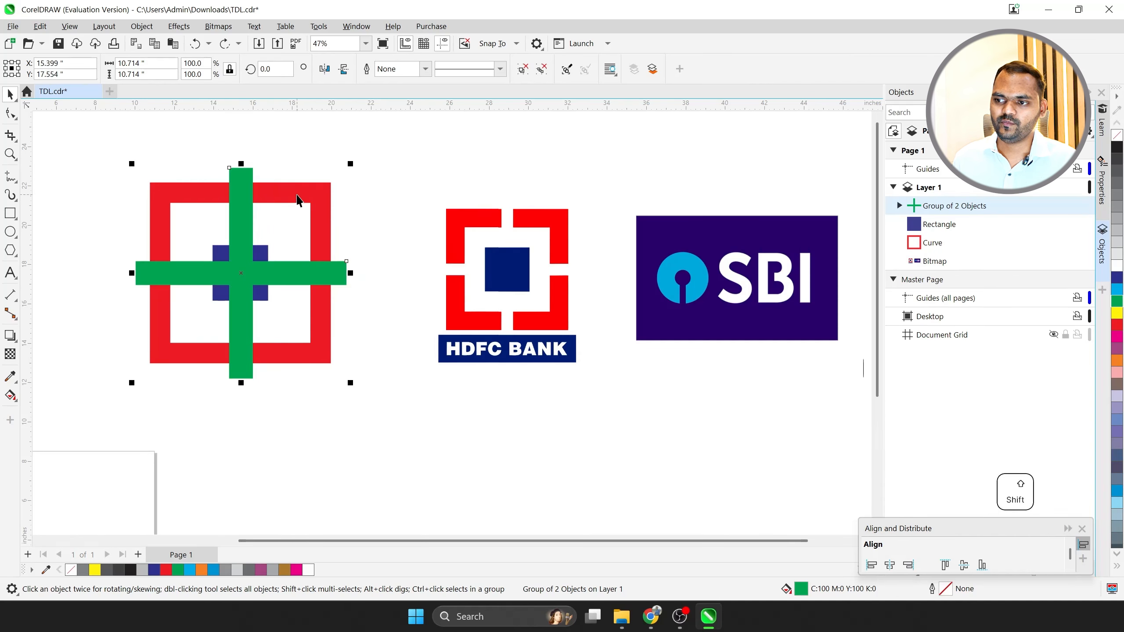
pyautogui.keyDown('shift'); pyautogui.click(297, 198); pyautogui.keyUp('shift')
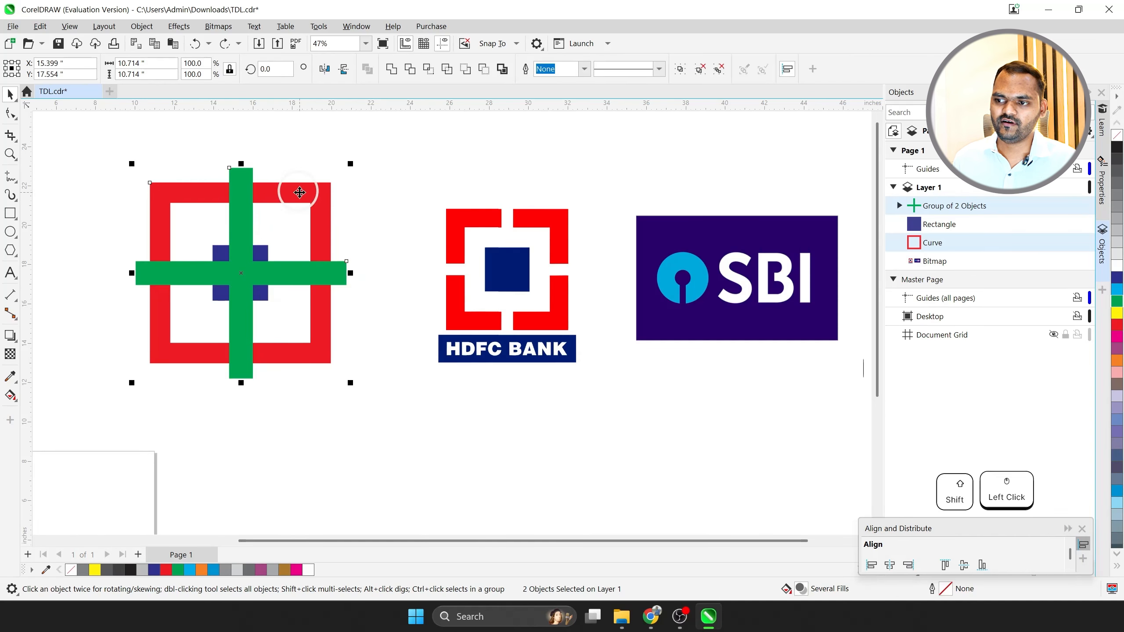
pyautogui.click(484, 68)
pyautogui.click(413, 208)
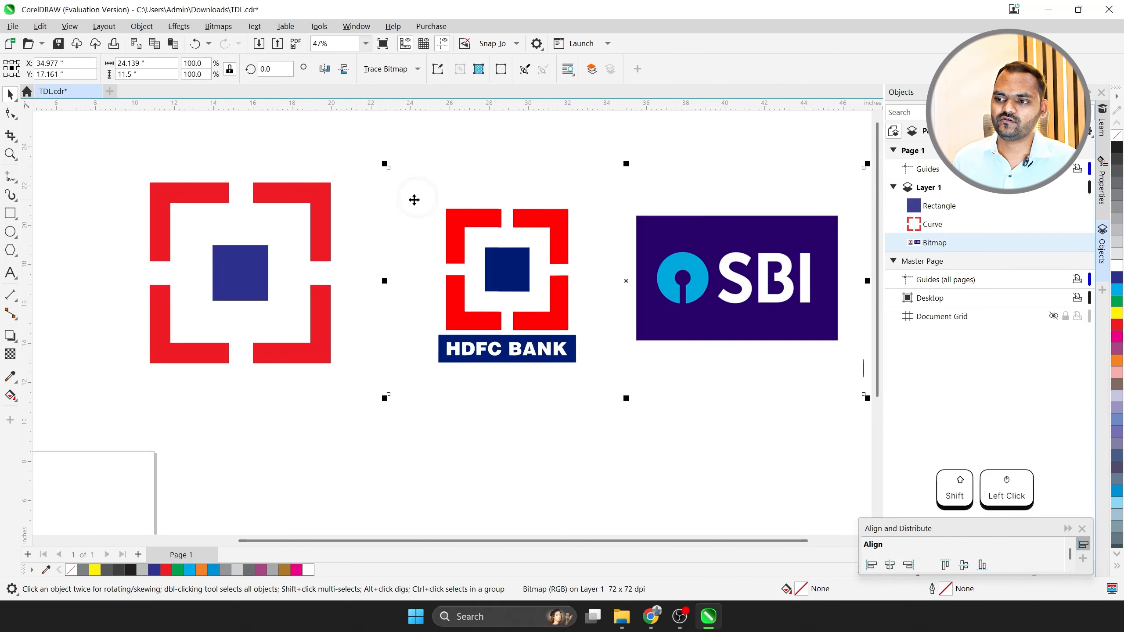
pyautogui.scroll(-2, 329, 271)
pyautogui.scroll(1, 308, 293)
pyautogui.click(321, 204)
# Draw a horizontal rectangle about 10.25 by 1.82 inches below the red corner brackets.
pyautogui.scroll(2, 320, 204)
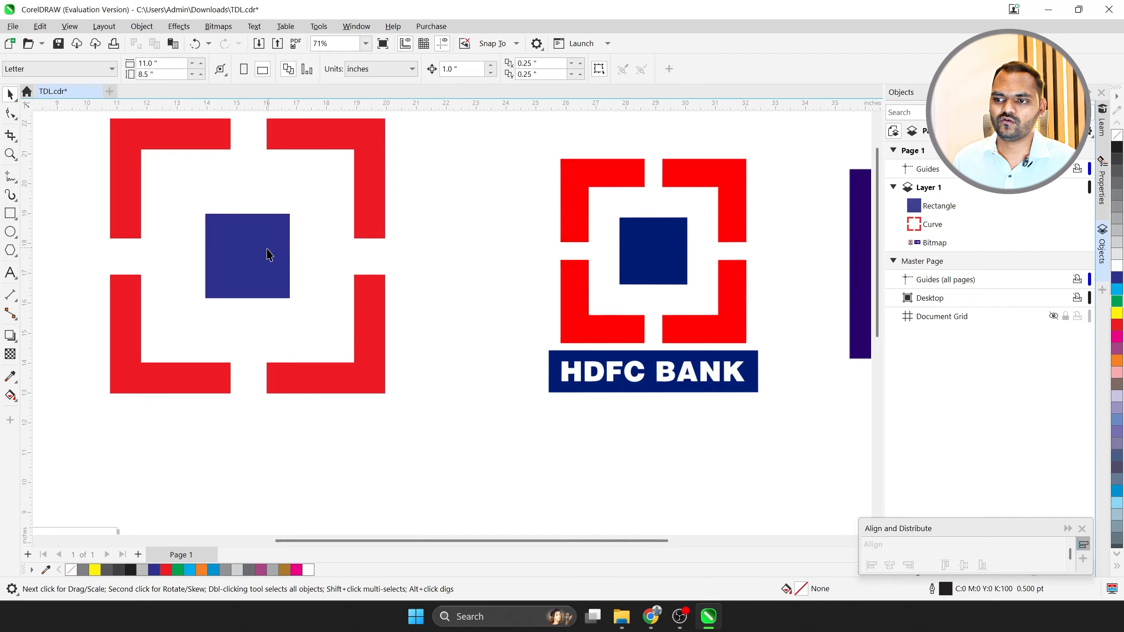
pyautogui.scroll(-2, 255, 275)
pyautogui.scroll(1, 266, 242)
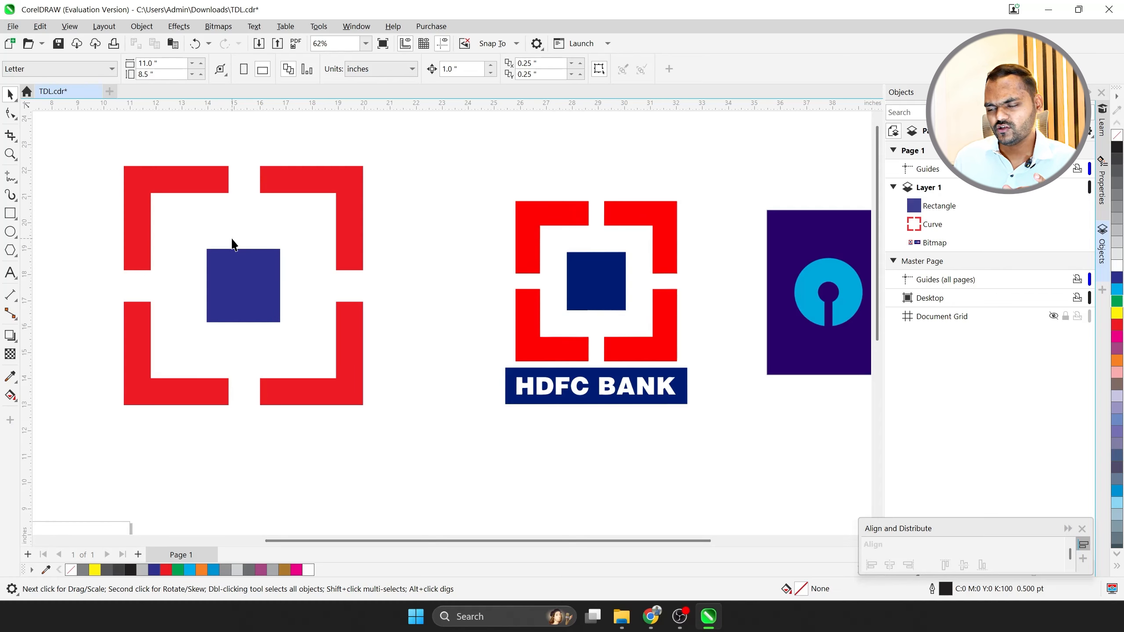
pyautogui.scroll(-3, 234, 257)
pyautogui.scroll(2, 226, 371)
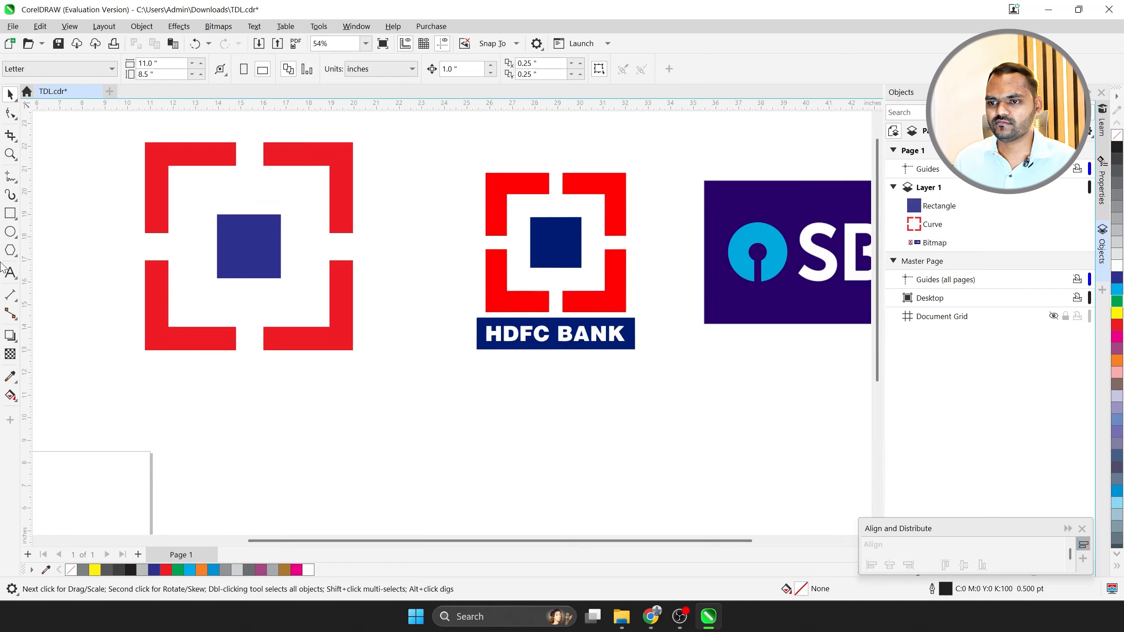
pyautogui.click(11, 214)
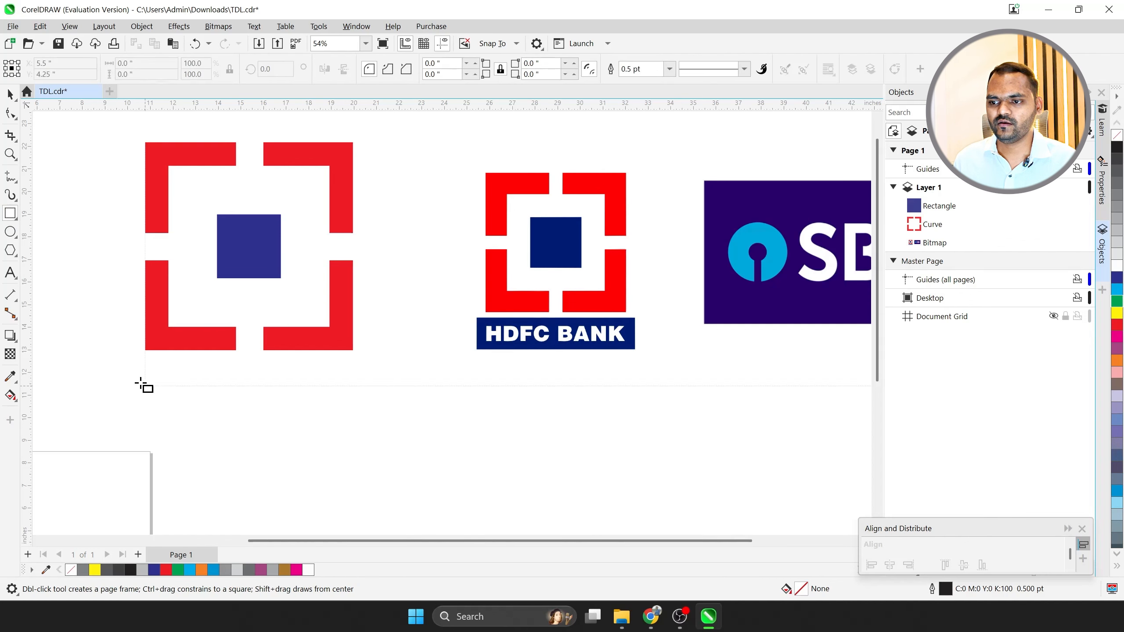
pyautogui.moveTo(130, 381); pyautogui.dragTo(359, 423)
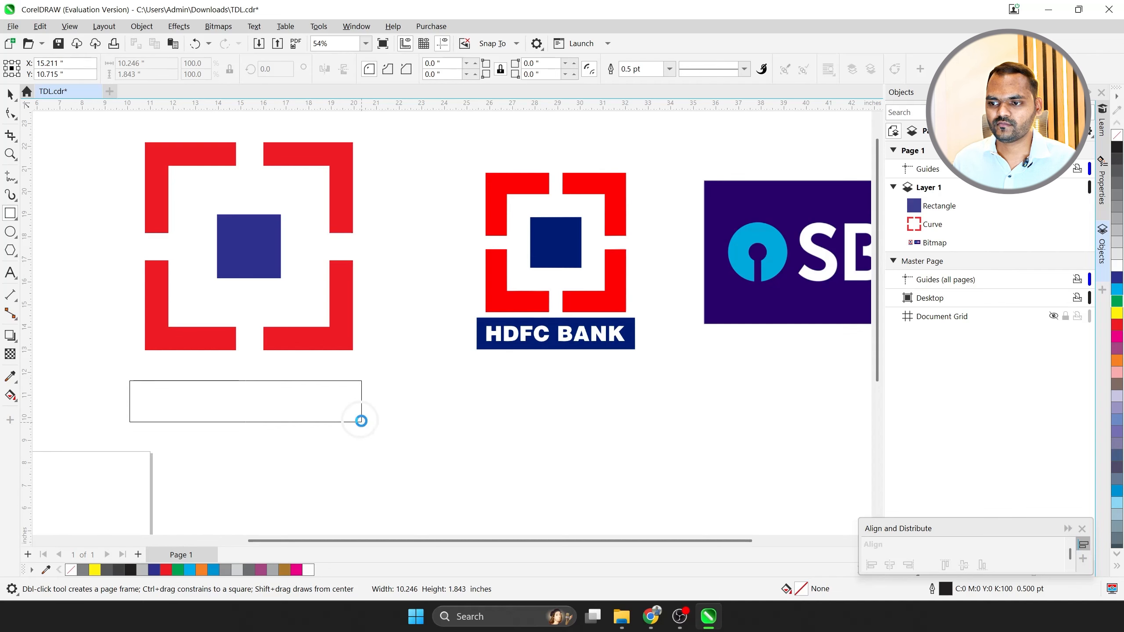
pyautogui.moveTo(361, 423); pyautogui.dragTo(362, 422)
# Fill the rectangle below the brackets with blue and remove its outline.
pyautogui.click(154, 571)
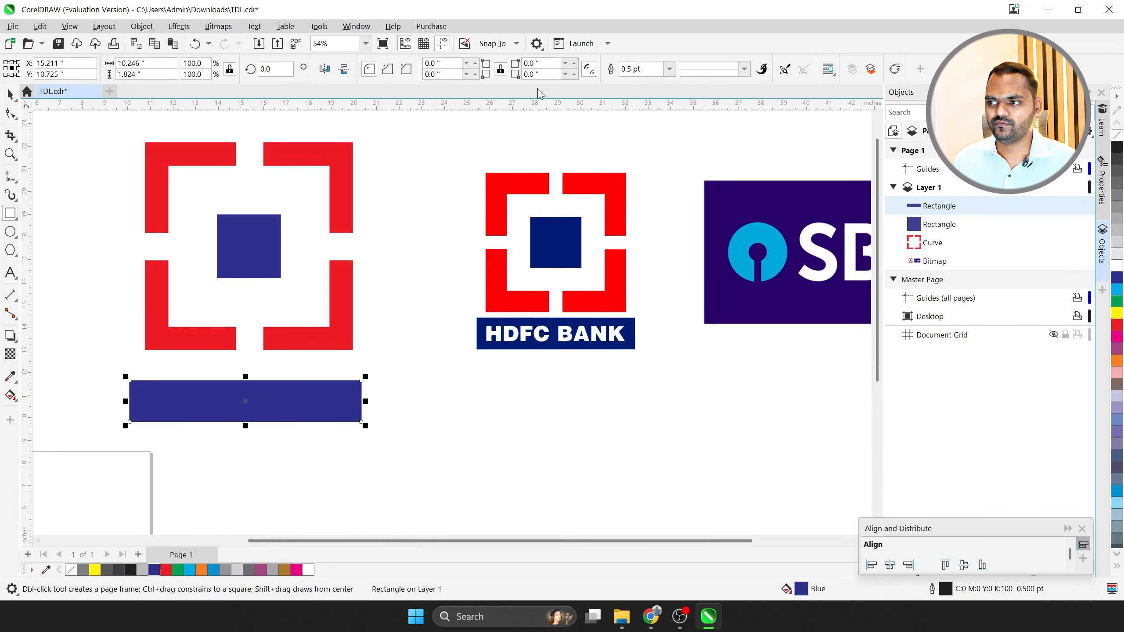
pyautogui.click(645, 70)
pyautogui.hotkey('ctrl', 'a')
pyautogui.write('0')
pyautogui.press('Return')
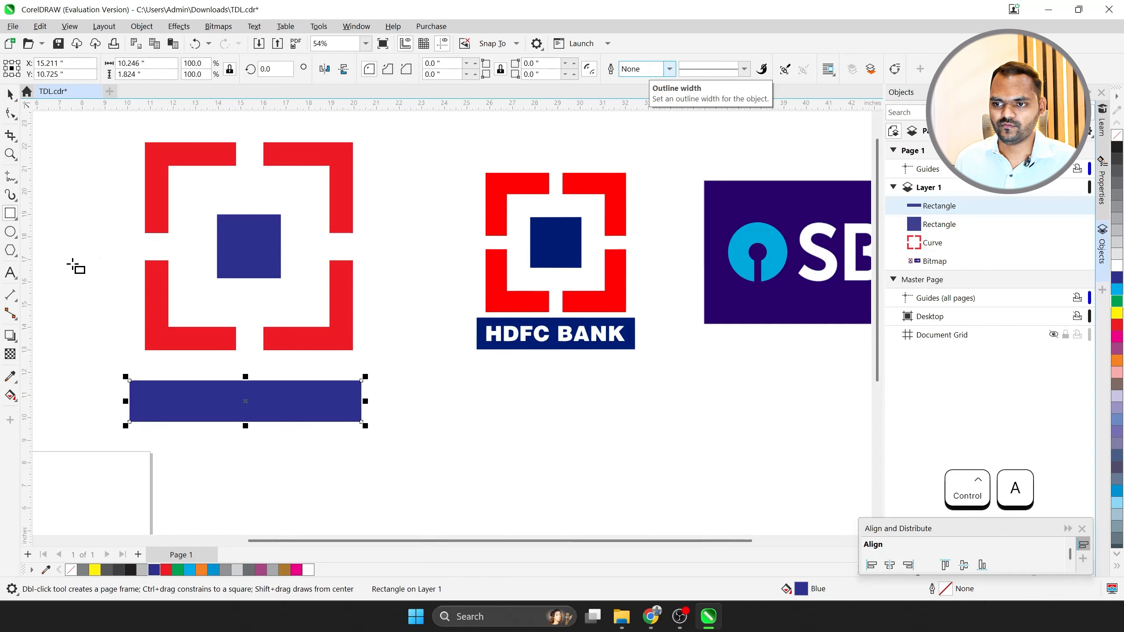
# Add the text "HDFC BANK" near the blue bar.
pyautogui.click(11, 273)
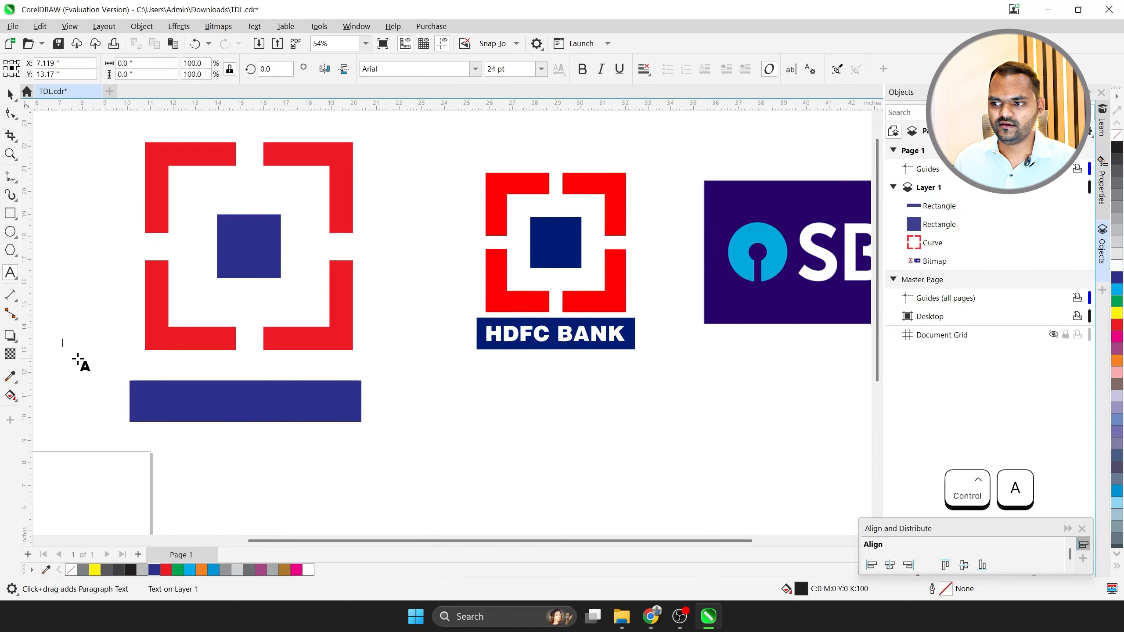
pyautogui.write('D')
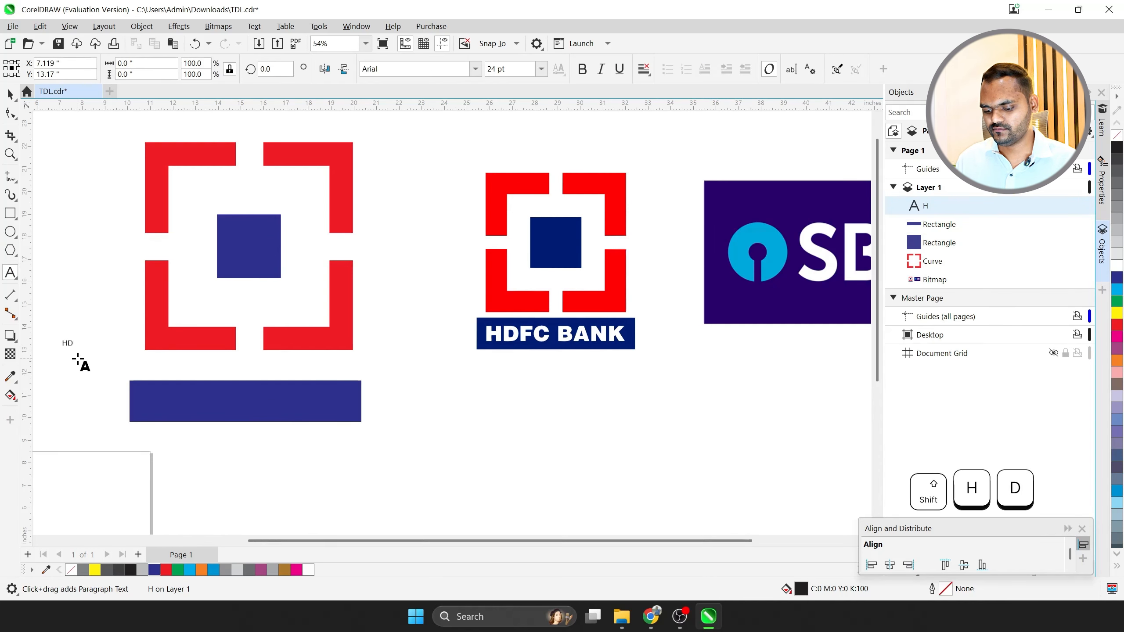
pyautogui.write('FC BANK')
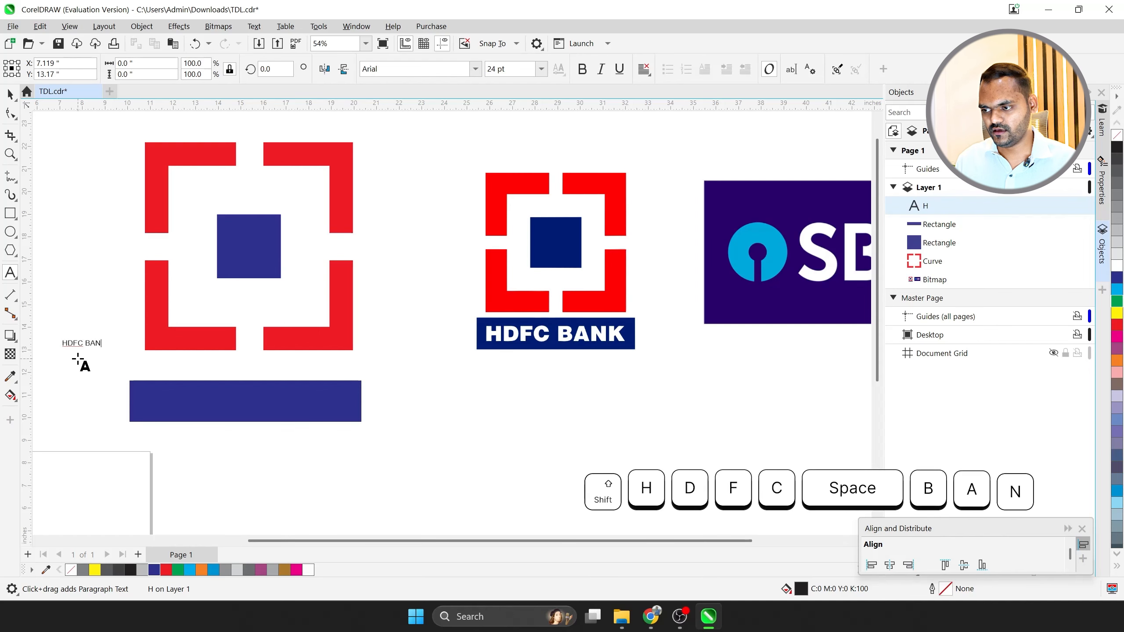
# Centre the HDFC BANK text horizontally and vertically on the blue bar.
pyautogui.hotkey('ctrl', 'space')
pyautogui.keyDown('shift'); pyautogui.click(188, 394); pyautogui.keyUp('shift')
pyautogui.press('c')
pyautogui.press('e')
pyautogui.click(241, 454)
# Colour the HDFC BANK text white and enlarge it from its centre to about 87 pt.
pyautogui.click(200, 402)
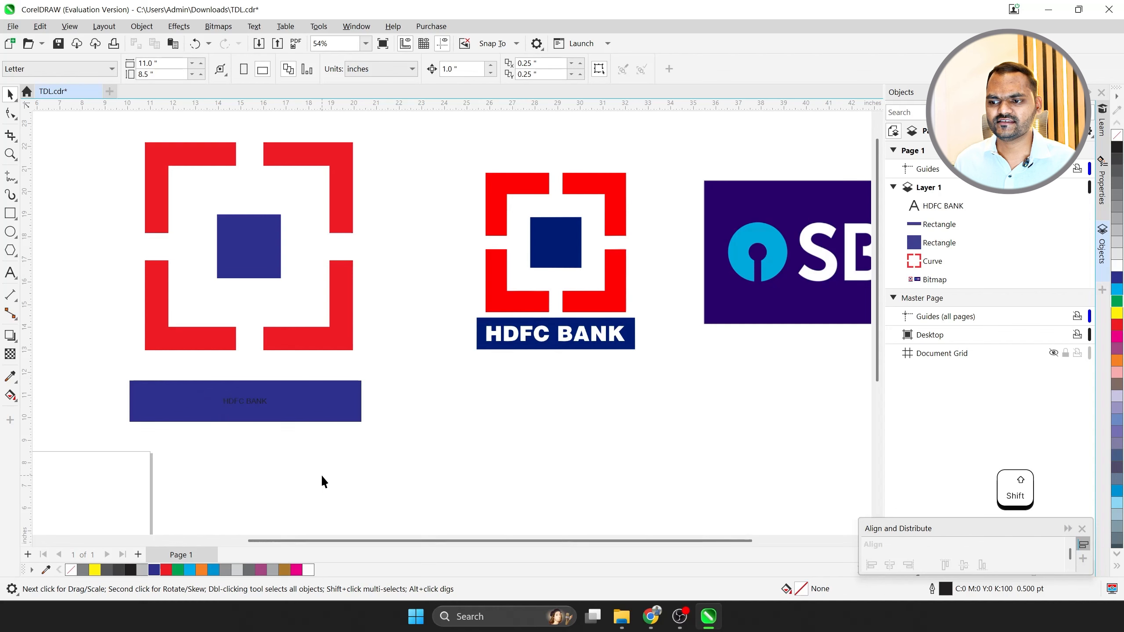
pyautogui.click(221, 400)
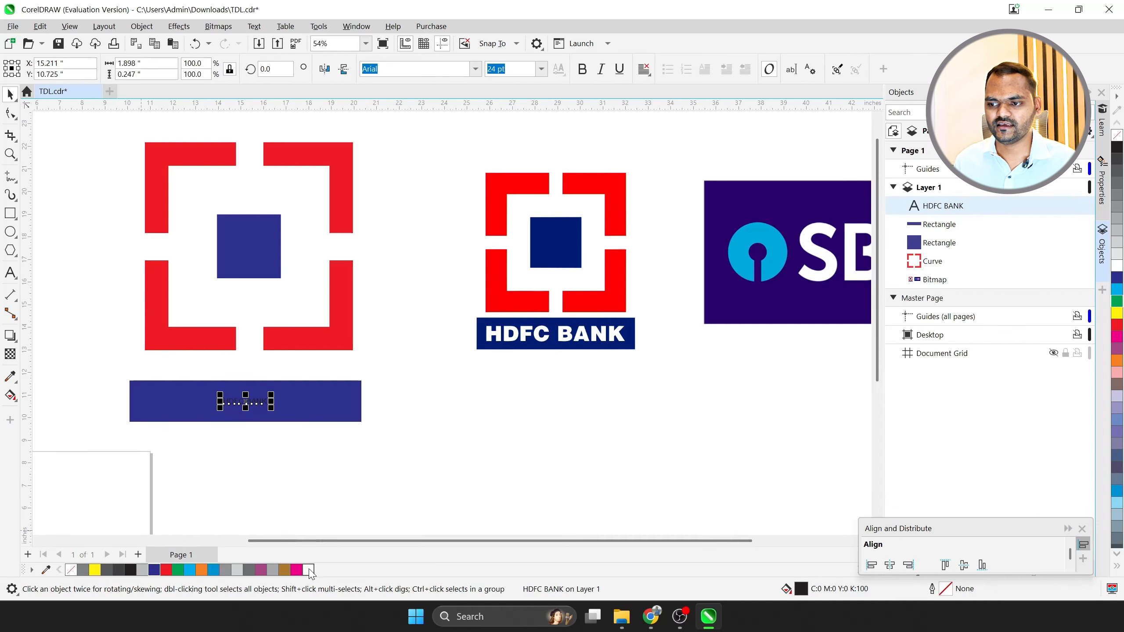
pyautogui.scroll(1, 278, 444)
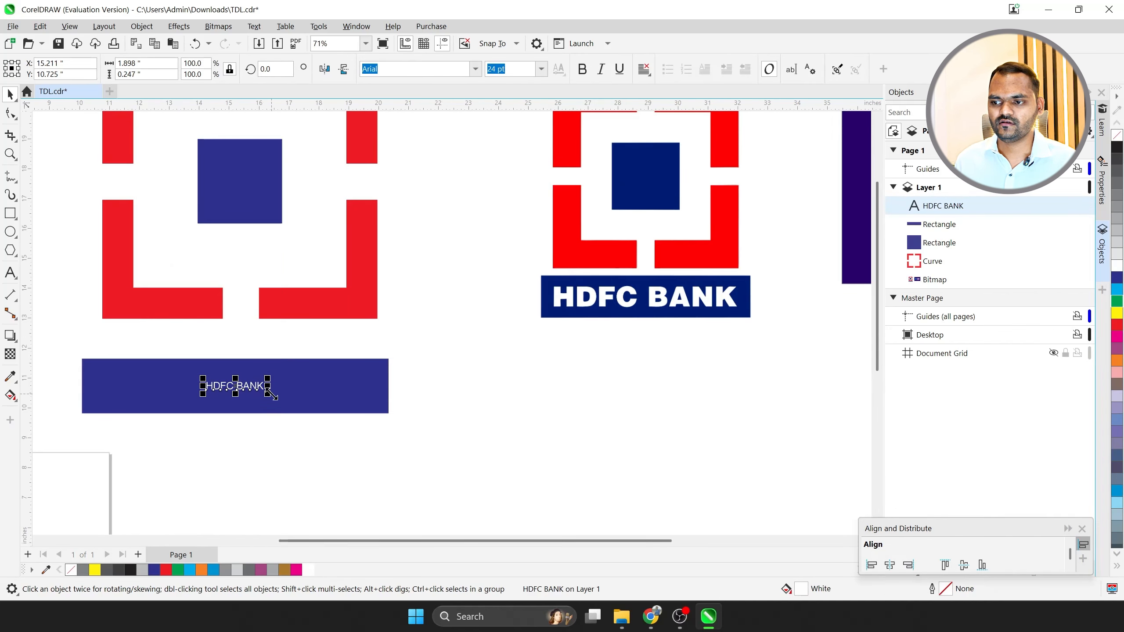
pyautogui.moveTo(268, 394); pyautogui.dragTo(349, 404)
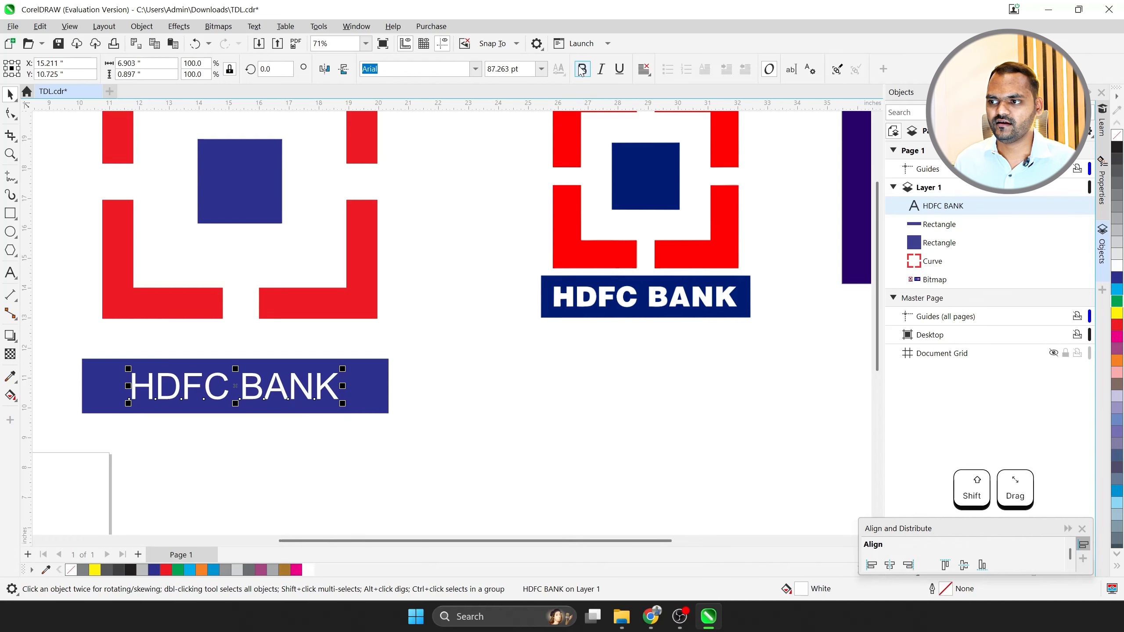
# Make the HDFC BANK text bold and centre it horizontally on the blue bar again.
pyautogui.keyDown('shift'); pyautogui.click(377, 389); pyautogui.keyUp('shift')
pyautogui.press('c')
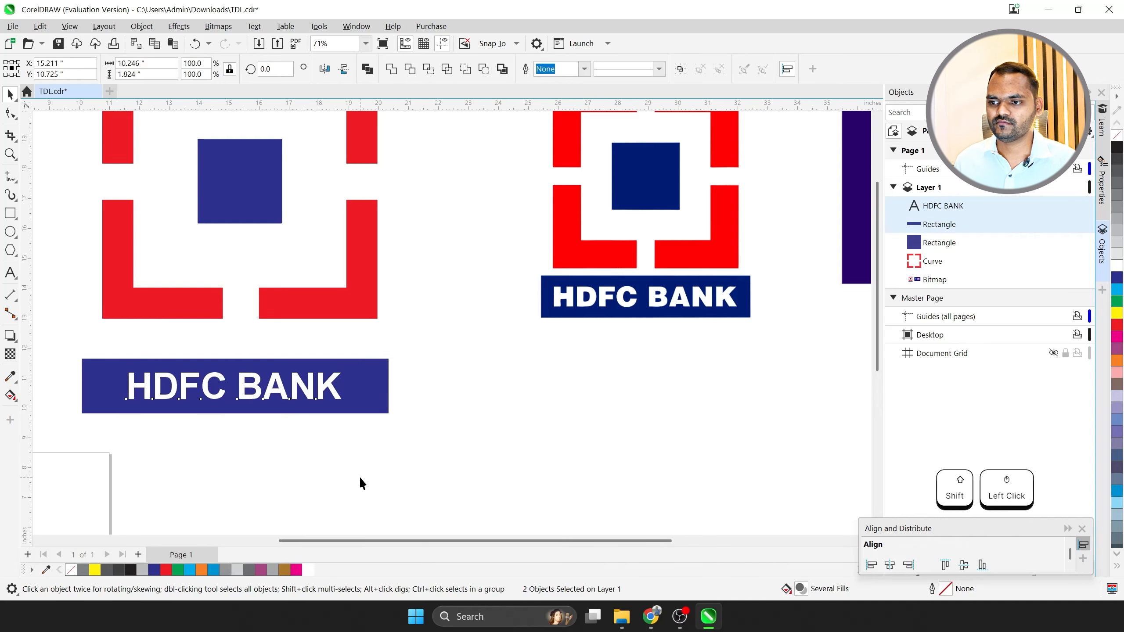
pyautogui.click(359, 477)
pyautogui.scroll(-6, 334, 456)
pyautogui.moveTo(400, 469); pyautogui.dragTo(185, 204)
pyautogui.scroll(-1, 49, 270)
pyautogui.moveTo(318, 394); pyautogui.dragTo(208, 355)
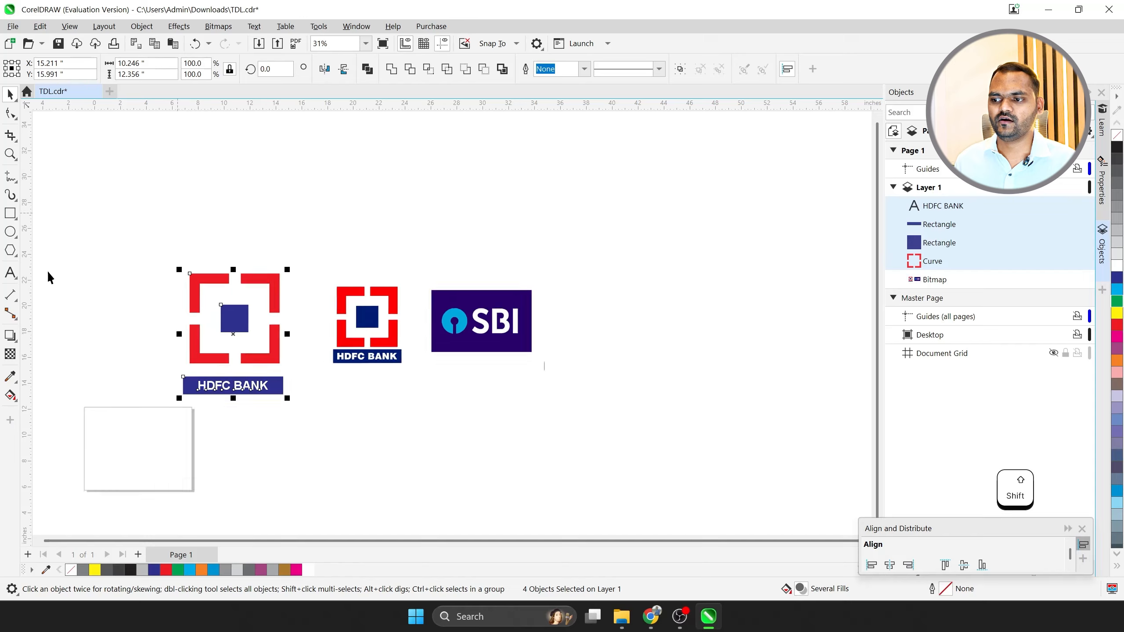
# Draw a circle about 3.62 inches in diameter and place it below the SBI reference logo's round emblem.
pyautogui.scroll(3, 118, 376)
pyautogui.scroll(-5, 118, 375)
pyautogui.scroll(5, 356, 345)
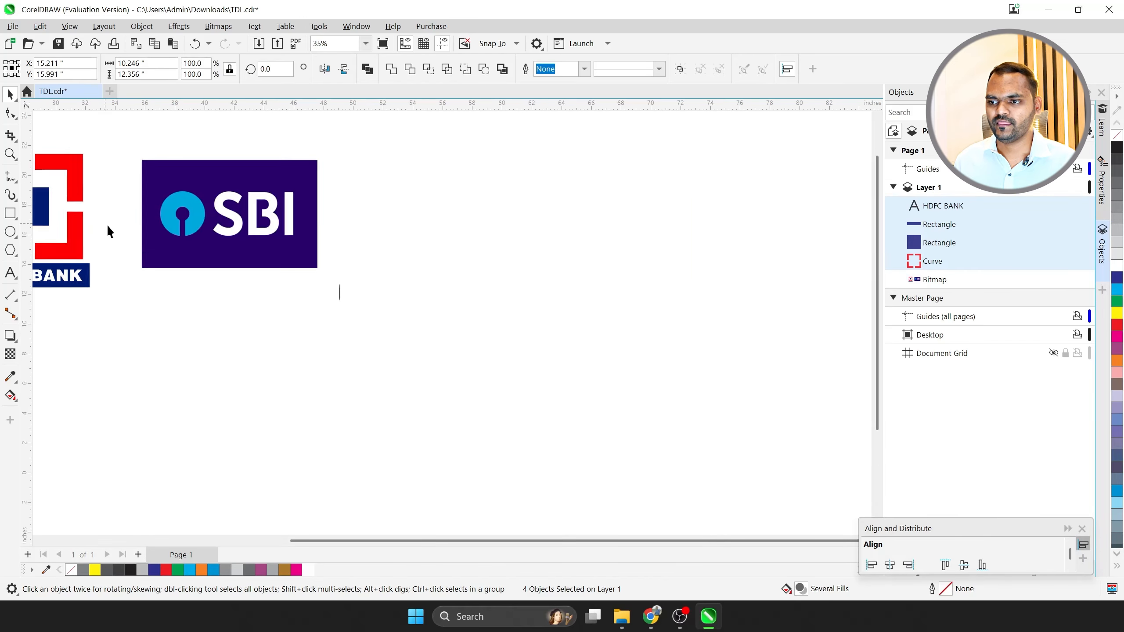
pyautogui.scroll(3, 105, 231)
pyautogui.scroll(-2, 277, 265)
pyautogui.scroll(-2, 363, 408)
pyautogui.scroll(1, 341, 344)
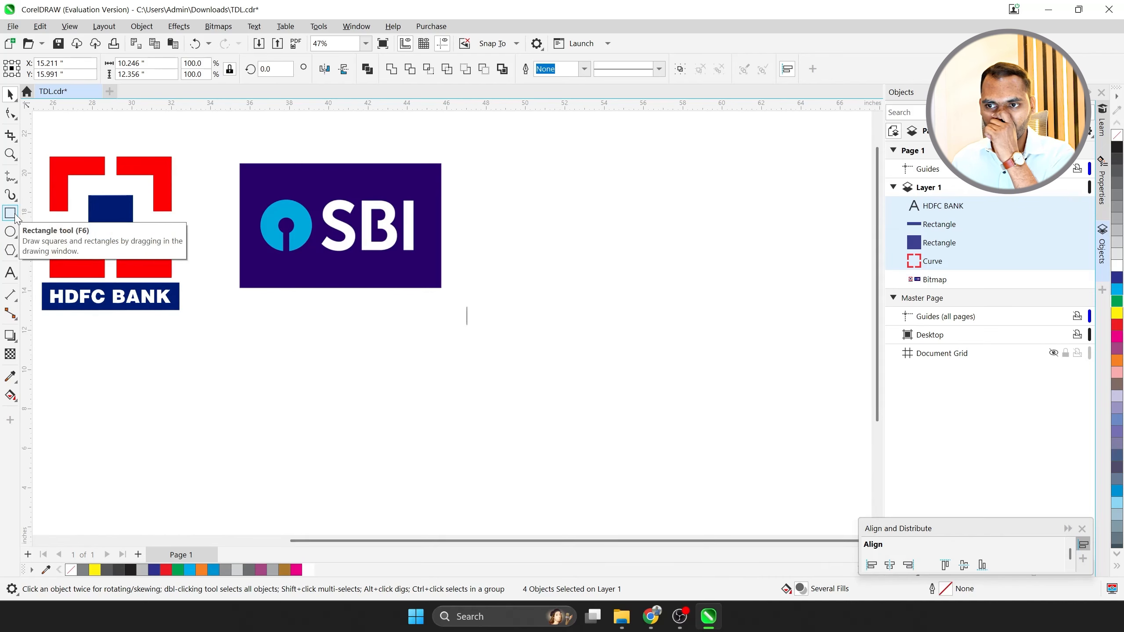
pyautogui.click(9, 231)
pyautogui.scroll(3, 224, 272)
pyautogui.moveTo(279, 351); pyautogui.dragTo(388, 456)
pyautogui.press('space')
pyautogui.moveTo(362, 389)
pyautogui.mouseDown()
pyautogui.moveTo(344, 389)
pyautogui.moveTo(352, 382)
pyautogui.mouseUp()
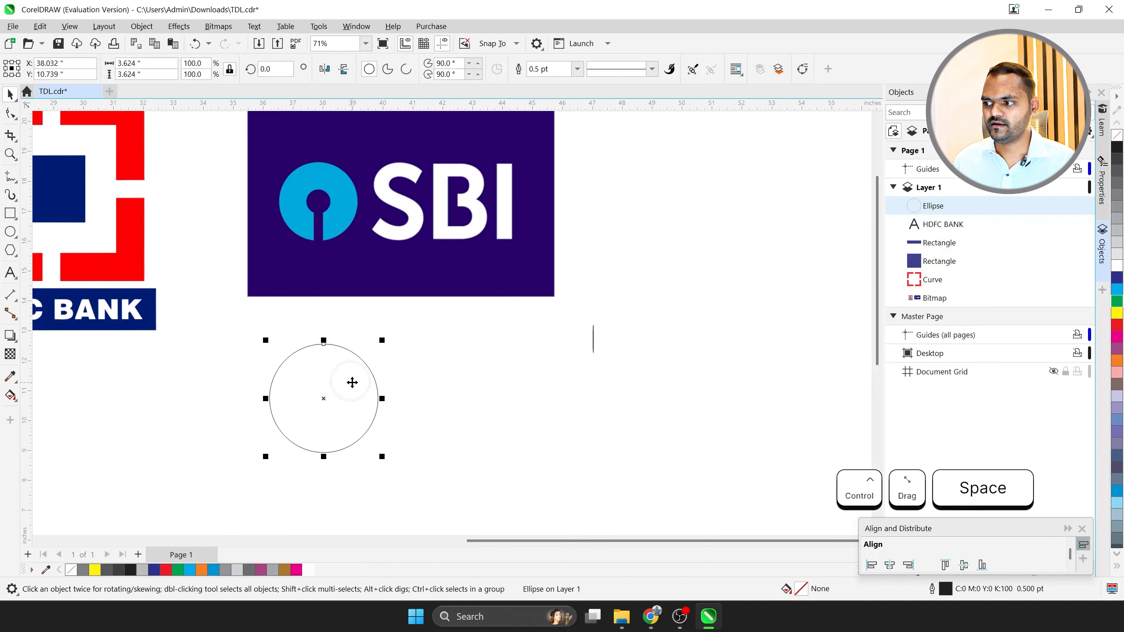
# Fill the circle with cyan and remove its outline.
pyautogui.click(1119, 291)
pyautogui.scroll(2, 376, 378)
pyautogui.scroll(-1, 376, 377)
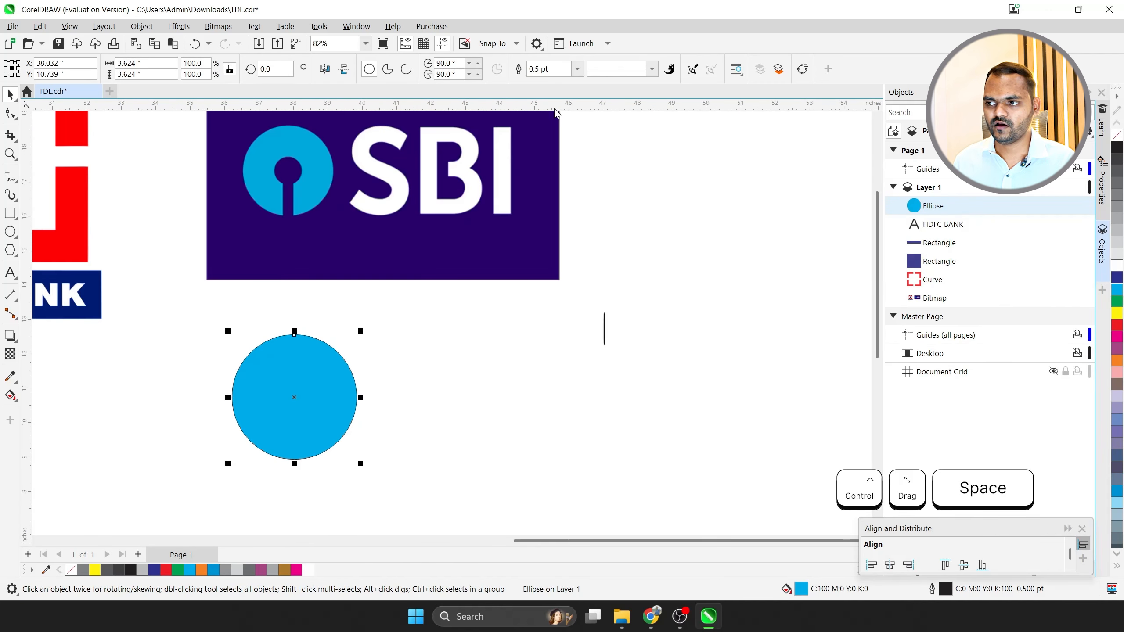
pyautogui.click(559, 71)
pyautogui.hotkey('ctrl', 'a')
pyautogui.write('0')
pyautogui.press('Return')
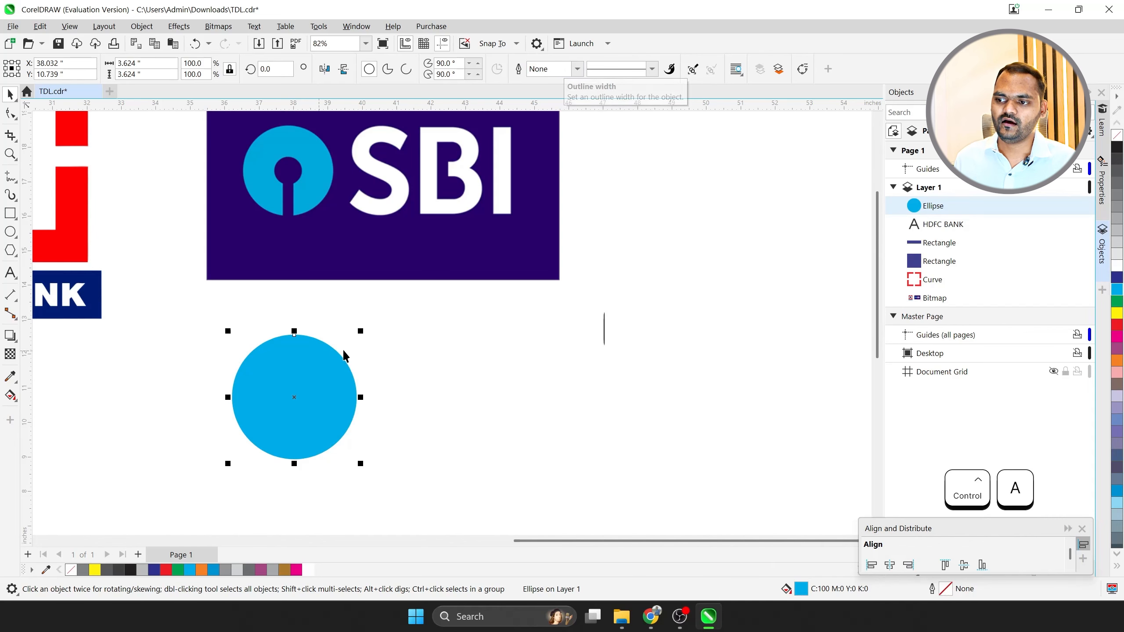
# Create a concentric copy of the circle scaled down to about 0.93 inches and fill it with 50% grey.
pyautogui.moveTo(360, 330); pyautogui.dragTo(344, 376)
pyautogui.rightClick(344, 376)
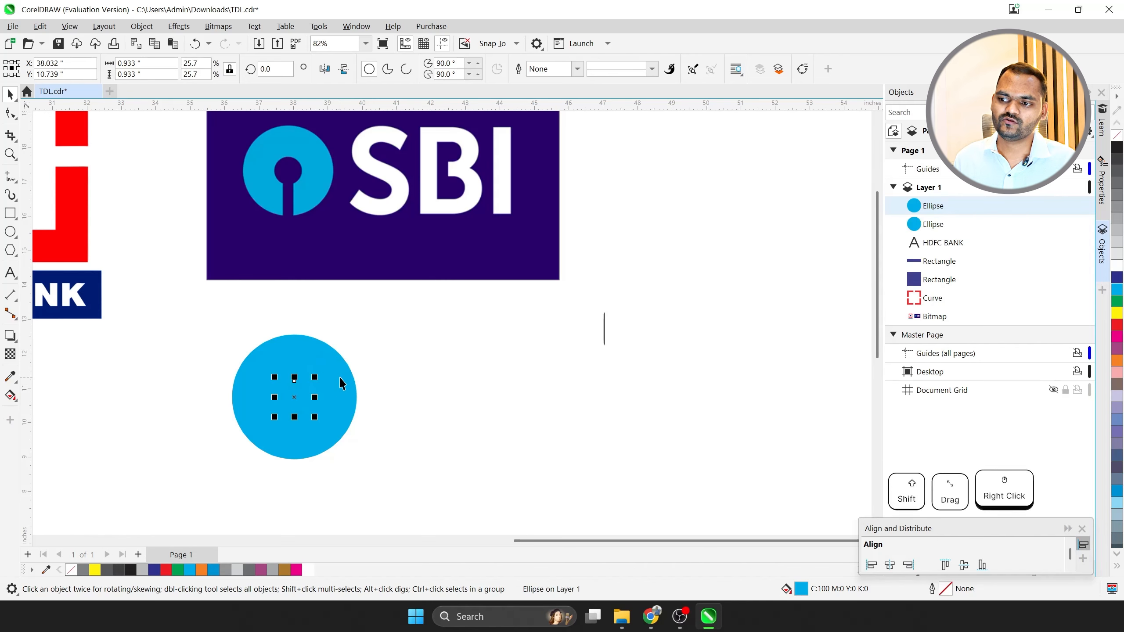
pyautogui.click(1119, 207)
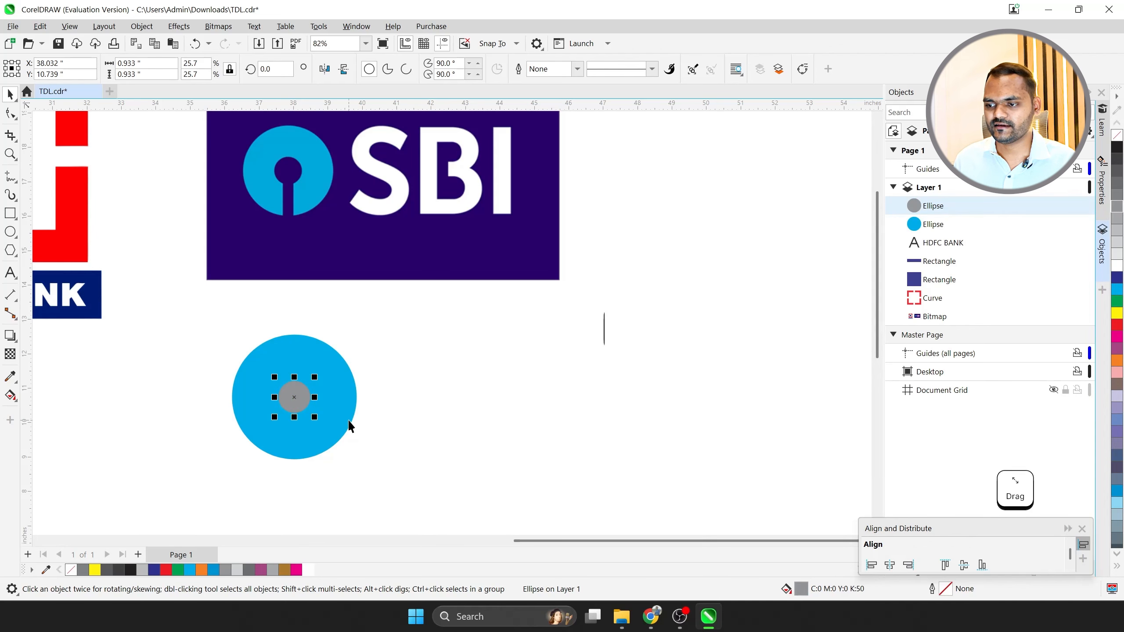
# Subtract the small grey circle from the cyan circle to cut a round hole in its centre.
pyautogui.keyDown('shift'); pyautogui.click(338, 379); pyautogui.keyUp('shift')
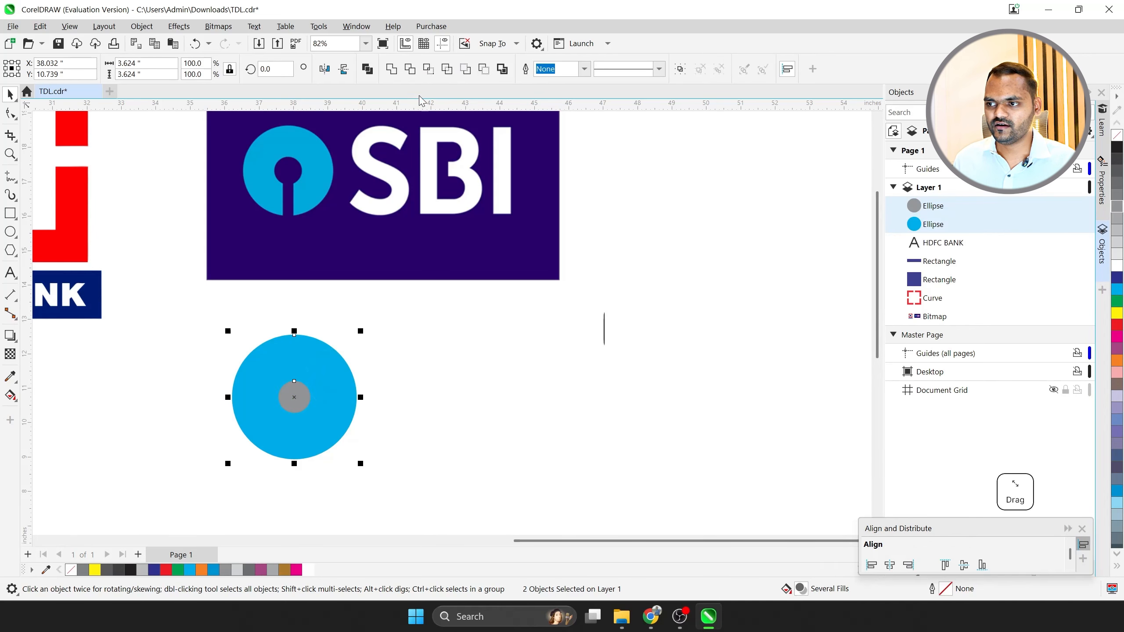
pyautogui.click(485, 71)
pyautogui.moveTo(342, 400); pyautogui.dragTo(384, 286)
pyautogui.hotkey('ctrl', 'z')
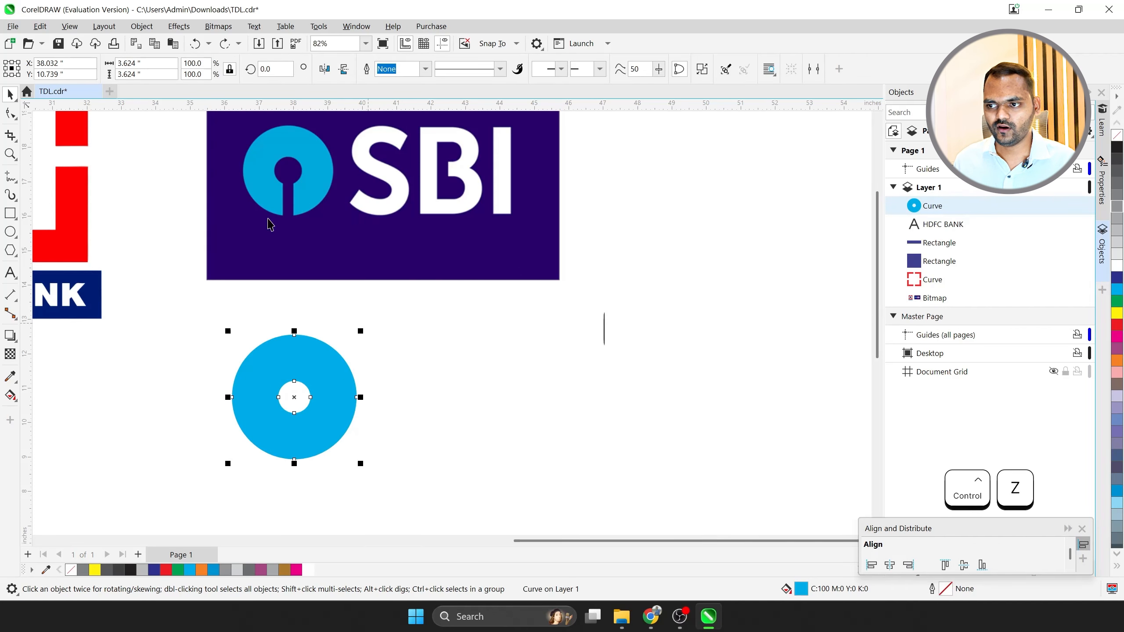
# Draw a narrow vertical rectangle about 0.29 by 1.95 inches from the ring's hole down past its lower edge.
pyautogui.click(11, 213)
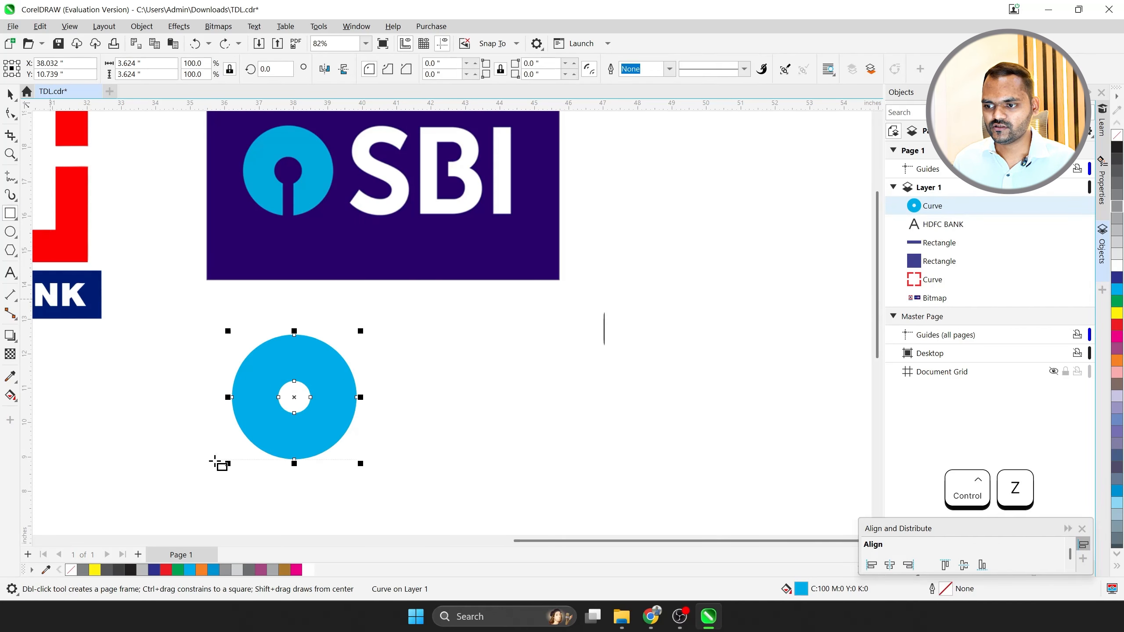
pyautogui.scroll(2, 222, 460)
pyautogui.moveTo(343, 348); pyautogui.dragTo(367, 485)
pyautogui.hotkey('ctrl', 'space')
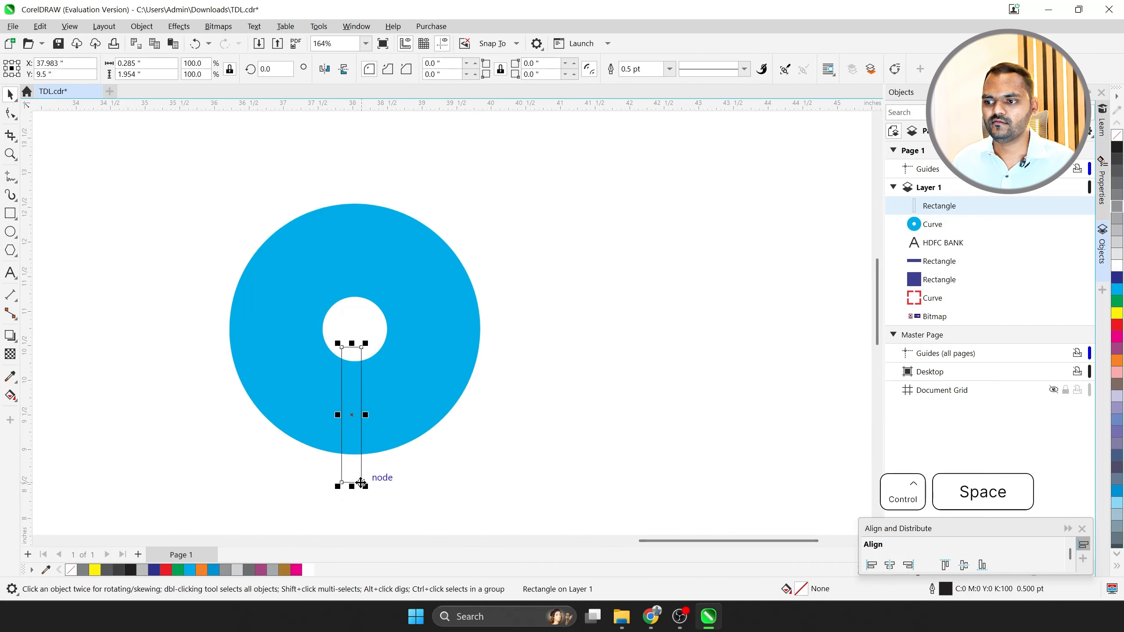
# Centre the narrow vertical rectangle horizontally on the cyan ring.
pyautogui.scroll(-2, 322, 266)
pyautogui.scroll(2, 322, 266)
pyautogui.scroll(-2, 283, 226)
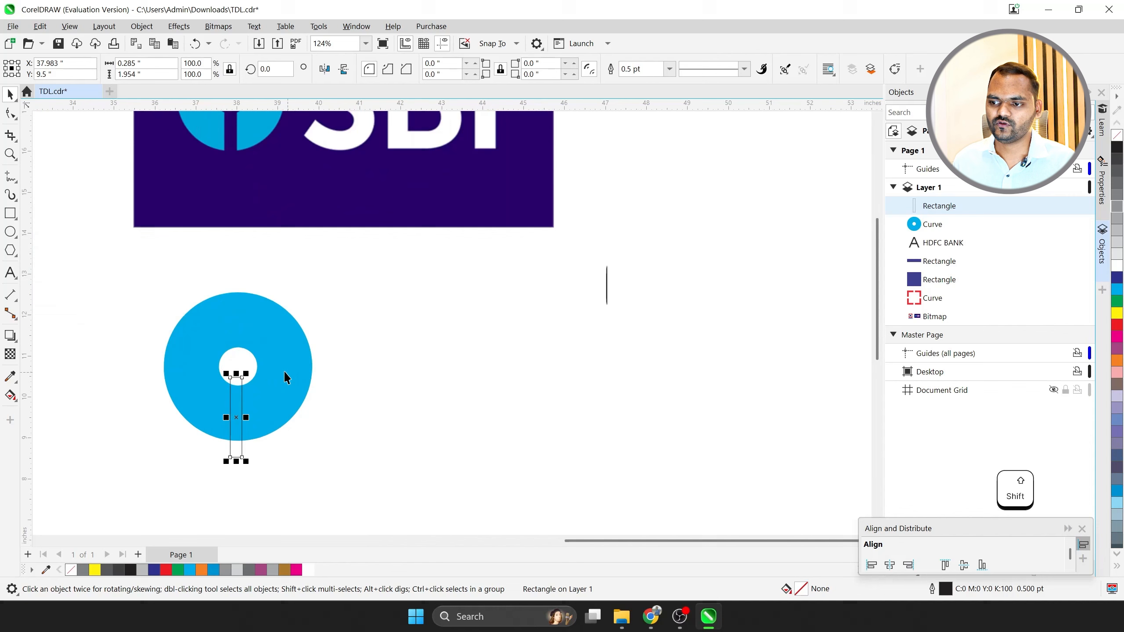
pyautogui.keyDown('shift'); pyautogui.click(282, 370); pyautogui.keyUp('shift')
pyautogui.click(371, 431)
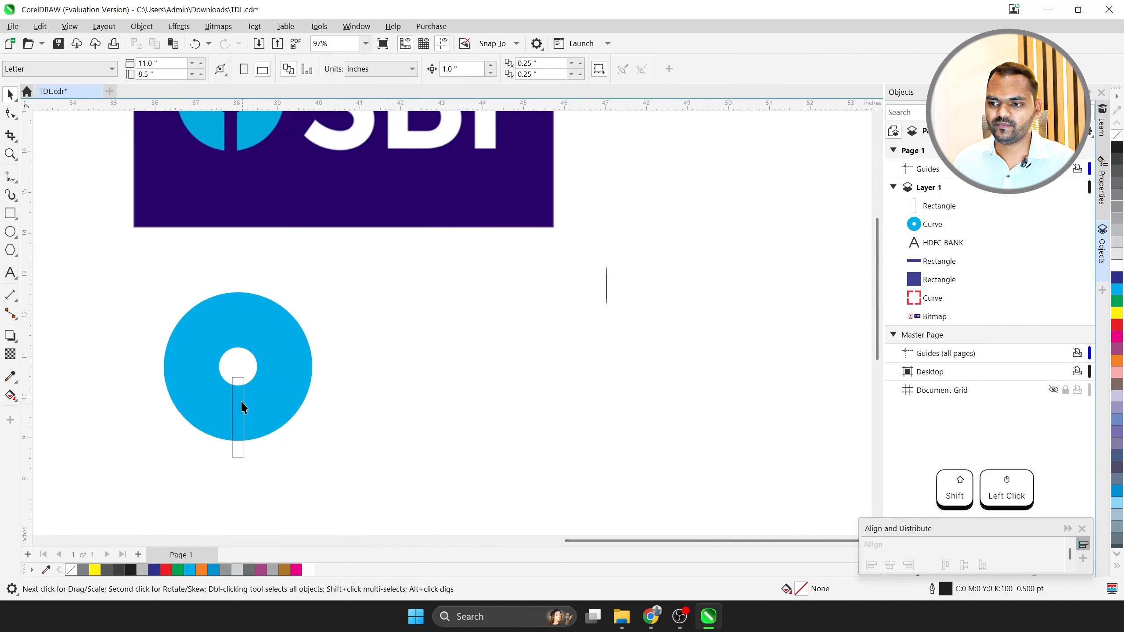
# Fill the narrow rectangle with 30% black and remove its outline.
pyautogui.click(244, 405)
pyautogui.click(1116, 229)
pyautogui.click(653, 69)
pyautogui.hotkey('ctrl', 'a')
pyautogui.write('0')
pyautogui.press('Return')
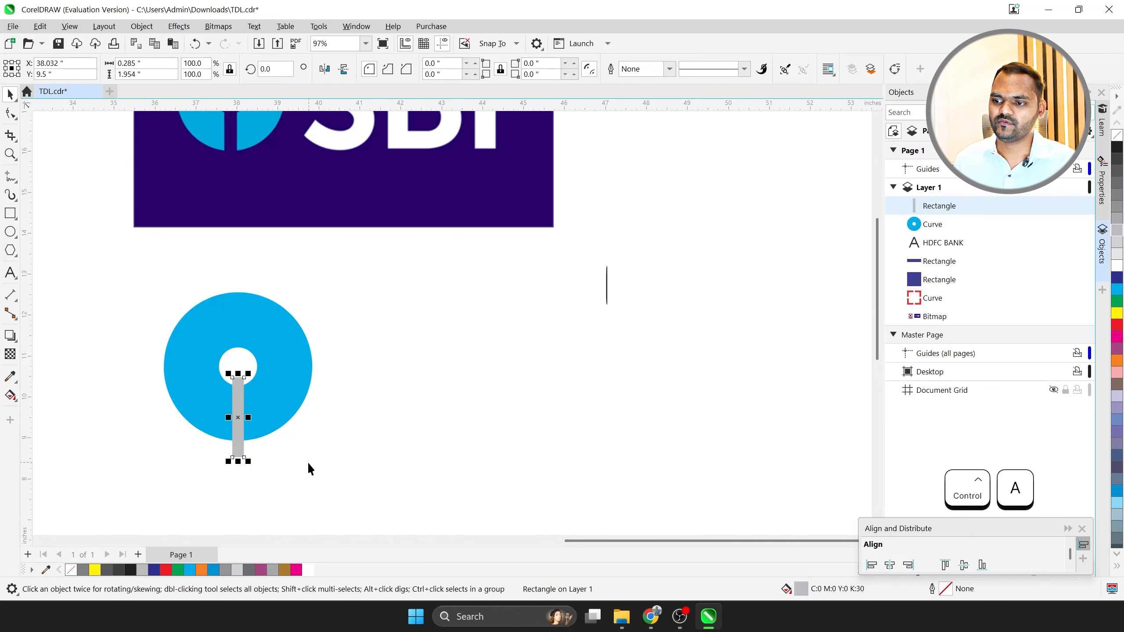
pyautogui.moveTo(308, 462); pyautogui.dragTo(229, 402)
pyautogui.click(288, 476)
# Widen the grey rectangle symmetrically about its centre to about 0.32 inches.
pyautogui.scroll(1, 230, 439)
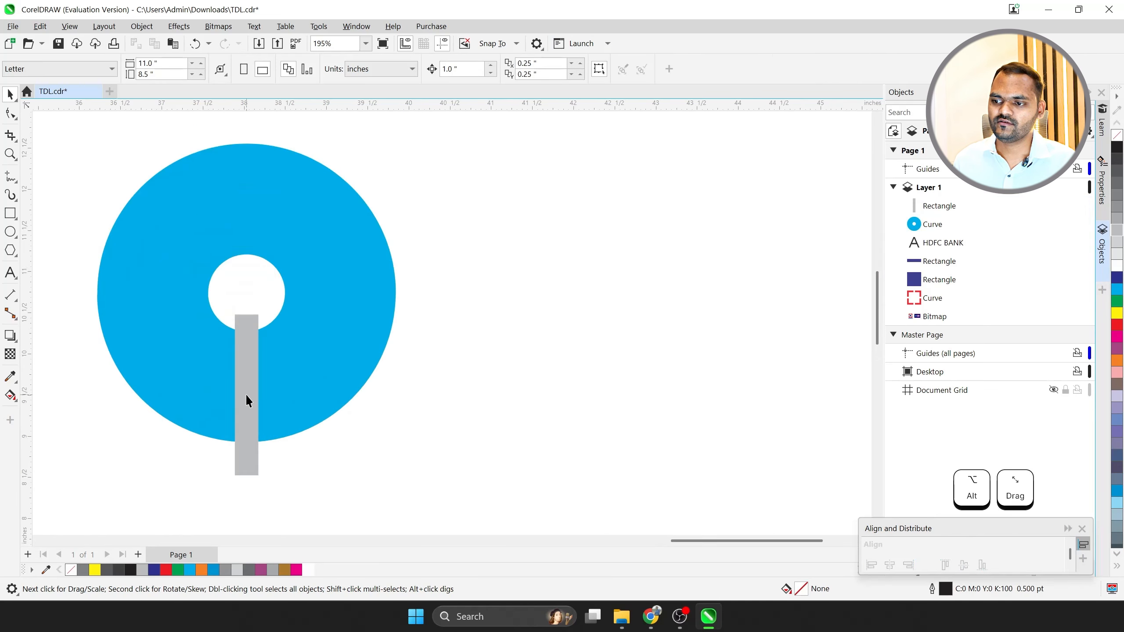
pyautogui.click(246, 400)
pyautogui.scroll(2, 246, 401)
pyautogui.moveTo(275, 394)
pyautogui.mouseDown()
pyautogui.moveTo(287, 401)
pyautogui.moveTo(278, 394)
pyautogui.mouseUp()
pyautogui.scroll(-1, 271, 401)
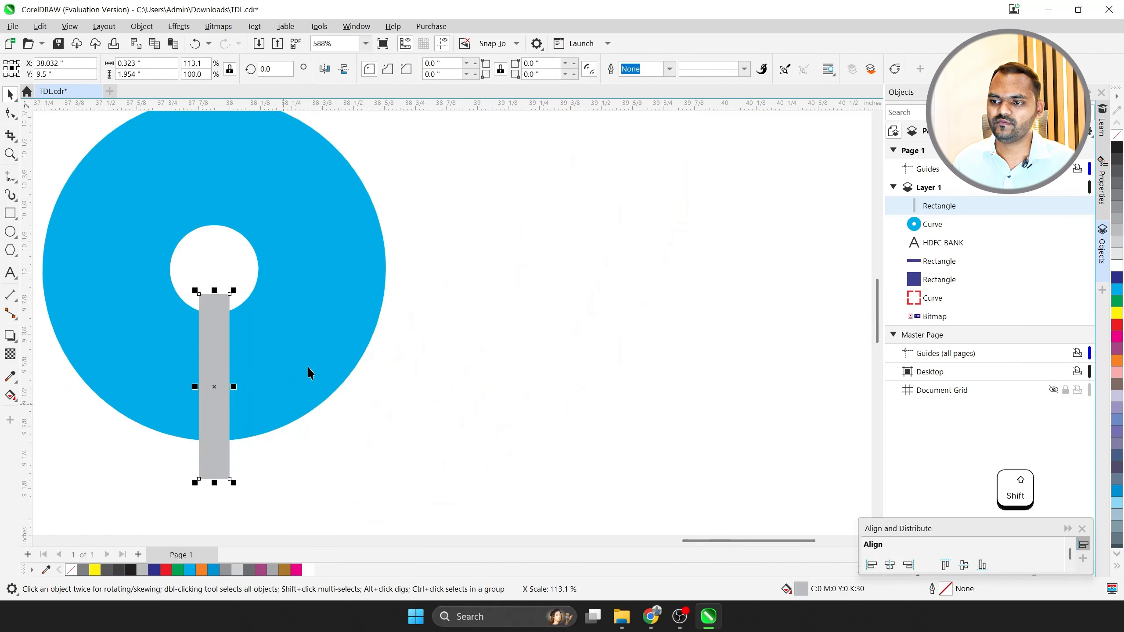
# Subtract the grey rectangle from the cyan ring to cut a slot from the hole through its lower edge.
pyautogui.keyDown('shift'); pyautogui.click(308, 368); pyautogui.keyUp('shift')
pyautogui.scroll(-3, 256, 327)
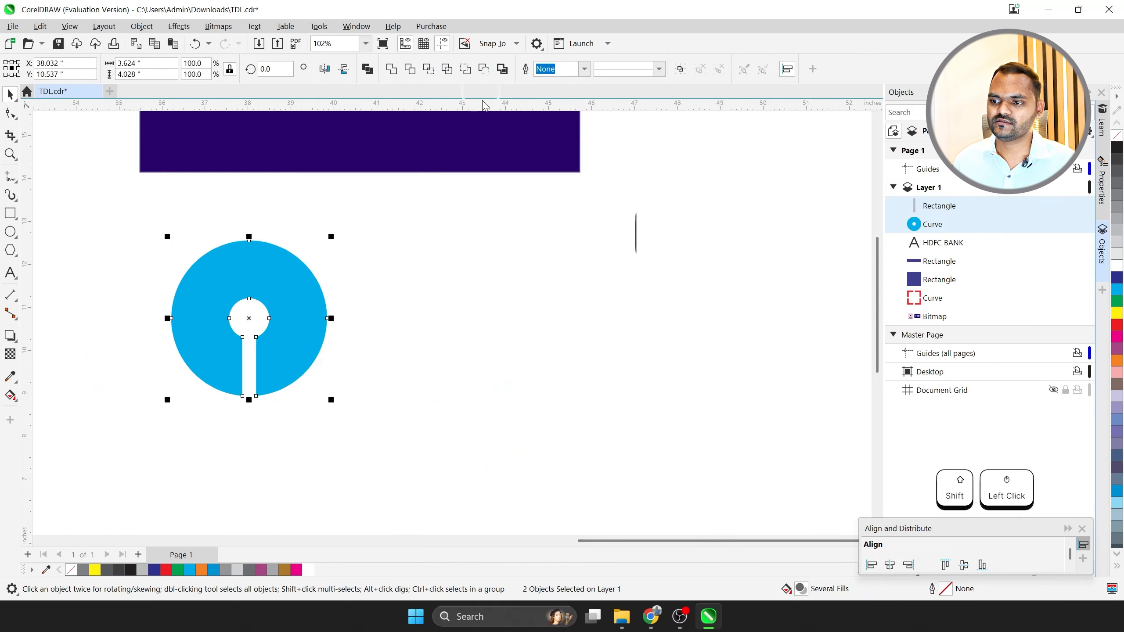
pyautogui.click(366, 380)
pyautogui.scroll(-1, 333, 388)
# Move the finished cyan keyhole symbol up and slightly left, just beneath the reference SBI logo.
pyautogui.click(307, 354)
pyautogui.click(300, 223)
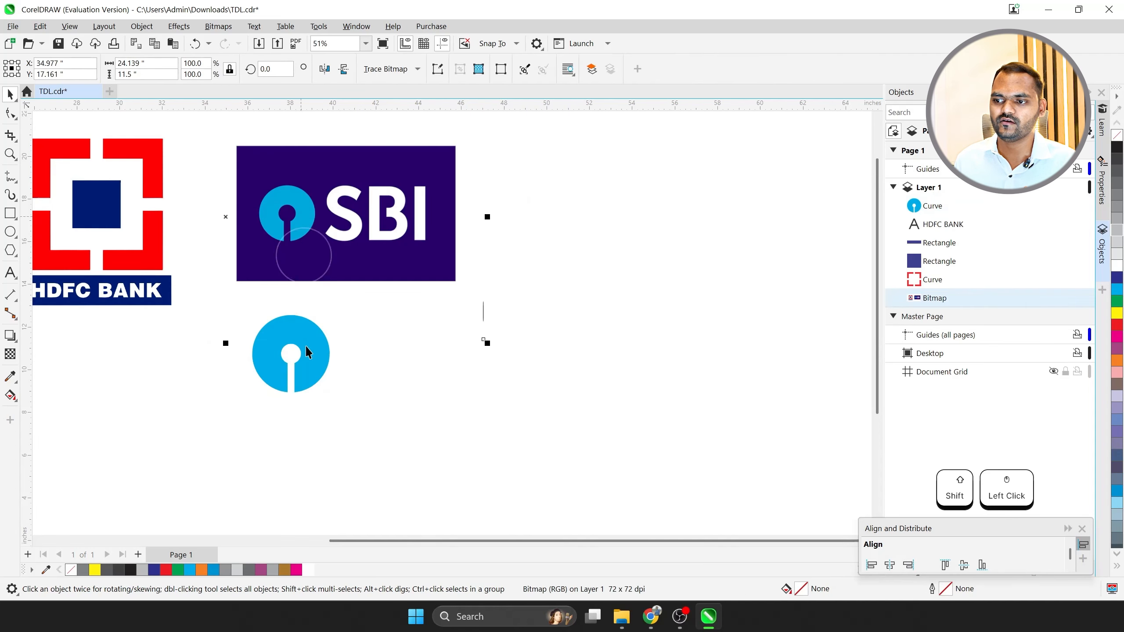
pyautogui.click(307, 352)
pyautogui.scroll(1, 308, 353)
pyautogui.scroll(-2, 98, 299)
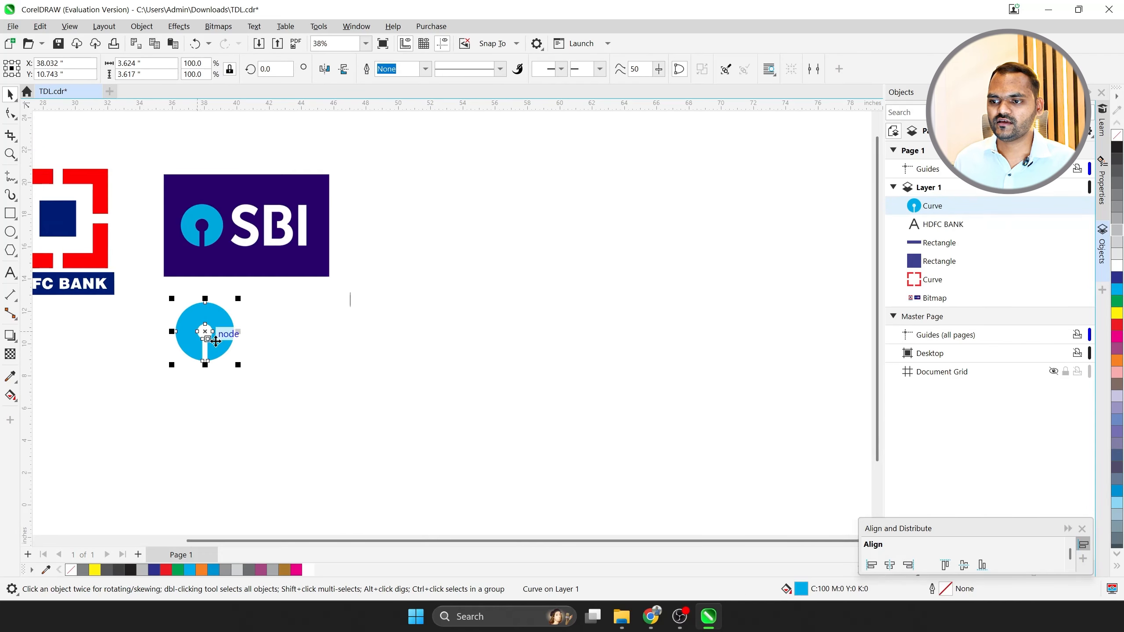
pyautogui.scroll(1, 224, 343)
pyautogui.moveTo(225, 330); pyautogui.dragTo(213, 312)
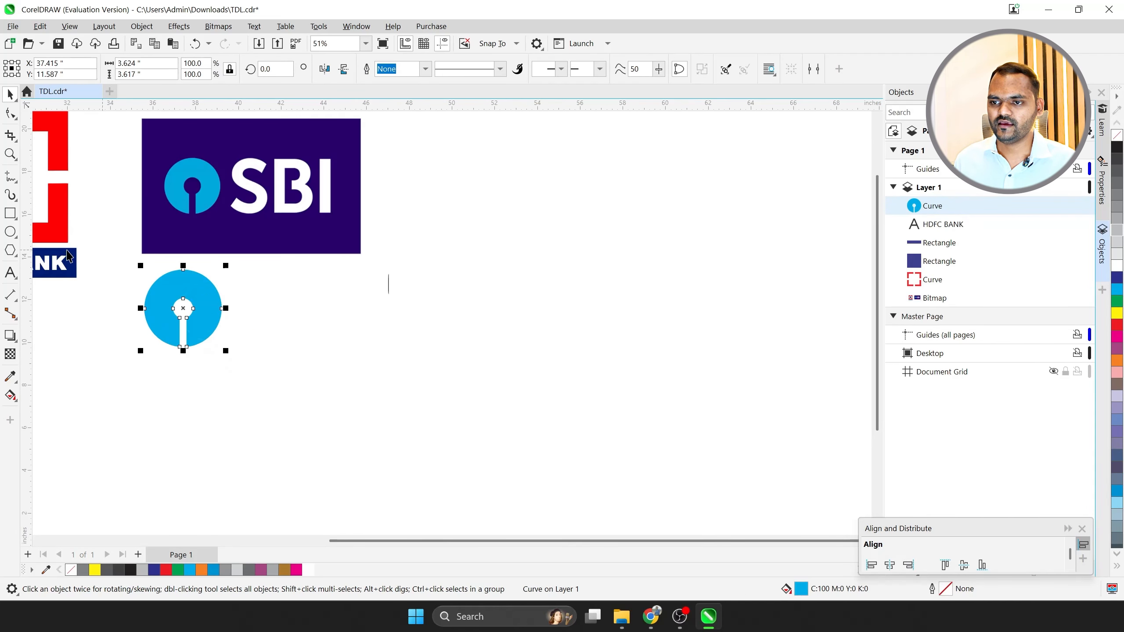
# Add the text "SBI" in Arial to the right of the cyan symbol.
pyautogui.click(10, 273)
pyautogui.click(248, 305)
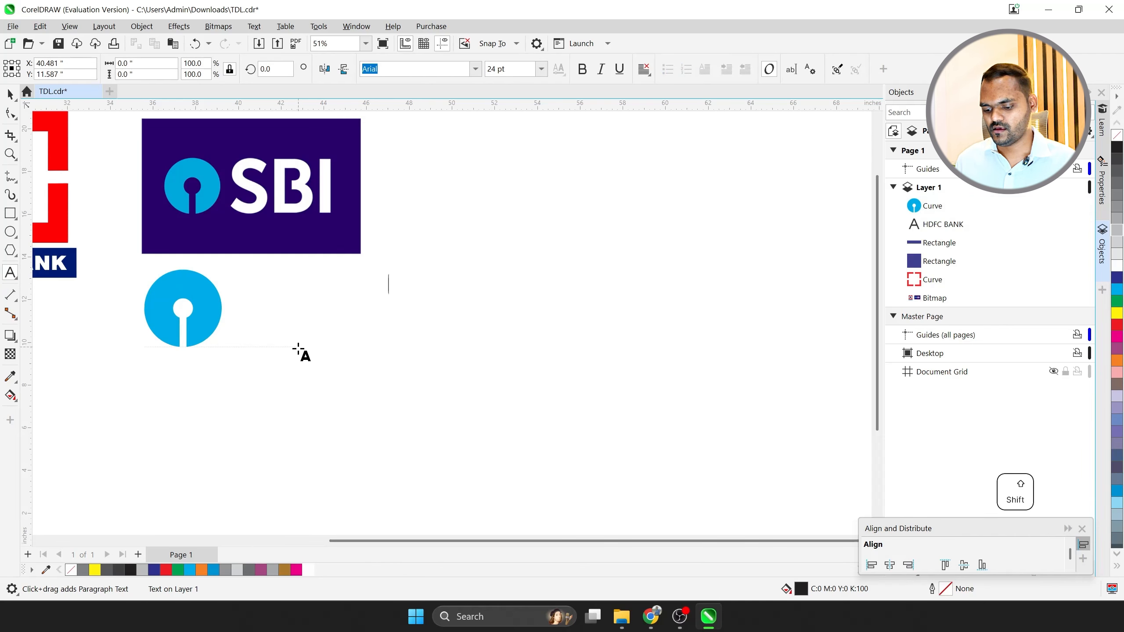
pyautogui.write('SBI')
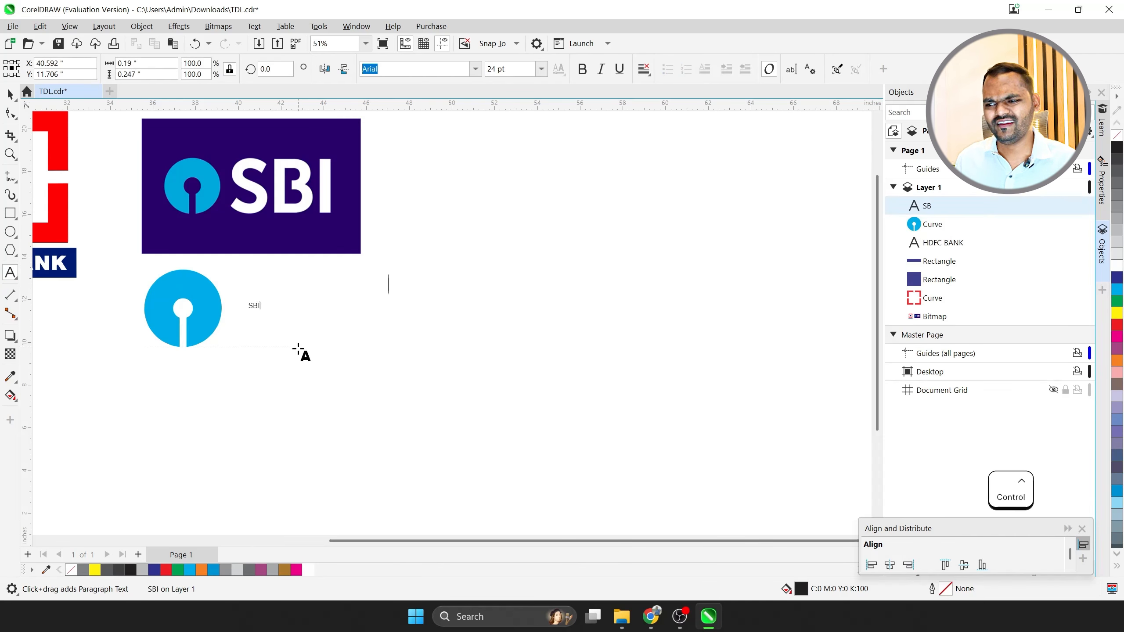
pyautogui.hotkey('ctrl', 'space')
# Enlarge the SBI text to about 249 pt and place it beside the symbol, vertically centred on it.
pyautogui.moveTo(264, 315); pyautogui.dragTo(377, 371)
pyautogui.scroll(2, 288, 319)
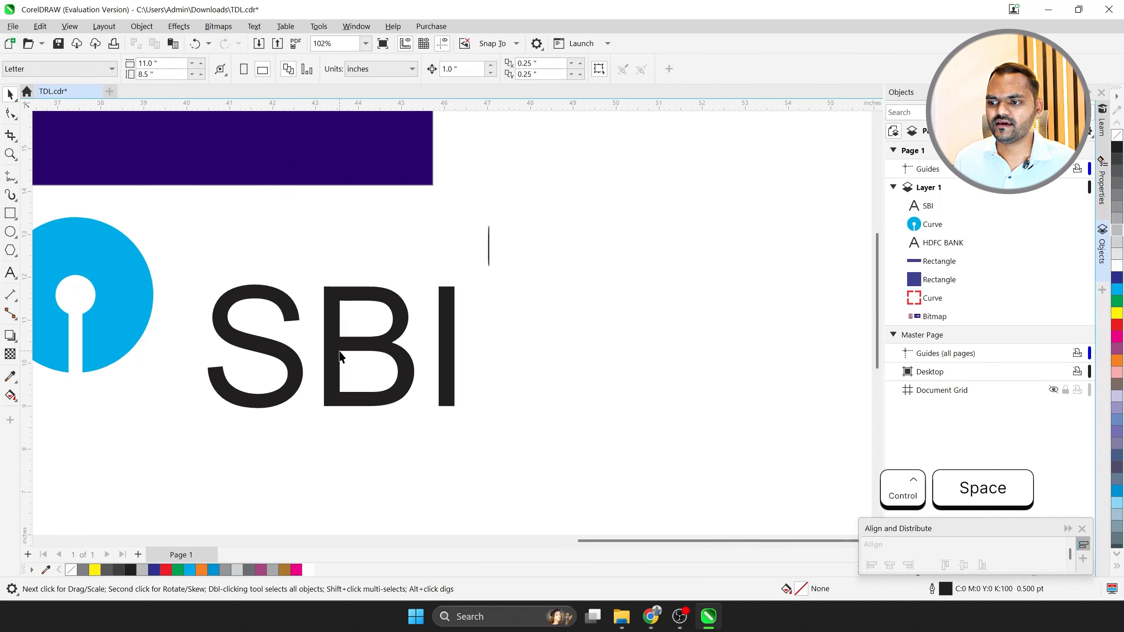
pyautogui.moveTo(459, 413); pyautogui.dragTo(427, 398)
pyautogui.moveTo(269, 342); pyautogui.dragTo(239, 298)
pyautogui.scroll(-3, 238, 296)
pyautogui.scroll(2, 176, 296)
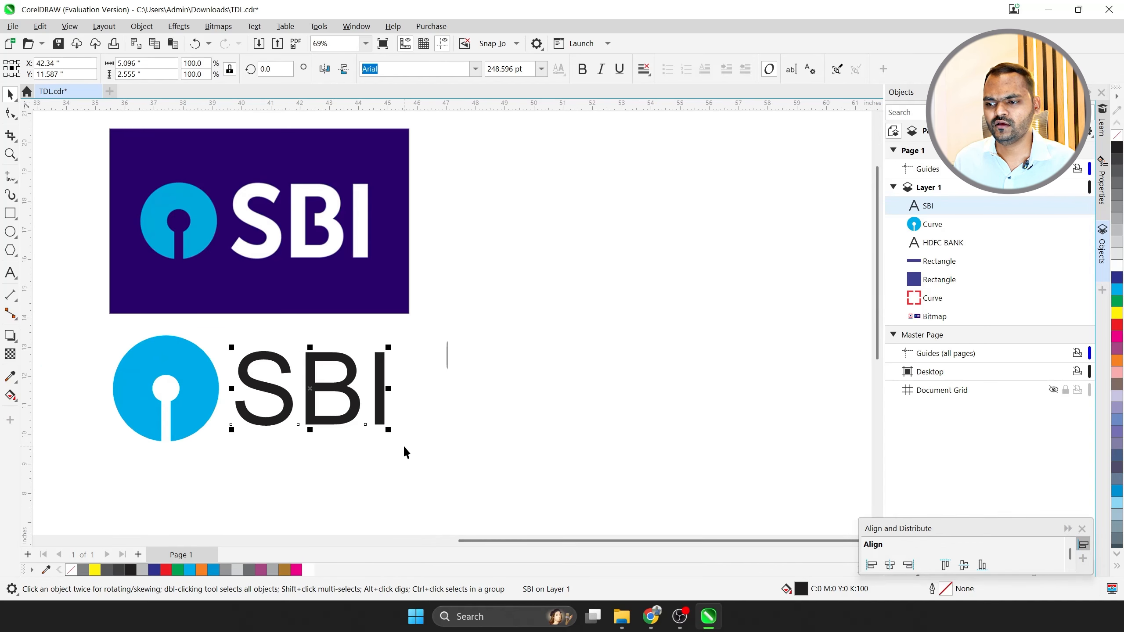
# Make the SBI text bold and enlarge it from its centre to about 307 pt.
pyautogui.click(583, 68)
pyautogui.scroll(1, 288, 418)
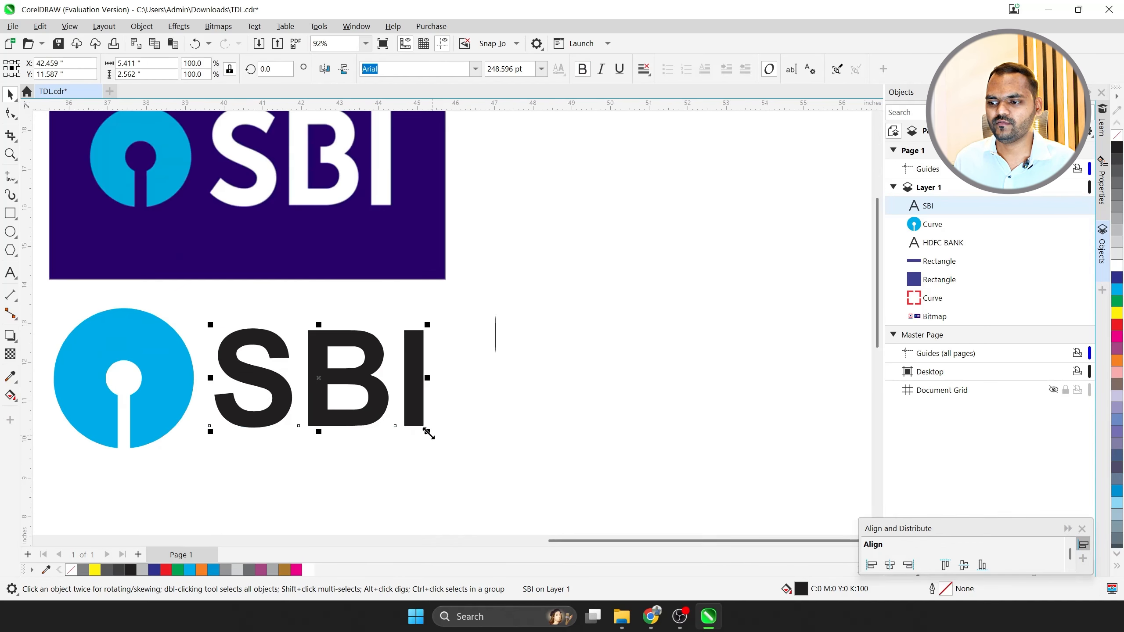
pyautogui.moveTo(426, 432); pyautogui.dragTo(441, 460)
pyautogui.scroll(2, 265, 376)
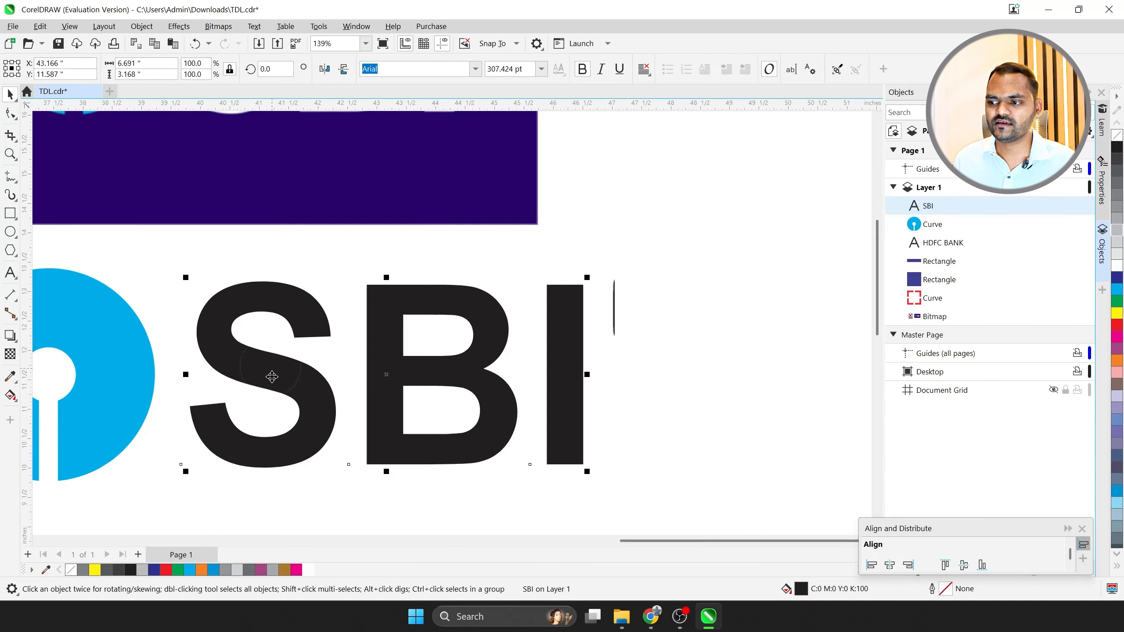
pyautogui.scroll(-4, 270, 374)
pyautogui.click(384, 286)
pyautogui.scroll(-2, 357, 355)
pyautogui.scroll(1, 292, 365)
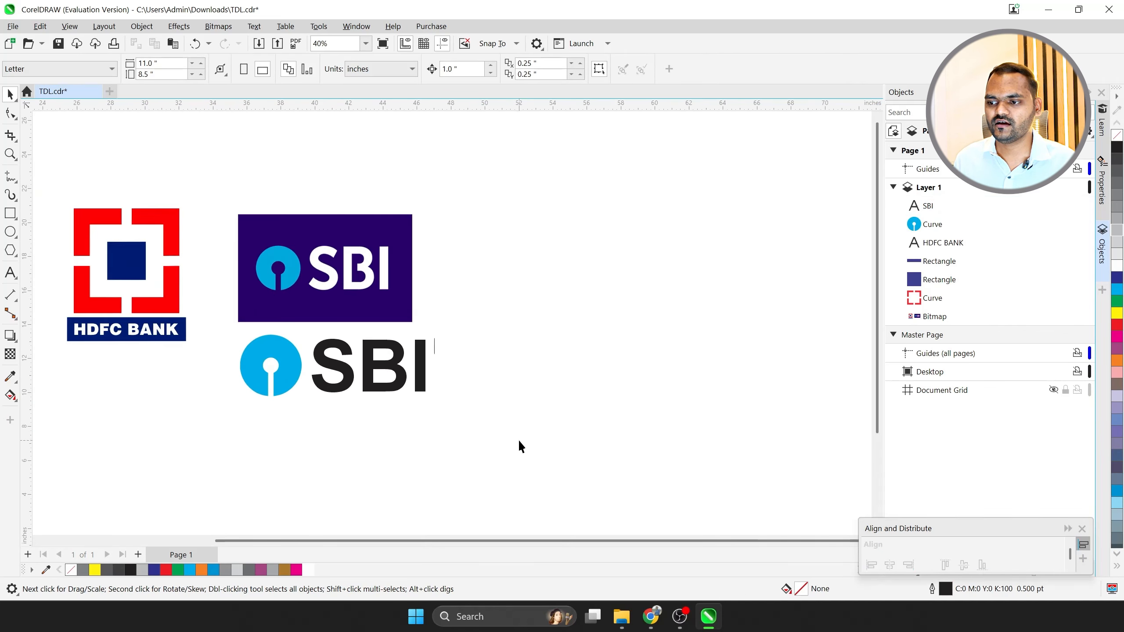
# Move the symbol and SBI text down together and scale them to about 7.35 by 2.44 inches.
pyautogui.scroll(2, 336, 393)
pyautogui.moveTo(266, 366); pyautogui.dragTo(248, 442)
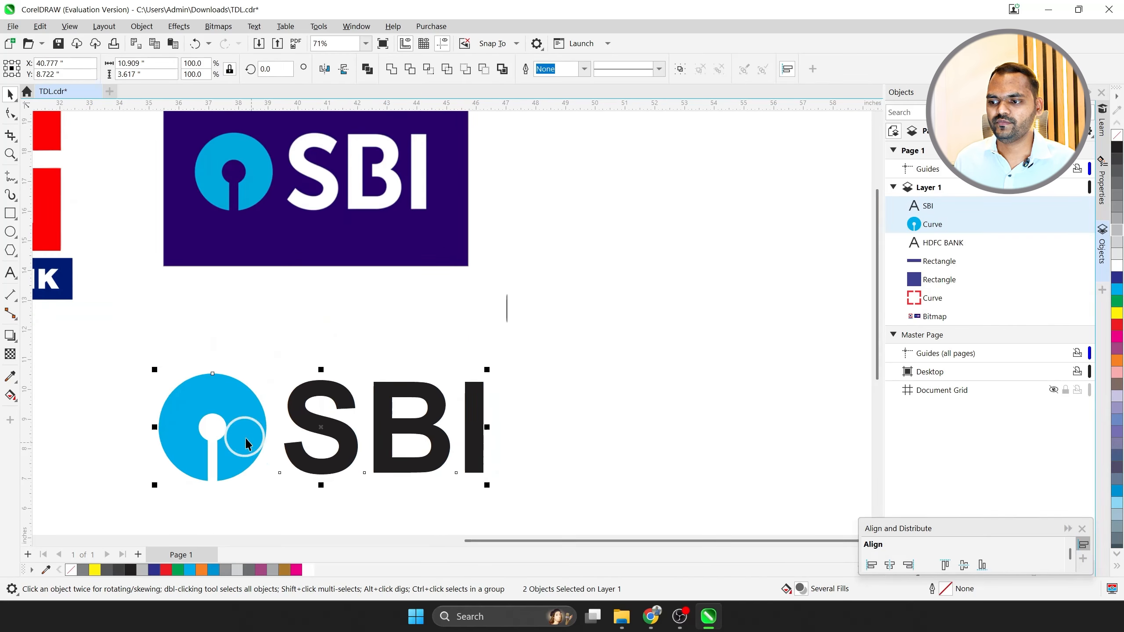
pyautogui.scroll(-2, 329, 310)
pyautogui.scroll(2, 343, 380)
pyautogui.moveTo(463, 421); pyautogui.dragTo(417, 405)
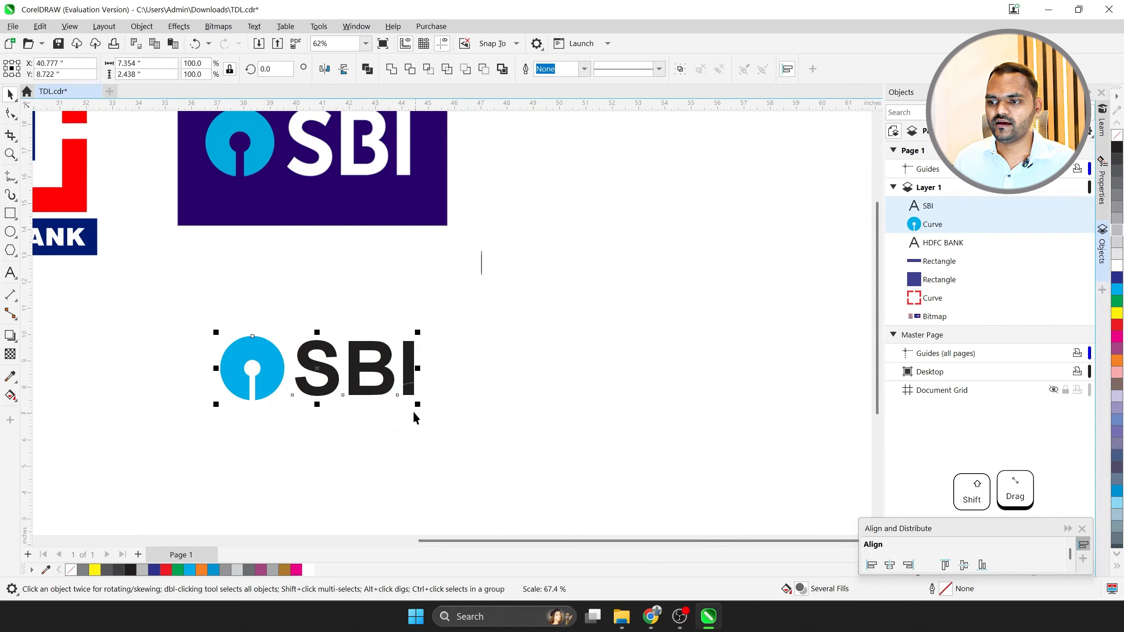
# Add a blue background rectangle about 10.1 by 5.06 inches behind the symbol and SBI text.
pyautogui.press('F6')
pyautogui.moveTo(185, 298); pyautogui.dragTo(451, 430)
pyautogui.hotkey('ctrl', 'space')
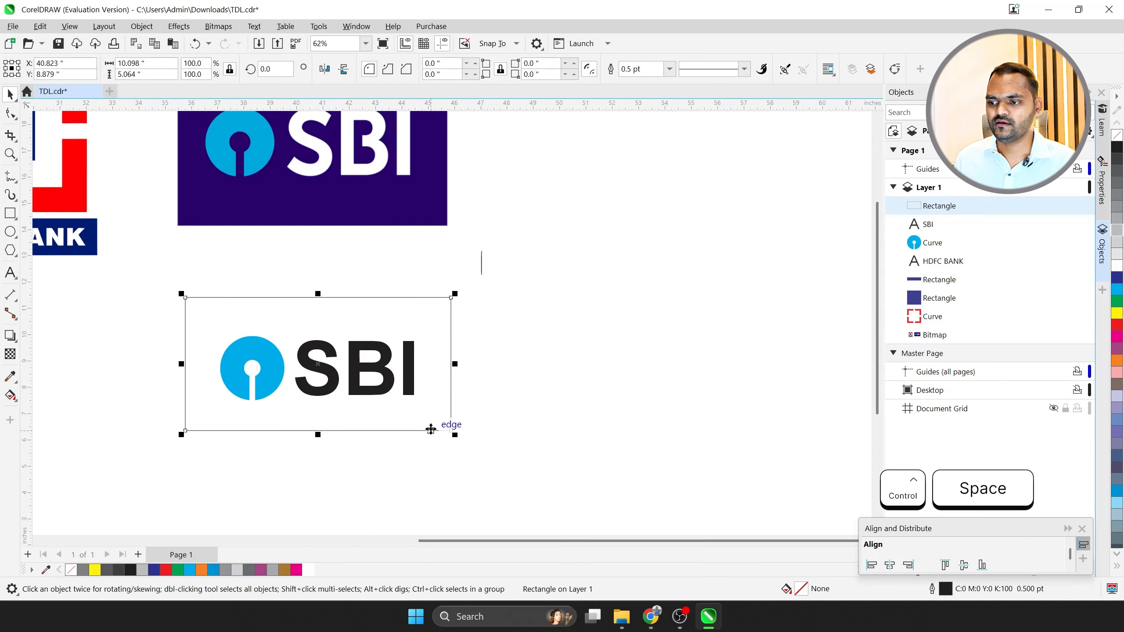
pyautogui.click(154, 570)
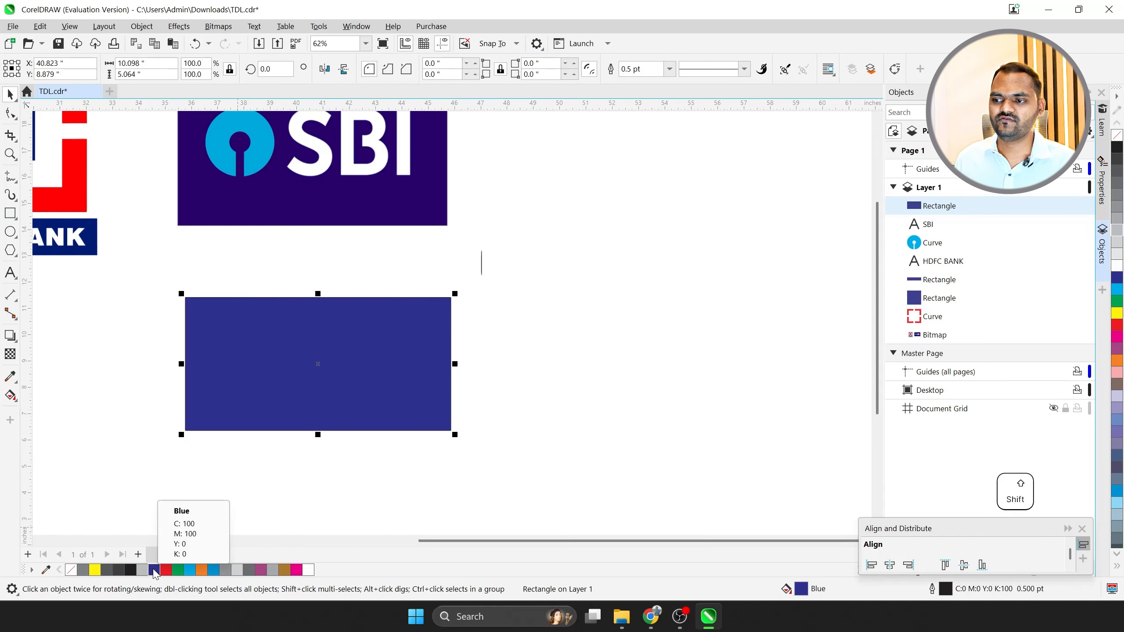
pyautogui.hotkey('shift', 'pagedown')
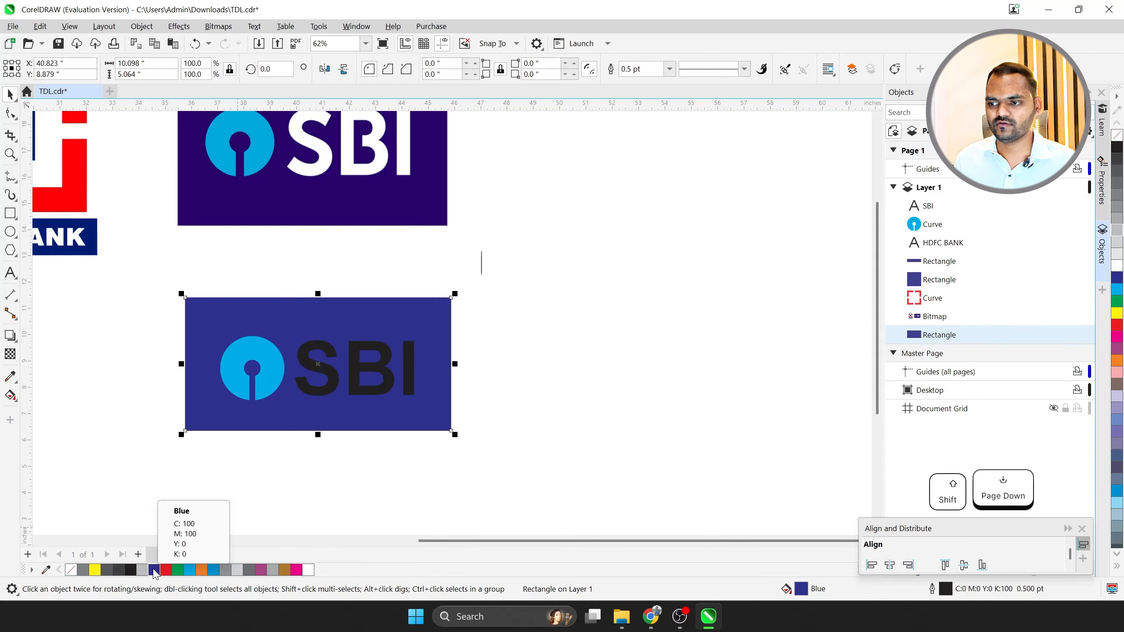
# Fill the SBI text with white.
pyautogui.scroll(2, 389, 353)
pyautogui.moveTo(359, 310); pyautogui.dragTo(364, 316)
pyautogui.keyDown('shift'); pyautogui.click(469, 360); pyautogui.keyUp('shift')
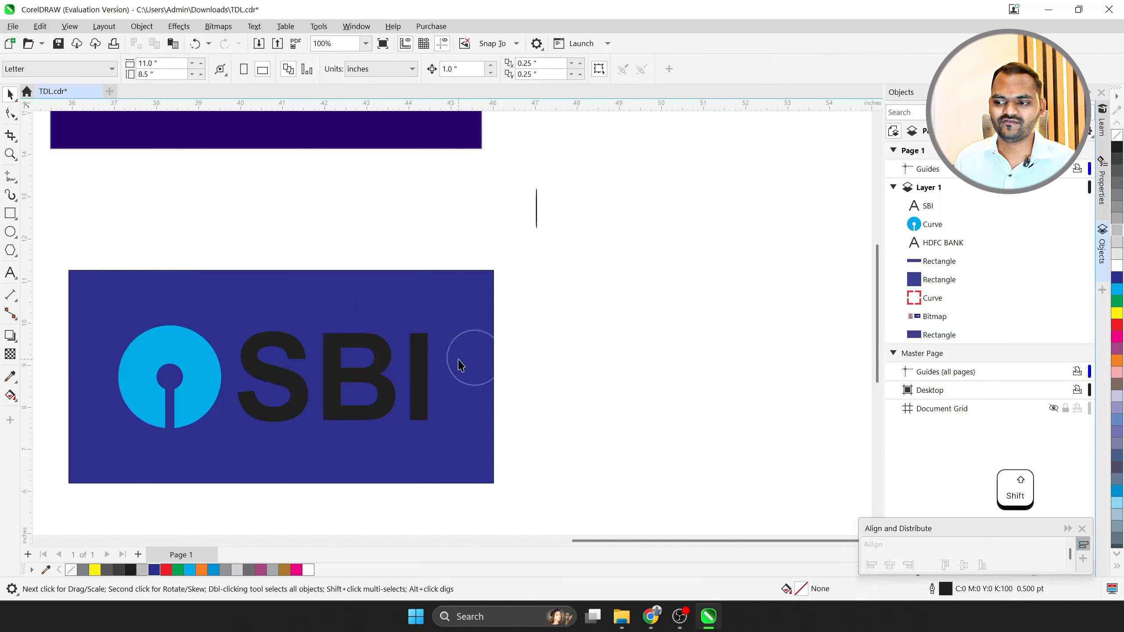
pyautogui.click(415, 362)
pyautogui.click(1118, 264)
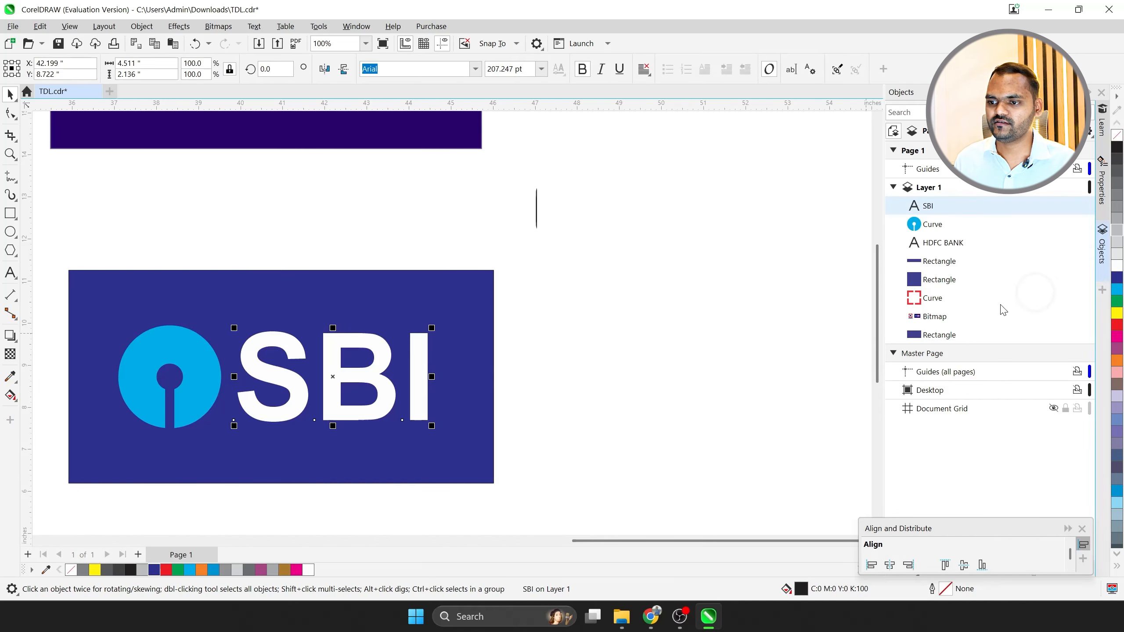
pyautogui.scroll(-3, 570, 393)
pyautogui.click(562, 446)
pyautogui.moveTo(219, 302); pyautogui.dragTo(219, 302)
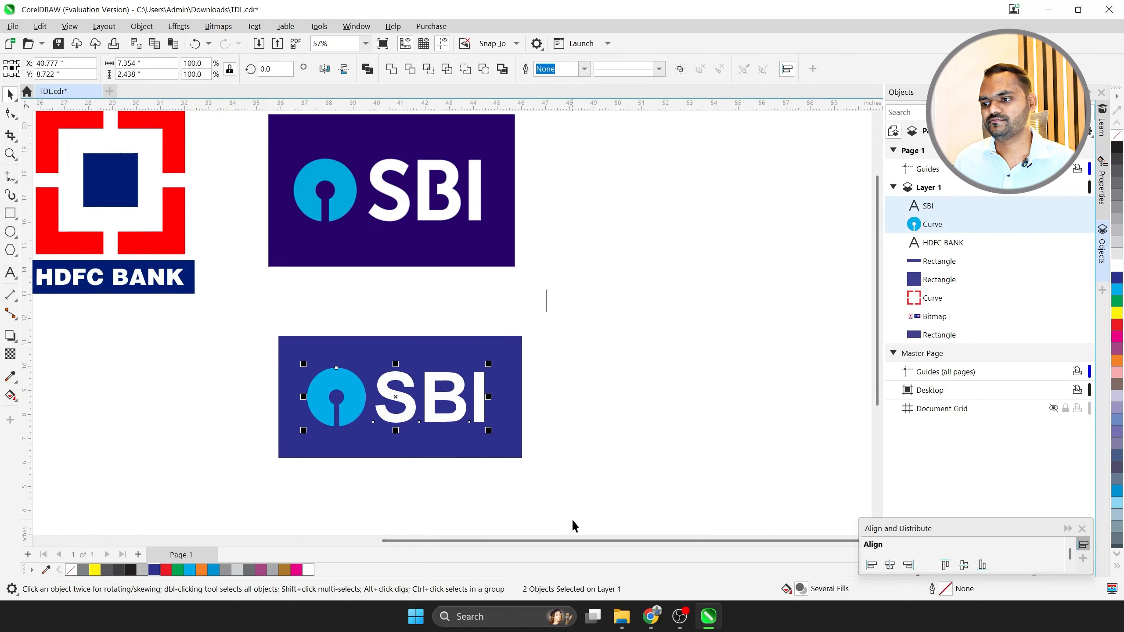
pyautogui.moveTo(428, 380); pyautogui.dragTo(411, 331)
pyautogui.click(648, 460)
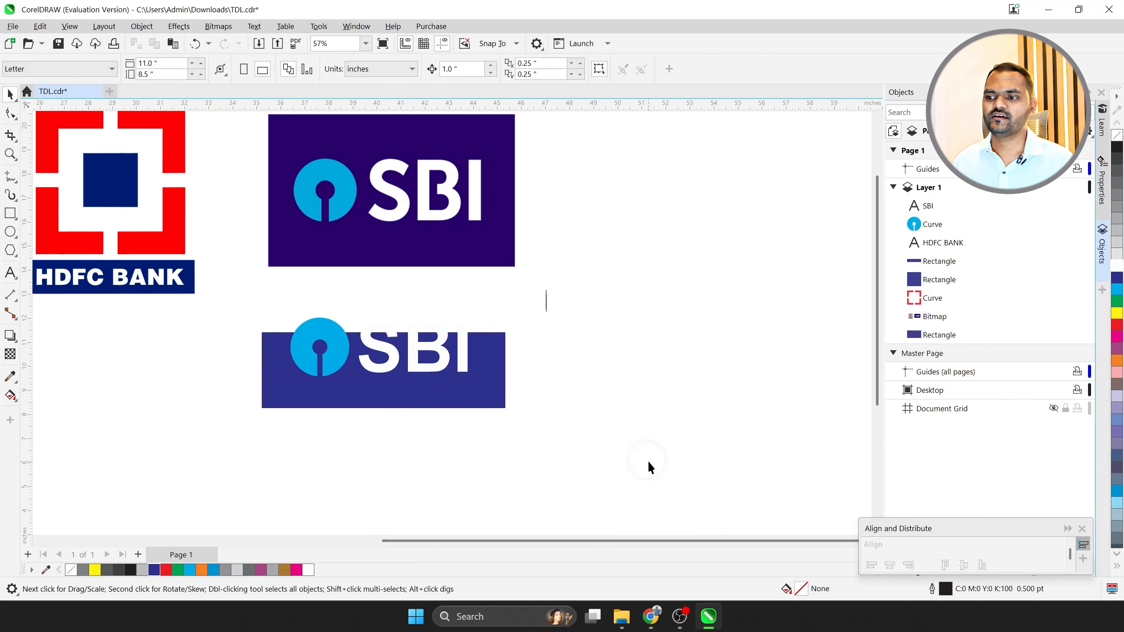
pyautogui.hotkey('ctrl', 'z')
# Move the symbol, SBI text and blue background together down and slightly left, below the reference SBI logo.
pyautogui.moveTo(649, 486); pyautogui.dragTo(132, 304)
pyautogui.scroll(-2, 308, 295)
pyautogui.scroll(1, 354, 354)
pyautogui.moveTo(378, 354); pyautogui.dragTo(372, 377)
pyautogui.scroll(2, 360, 274)
pyautogui.scroll(-1, 368, 246)
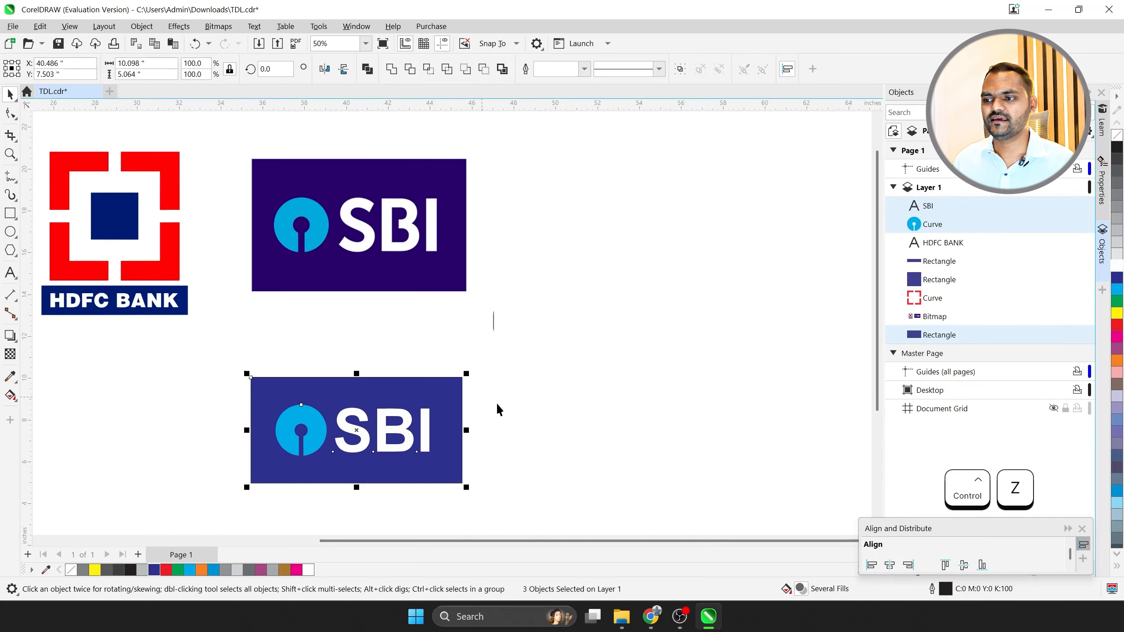
pyautogui.click(481, 396)
pyautogui.scroll(1, 388, 432)
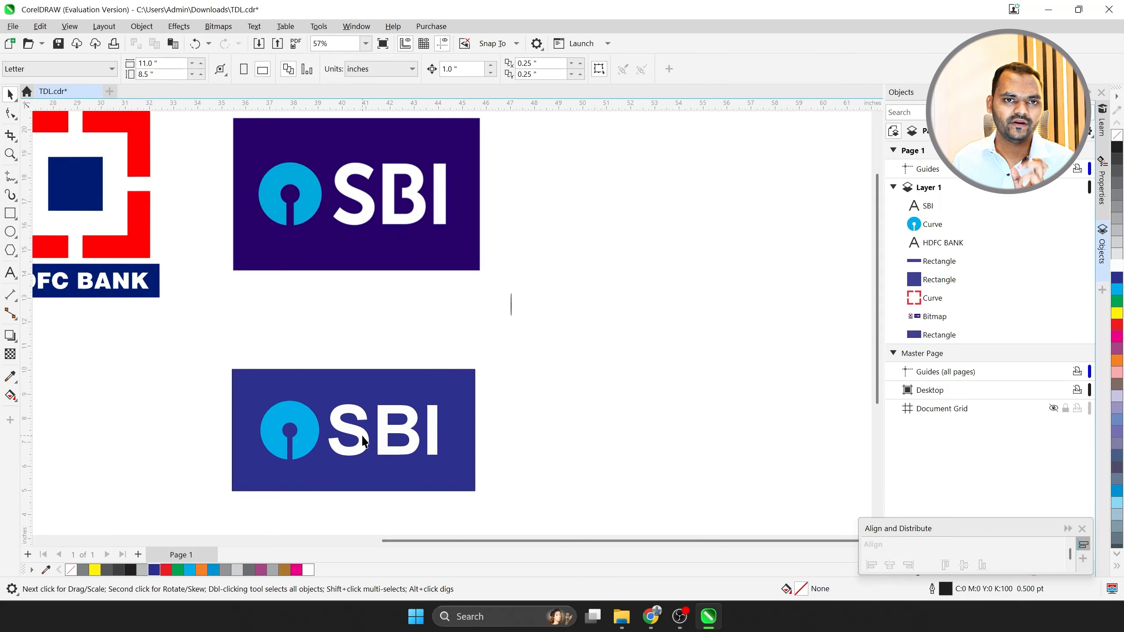
pyautogui.scroll(-3, 235, 365)
pyautogui.scroll(-2, 306, 352)
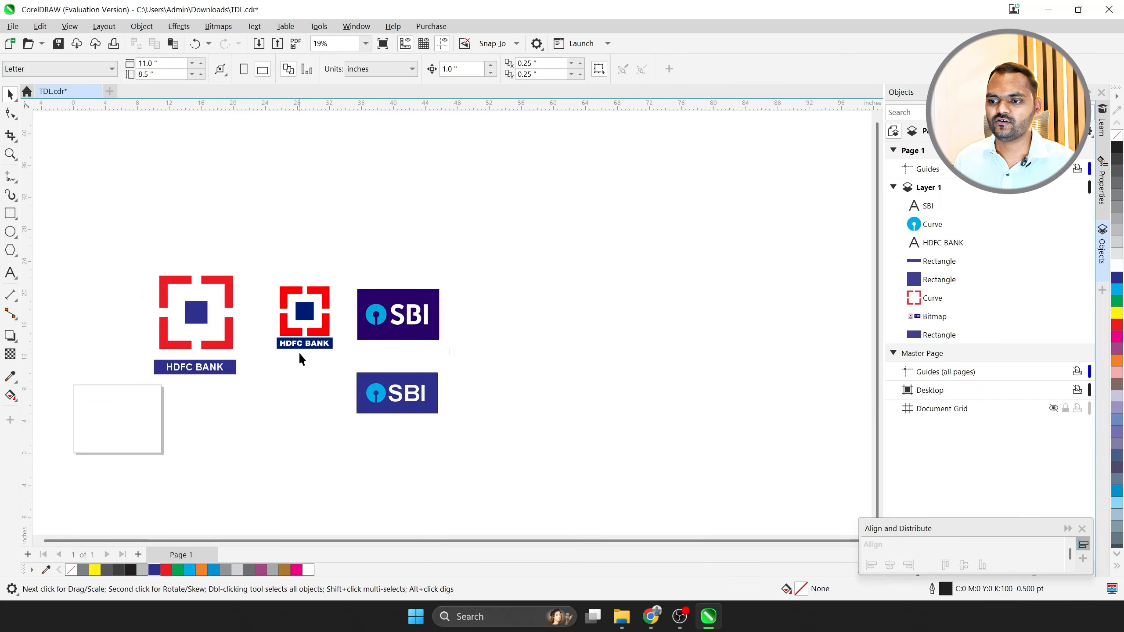
pyautogui.scroll(1, 218, 359)
# Switch to the Chrome browser and search Google Images for "bank logos".
pyautogui.hotkey('alt', 'Tab')
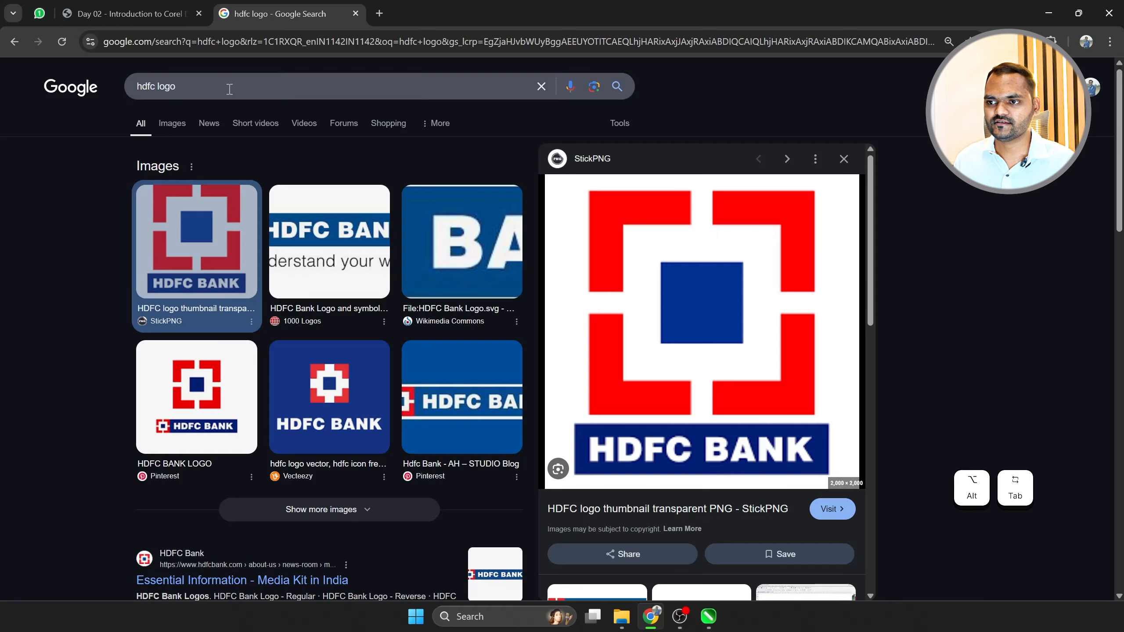
pyautogui.write('bank logos')
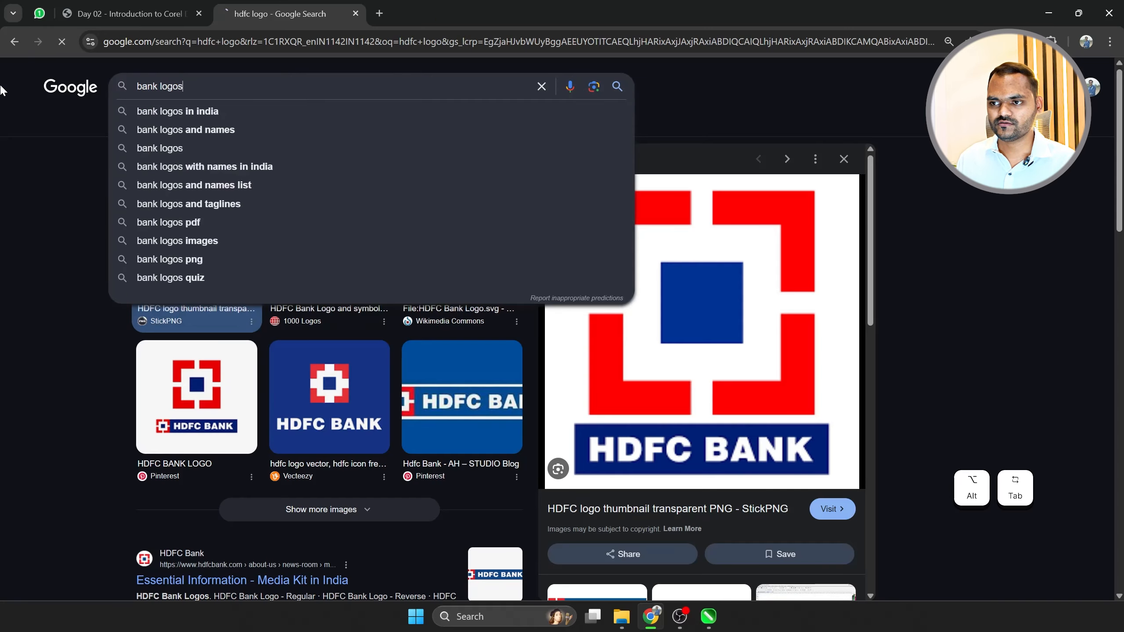
pyautogui.press('Return')
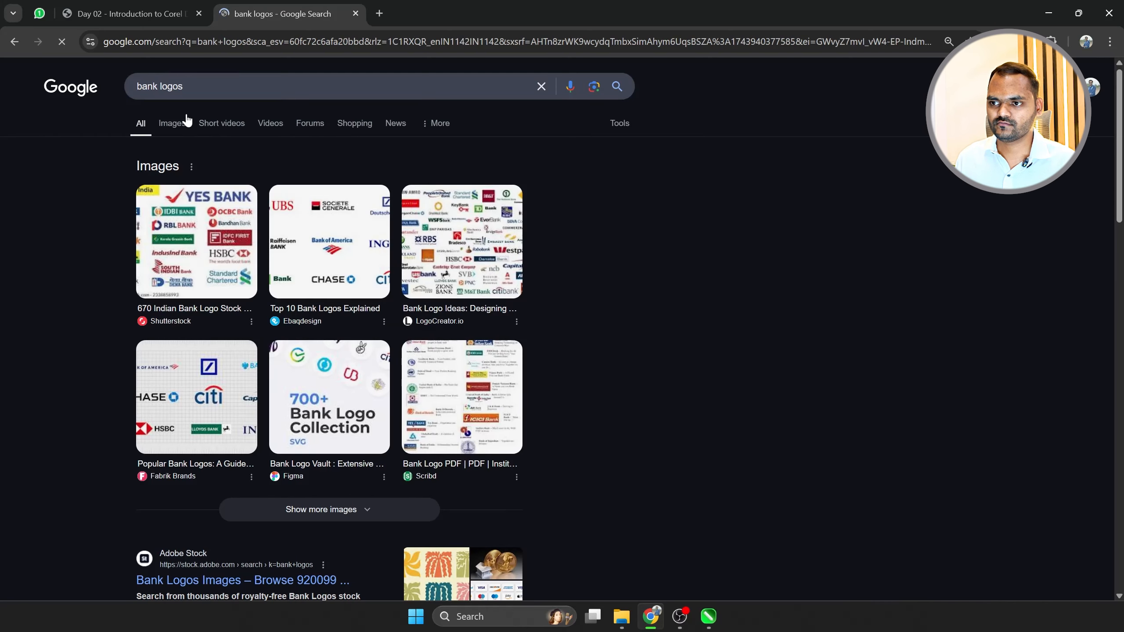
pyautogui.click(173, 124)
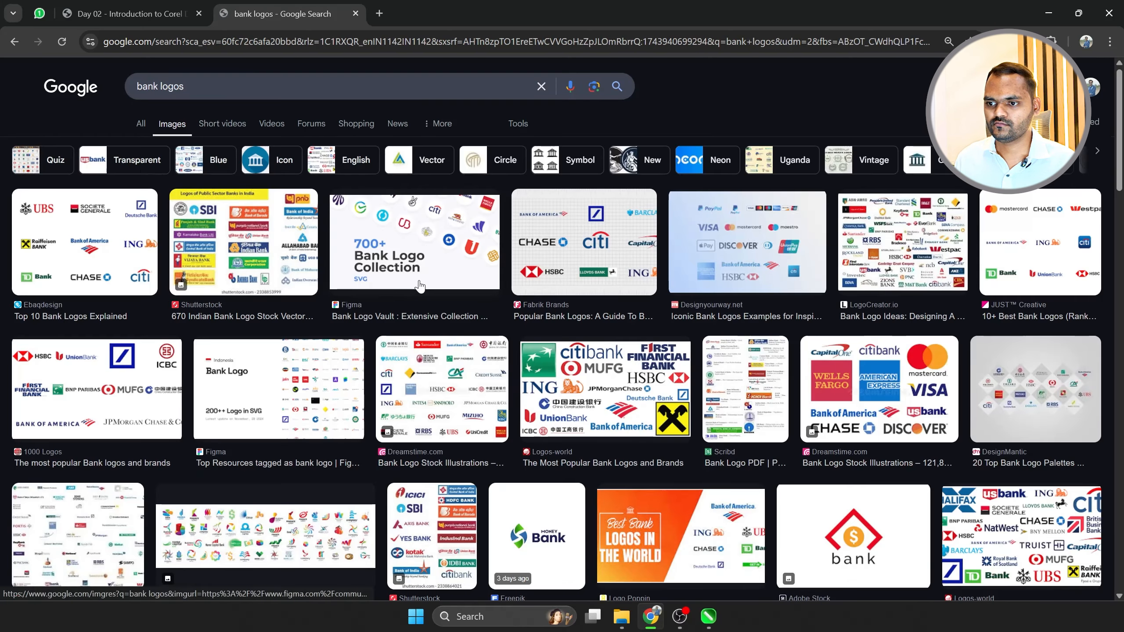
# Browse the bank logo image results, previewing the multi-logo collections and the HSBC, Axis Bank and British Business Bank logos.
pyautogui.click(160, 354)
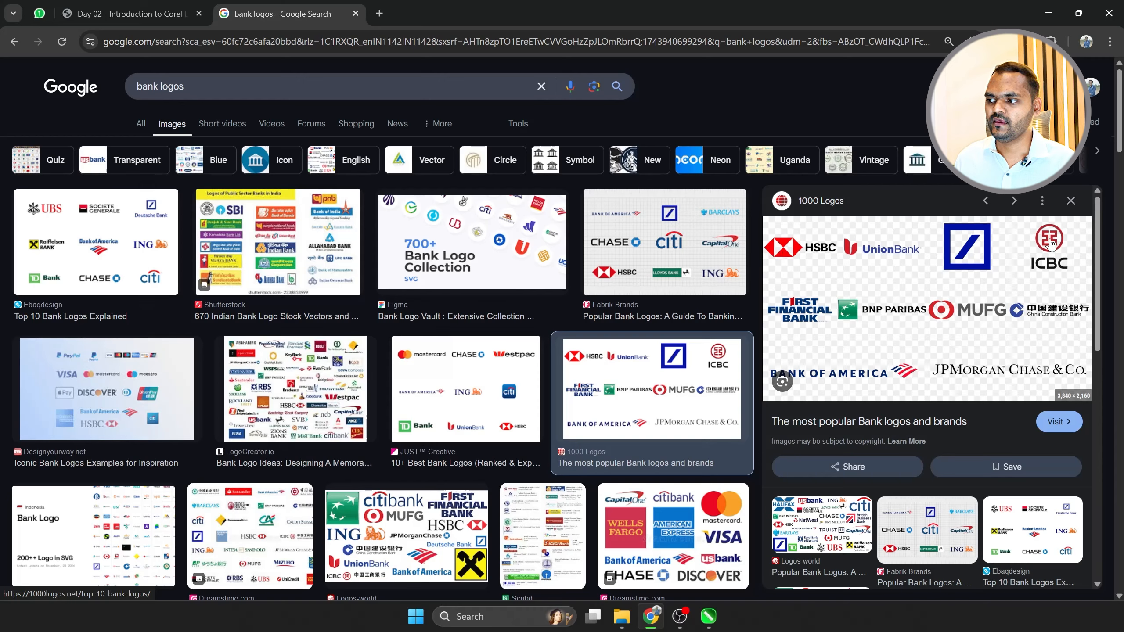
pyautogui.scroll(-3, 641, 399)
pyautogui.click(642, 398)
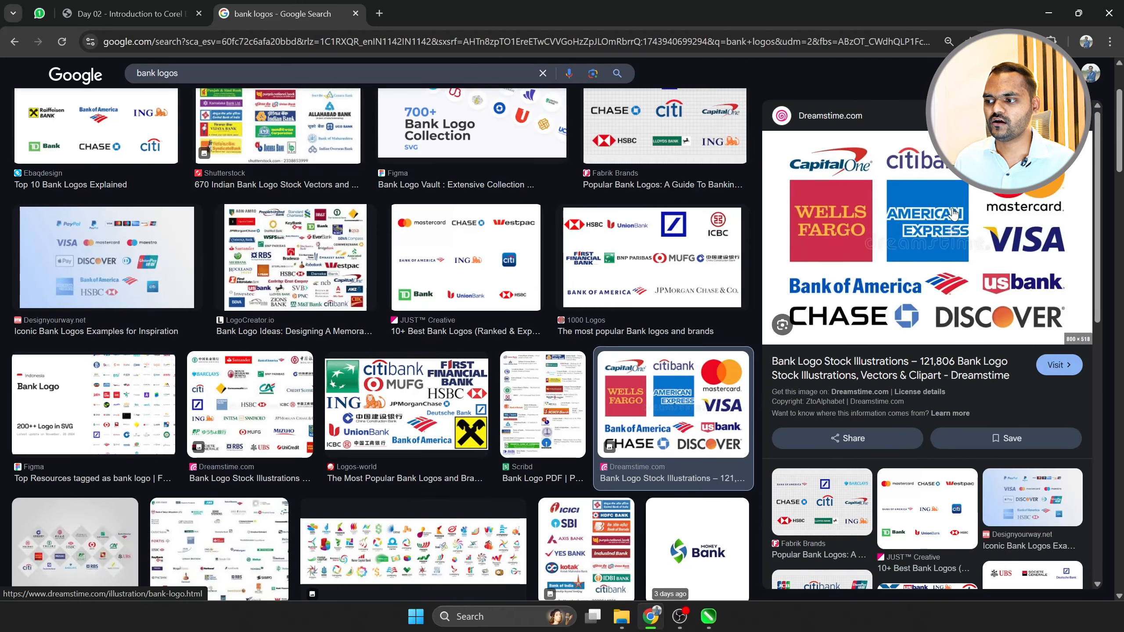
pyautogui.scroll(-10, 177, 385)
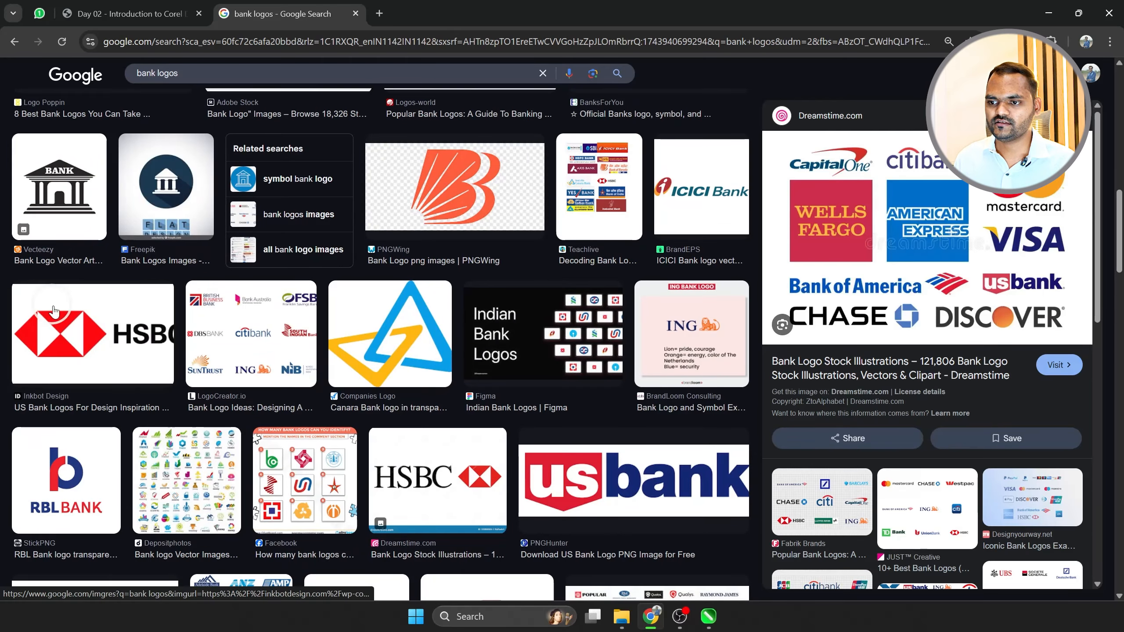
pyautogui.click(54, 311)
pyautogui.scroll(-3, 655, 377)
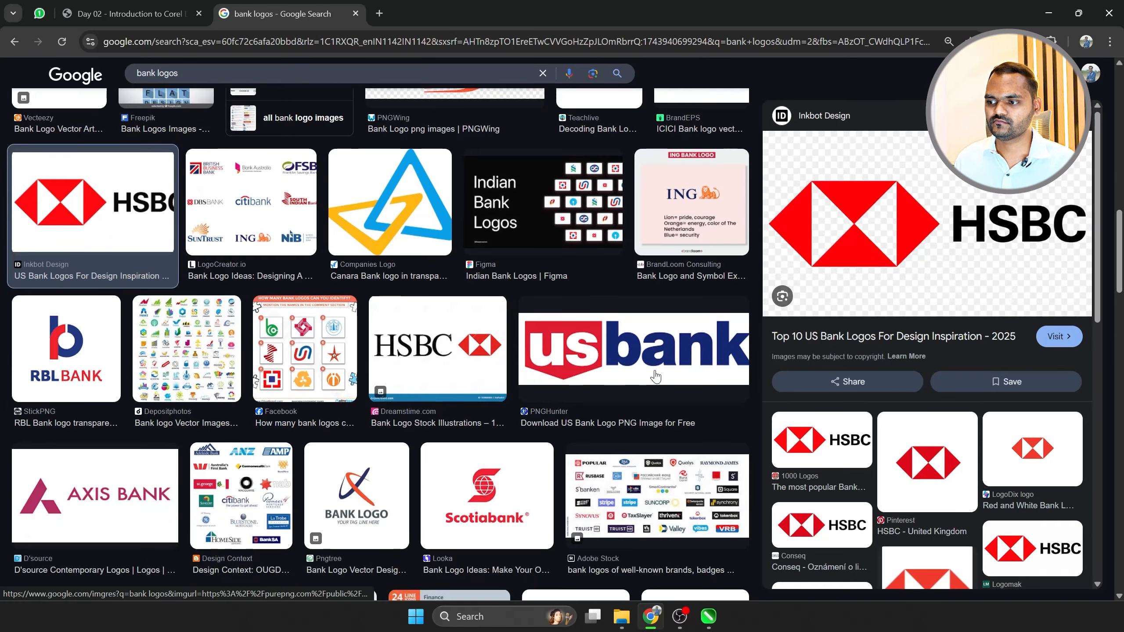
pyautogui.click(85, 500)
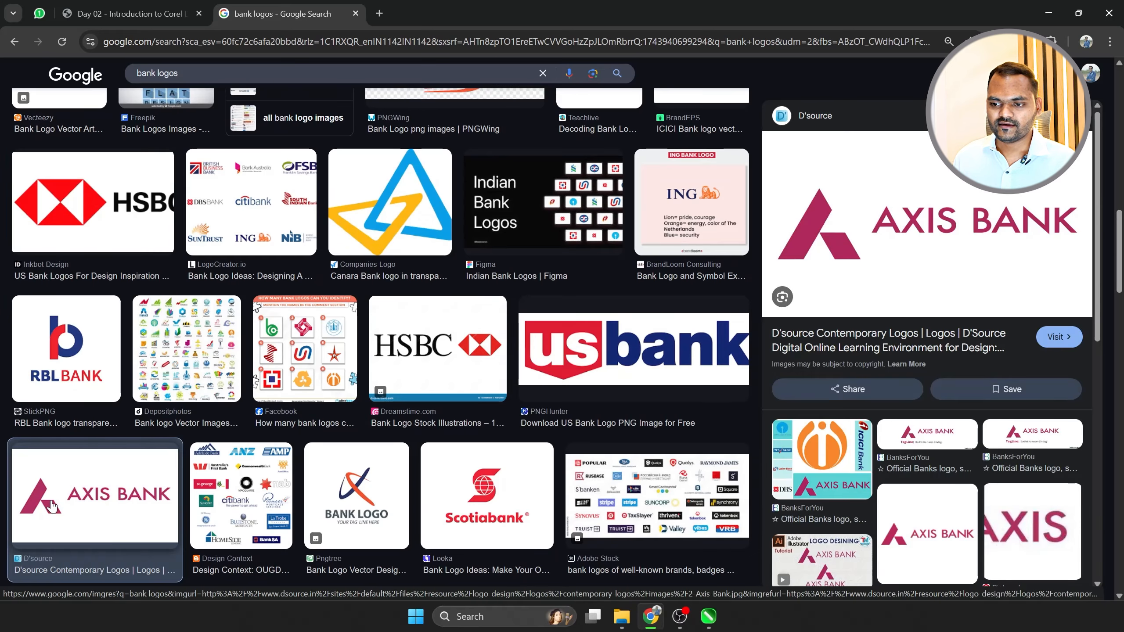
pyautogui.scroll(-6, 75, 502)
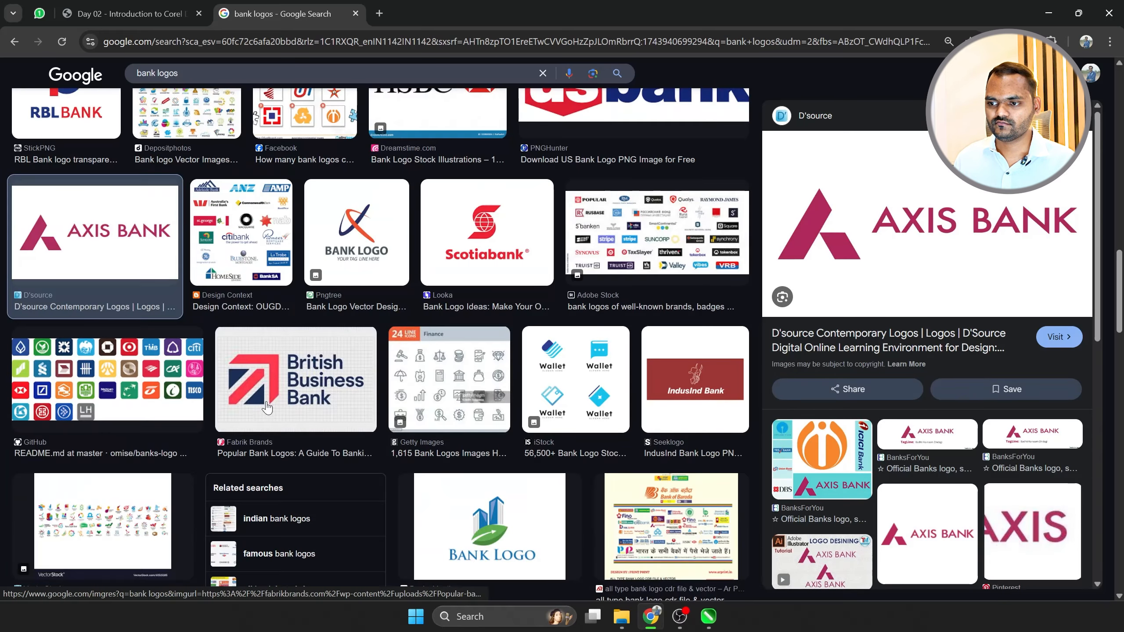
pyautogui.click(296, 379)
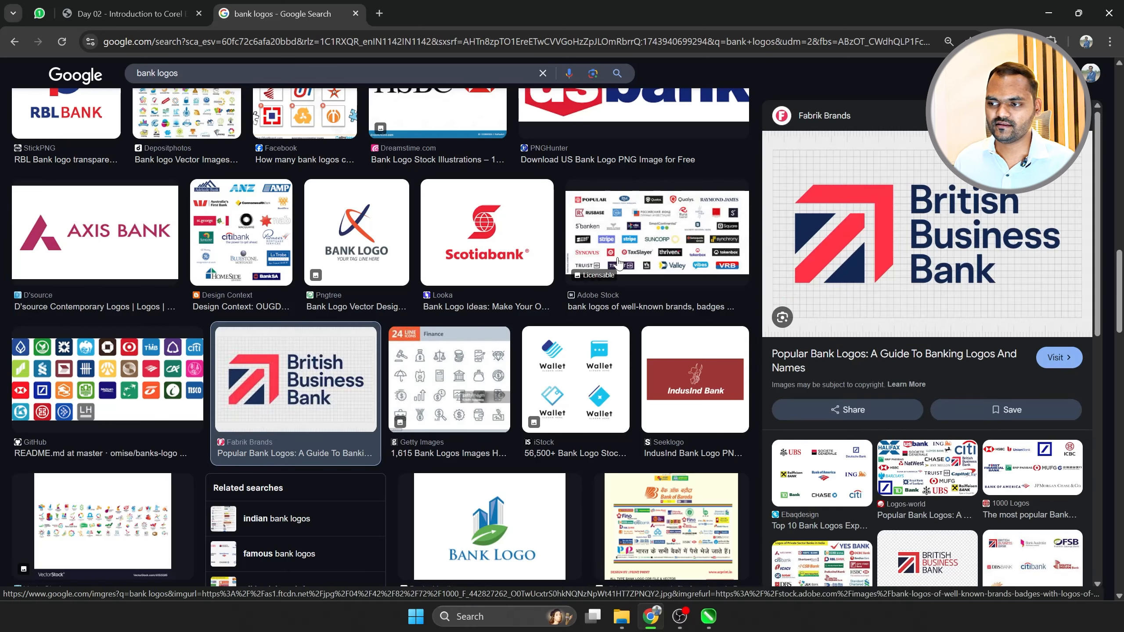
# Copy the British Business Bank logo image and paste it into the TDL.cdr drawing in CorelDRAW as a reference.
pyautogui.hotkey('alt', 'Tab')
pyautogui.click(278, 311)
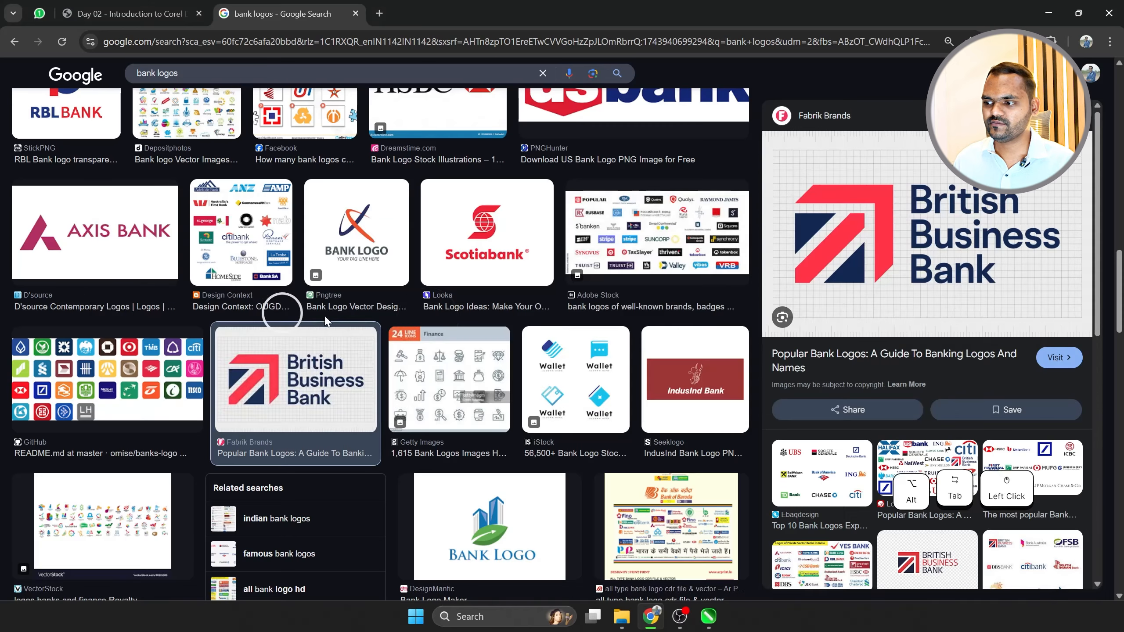
pyautogui.rightClick(796, 230)
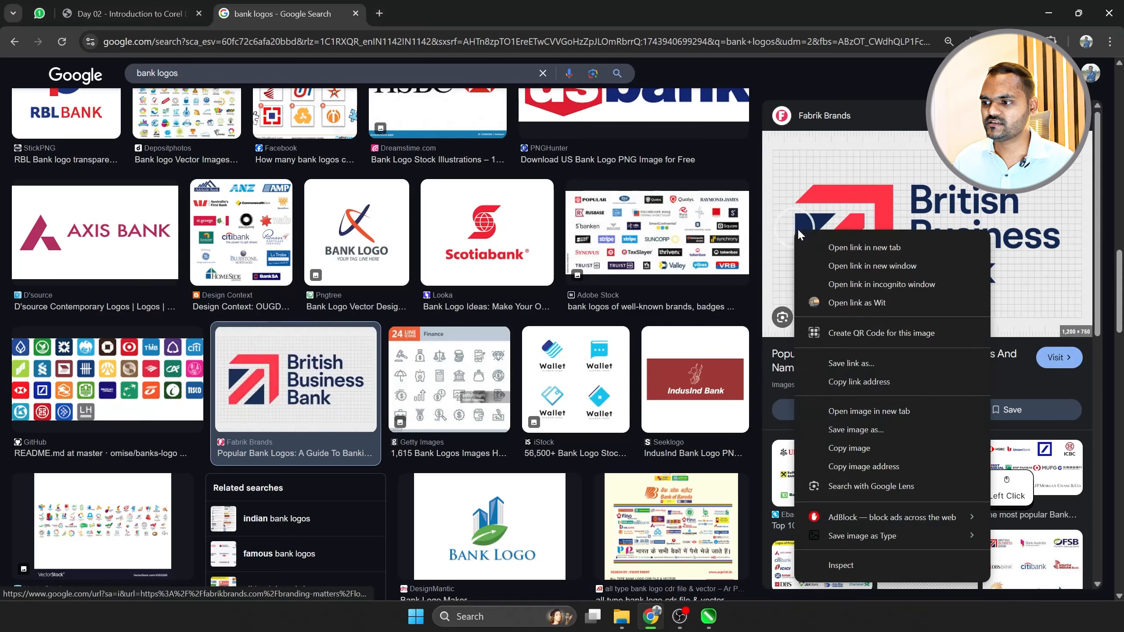
pyautogui.click(838, 445)
pyautogui.hotkey('alt', 'Tab')
pyautogui.scroll(-2, 523, 335)
pyautogui.hotkey('ctrl', 'v')
pyautogui.scroll(-2, 323, 305)
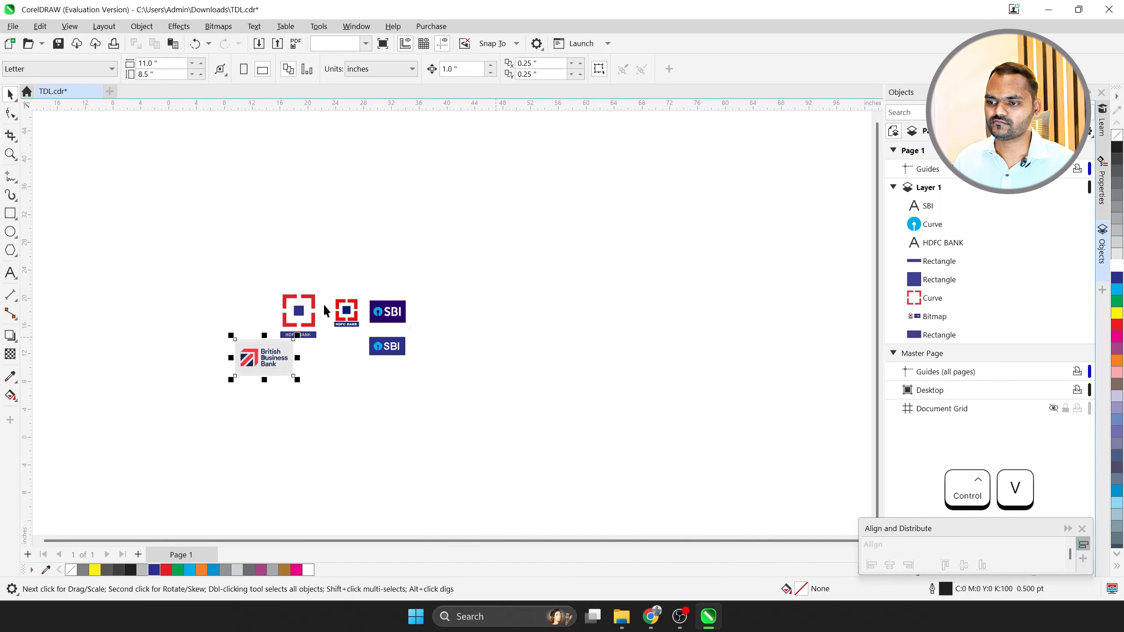
pyautogui.scroll(5, 201, 355)
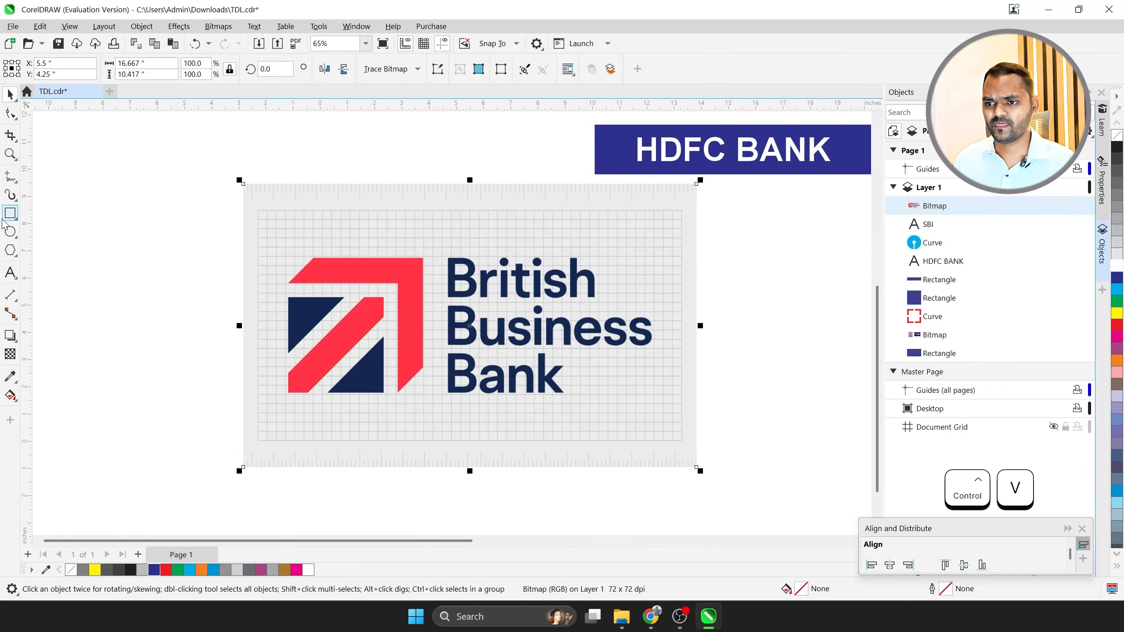
# Draw a rectangle about 4.39 by 1.16 inches beside the British Business Bank reference and fill it with red.
pyautogui.click(10, 213)
pyautogui.scroll(-2, 132, 274)
pyautogui.scroll(2, 170, 291)
pyautogui.moveTo(164, 283); pyautogui.dragTo(284, 314)
pyautogui.scroll(1, 190, 300)
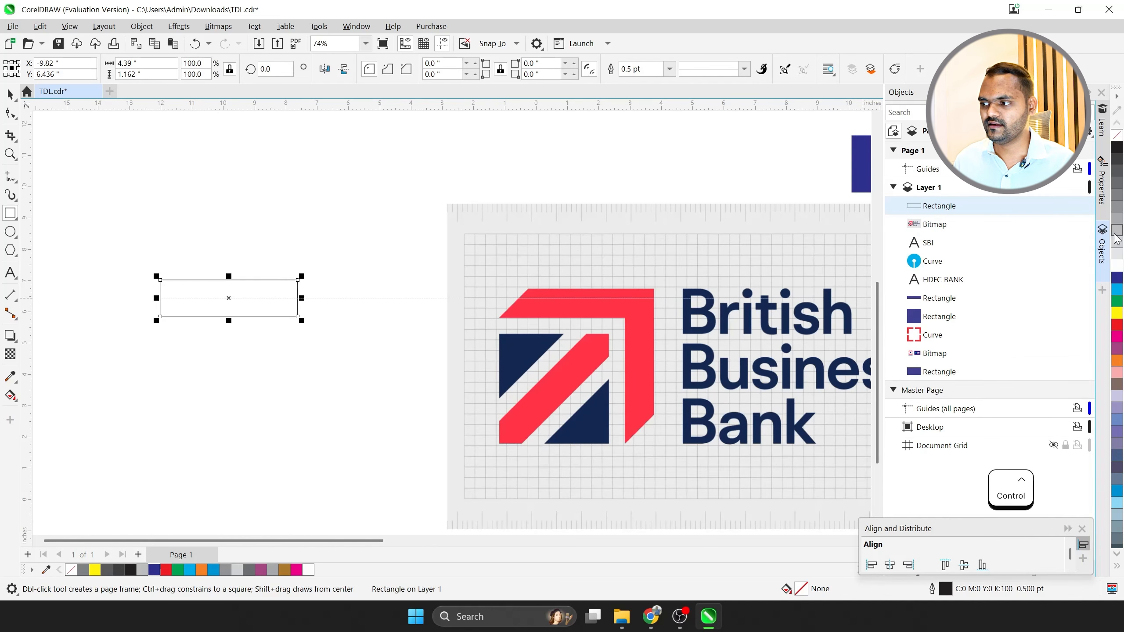
pyautogui.click(1117, 325)
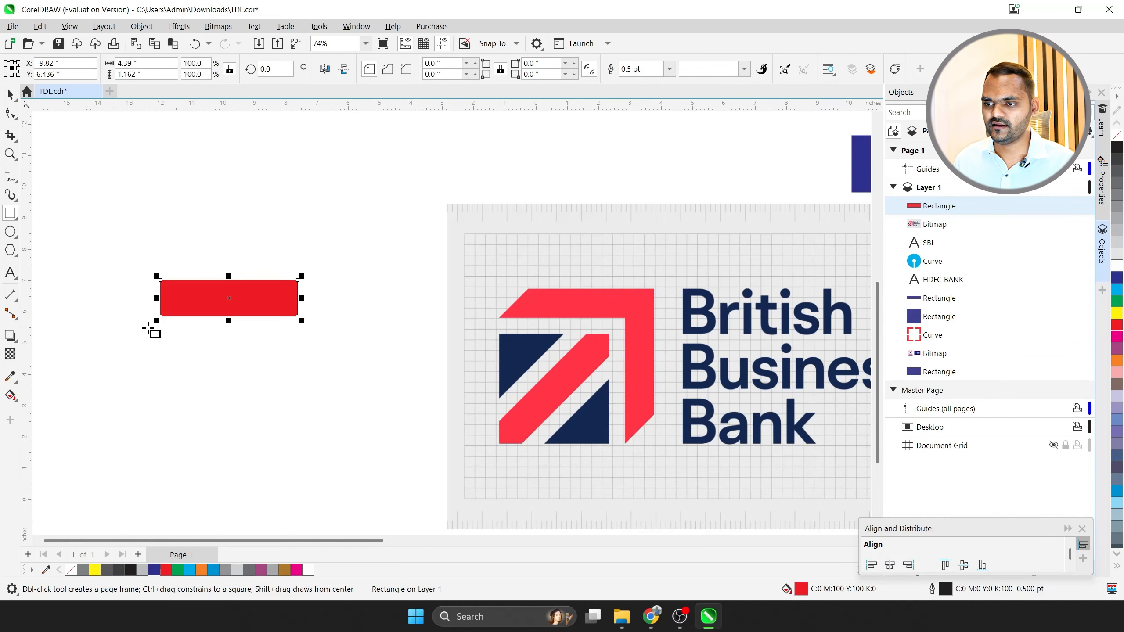
# Remove the red rectangle's outline and widen the rectangle to about 5.3 inches.
pyautogui.scroll(3, 151, 326)
pyautogui.click(13, 98)
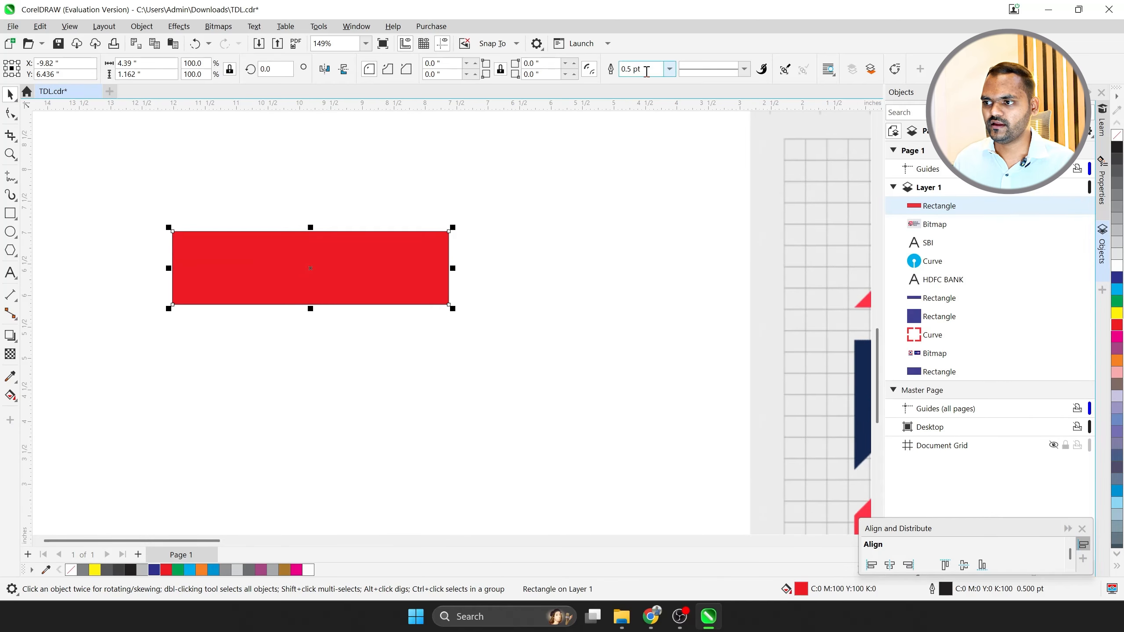
pyautogui.write('0')
pyautogui.press('Return')
pyautogui.scroll(-6, 267, 243)
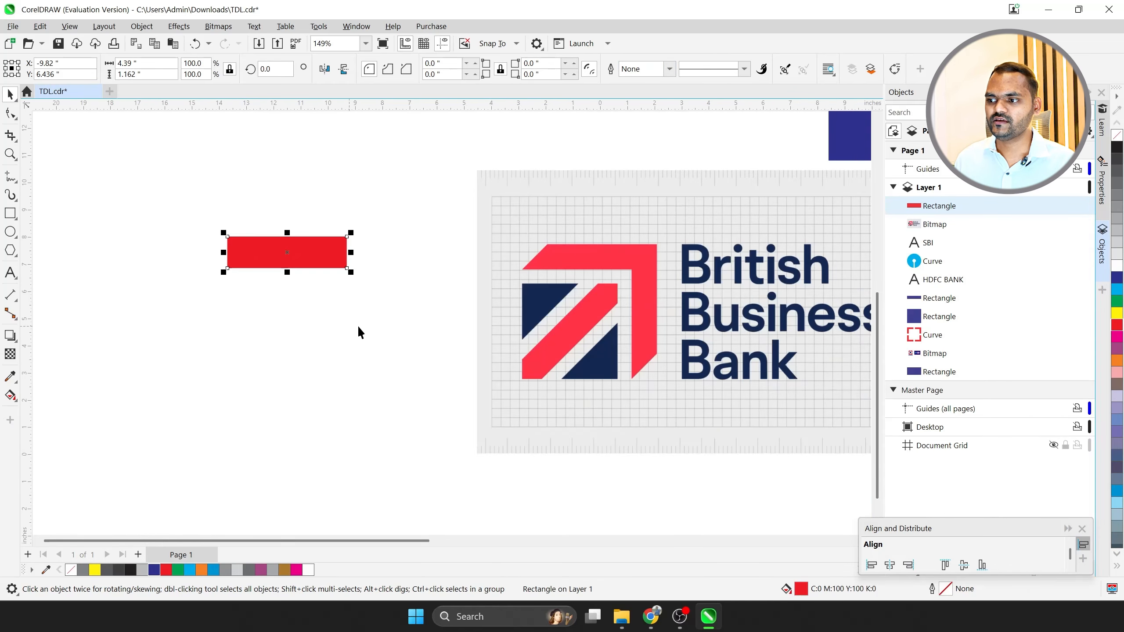
pyautogui.scroll(2, 371, 270)
pyautogui.moveTo(340, 248); pyautogui.dragTo(374, 250)
# Convert the red rectangle to curves and shift its upper-left node inward to form a slanted end.
pyautogui.hotkey('ctrl', 'q')
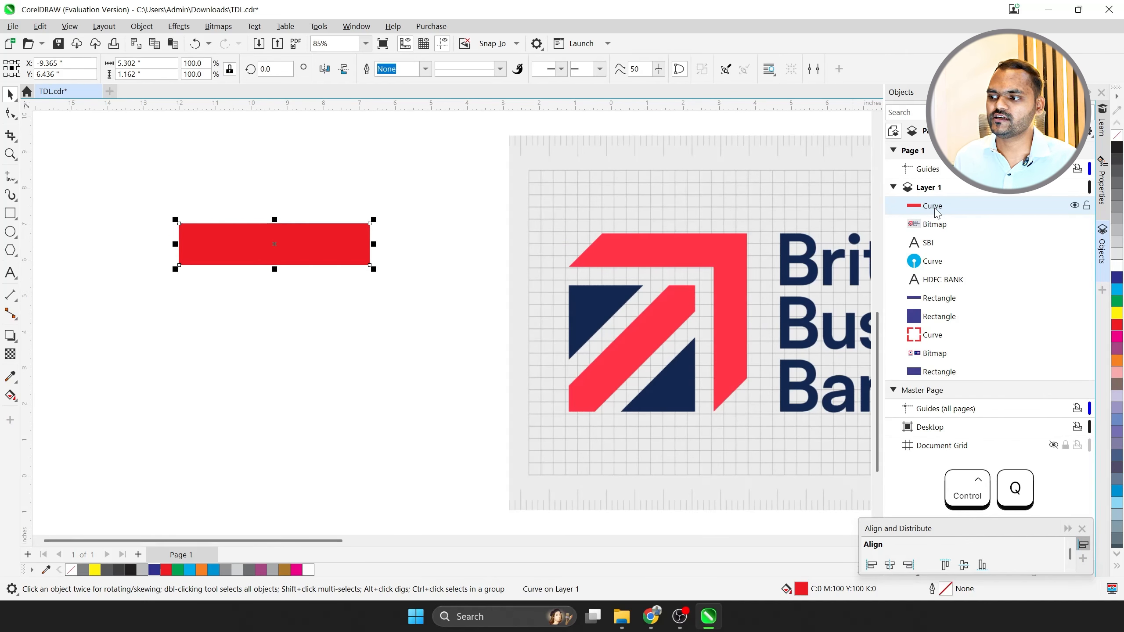
pyautogui.click(11, 113)
pyautogui.moveTo(180, 226); pyautogui.dragTo(214, 227)
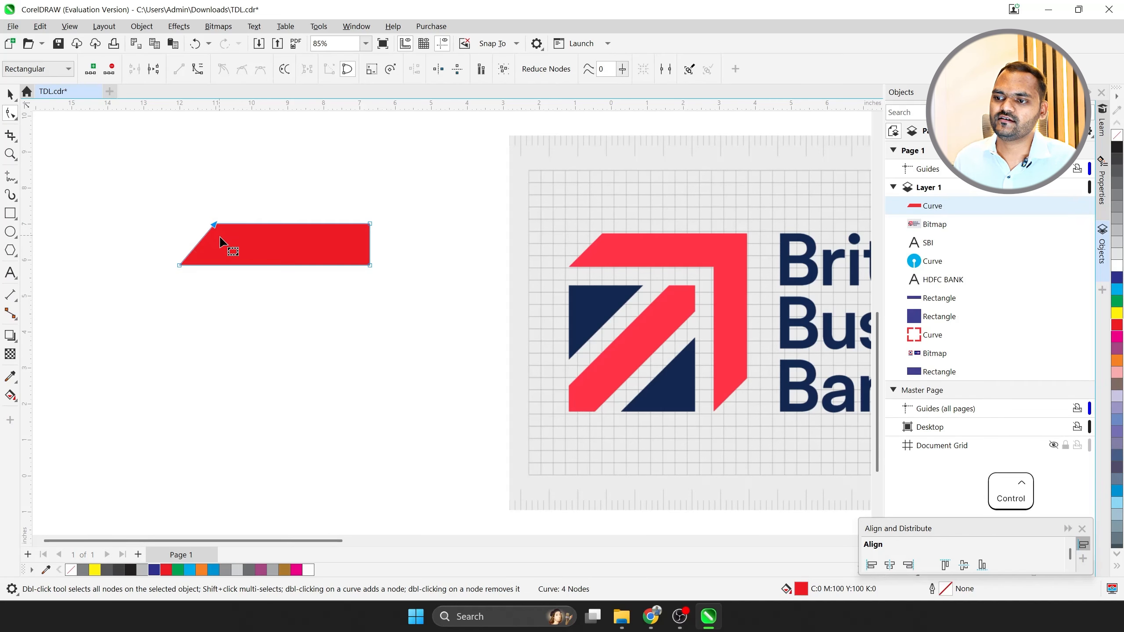
# Make a copy of the slanted red bar rotated 90 degrees and align it with the bar's square end as a corner.
pyautogui.hotkey('ctrl', 'space')
pyautogui.click(216, 258)
pyautogui.moveTo(171, 273)
pyautogui.mouseDown()
pyautogui.moveTo(206, 324)
pyautogui.moveTo(316, 394)
pyautogui.mouseUp()
pyautogui.rightClick(316, 398)
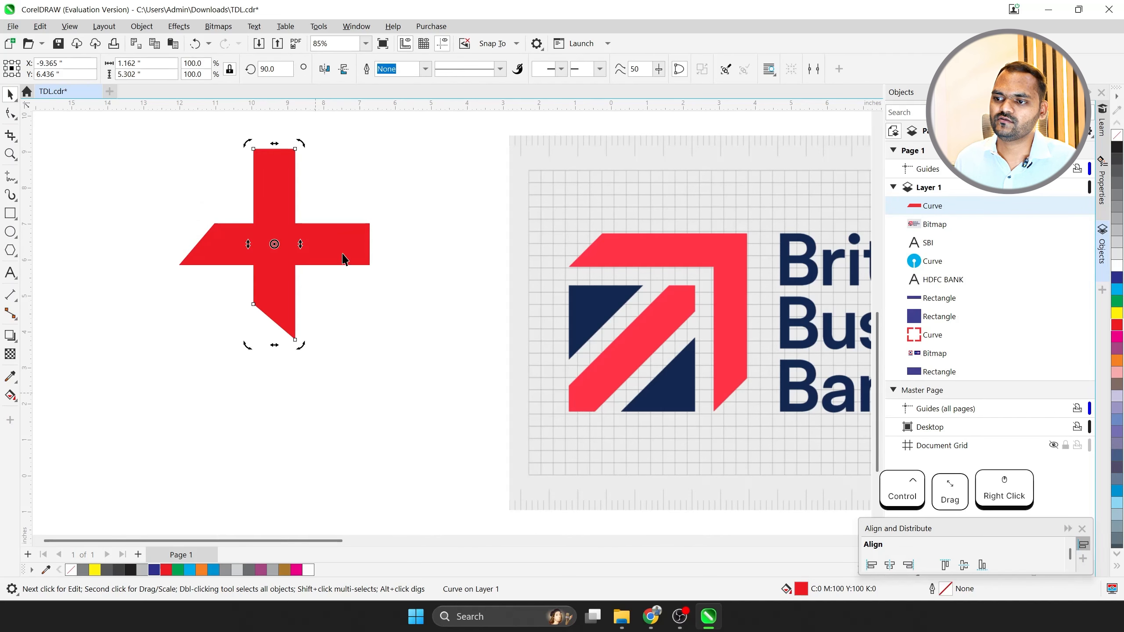
pyautogui.click(288, 211)
pyautogui.moveTo(288, 211); pyautogui.dragTo(351, 276)
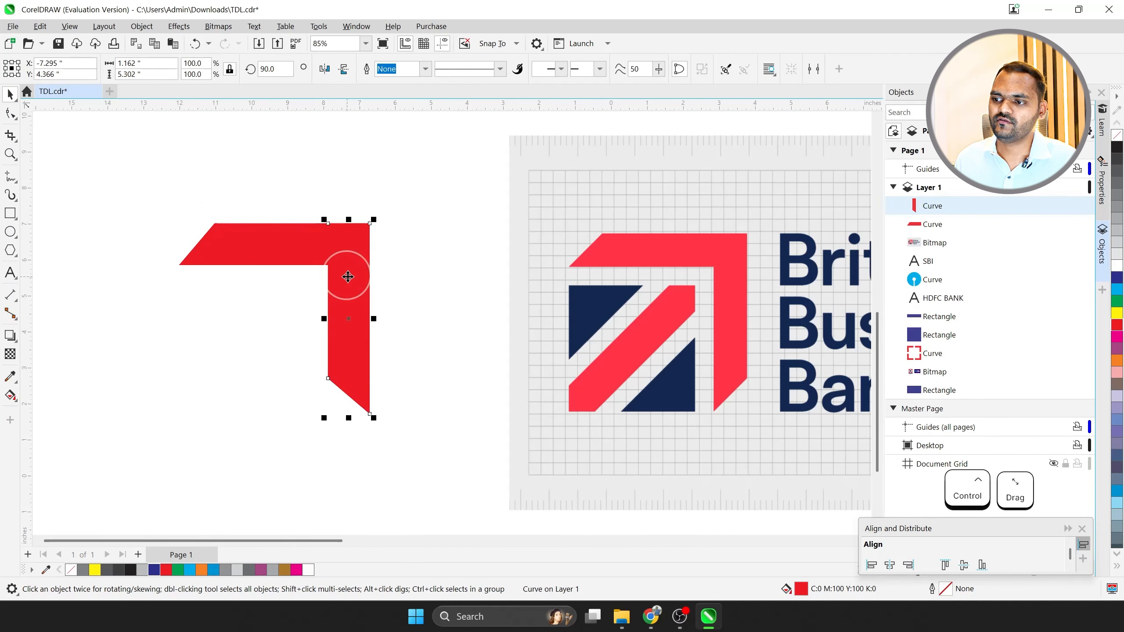
# Draw a square about 1.43 inches wide inside the red corner, beneath the slanted end of the horizontal bar.
pyautogui.scroll(-1, 364, 270)
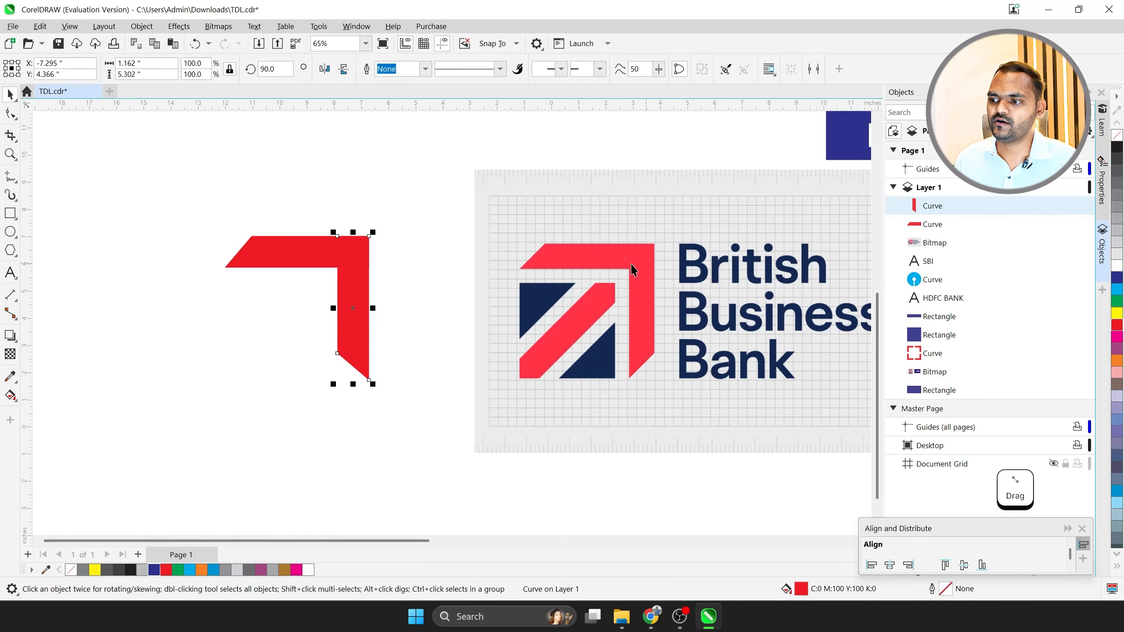
pyautogui.scroll(-1, 359, 314)
pyautogui.click(371, 293)
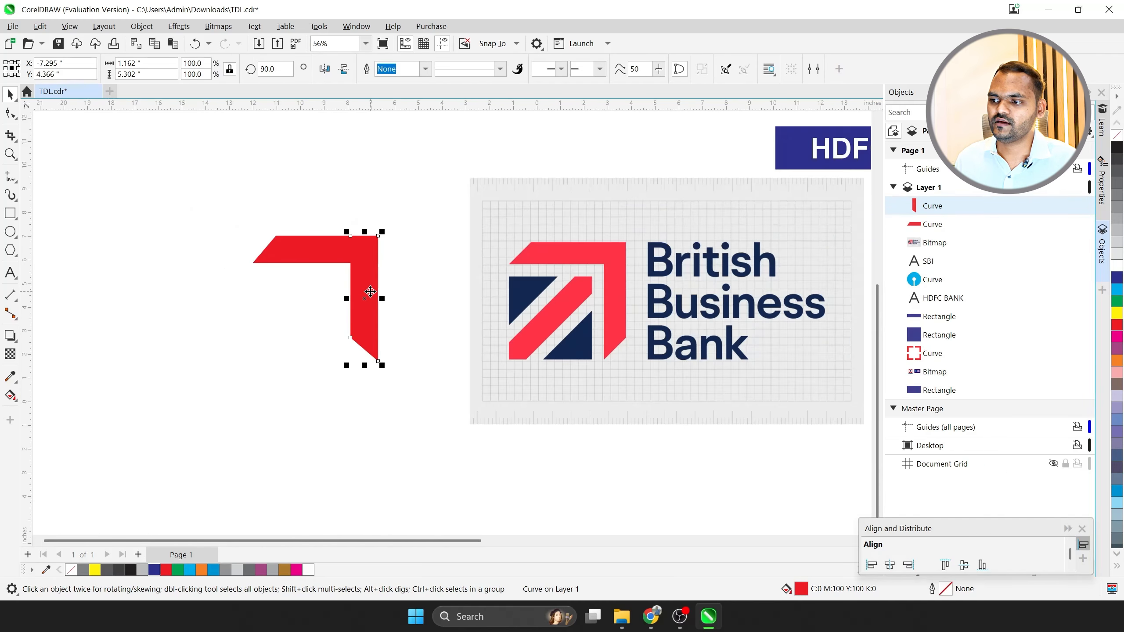
pyautogui.scroll(2, 311, 303)
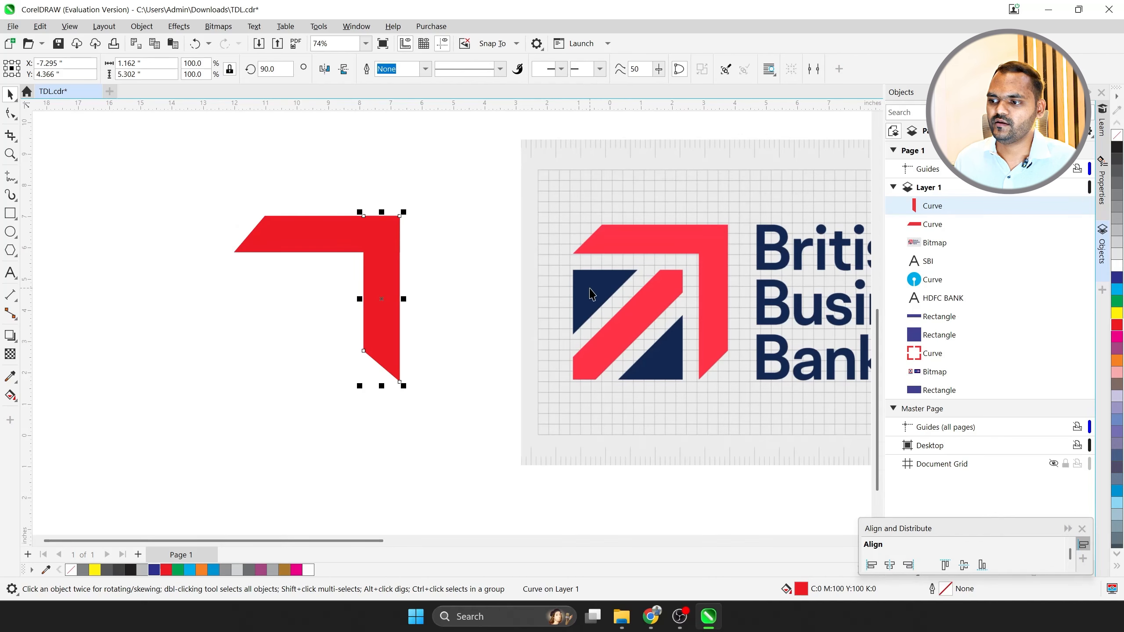
pyautogui.scroll(-2, 587, 292)
pyautogui.scroll(2, 374, 291)
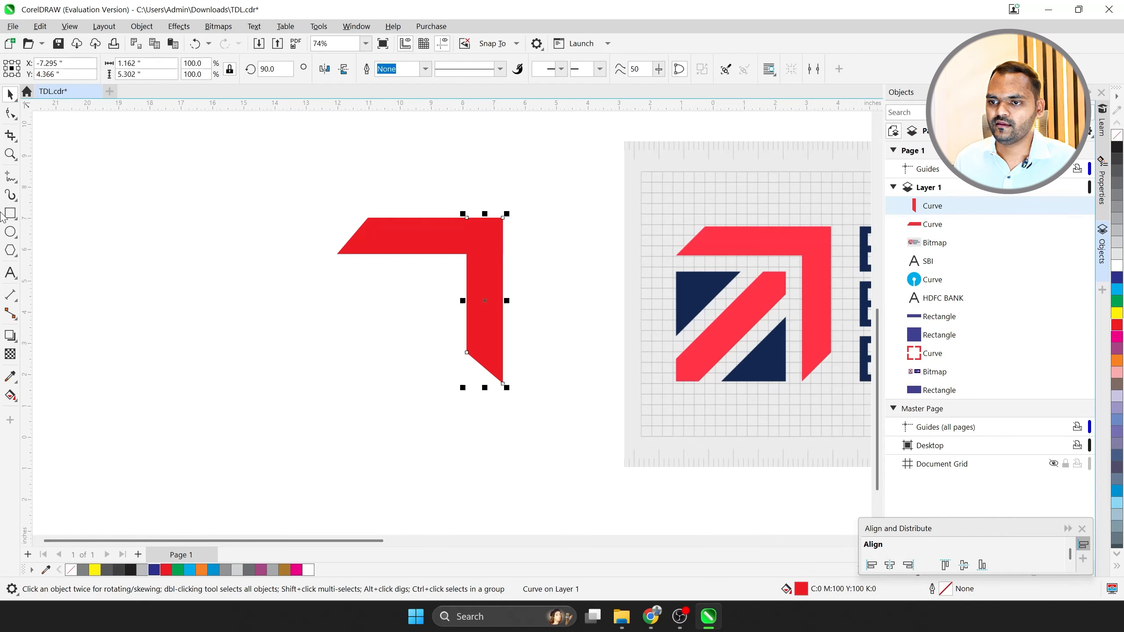
pyautogui.click(13, 216)
pyautogui.scroll(1, 419, 275)
pyautogui.scroll(-2, 247, 283)
pyautogui.scroll(2, 374, 295)
pyautogui.moveTo(288, 262); pyautogui.dragTo(339, 313)
pyautogui.scroll(1, 340, 313)
pyautogui.scroll(1, 230, 301)
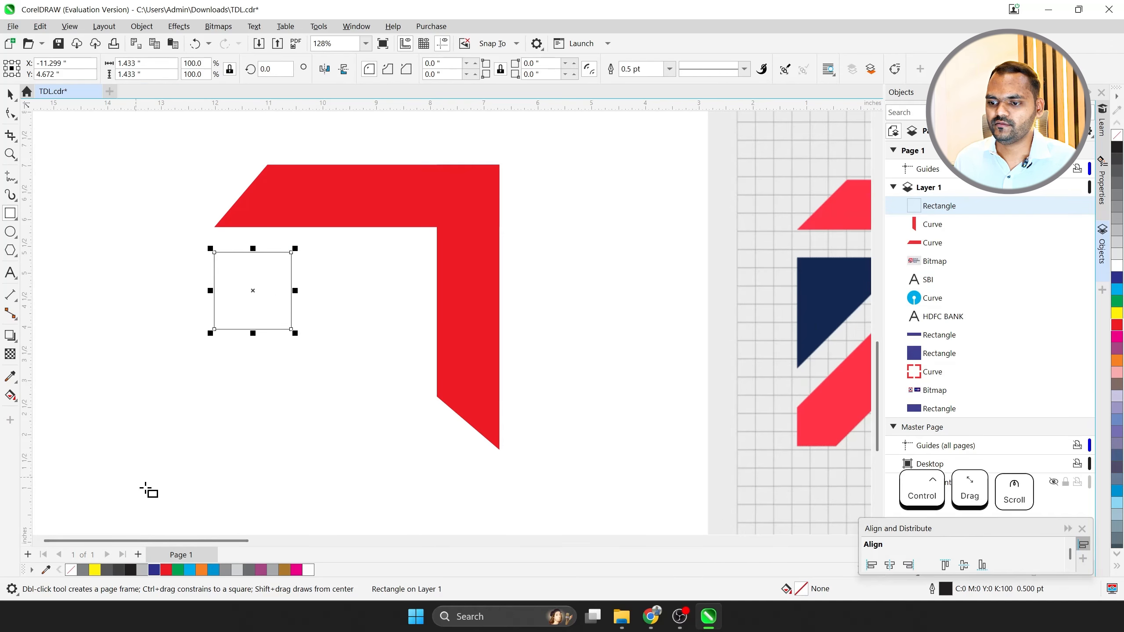
# Remove the square's outline and fill it with the dark blue-grey C:40 M:40 Y:0 K:60.
pyautogui.click(296, 570)
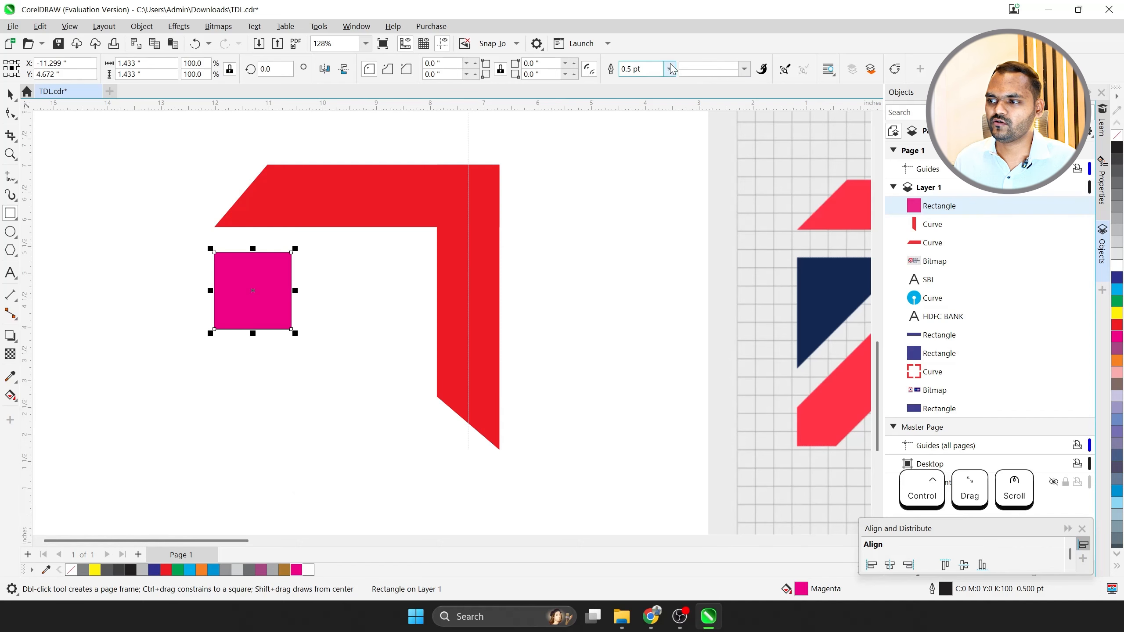
pyautogui.click(652, 69)
pyautogui.hotkey('ctrl', 'a')
pyautogui.write('0')
pyautogui.press('Return')
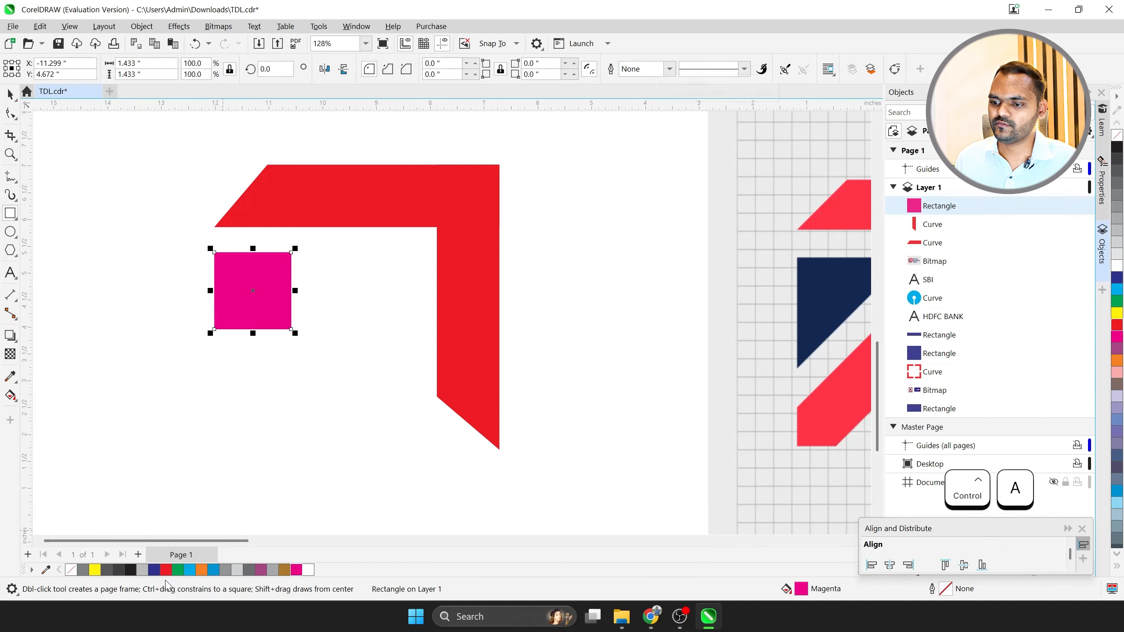
pyautogui.click(154, 570)
pyautogui.scroll(-3, 242, 383)
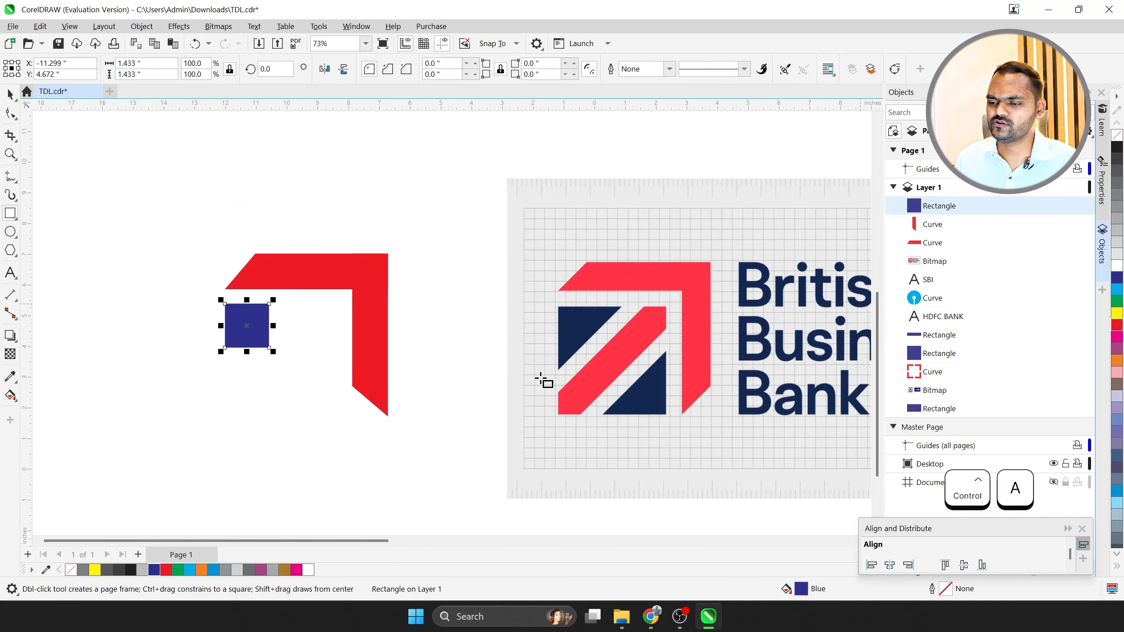
pyautogui.click(1118, 467)
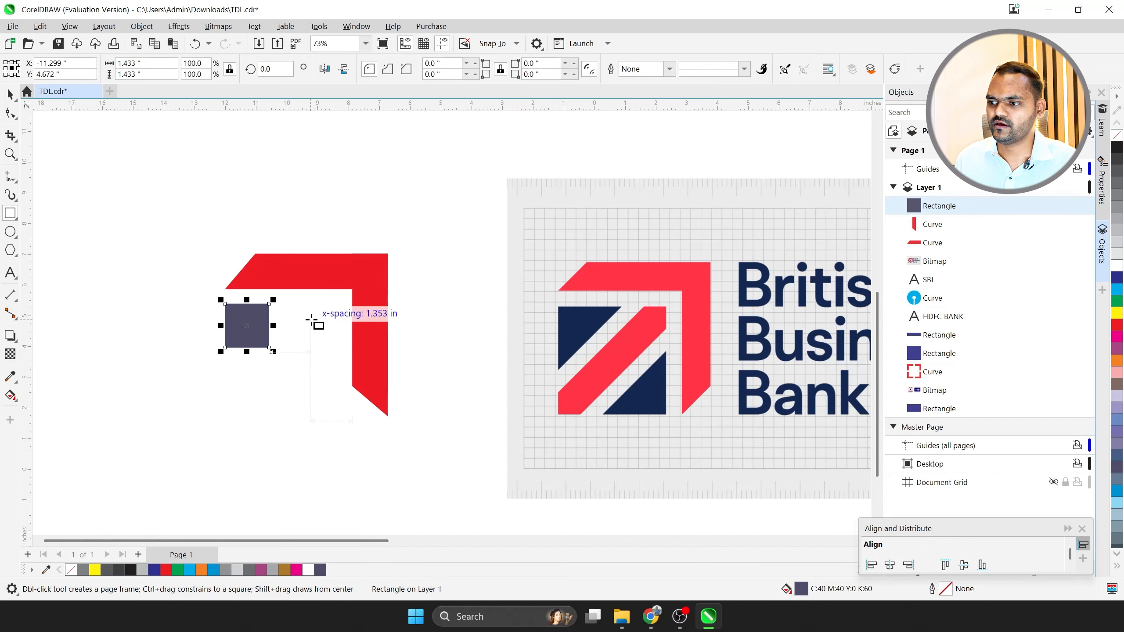
# Convert the dark square to curves and delete its lower-right node to turn it into a triangle.
pyautogui.scroll(2, 312, 319)
pyautogui.click(9, 94)
pyautogui.scroll(3, 247, 312)
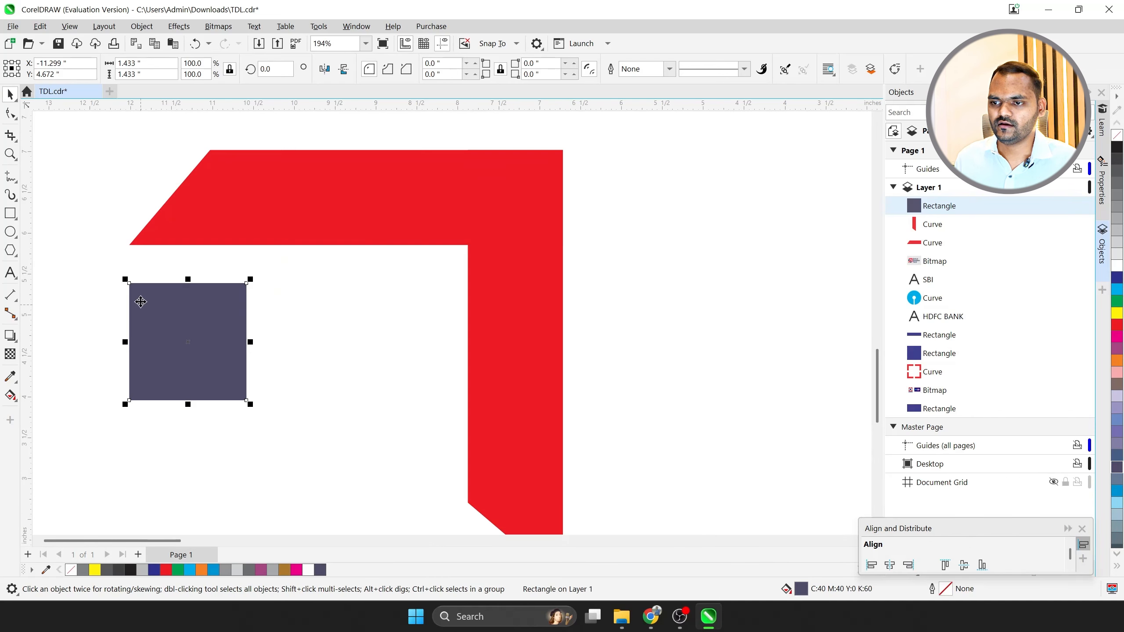
pyautogui.hotkey('ctrl', 'q')
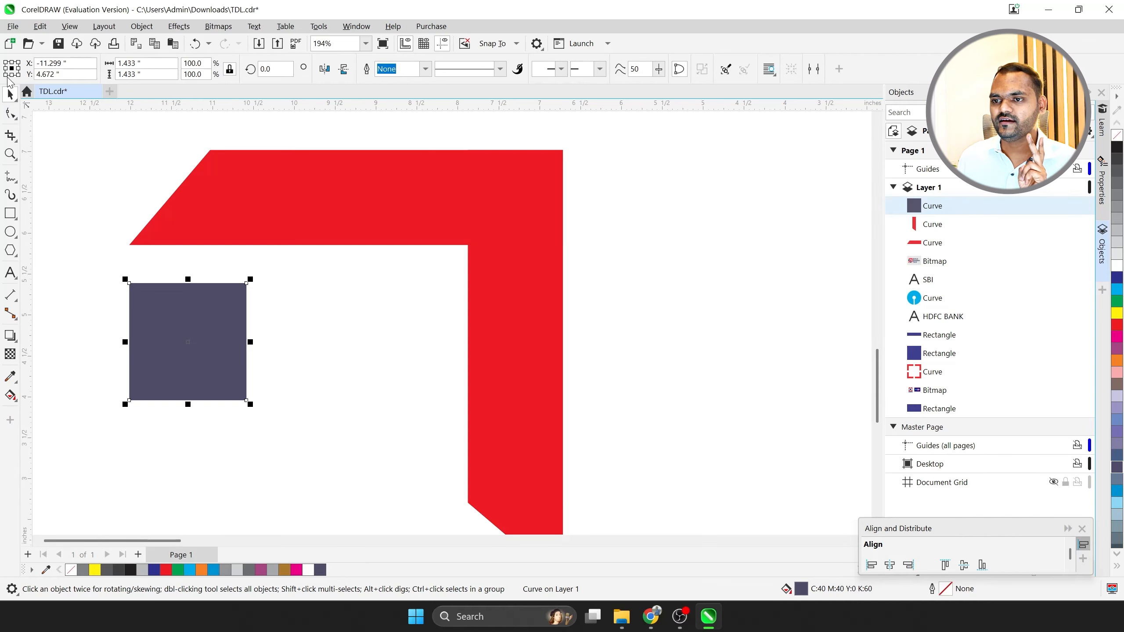
pyautogui.doubleClick(186, 333)
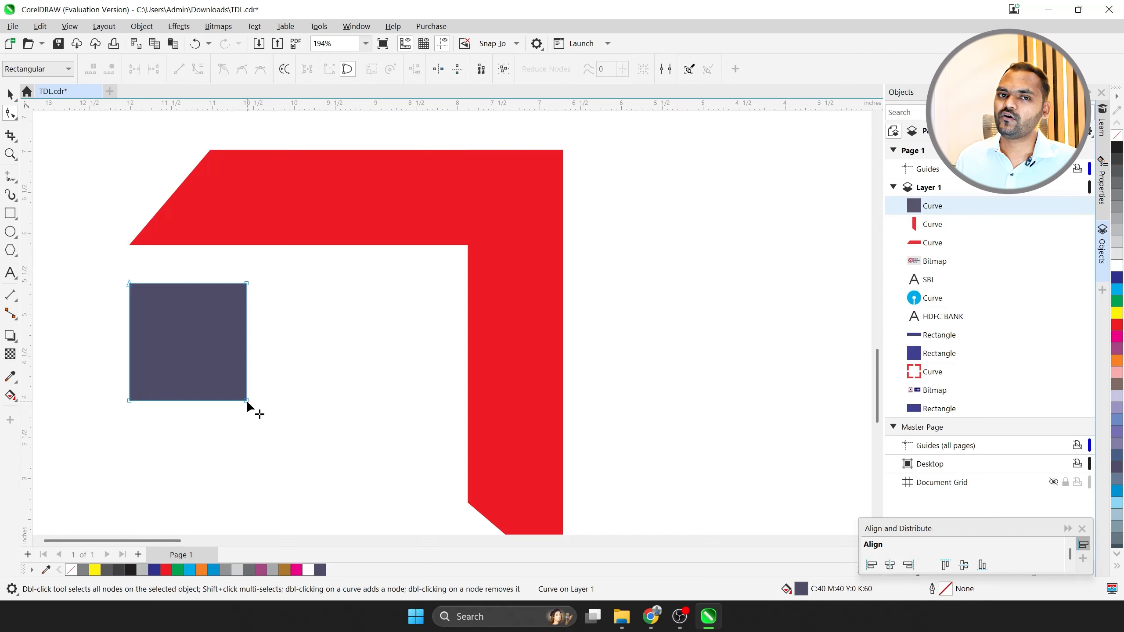
pyautogui.scroll(2, 245, 401)
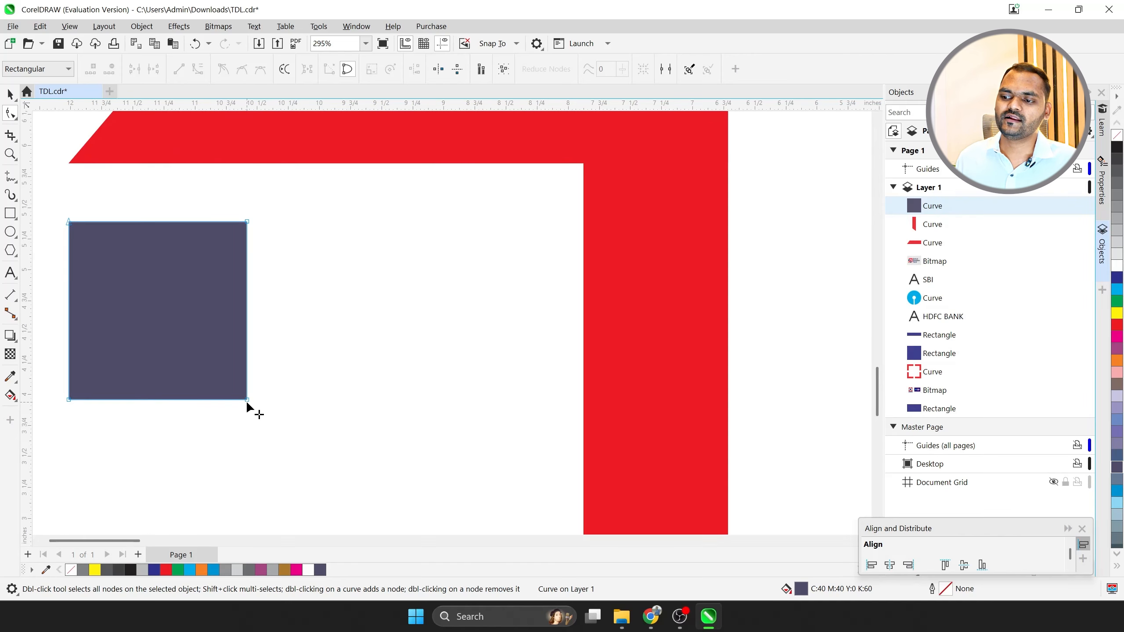
pyautogui.doubleClick(246, 400)
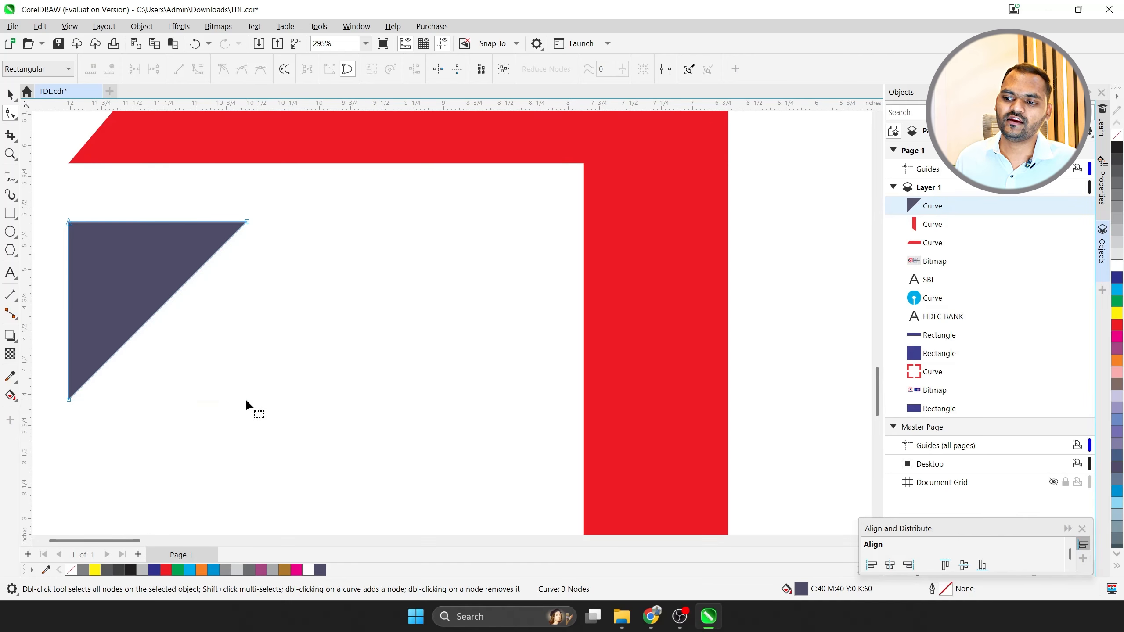
# Add a node at the middle of the dark triangle's diagonal edge and return to the Pick tool.
pyautogui.doubleClick(157, 312)
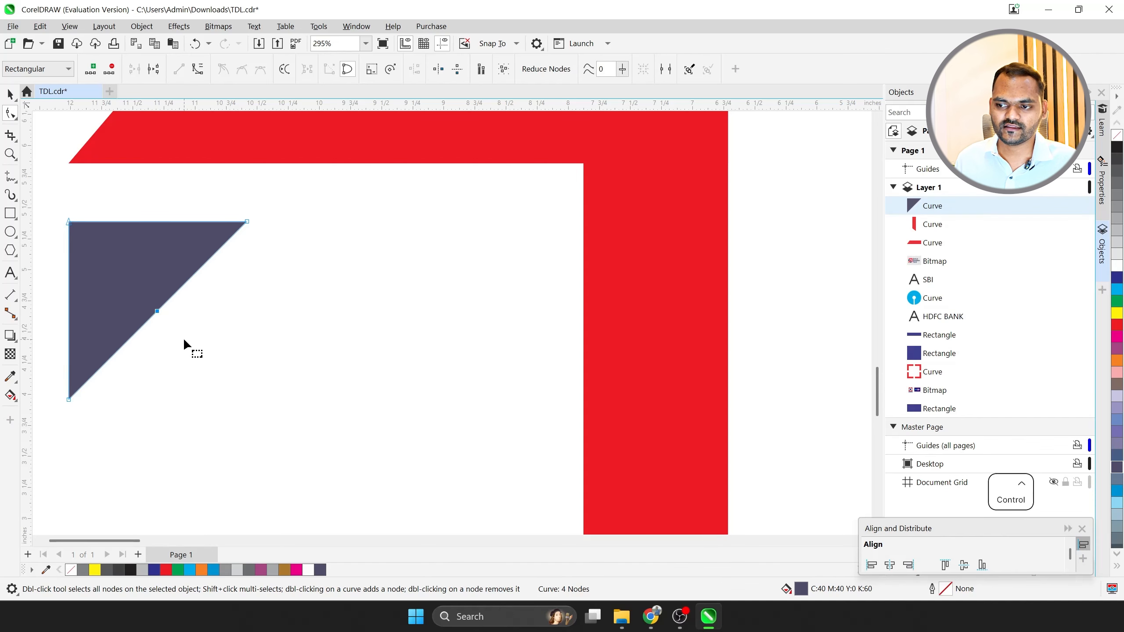
pyautogui.scroll(-1, 188, 333)
pyautogui.press('space')
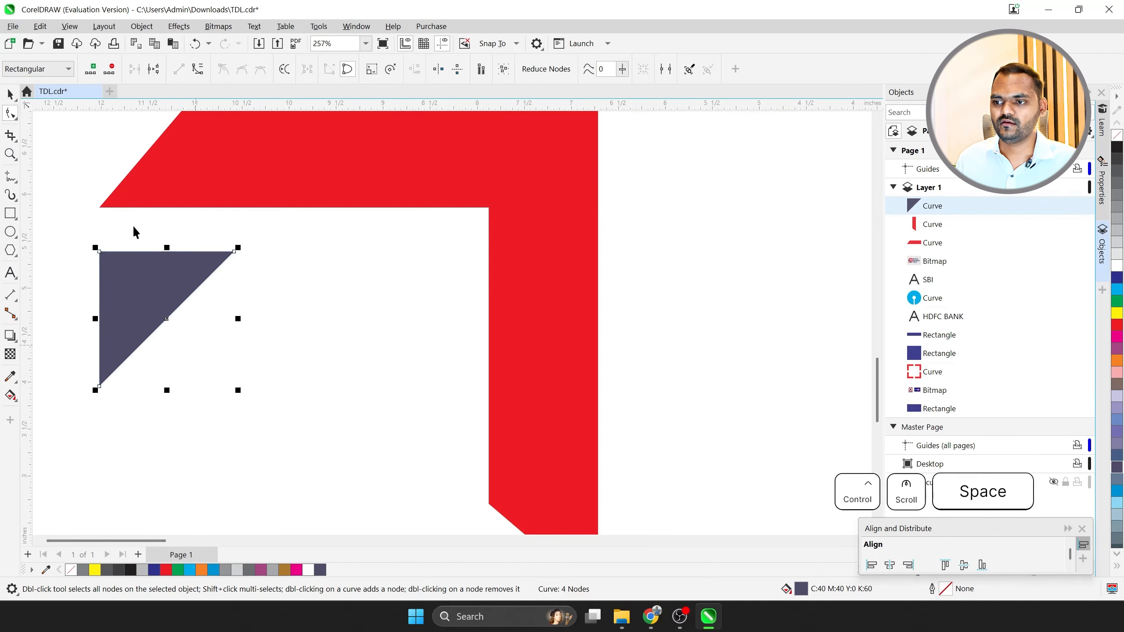
# Enlarge the dark triangle proportionally to about 1.81 inches wide, keeping it inside the red corner beneath the horizontal bar.
pyautogui.scroll(-5, 134, 230)
pyautogui.press('space')
pyautogui.moveTo(178, 289); pyautogui.dragTo(194, 309)
pyautogui.scroll(-2, 155, 261)
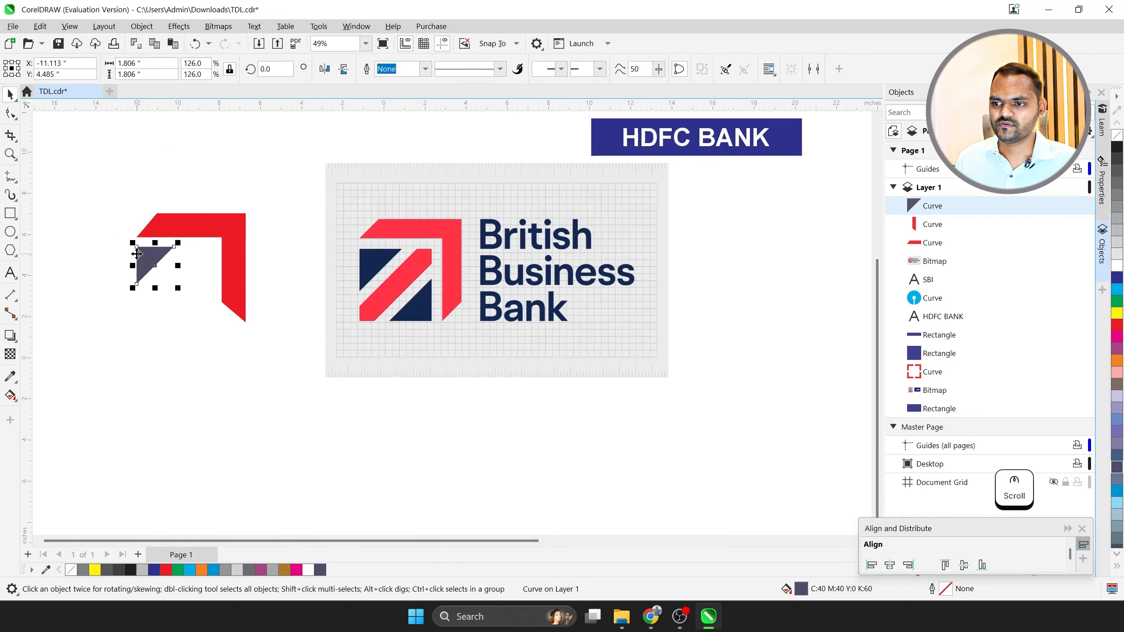
# Create a diagonally mirrored copy of the dark triangle at its lower right, inside the red corner.
pyautogui.moveTo(133, 243); pyautogui.dragTo(233, 312)
pyautogui.rightClick(233, 313)
pyautogui.scroll(2, 233, 312)
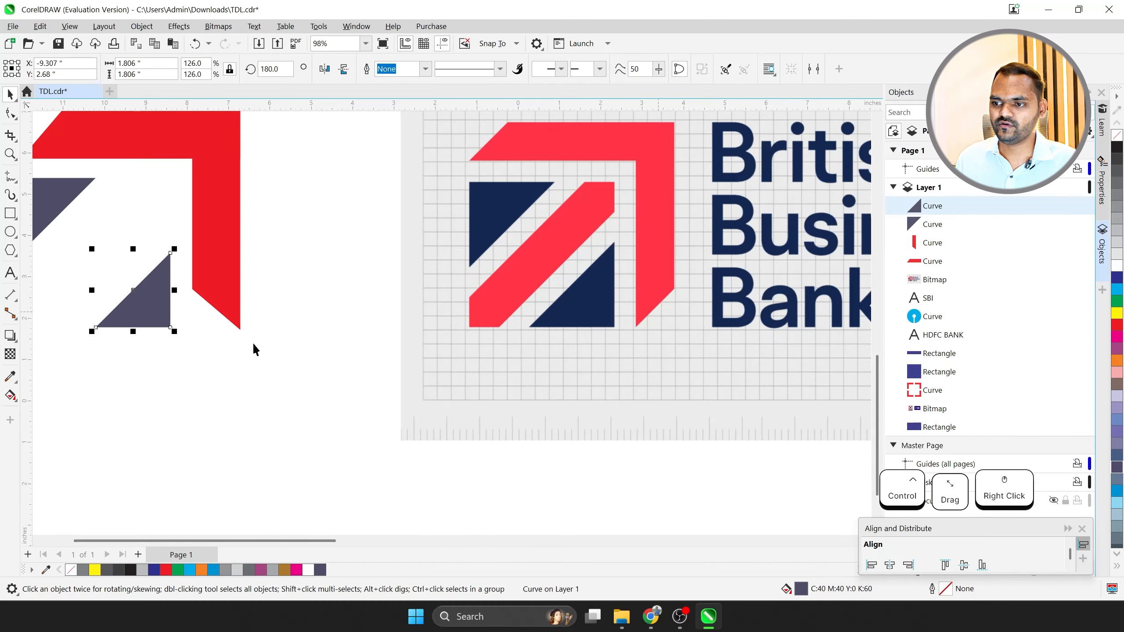
# Mirror the vertical red bar horizontally so its slanted end rises toward the outer edge.
pyautogui.click(218, 303)
pyautogui.scroll(-2, 218, 302)
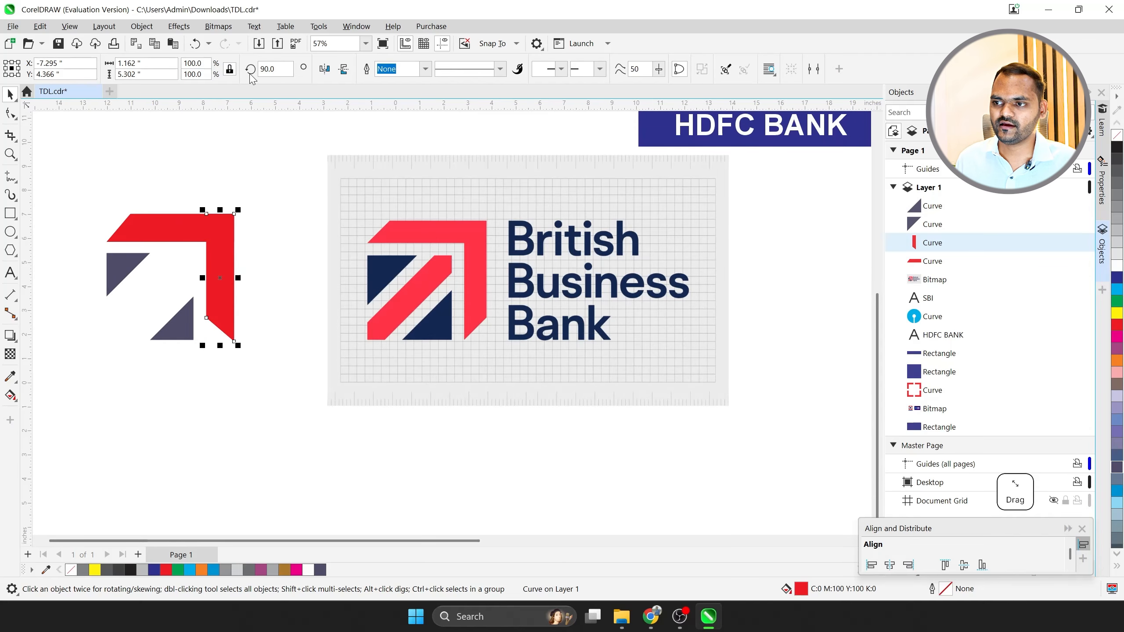
pyautogui.click(253, 330)
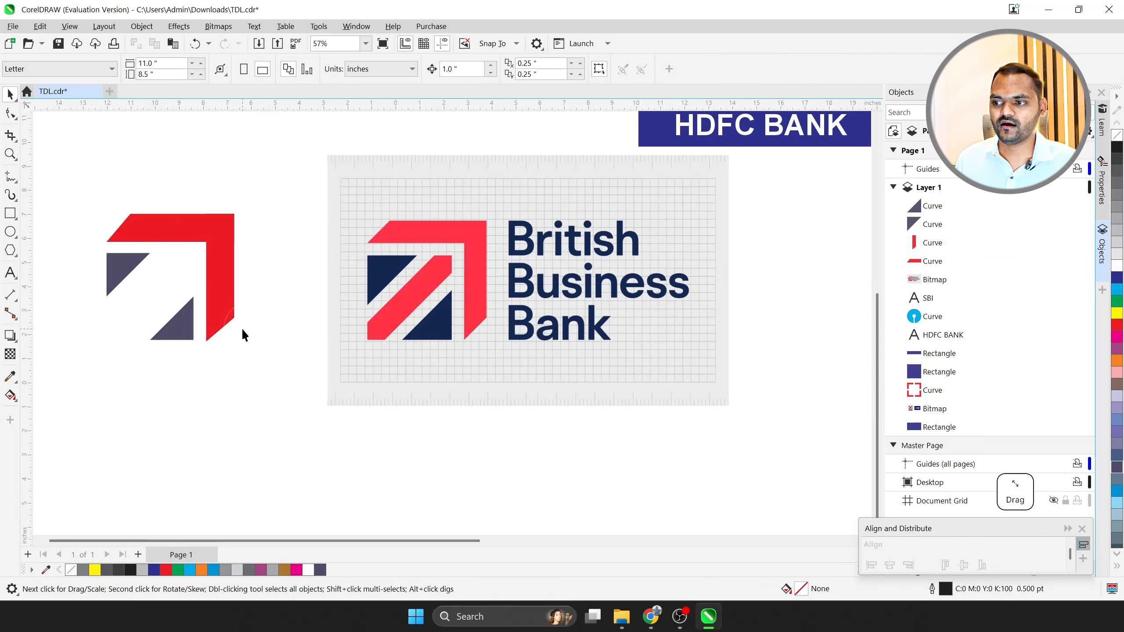
# Align the bottom of the lower dark triangle with the bottom of the vertical red bar.
pyautogui.click(187, 333)
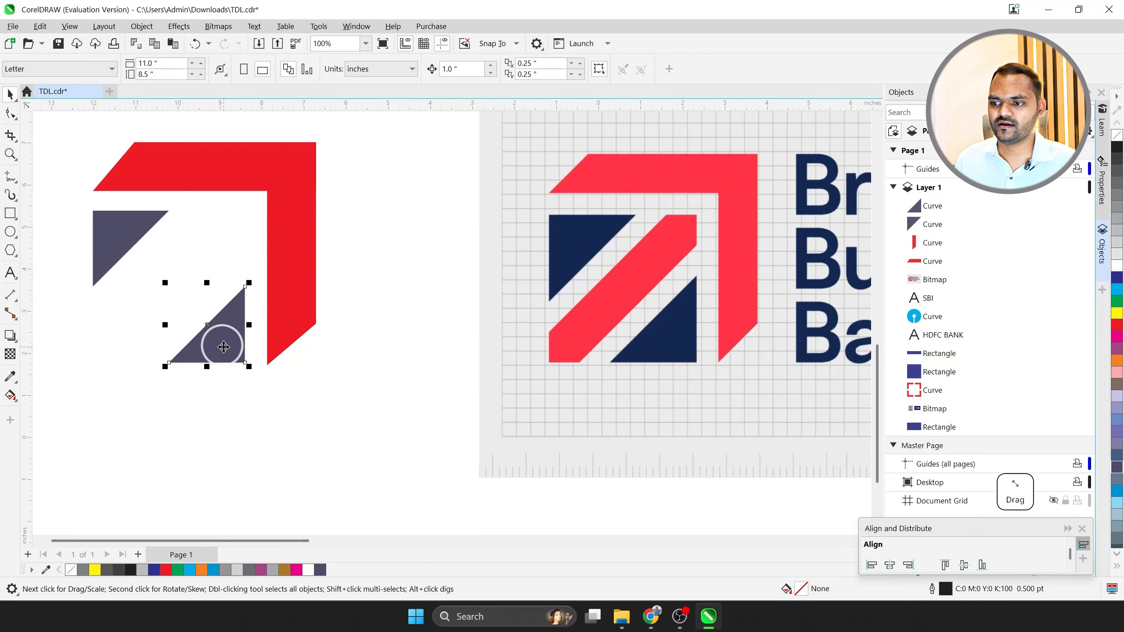
pyautogui.scroll(3, 165, 327)
pyautogui.keyDown('shift'); pyautogui.click(333, 315); pyautogui.keyUp('shift')
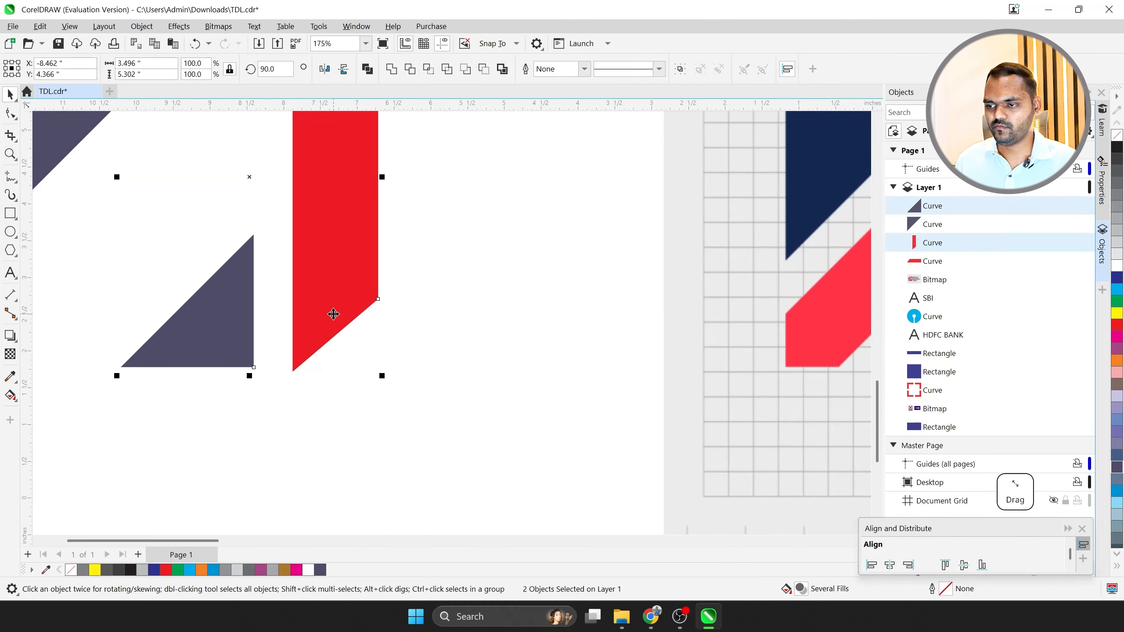
pyautogui.scroll(-2, 336, 389)
pyautogui.click(290, 414)
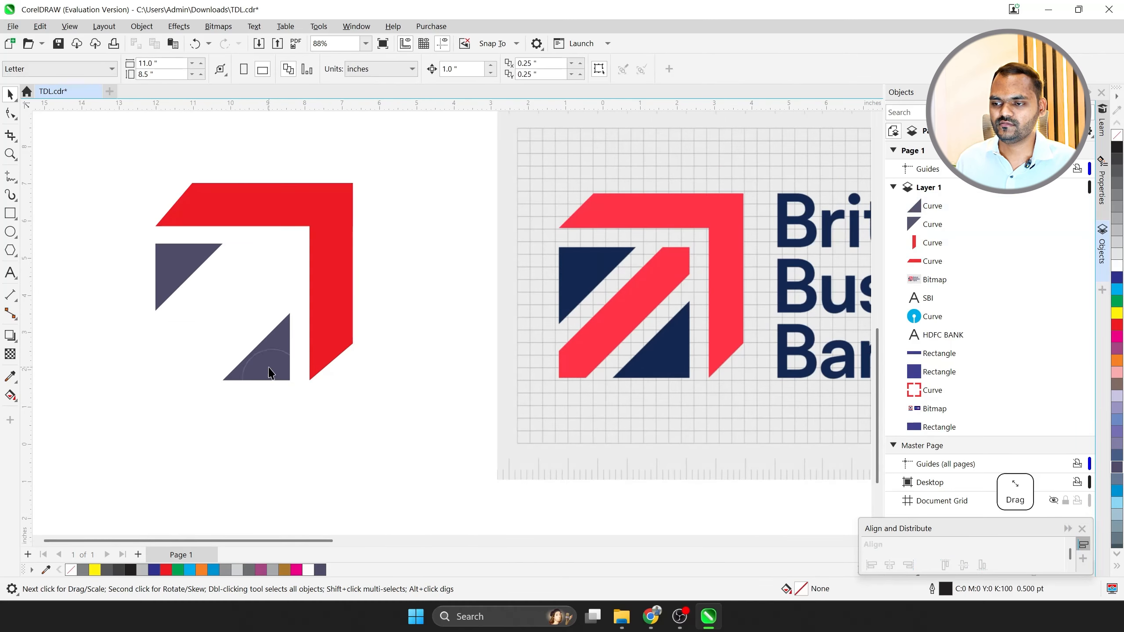
pyautogui.scroll(-2, 270, 372)
pyautogui.scroll(1, 269, 358)
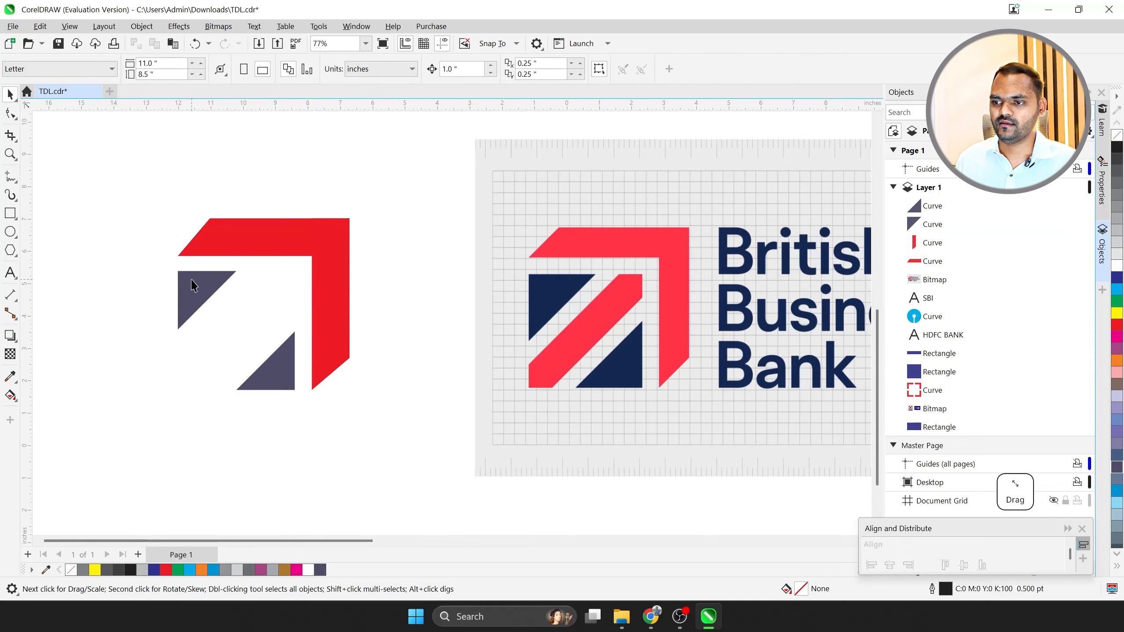
pyautogui.click(194, 286)
pyautogui.keyDown('shift'); pyautogui.click(271, 377); pyautogui.keyUp('shift')
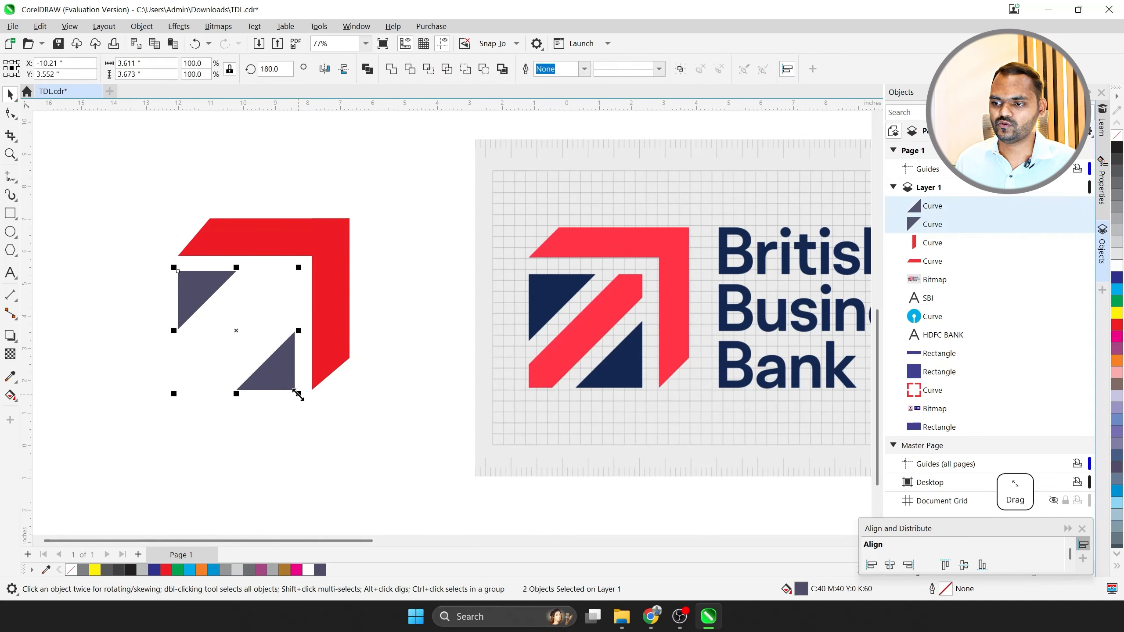
pyautogui.click(181, 354)
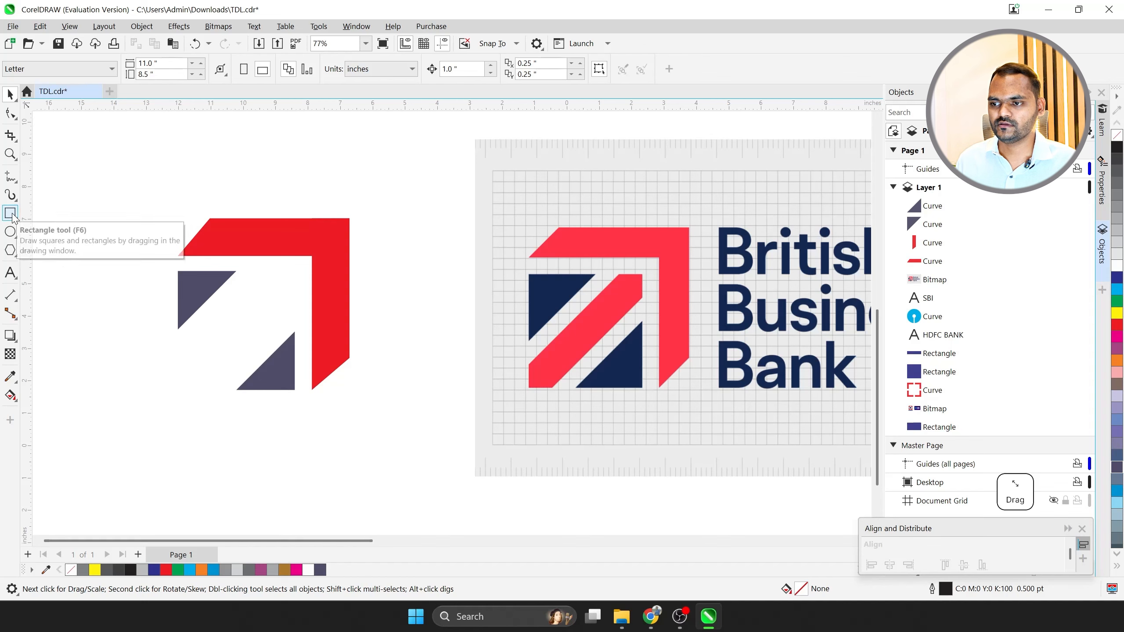
pyautogui.moveTo(270, 241); pyautogui.dragTo(238, 171)
pyautogui.hotkey('ctrl', 'z')
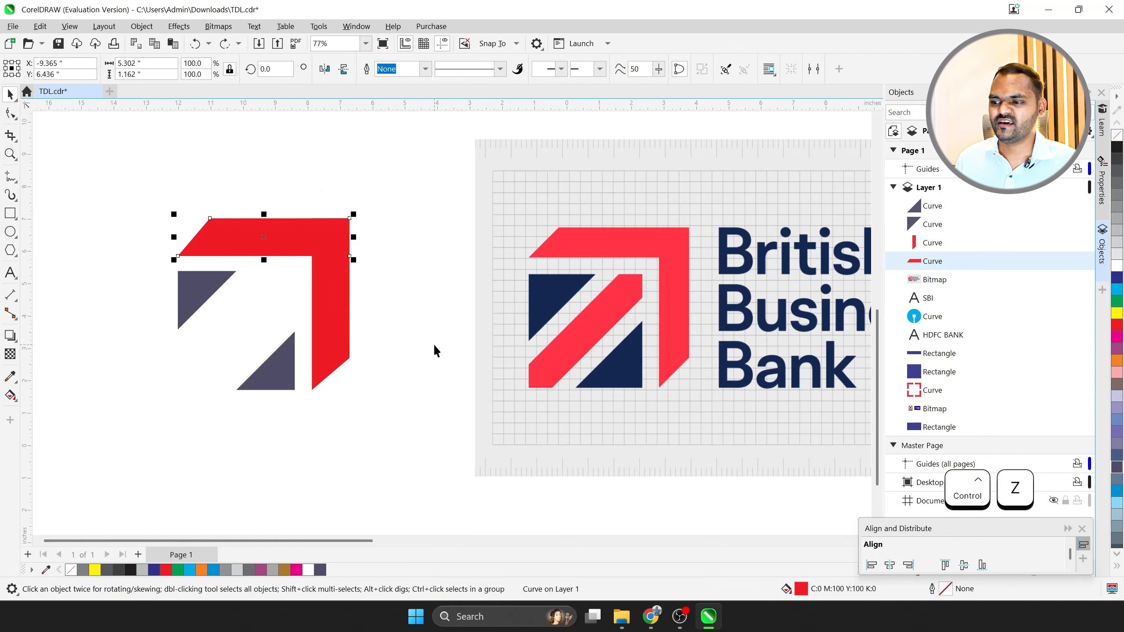
pyautogui.scroll(-2, 238, 334)
pyautogui.click(10, 214)
pyautogui.scroll(2, 283, 421)
pyautogui.moveTo(227, 402); pyautogui.dragTo(377, 414)
pyautogui.hotkey('ctrl', 'z')
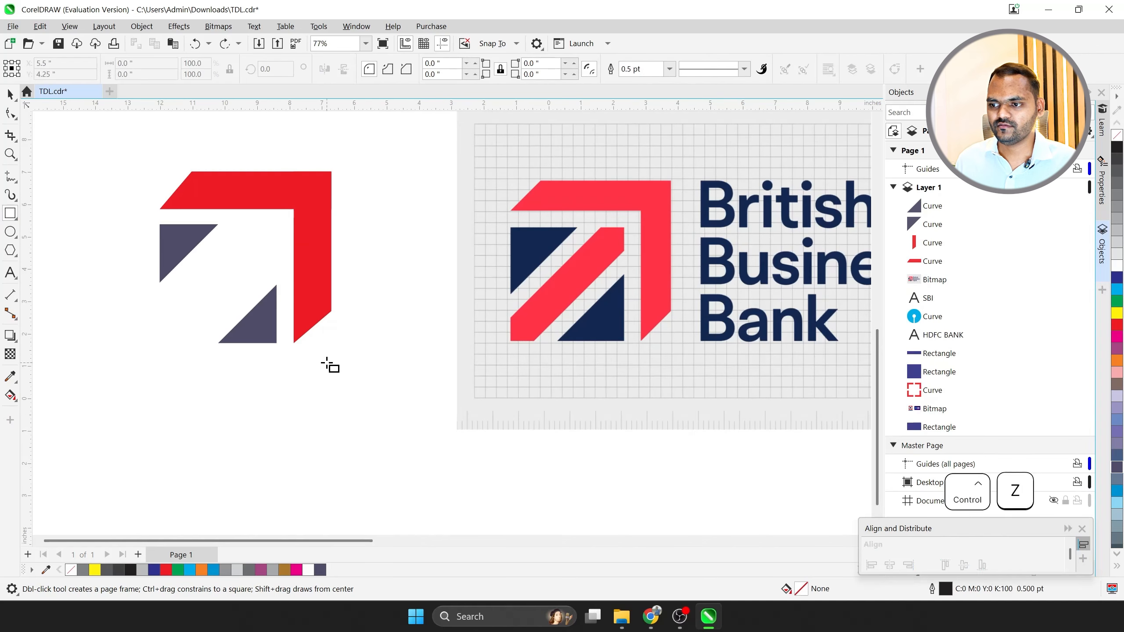
# Copy the horizontal red bar below the symbol and reduce the copy's height to 50 percent, about 0.58 inches.
pyautogui.press('space')
pyautogui.click(259, 183)
pyautogui.moveTo(258, 183); pyautogui.dragTo(213, 397)
pyautogui.scroll(1, 214, 396)
pyautogui.moveTo(201, 351); pyautogui.dragTo(204, 384)
pyautogui.scroll(-3, 337, 371)
pyautogui.scroll(2, 272, 385)
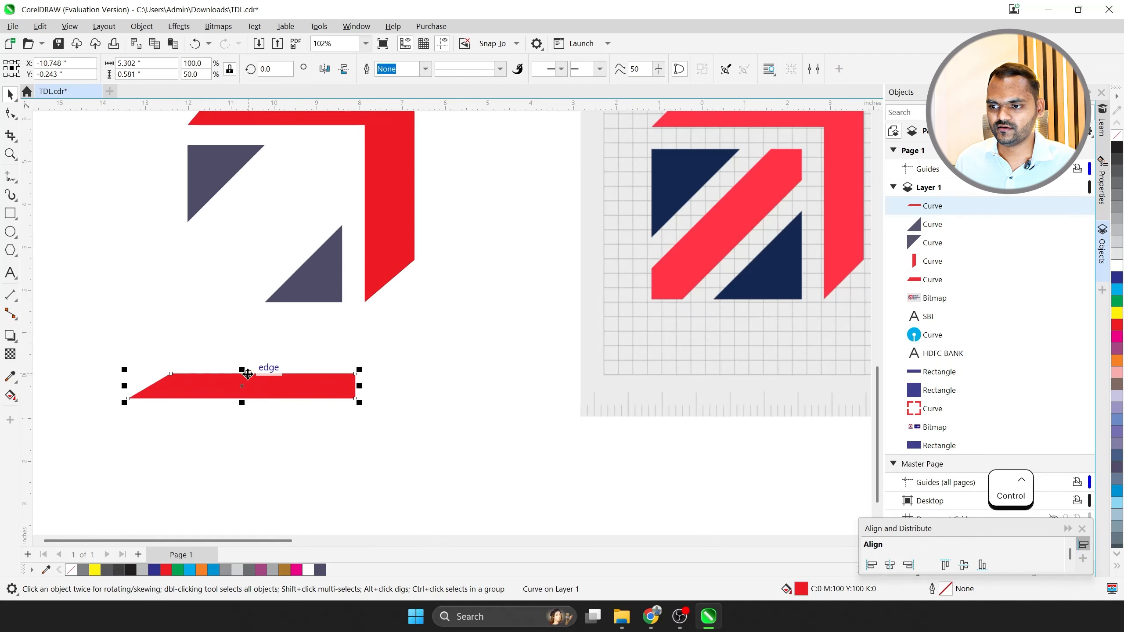
# Mirror-copy the thin red bar downward, and mirror-copy the pair sideways to form a long hexagon about 6.29 inches wide.
pyautogui.moveTo(242, 370); pyautogui.dragTo(247, 411)
pyautogui.rightClick(247, 411)
pyautogui.moveTo(301, 450); pyautogui.dragTo(242, 384)
pyautogui.moveTo(124, 399); pyautogui.dragTo(260, 406)
pyautogui.rightClick(384, 402)
# Select the four overlapping red pieces below the symbol and weld them into a single hexagonal bar.
pyautogui.scroll(-3, 293, 417)
pyautogui.click(345, 446)
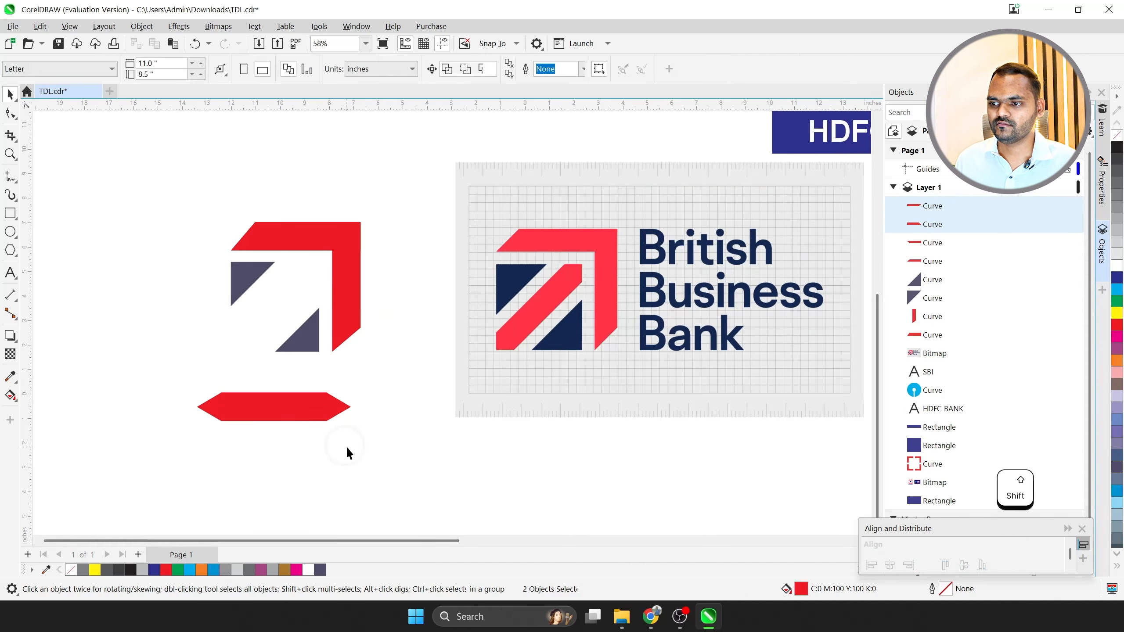
pyautogui.scroll(3, 306, 409)
pyautogui.moveTo(463, 487); pyautogui.dragTo(72, 356)
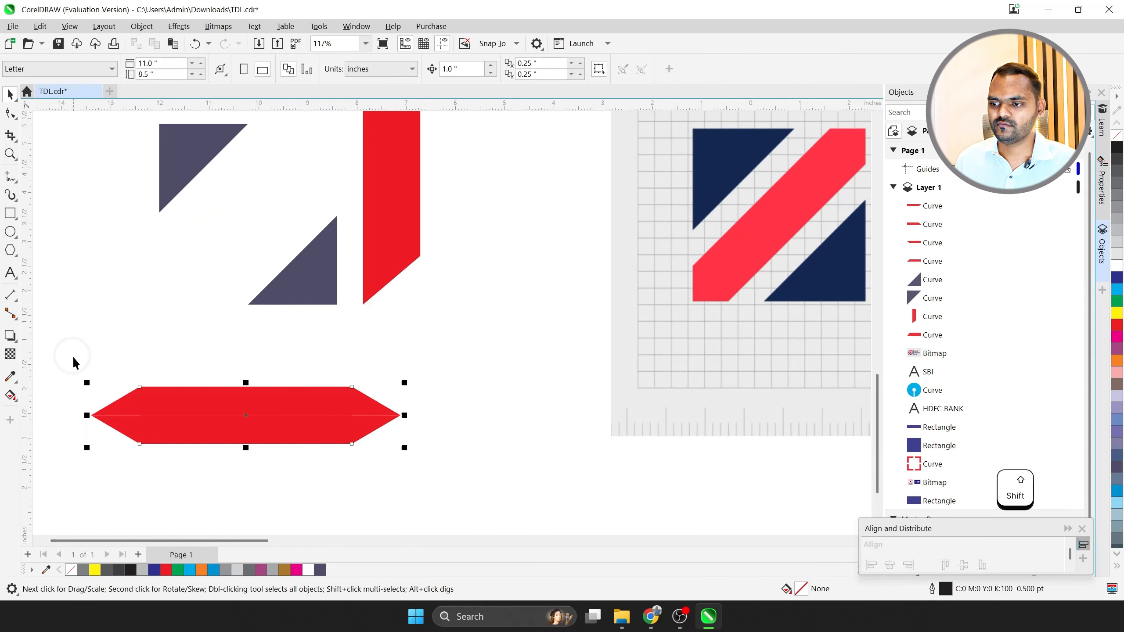
pyautogui.scroll(-3, 331, 288)
pyautogui.click(391, 72)
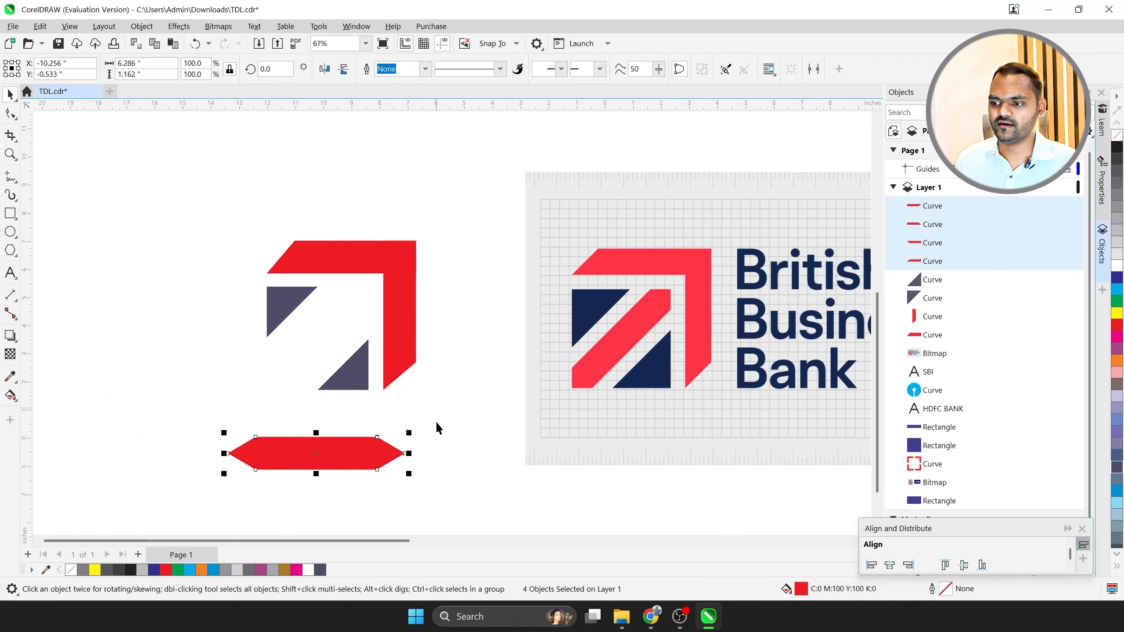
pyautogui.scroll(1, 429, 464)
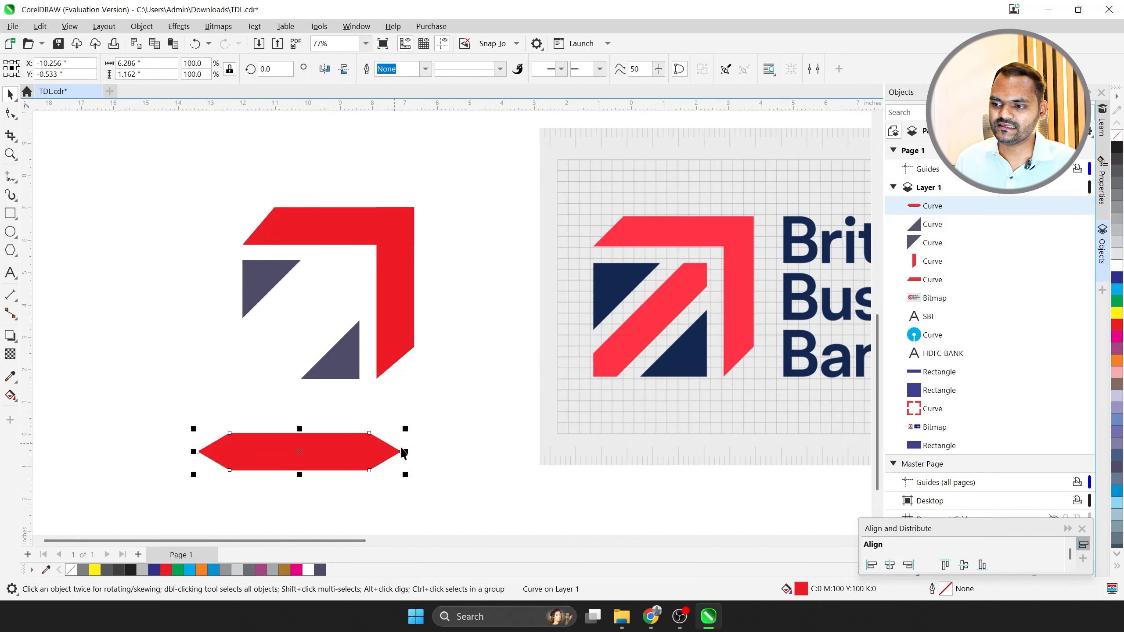
# Shorten the red hexagonal bar to about 4.76 inches and move it up between the two dark triangles.
pyautogui.scroll(3, 403, 452)
pyautogui.scroll(-4, 301, 485)
pyautogui.scroll(2, 680, 357)
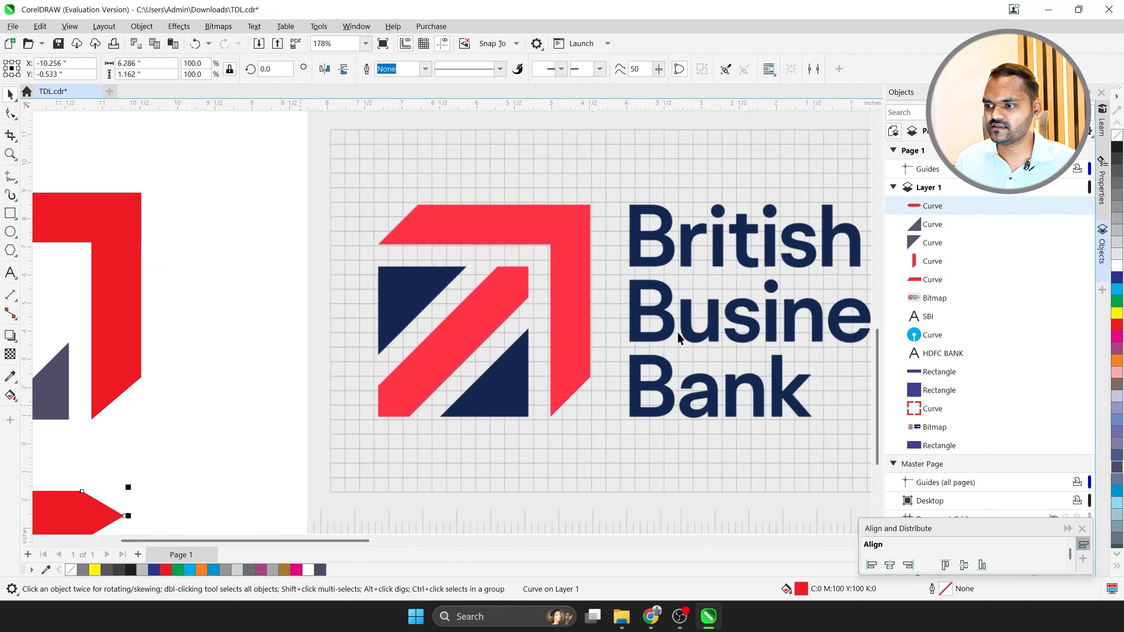
pyautogui.scroll(-4, 547, 309)
pyautogui.scroll(2, 444, 320)
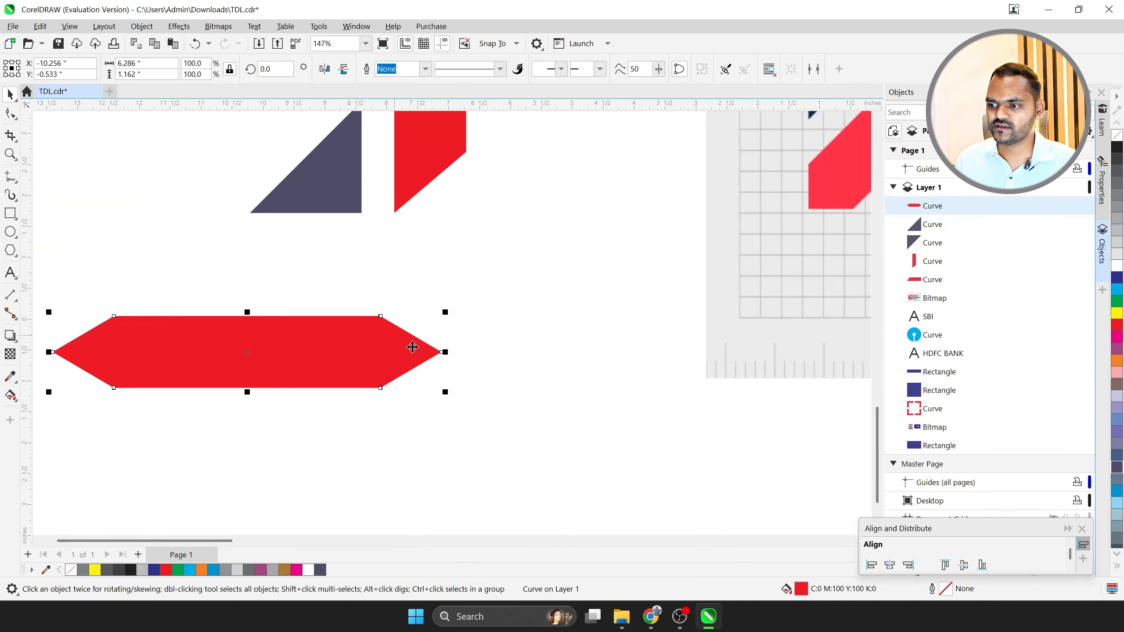
pyautogui.moveTo(448, 355); pyautogui.dragTo(396, 233)
# Rotate the red hexagonal bar 45 degrees and place it diagonally in the gap between the dark triangles.
pyautogui.scroll(-3, 384, 394)
pyautogui.click(359, 287)
pyautogui.scroll(2, 360, 287)
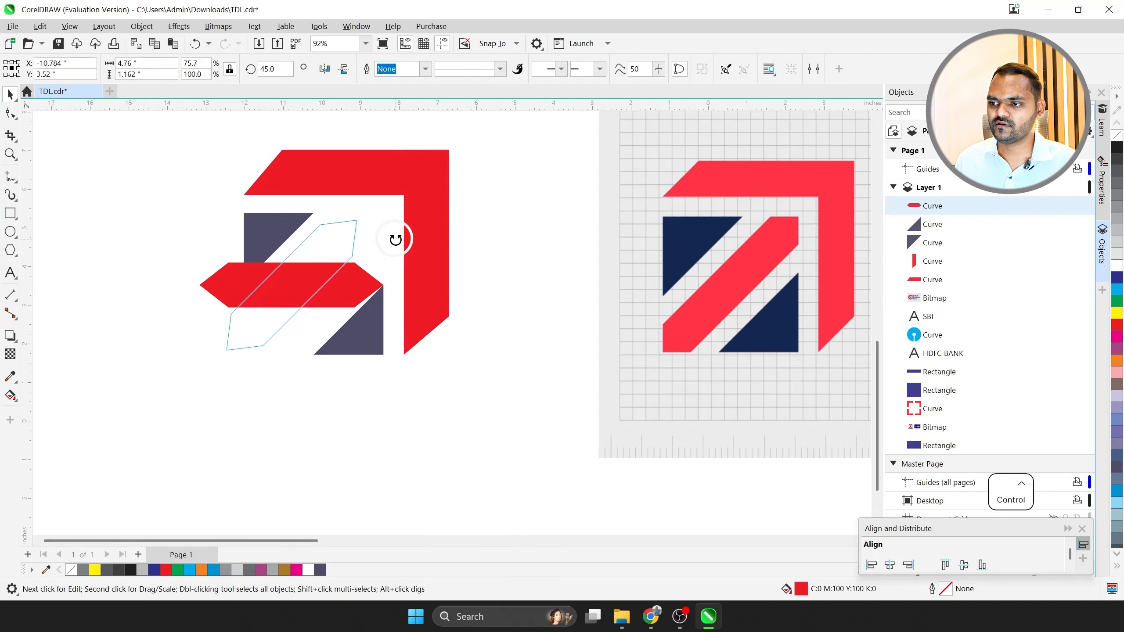
pyautogui.scroll(2, 376, 246)
pyautogui.moveTo(300, 244); pyautogui.dragTo(339, 233)
pyautogui.scroll(-3, 310, 253)
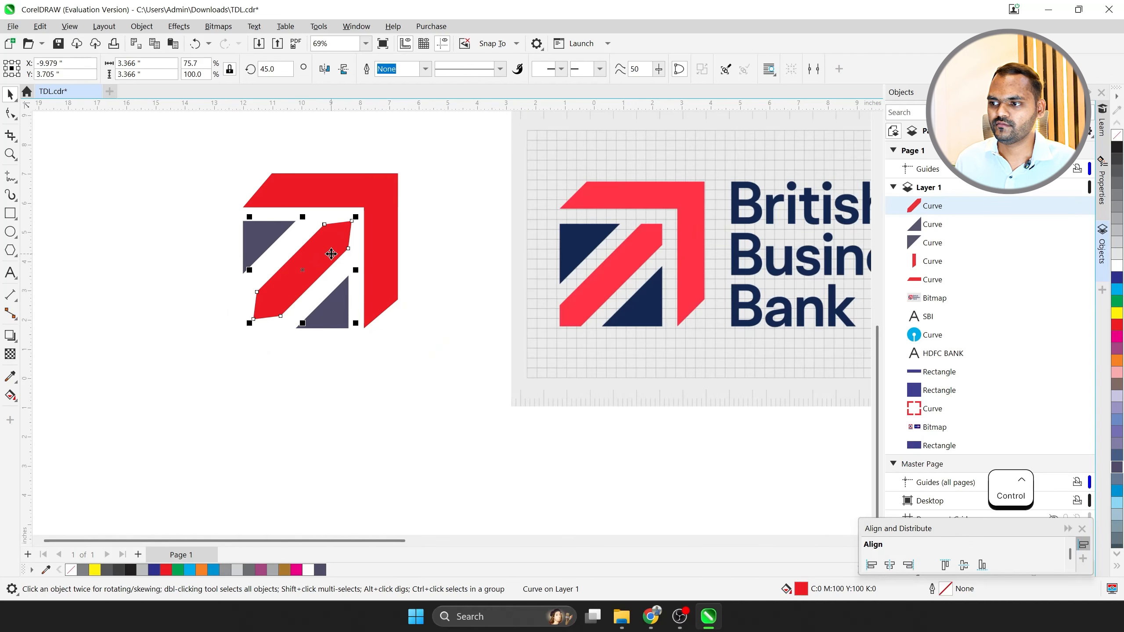
# Shift the diagonal red bar horizontally until its upper tip lines up with the right edge of the lower dark triangle.
pyautogui.scroll(4, 297, 220)
pyautogui.moveTo(419, 224); pyautogui.dragTo(339, 223)
pyautogui.scroll(-4, 243, 239)
pyautogui.scroll(6, 592, 219)
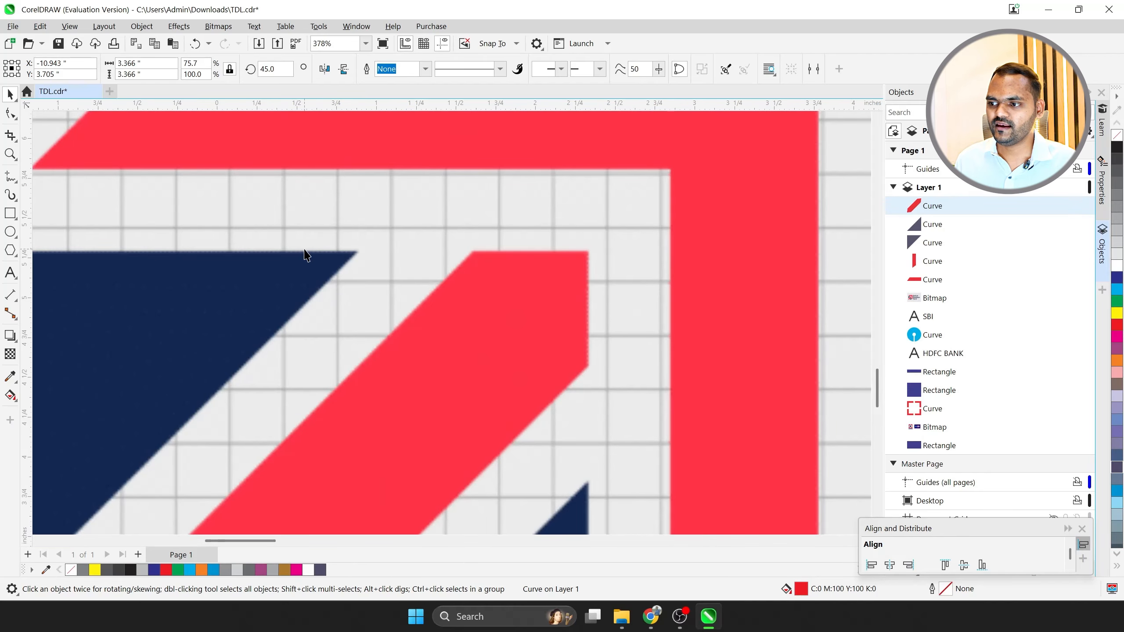
pyautogui.scroll(-7, 591, 250)
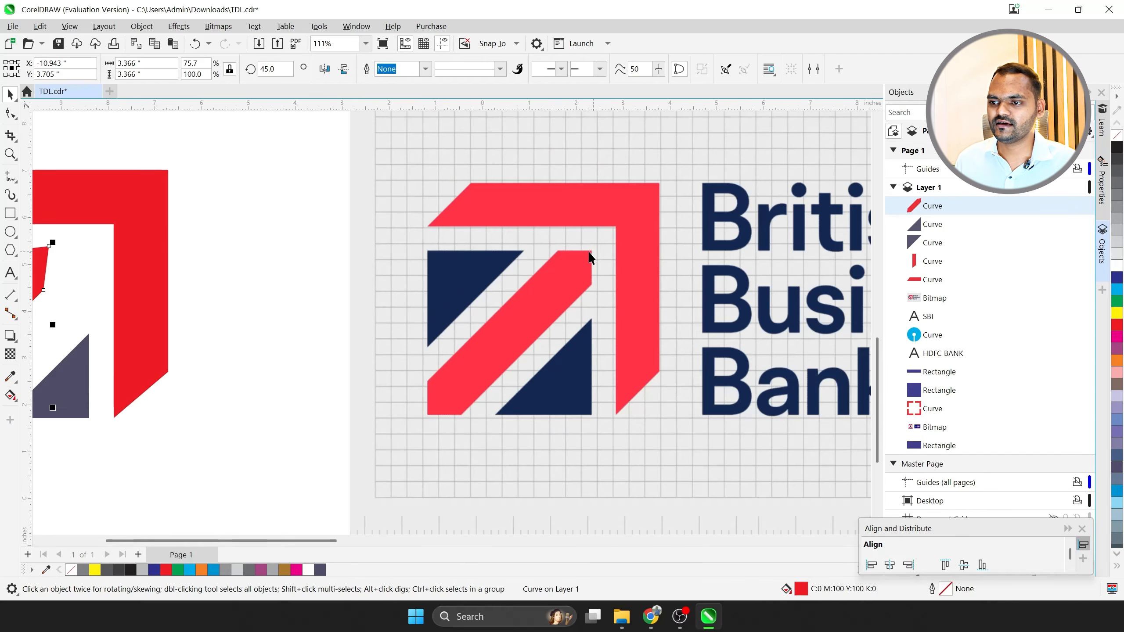
pyautogui.hscroll(-5, 190, 240)
pyautogui.scroll(6, 279, 292)
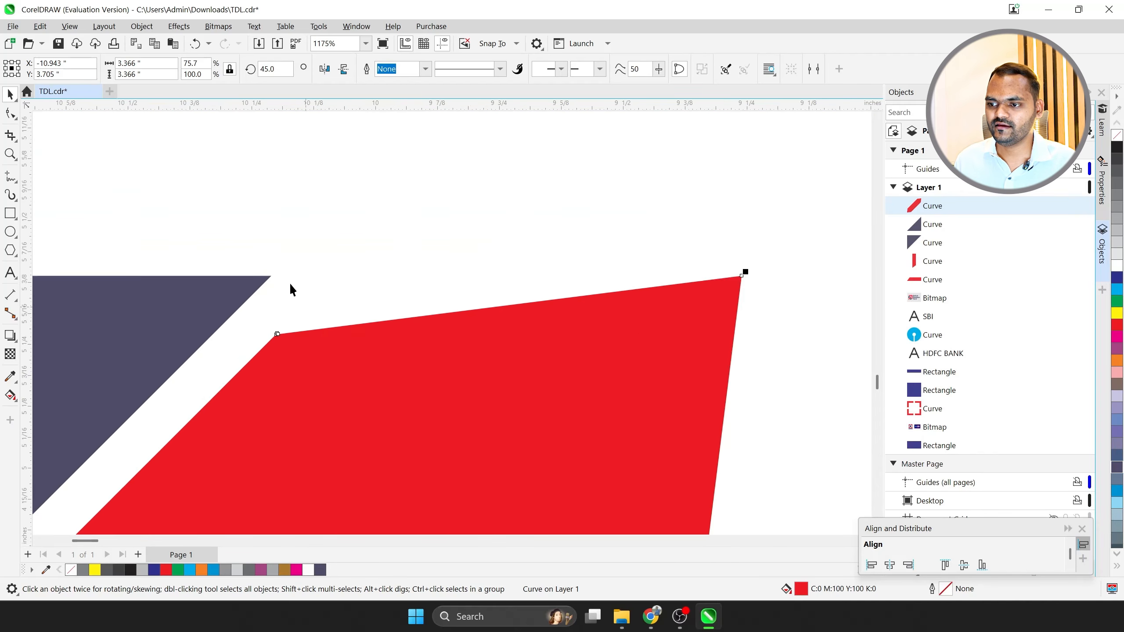
pyautogui.scroll(-2, 293, 286)
pyautogui.moveTo(384, 323); pyautogui.dragTo(466, 333)
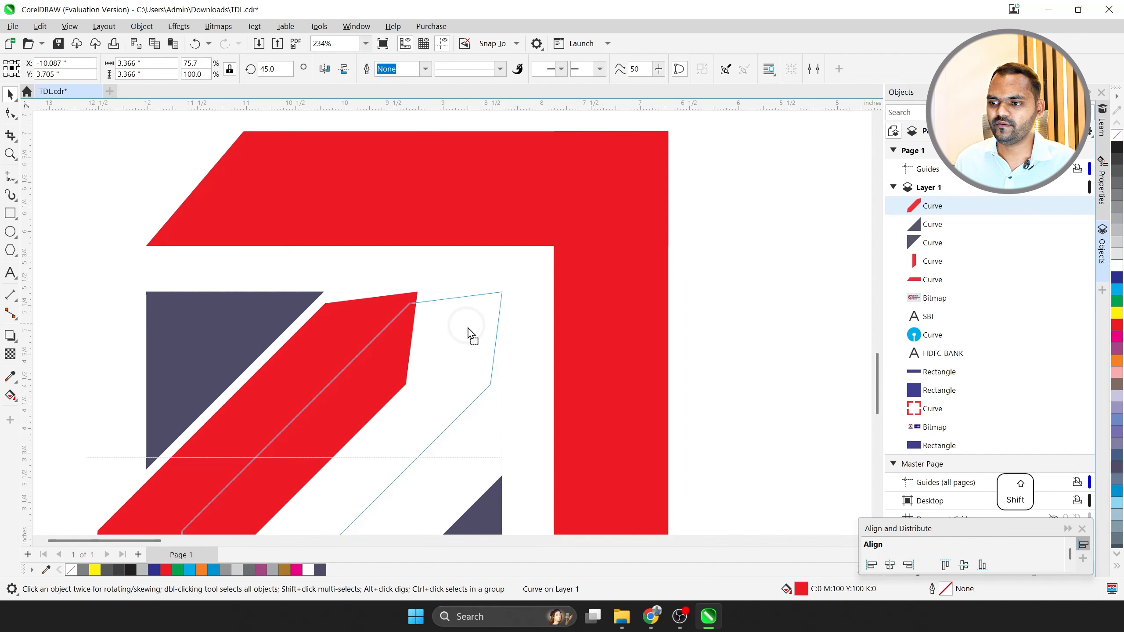
pyautogui.moveTo(467, 333); pyautogui.dragTo(466, 333)
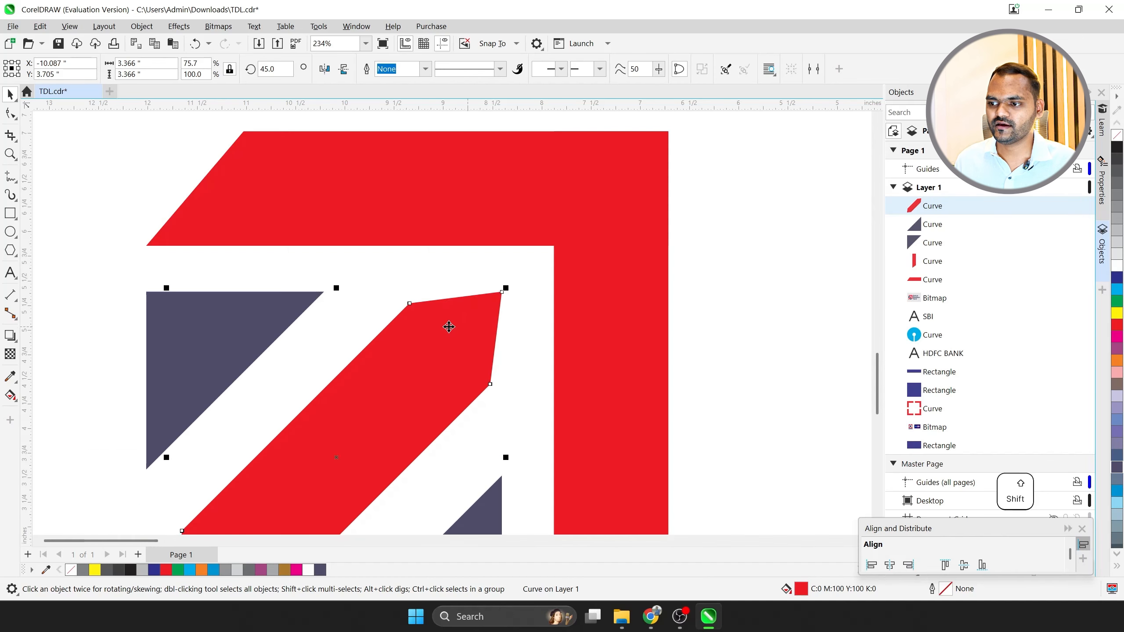
# Move the node left of the diagonal bar's upper tip level with the upper triangle's top, making that edge horizontal.
pyautogui.click(14, 115)
pyautogui.scroll(4, 416, 306)
pyautogui.scroll(-1, 425, 266)
pyautogui.moveTo(411, 257)
pyautogui.mouseDown()
pyautogui.moveTo(457, 311)
pyautogui.moveTo(446, 263)
pyautogui.moveTo(459, 259)
pyautogui.moveTo(485, 279)
pyautogui.moveTo(452, 269)
pyautogui.moveTo(459, 260)
pyautogui.mouseUp()
pyautogui.hotkey('ctrl', 'z')
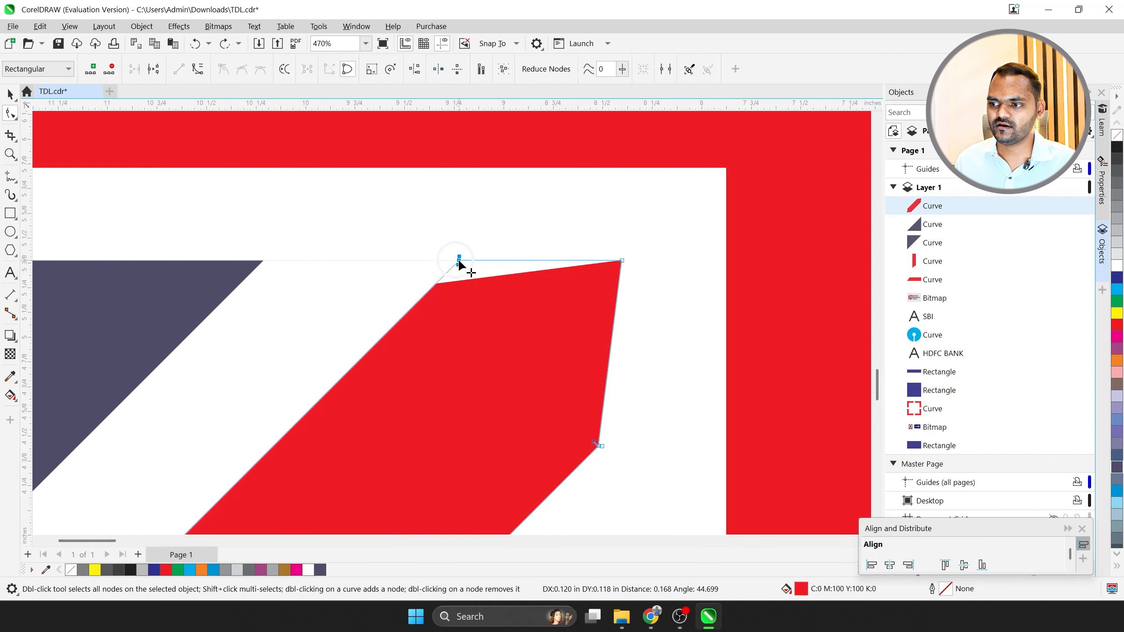
pyautogui.moveTo(459, 260); pyautogui.dragTo(459, 259)
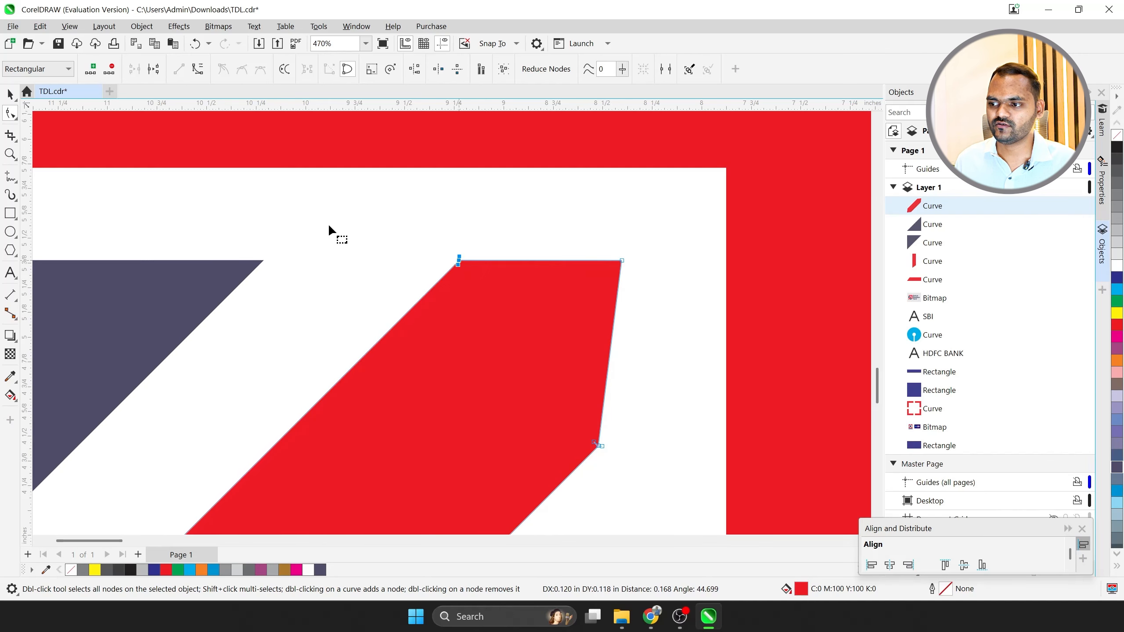
# Move the node below the diagonal bar's upper tip outward to make that edge vertical, and return to the Pick tool.
pyautogui.scroll(-2, 427, 301)
pyautogui.scroll(3, 444, 320)
pyautogui.moveTo(493, 348); pyautogui.dragTo(494, 350)
pyautogui.scroll(-2, 359, 302)
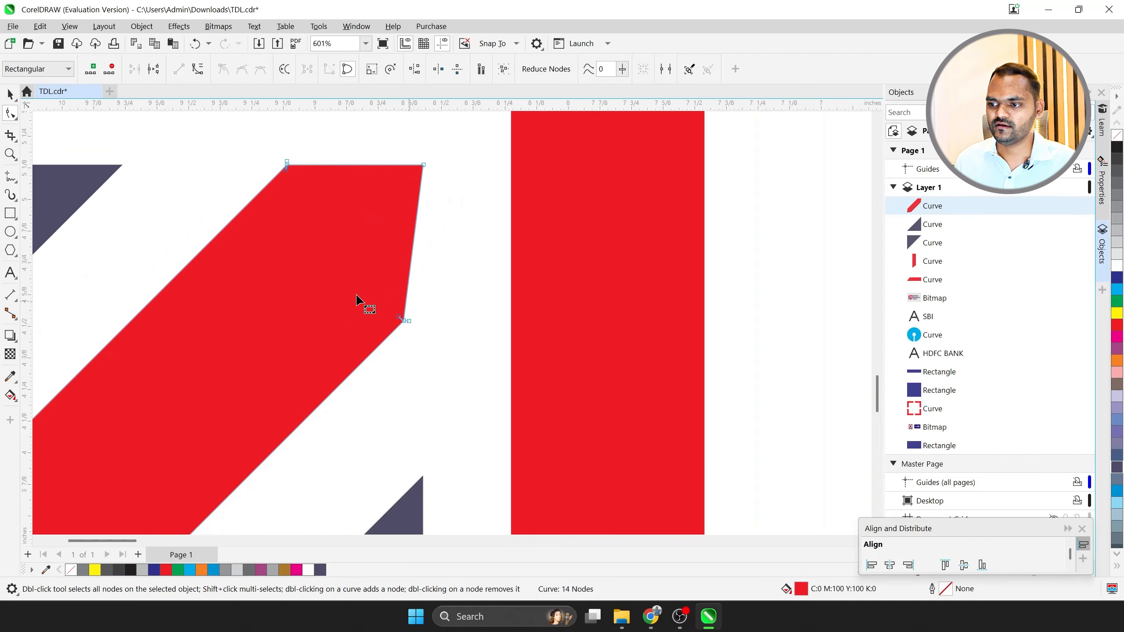
pyautogui.scroll(2, 408, 320)
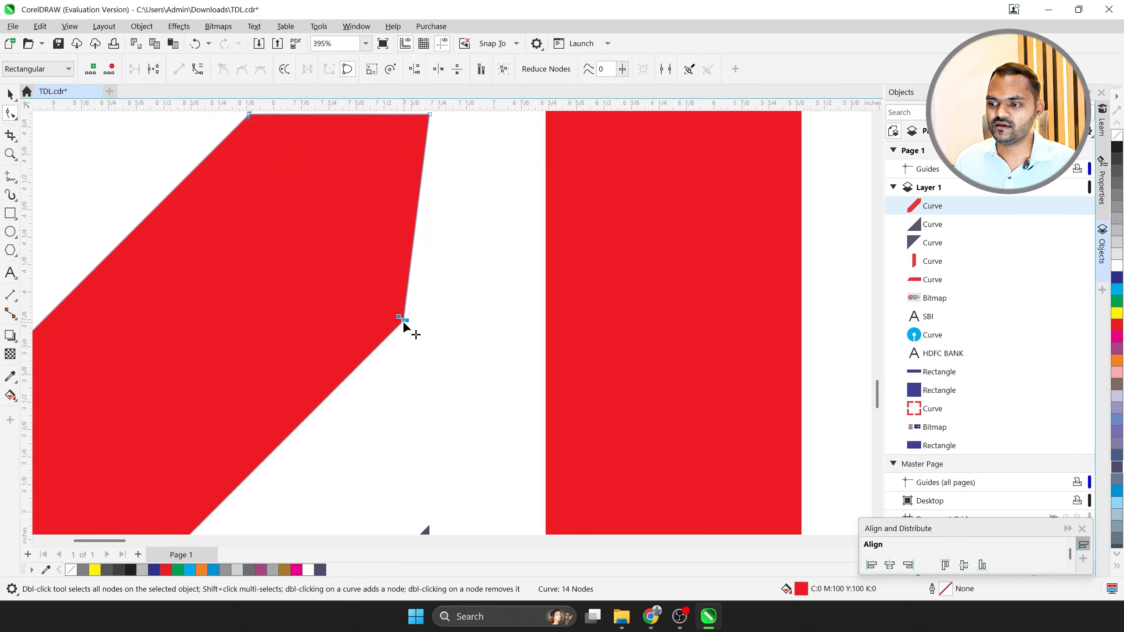
pyautogui.moveTo(404, 318); pyautogui.dragTo(438, 286)
pyautogui.scroll(-5, 436, 281)
pyautogui.scroll(-1, 268, 413)
pyautogui.hotkey('ctrl', 'space')
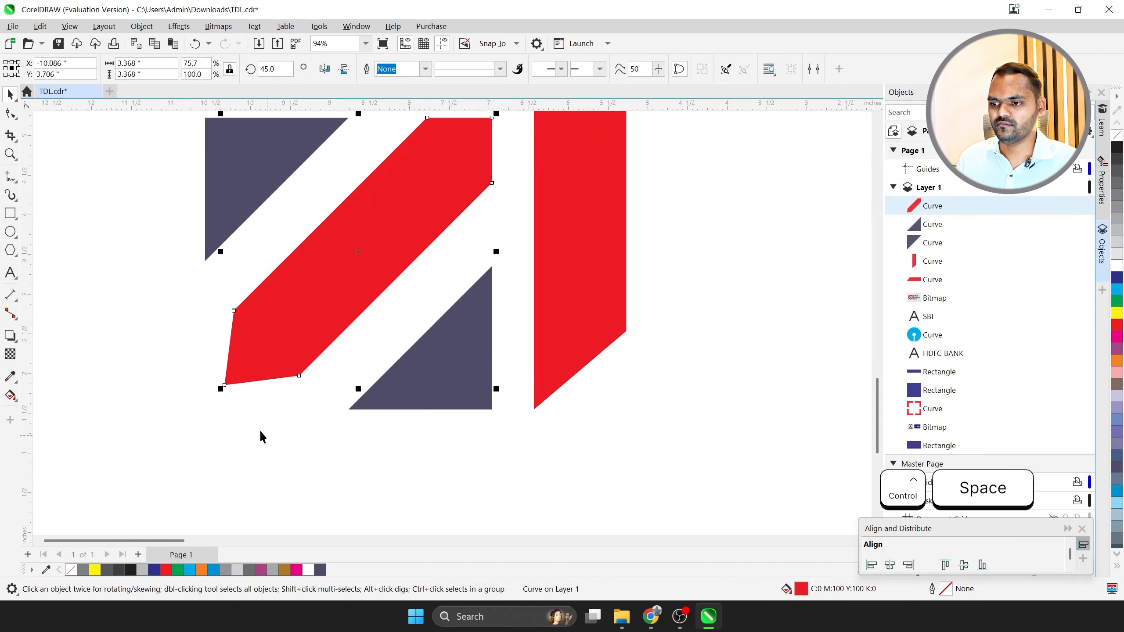
# Place a horizontal guideline at about Y 1.73 inches, along the bottom edge of the lower dark triangle.
pyautogui.scroll(2, 263, 412)
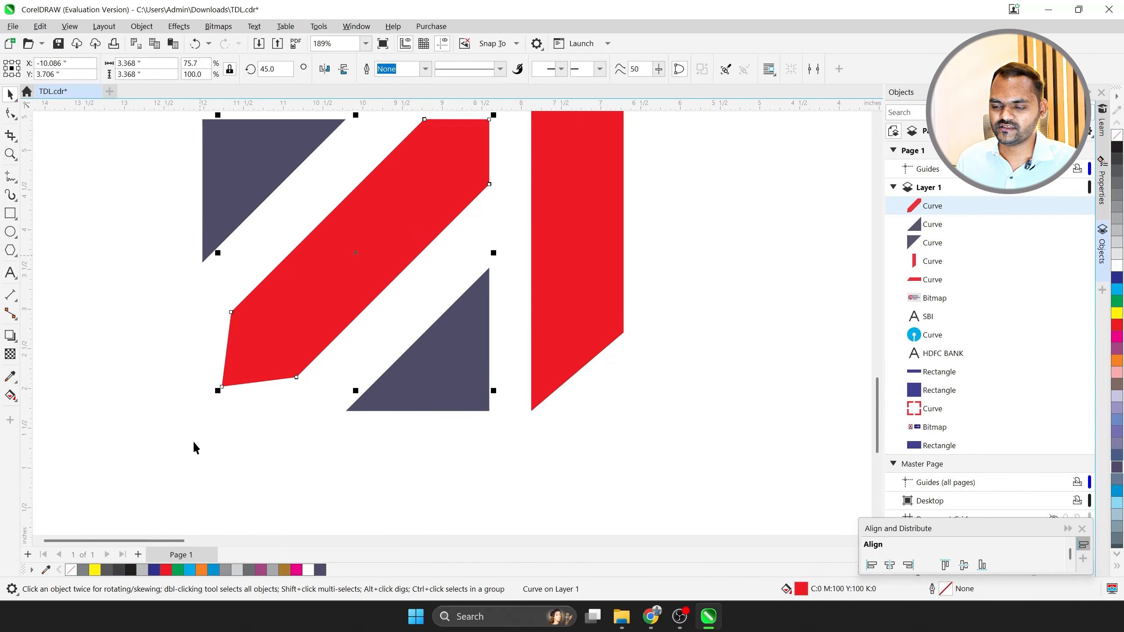
pyautogui.scroll(-1, 268, 433)
pyautogui.scroll(1, 168, 417)
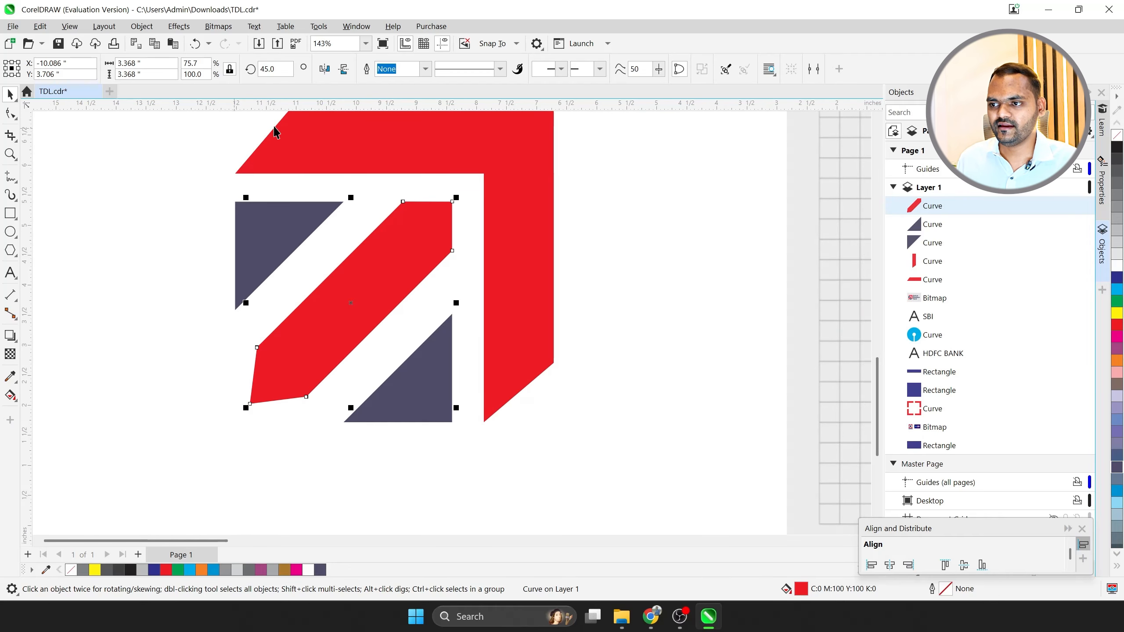
pyautogui.moveTo(268, 111); pyautogui.dragTo(240, 421)
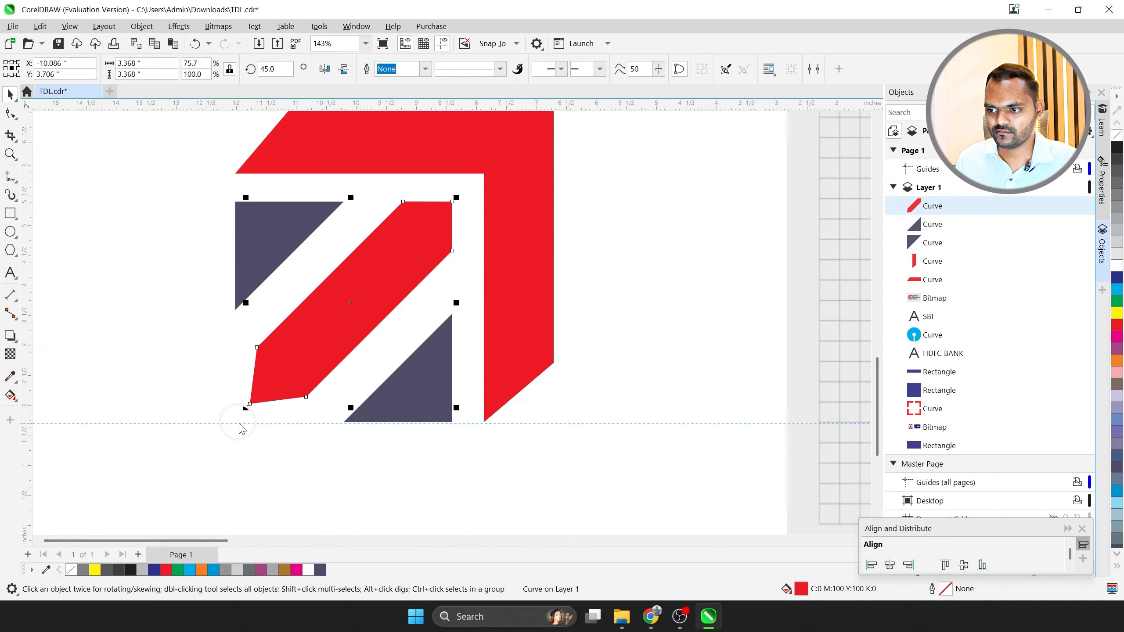
pyautogui.moveTo(238, 426); pyautogui.dragTo(239, 424)
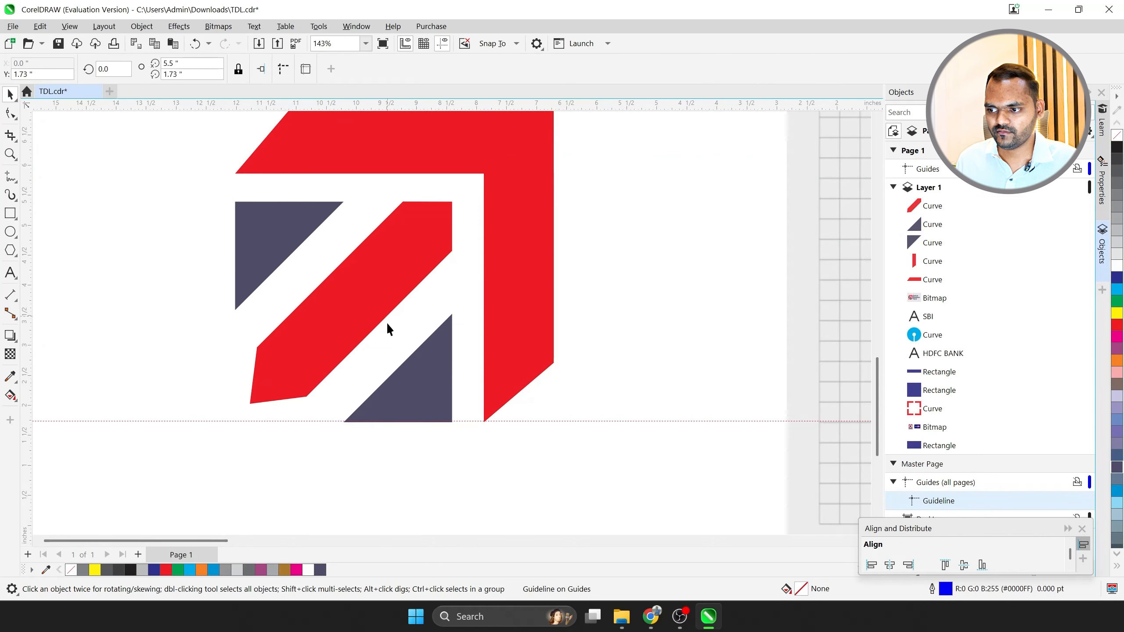
# Fine-tune the horizontal guideline to Y 1.715 inches so it sits exactly on the lower dark triangle's bottom edge.
pyautogui.scroll(2, 386, 408)
pyautogui.scroll(5, 416, 438)
pyautogui.moveTo(431, 434); pyautogui.dragTo(434, 452)
pyautogui.scroll(-6, 435, 452)
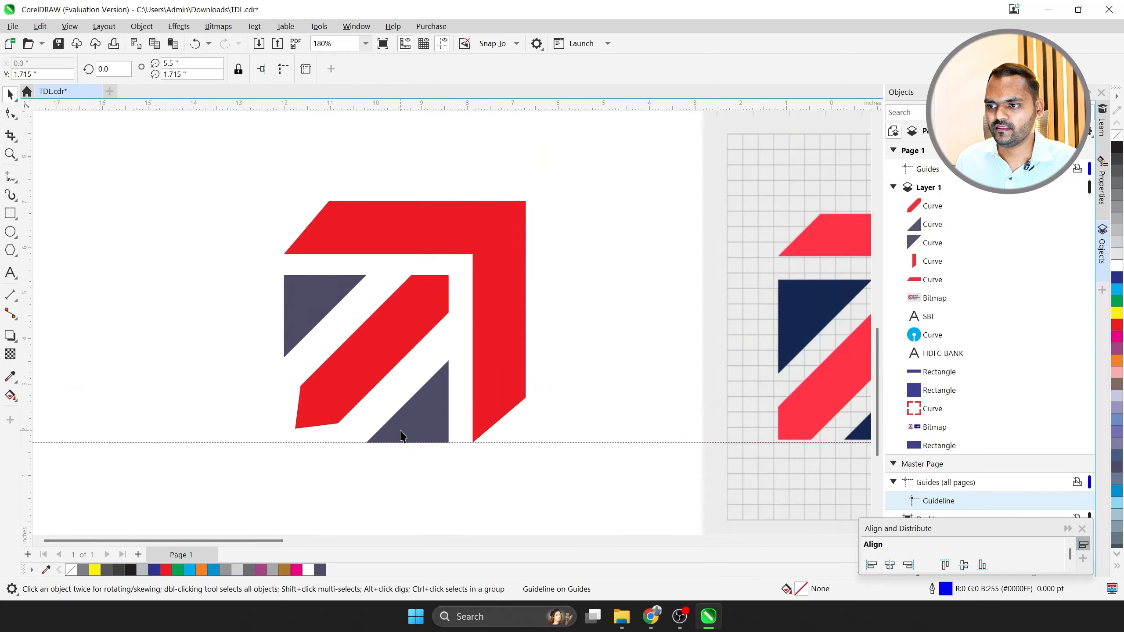
# Place a vertical guideline at about X -12.016 inches, along the left edge of the upper dark triangle.
pyautogui.moveTo(135, 325); pyautogui.dragTo(282, 372)
pyautogui.scroll(3, 279, 354)
pyautogui.scroll(4, 275, 313)
pyautogui.moveTo(299, 323); pyautogui.dragTo(318, 330)
pyautogui.scroll(-5, 305, 286)
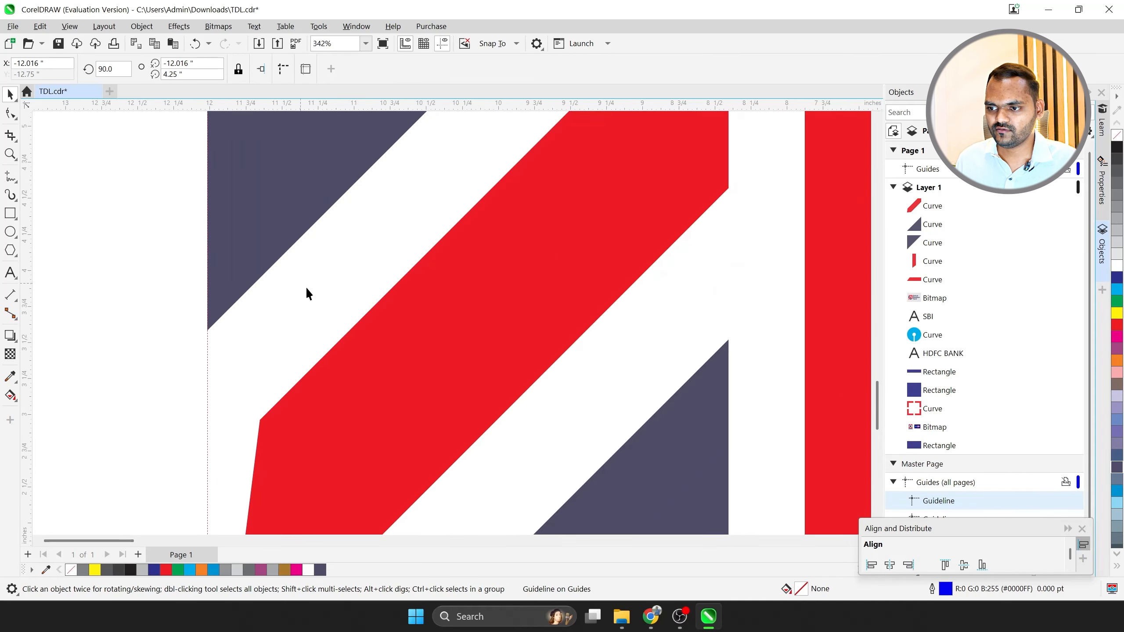
# Edit the diagonal bar's nodes, moving its lower tip to the intersection of the two guidelines.
pyautogui.scroll(2, 299, 381)
pyautogui.scroll(1, 281, 406)
pyautogui.doubleClick(290, 381)
pyautogui.scroll(-3, 356, 341)
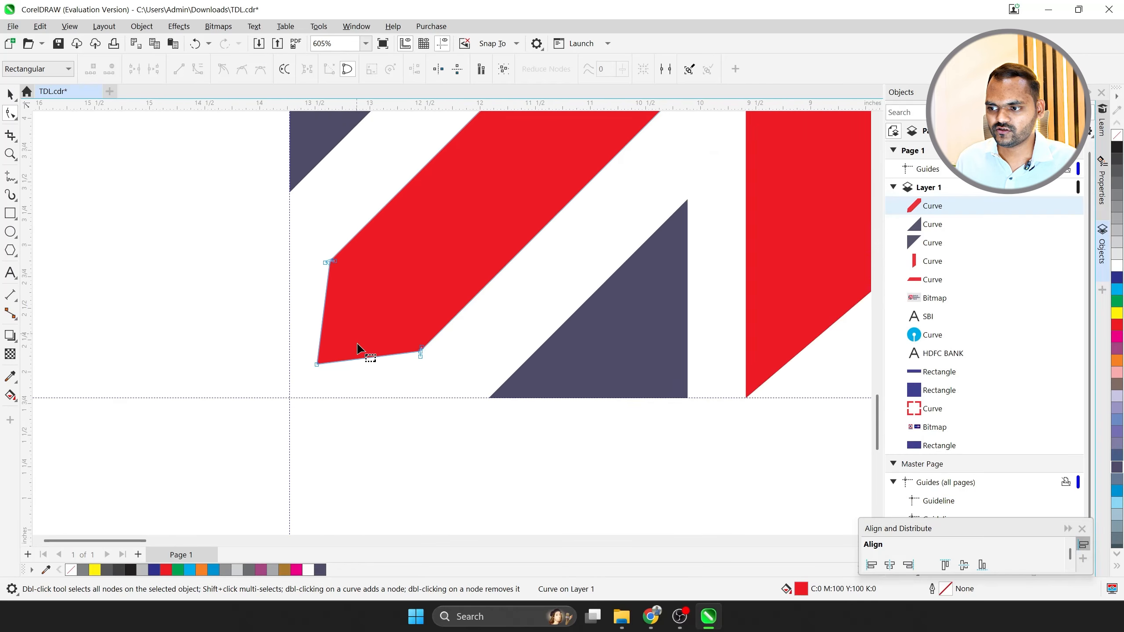
pyautogui.scroll(2, 355, 359)
pyautogui.moveTo(274, 363); pyautogui.dragTo(220, 431)
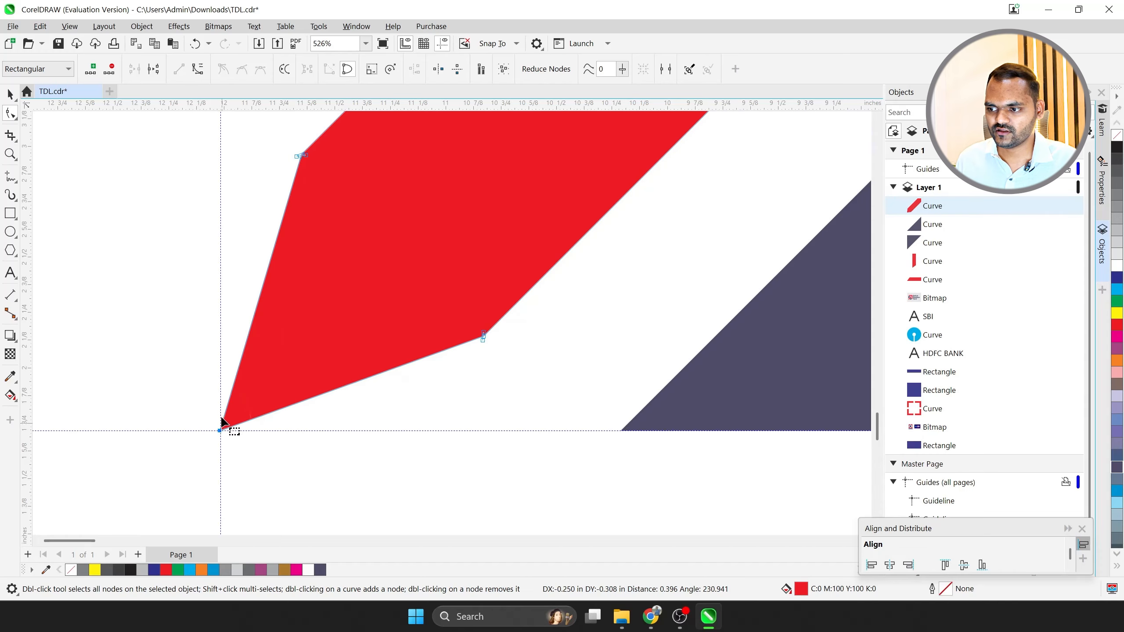
# Move the nodes right of the diagonal bar's lower tip down to the horizontal guideline, making that edge horizontal.
pyautogui.scroll(-2, 220, 430)
pyautogui.scroll(2, 312, 406)
pyautogui.moveTo(362, 336); pyautogui.dragTo(397, 398)
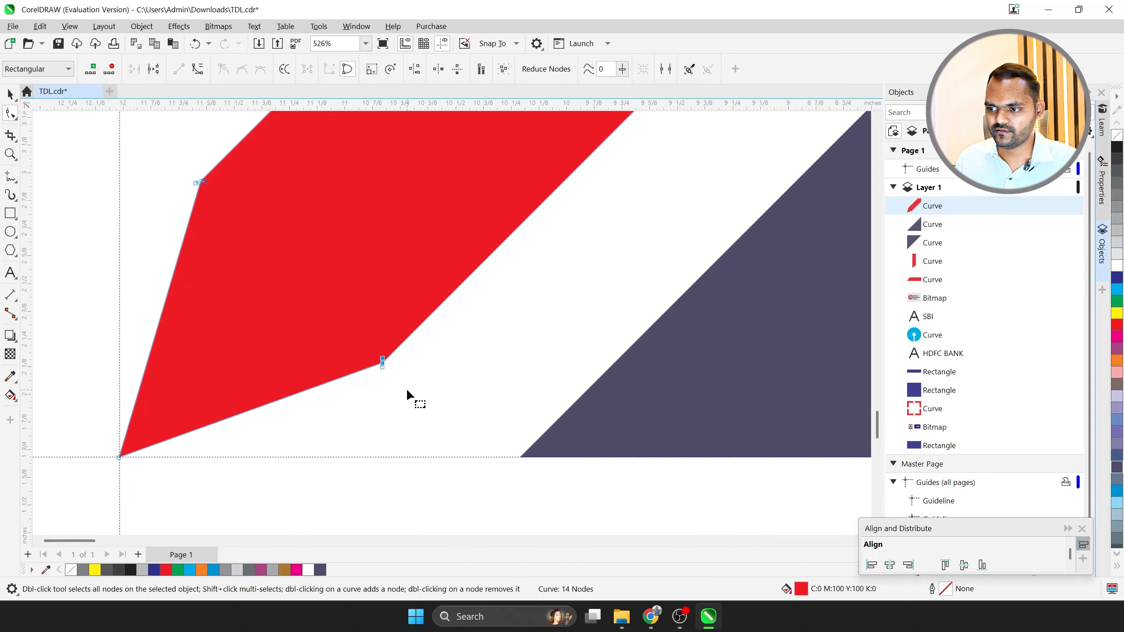
pyautogui.moveTo(383, 360); pyautogui.dragTo(289, 455)
# Move the nodes above the diagonal bar's lower tip out to the vertical guideline, making that edge vertical, and return to the Pick tool.
pyautogui.scroll(-2, 289, 456)
pyautogui.scroll(1, 369, 446)
pyautogui.moveTo(225, 321); pyautogui.dragTo(434, 353)
pyautogui.moveTo(362, 350); pyautogui.dragTo(265, 442)
pyautogui.scroll(5, 307, 398)
pyautogui.scroll(-10, 262, 372)
pyautogui.hotkey('ctrl', 'space')
pyautogui.scroll(-2, 344, 352)
pyautogui.scroll(1, 339, 358)
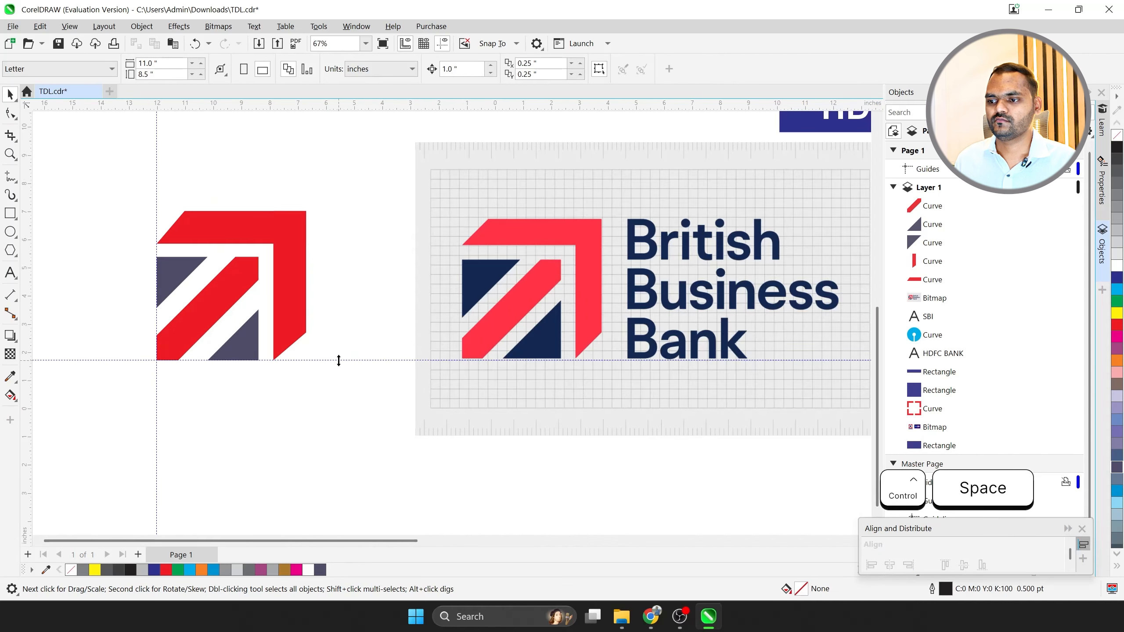
# Delete the horizontal and the vertical guideline.
pyautogui.click(339, 360)
pyautogui.press('Delete')
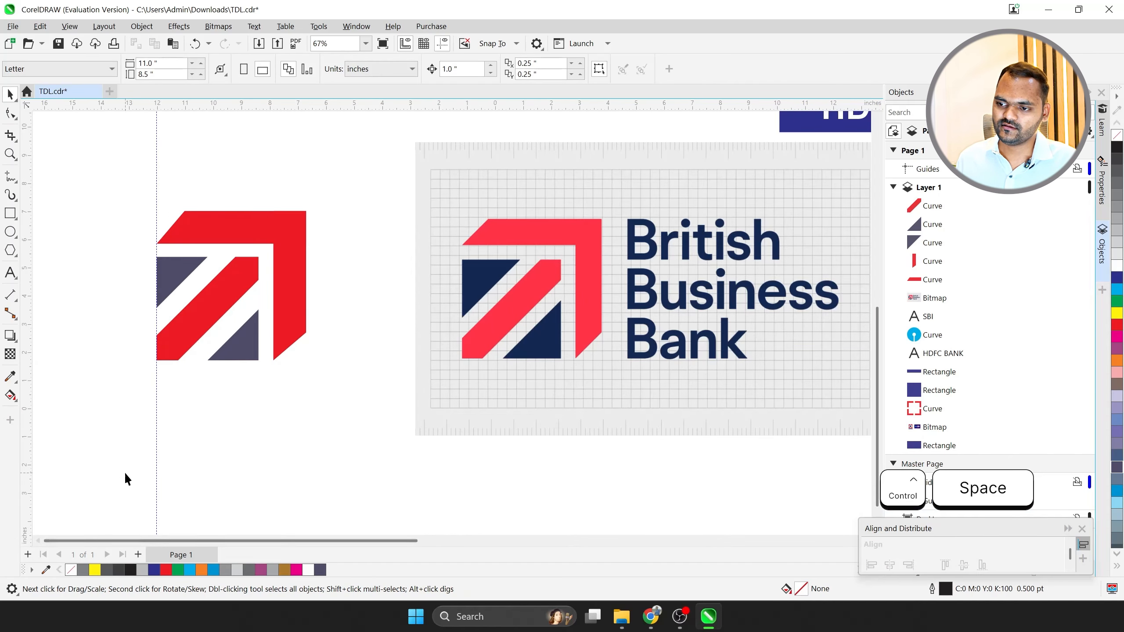
pyautogui.click(156, 442)
pyautogui.press('Delete')
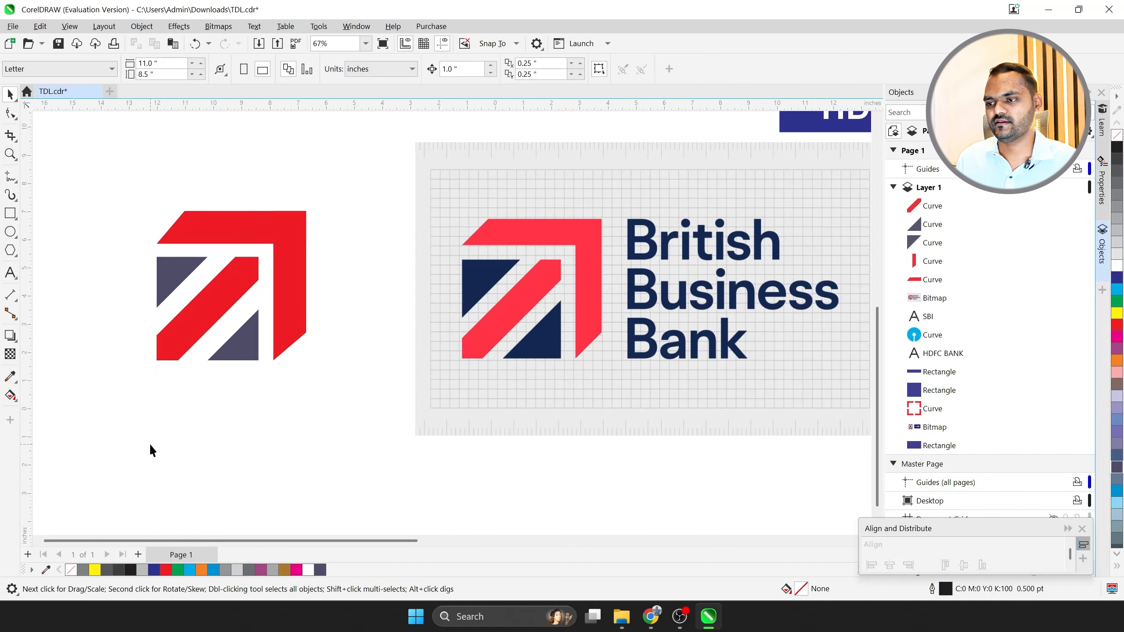
pyautogui.scroll(2, 195, 231)
pyautogui.scroll(-1, 233, 259)
pyautogui.scroll(1, 226, 270)
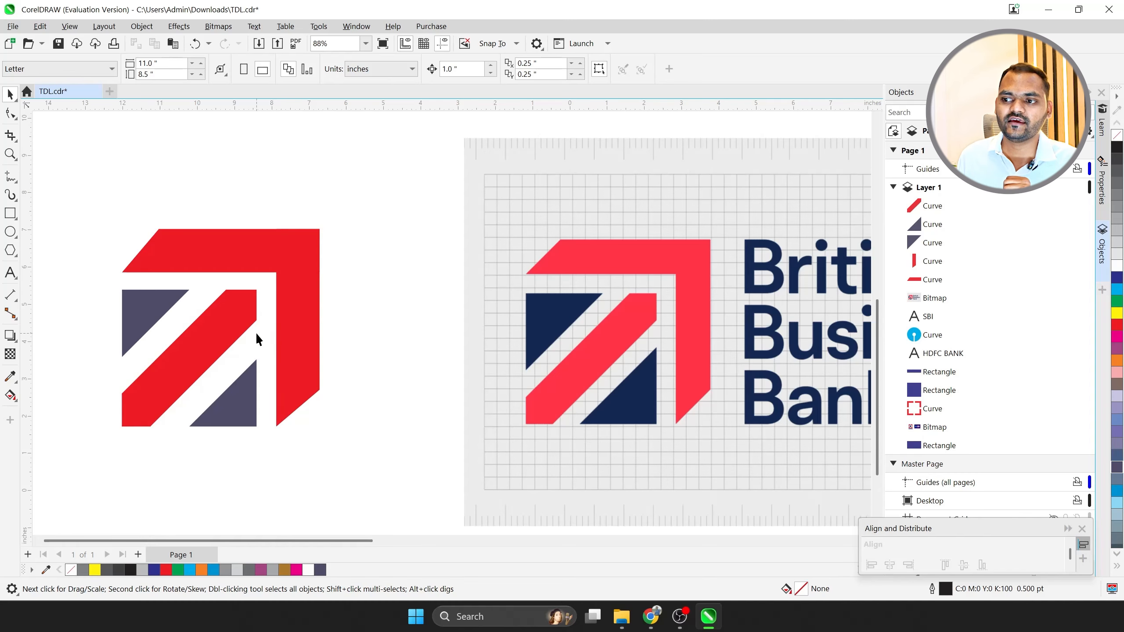
pyautogui.scroll(-1, 257, 334)
pyautogui.scroll(1, 272, 295)
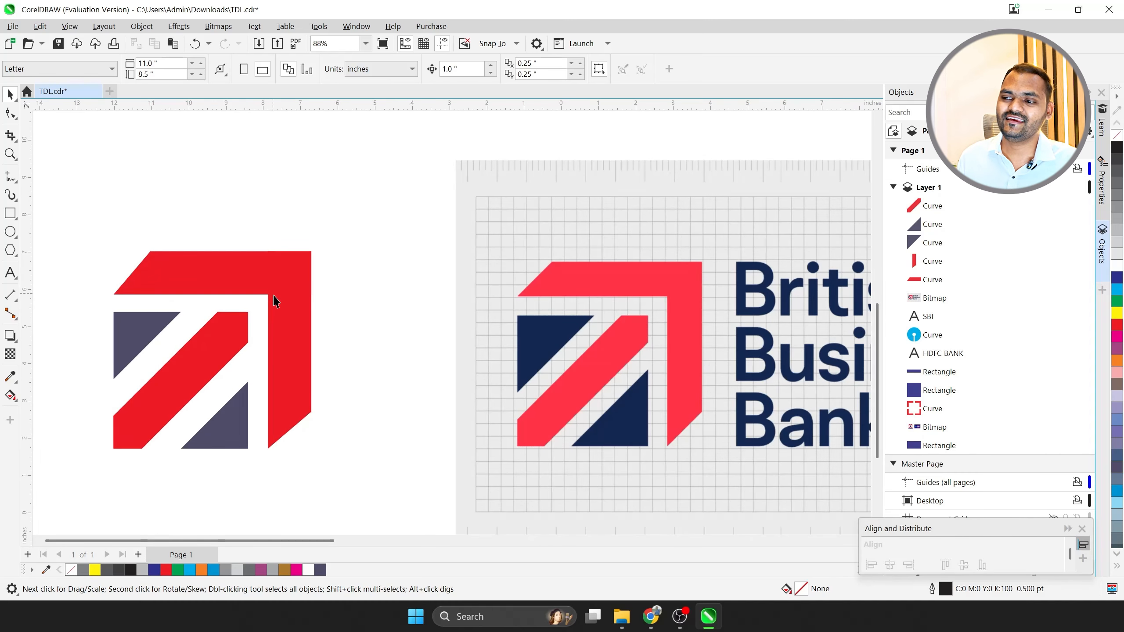
pyautogui.scroll(-1, 274, 301)
pyautogui.scroll(1, 123, 288)
# Select both dark triangles and enlarge them together to about 114.2%, keeping the lower triangle's outer corner fixed.
pyautogui.moveTo(110, 220); pyautogui.dragTo(420, 509)
pyautogui.click(271, 432)
pyautogui.scroll(1, 271, 431)
pyautogui.scroll(1, 256, 412)
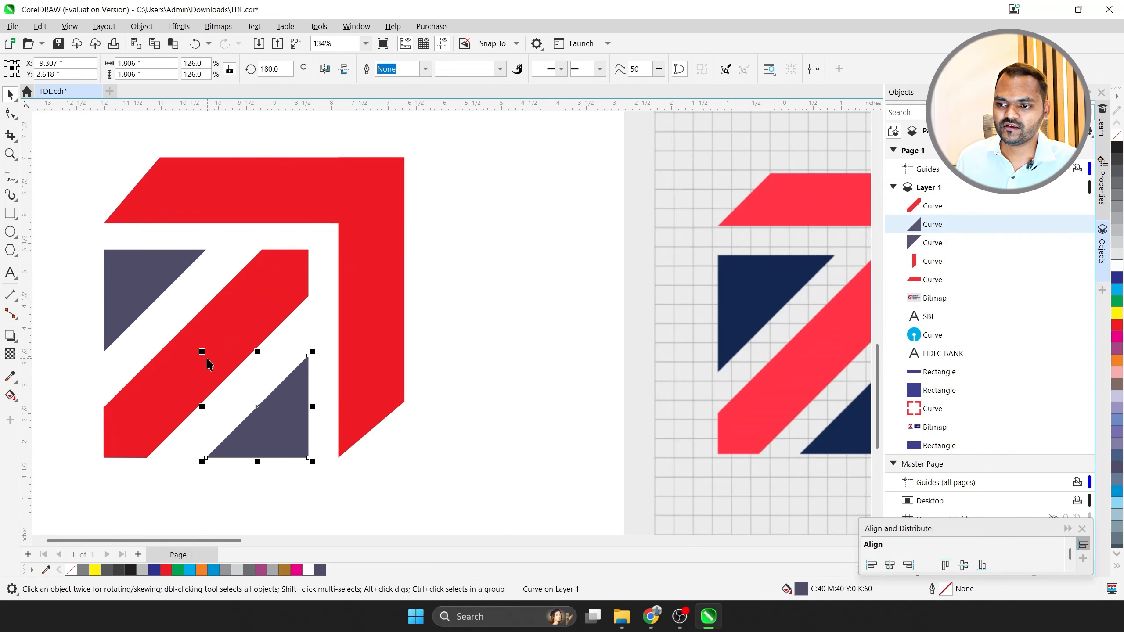
pyautogui.keyDown('shift'); pyautogui.click(116, 281); pyautogui.keyUp('shift')
pyautogui.moveTo(99, 251); pyautogui.dragTo(69, 204)
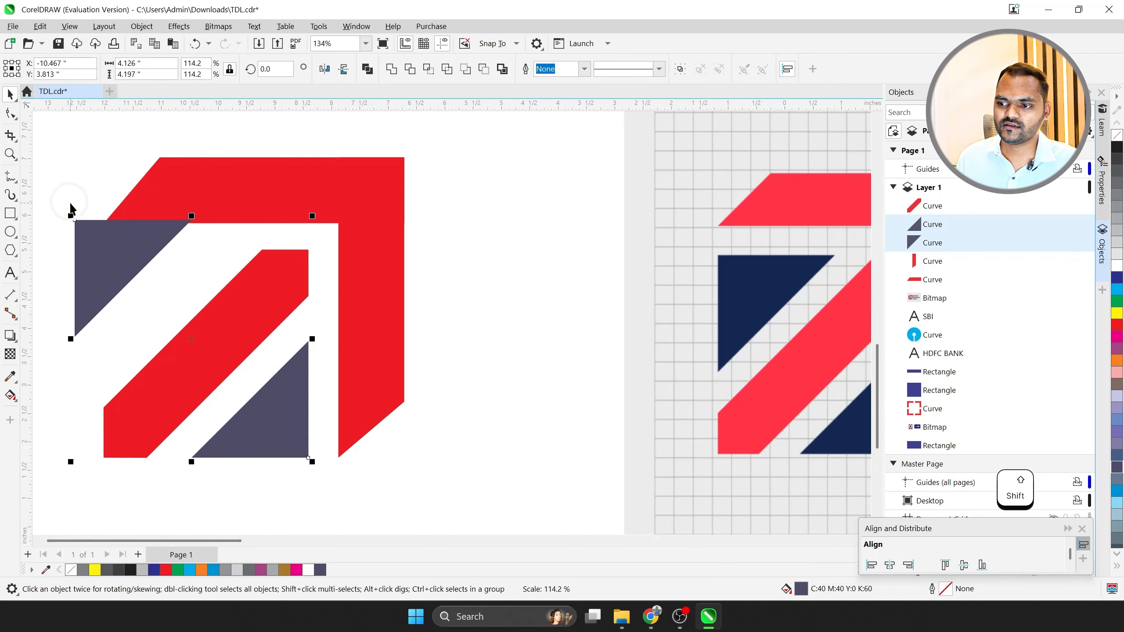
# Move the upper dark triangle back inside the arrow frame, aligning it with the diagonal bar's left and top edges.
pyautogui.click(93, 274)
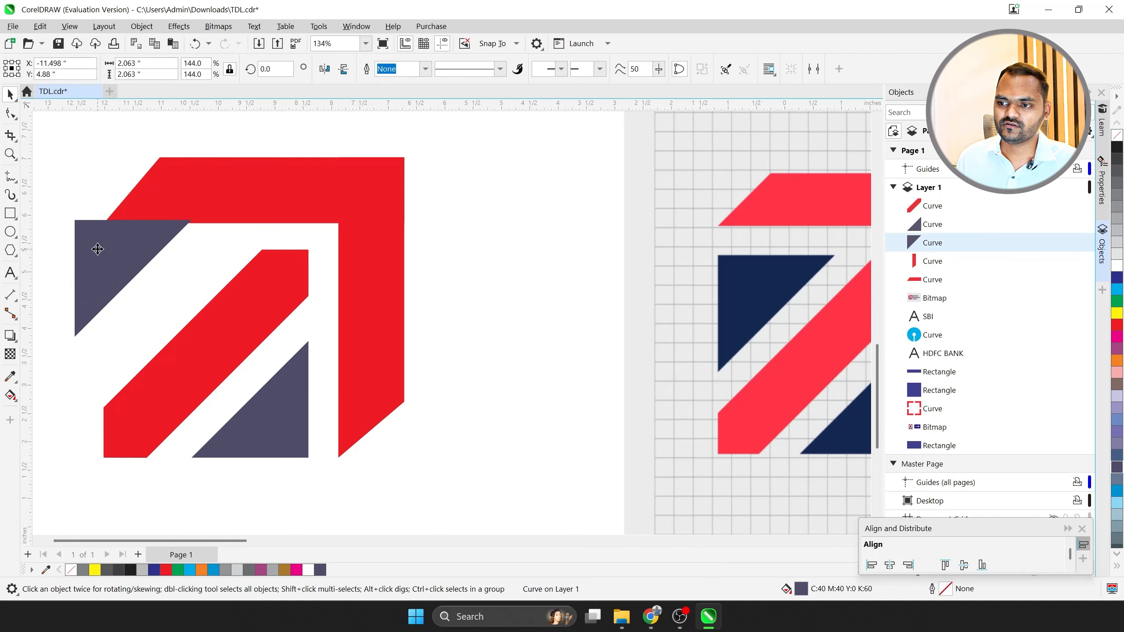
pyautogui.moveTo(101, 253); pyautogui.dragTo(125, 276)
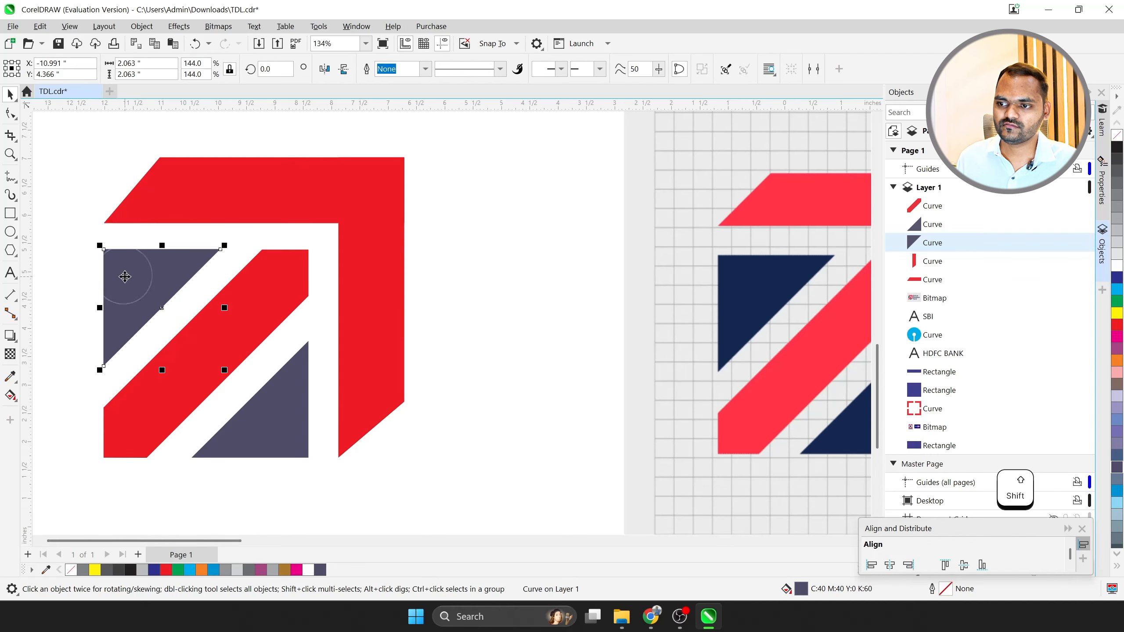
pyautogui.scroll(-1, 129, 287)
pyautogui.click(275, 357)
pyautogui.scroll(-1, 214, 355)
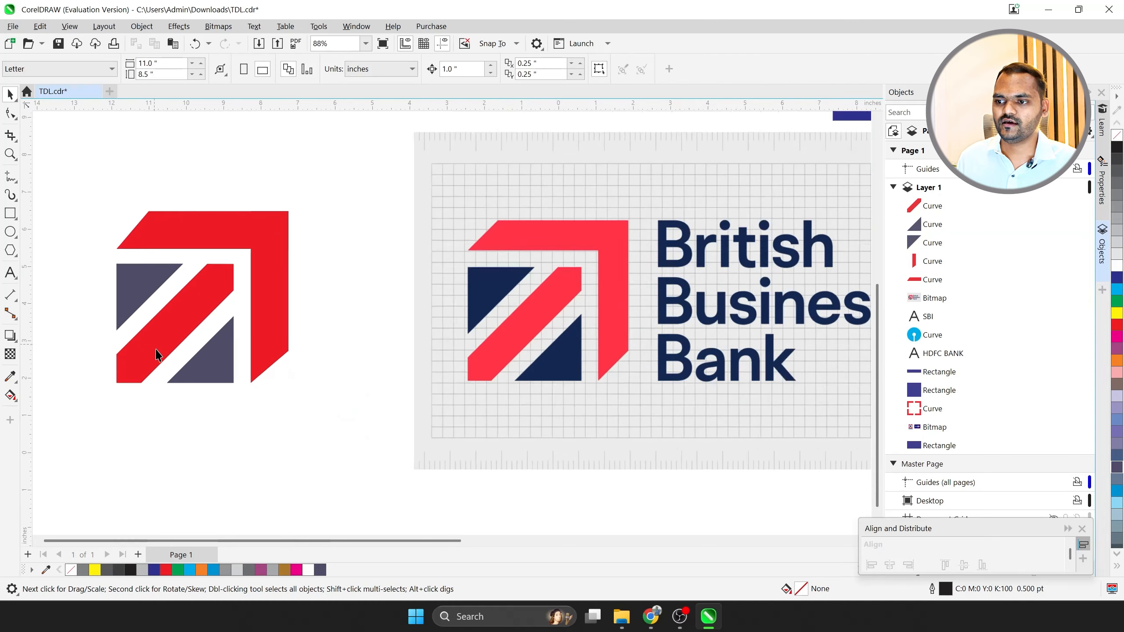
# Select the five symbol shapes and move them left, leaving room for text before the reference image.
pyautogui.moveTo(114, 234); pyautogui.dragTo(397, 450)
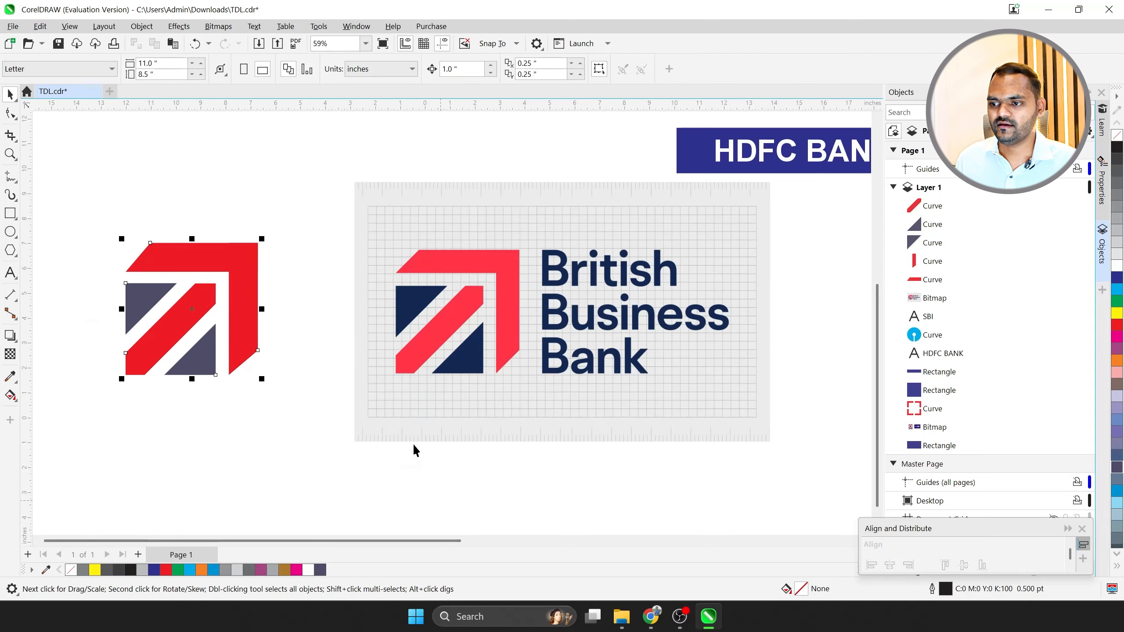
pyautogui.scroll(-2, 398, 450)
pyautogui.scroll(2, 379, 423)
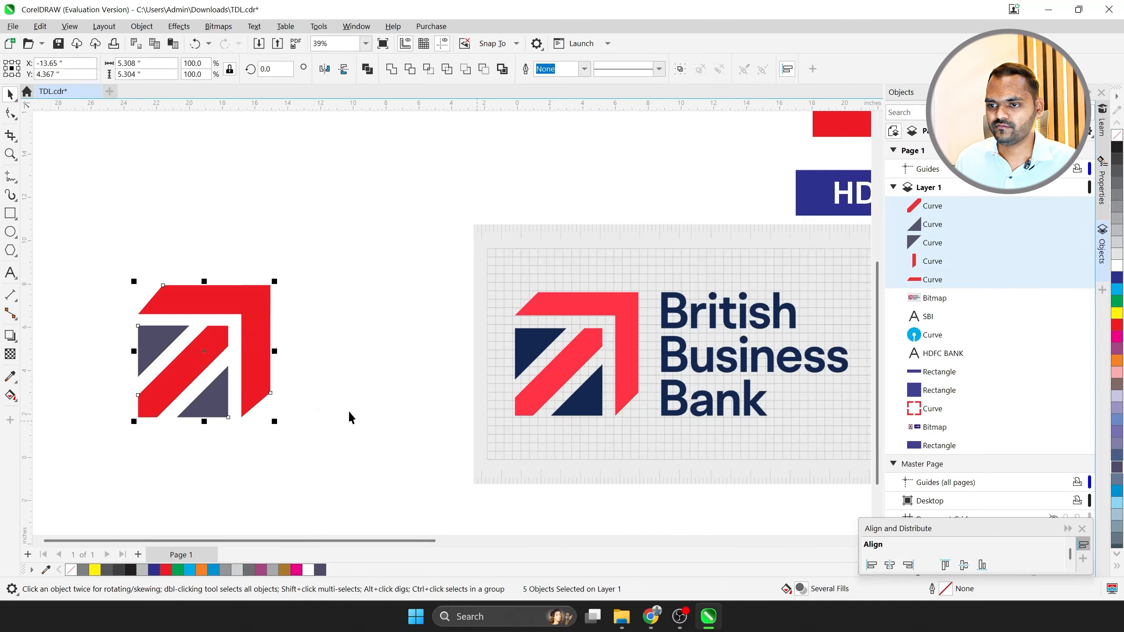
# Add the text "British Business Bank" on three lines to the right of the symbol.
pyautogui.click(11, 273)
pyautogui.click(314, 297)
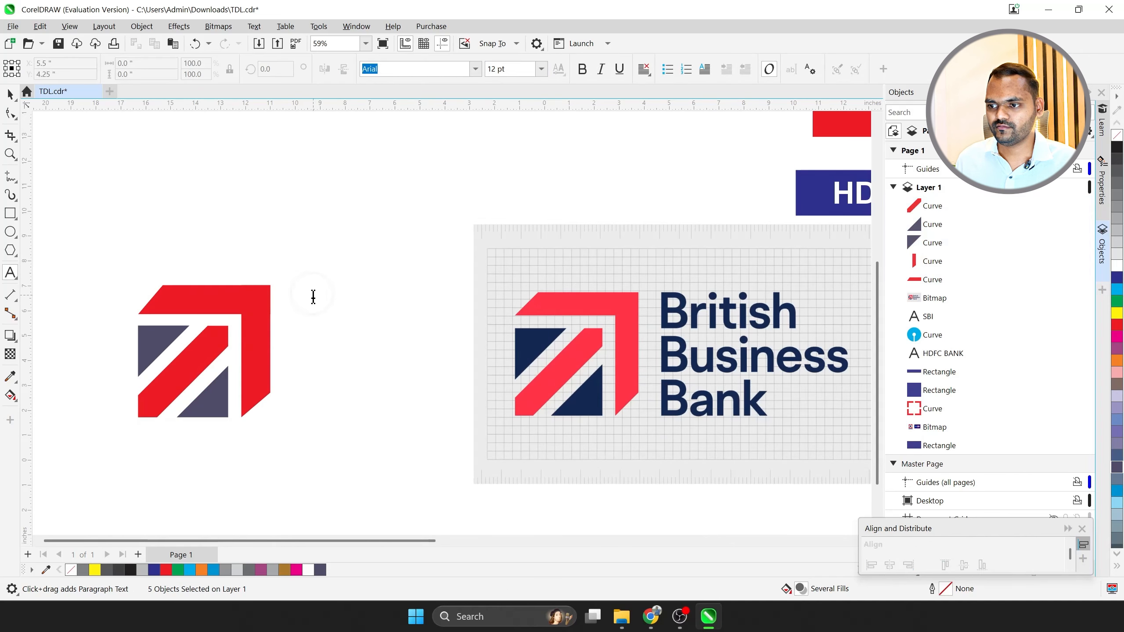
pyautogui.write('Brit')
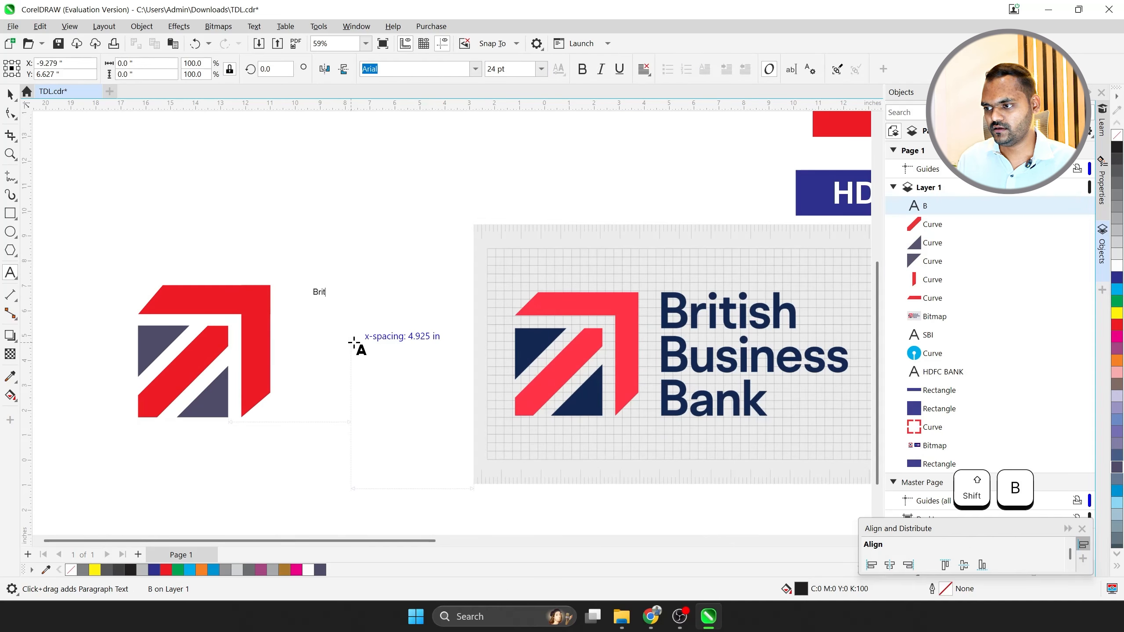
pyautogui.press('BackSpace')
pyautogui.press('BackSpace')
pyautogui.press('BackSpace')
pyautogui.press('BackSpace')
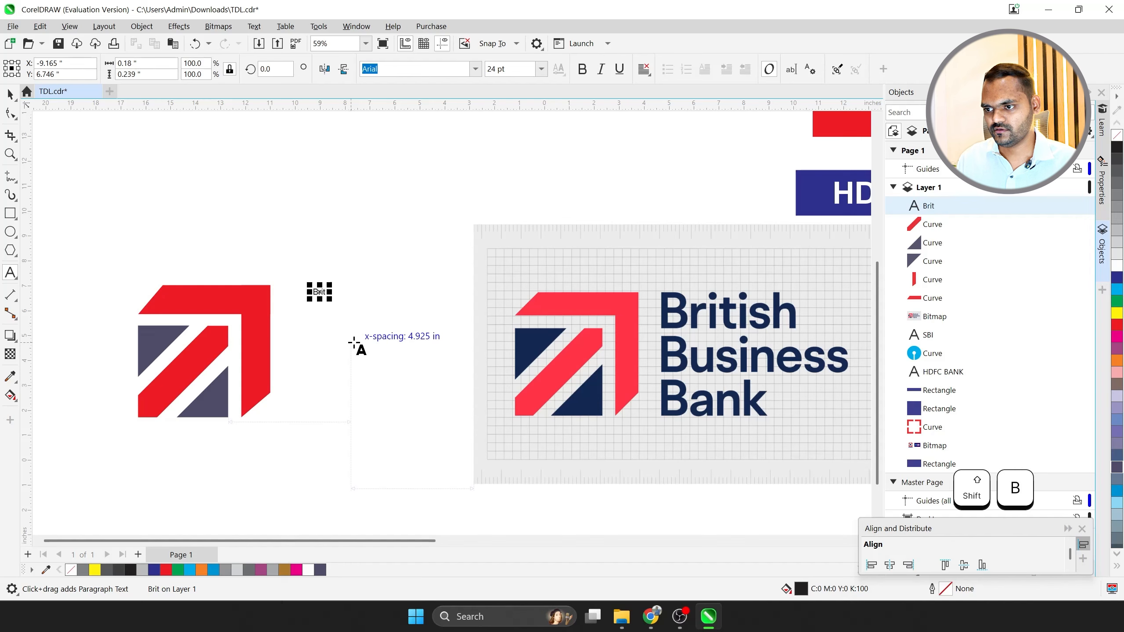
pyautogui.write('tish')
pyautogui.press('shift')
pyautogui.write('Busine')
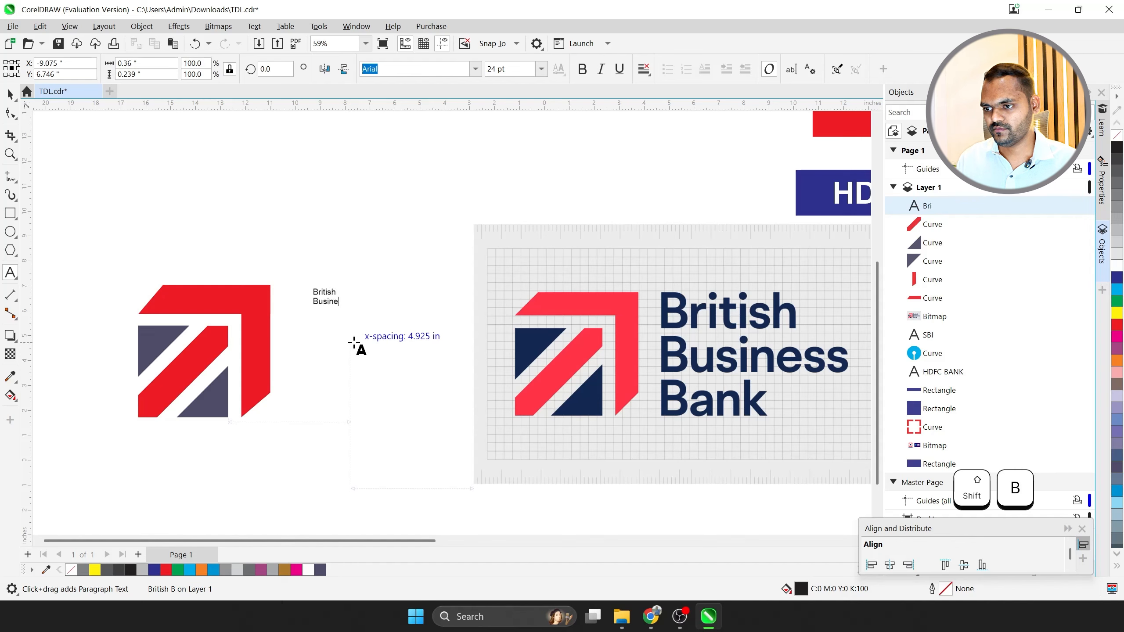
pyautogui.write('ss Bank')
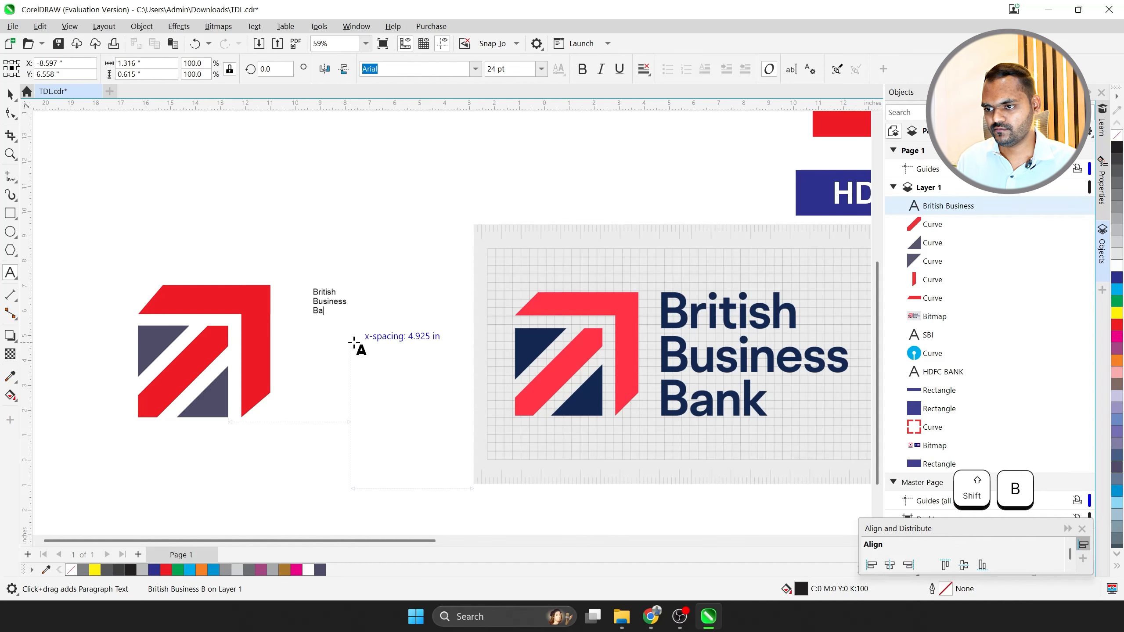
pyautogui.hotkey('ctrl', 'space')
# Make the three-line bank name bold and enlarge it to about 100.9 pt.
pyautogui.scroll(3, 353, 343)
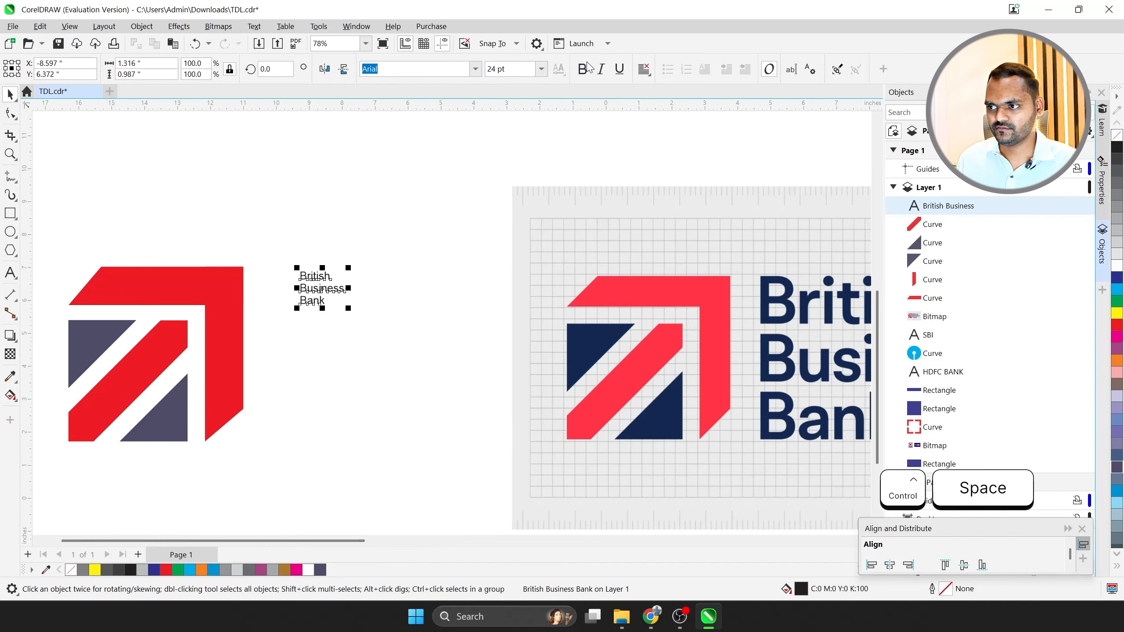
pyautogui.click(582, 69)
pyautogui.moveTo(349, 308); pyautogui.dragTo(502, 412)
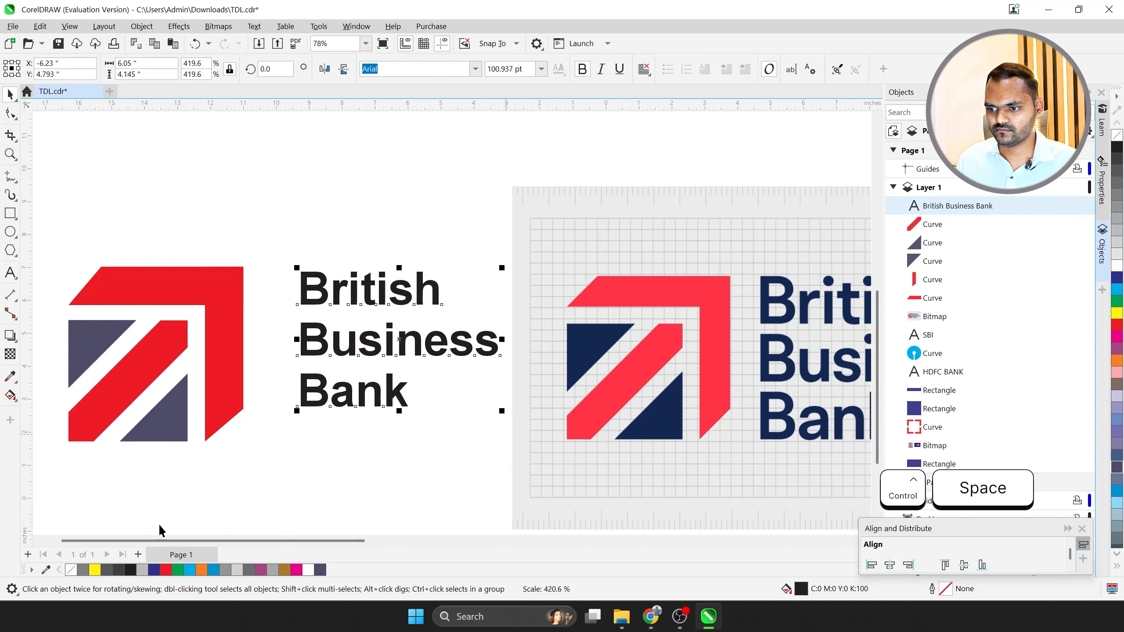
# Fill the bank name with Deep Navy Blue and fit it beside the symbol at matching height, about 128.9 pt.
pyautogui.click(320, 569)
pyautogui.moveTo(321, 291); pyautogui.dragTo(286, 285)
pyautogui.moveTo(469, 408); pyautogui.dragTo(527, 446)
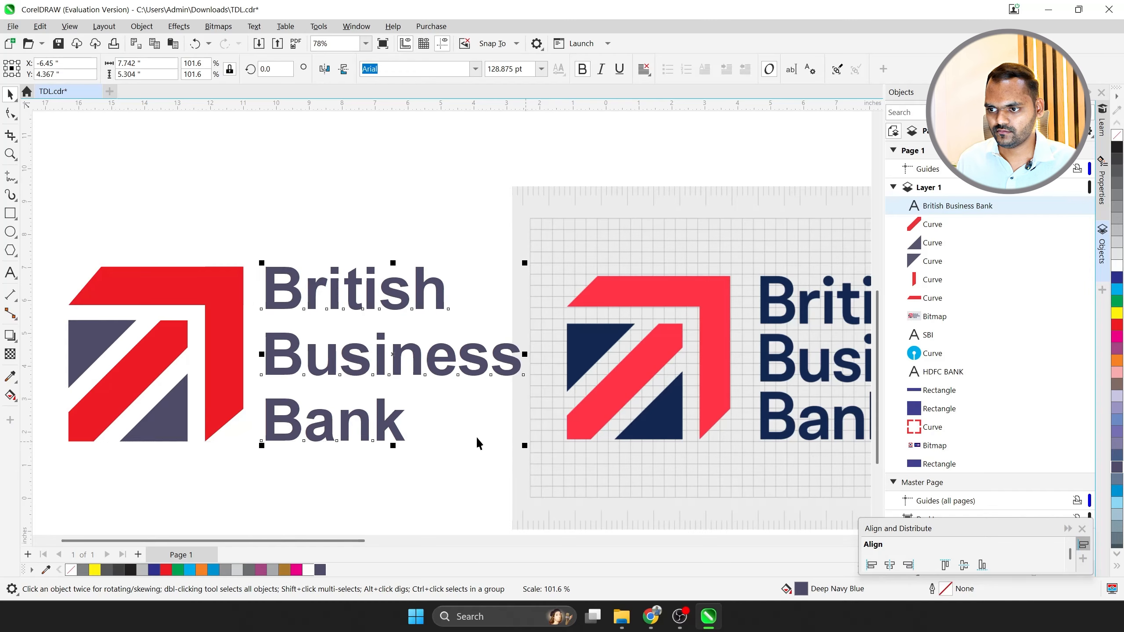
# Select the symbol and bank name together, move them left clear of the reference image, and deselect them.
pyautogui.scroll(-2, 396, 414)
pyautogui.moveTo(248, 322); pyautogui.dragTo(469, 399)
pyautogui.moveTo(196, 292); pyautogui.dragTo(398, 434)
pyautogui.moveTo(356, 386); pyautogui.dragTo(285, 387)
pyautogui.click(354, 464)
pyautogui.scroll(1, 383, 449)
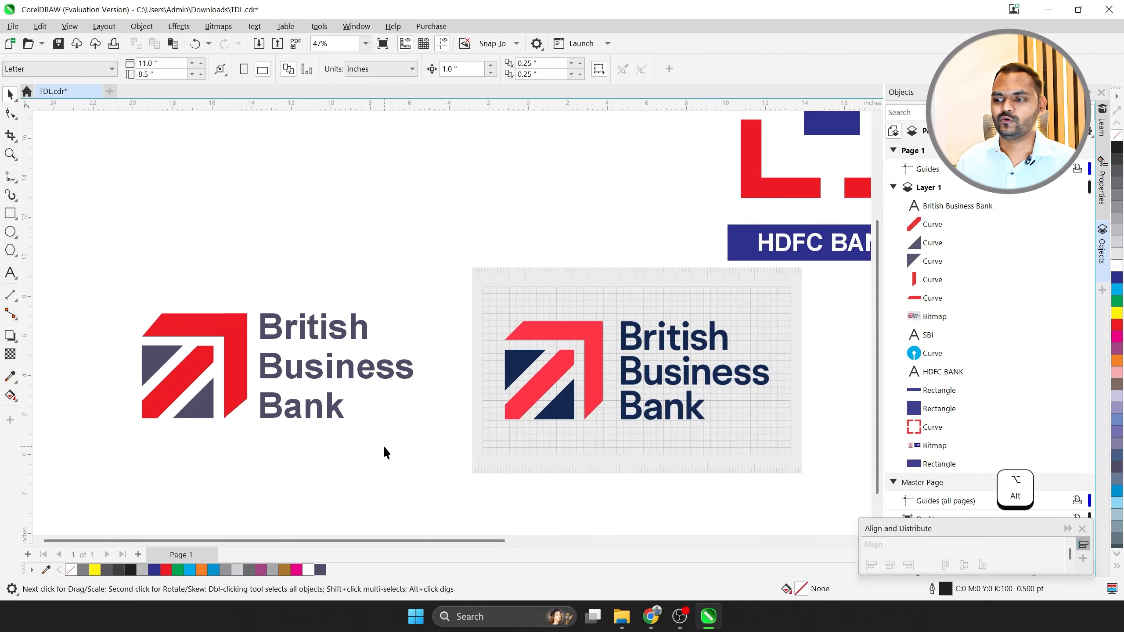
pyautogui.scroll(-2, 230, 425)
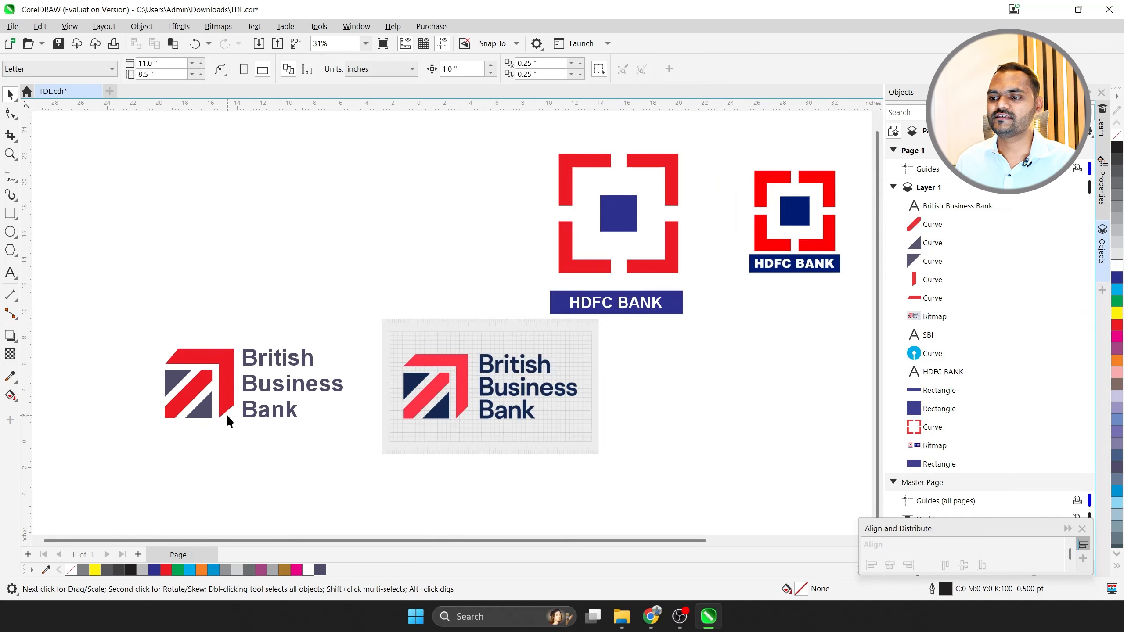
pyautogui.scroll(1, 417, 426)
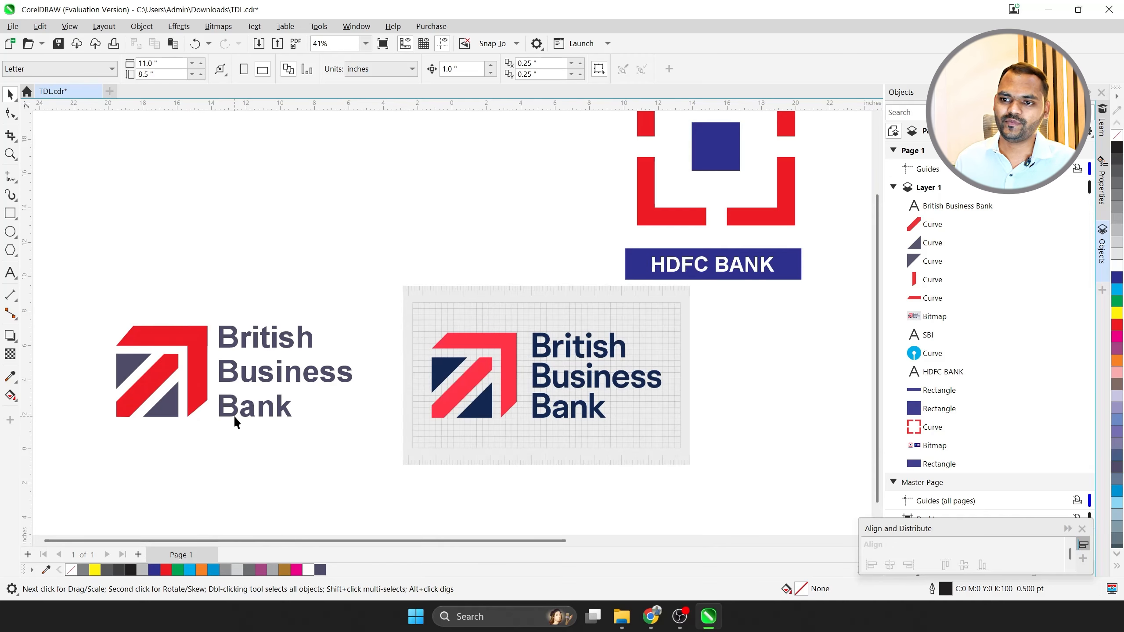
# Switch to the Google image results in Chrome and browse the bank logos.
pyautogui.hotkey('alt', 'Tab')
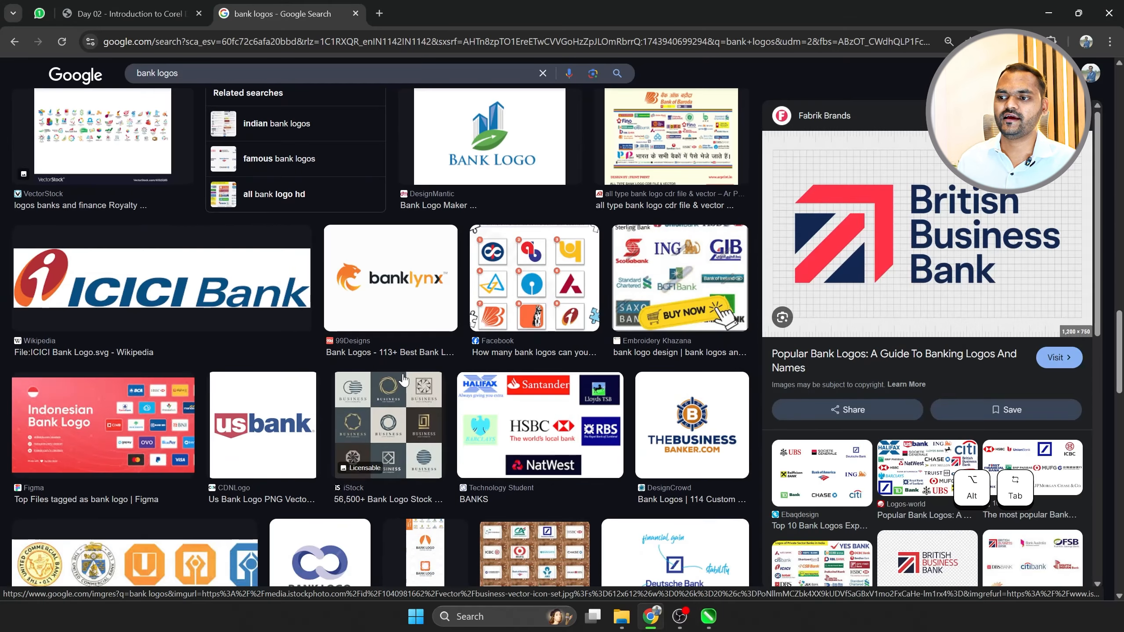
pyautogui.scroll(-3, 336, 391)
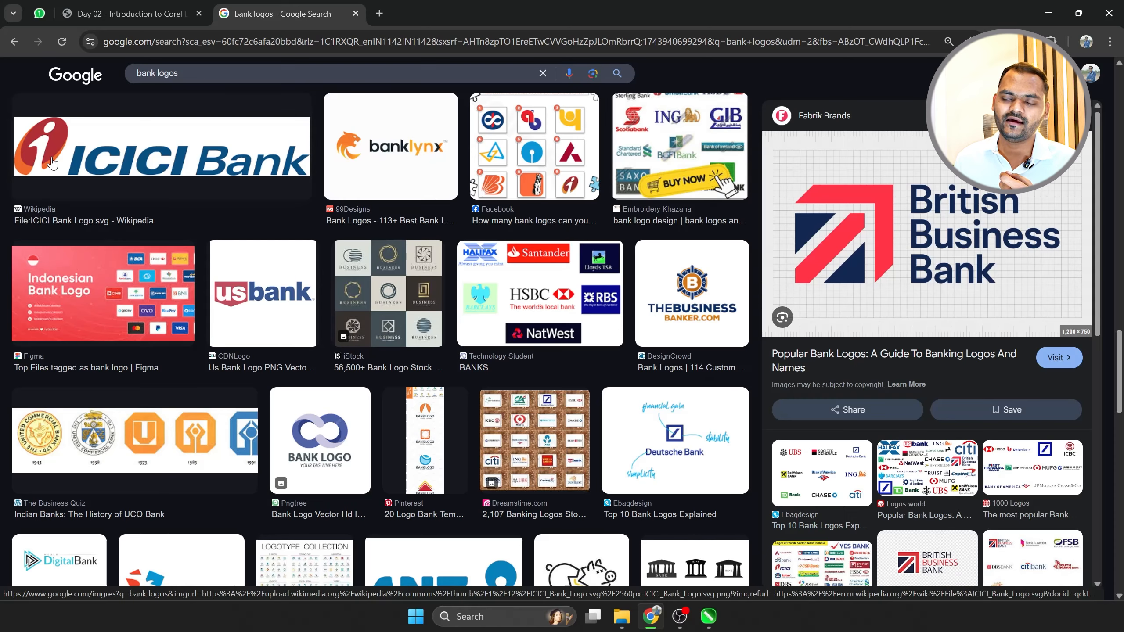
pyautogui.scroll(8, 287, 259)
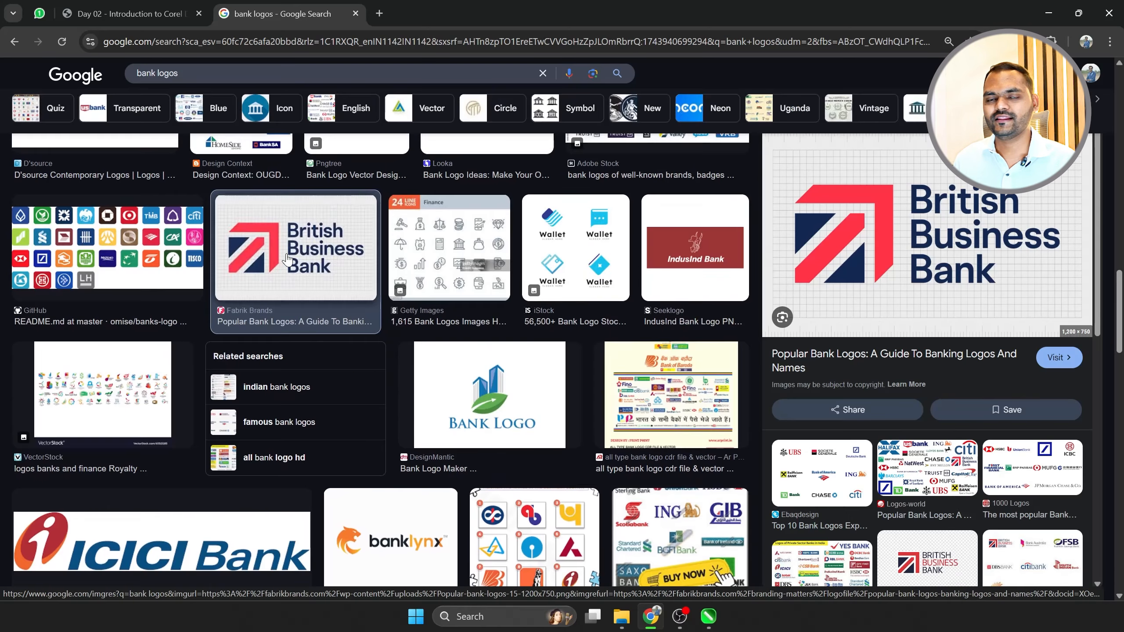